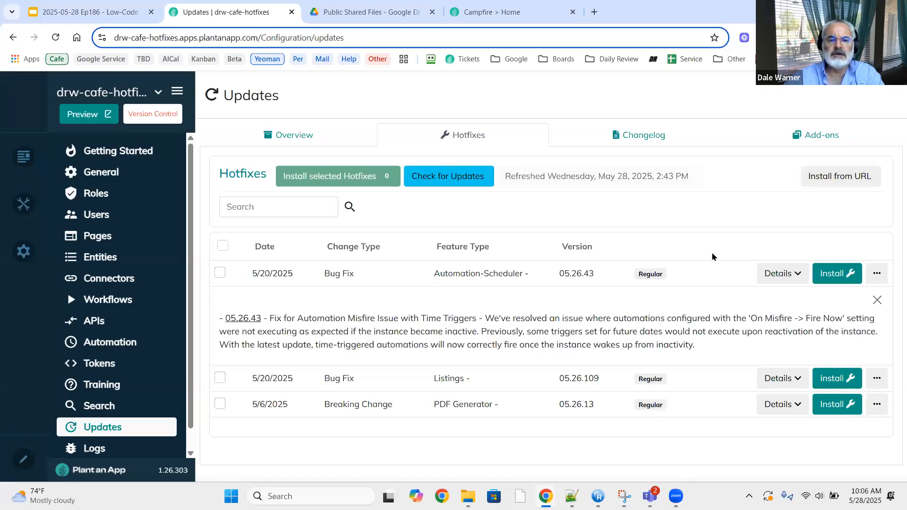
left_click(593, 14)
type("le")
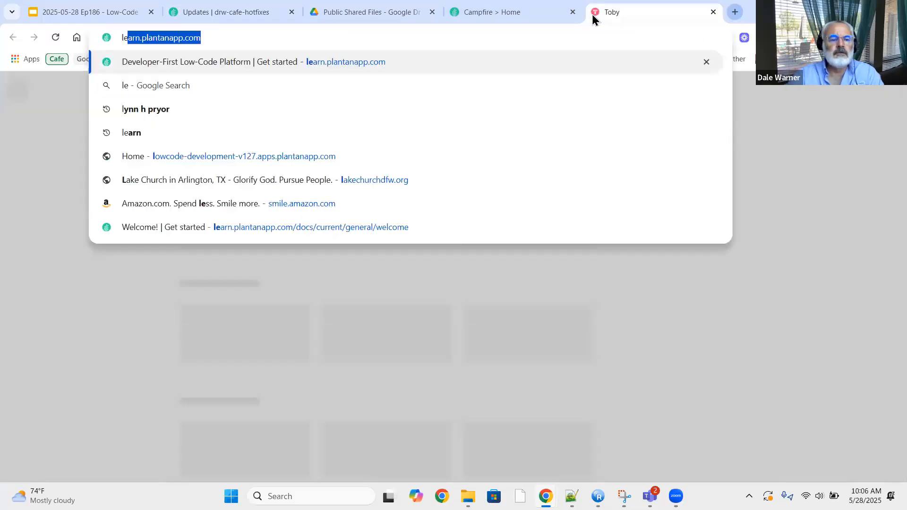
key("Return")
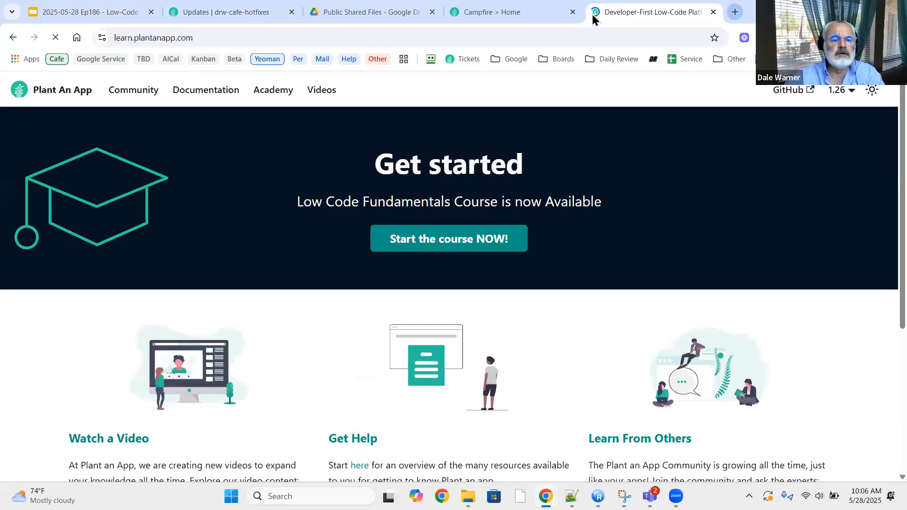
left_click(224, 95)
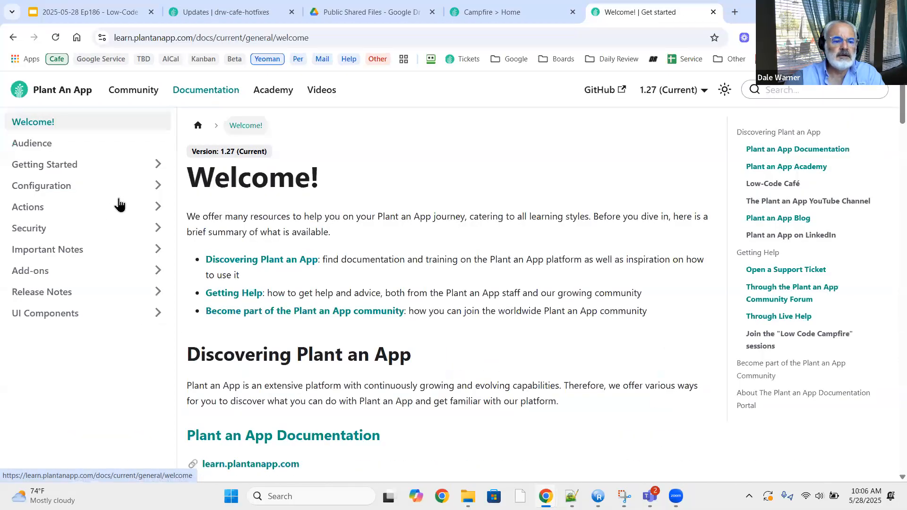
left_click(158, 166)
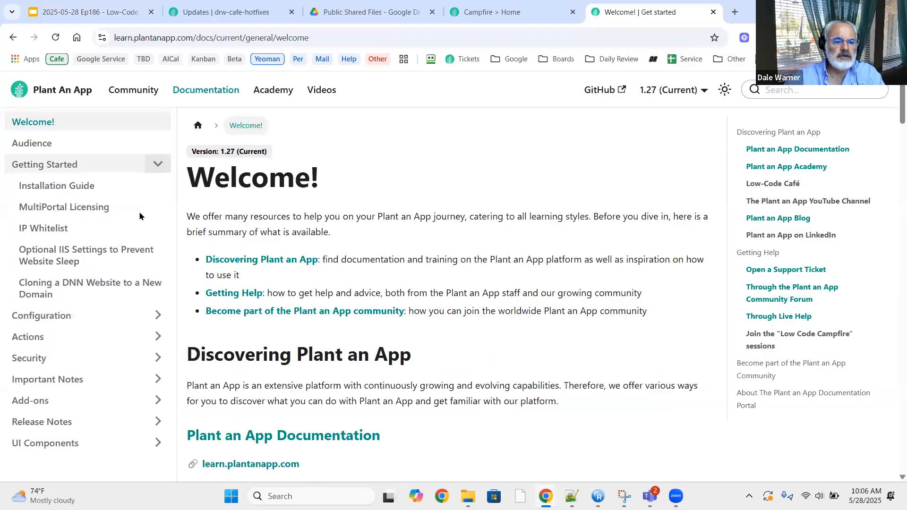
left_click(129, 256)
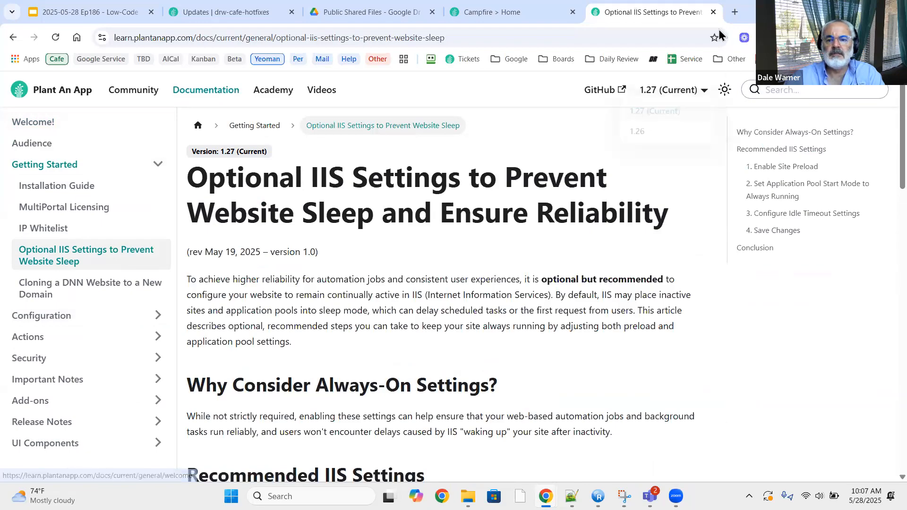
left_click(713, 12)
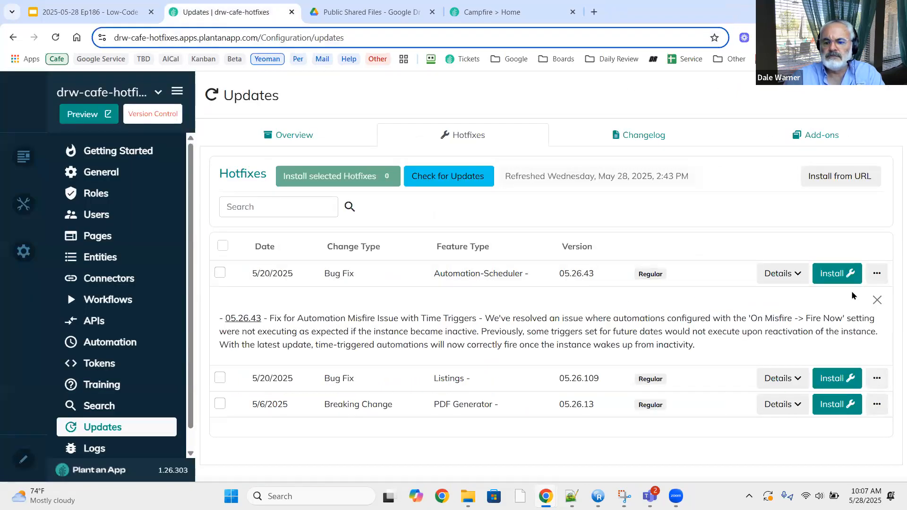
Collapse the 05.26.43 notes, then read and close the Listings 05.26.109 hotfix details.
left_click(877, 301)
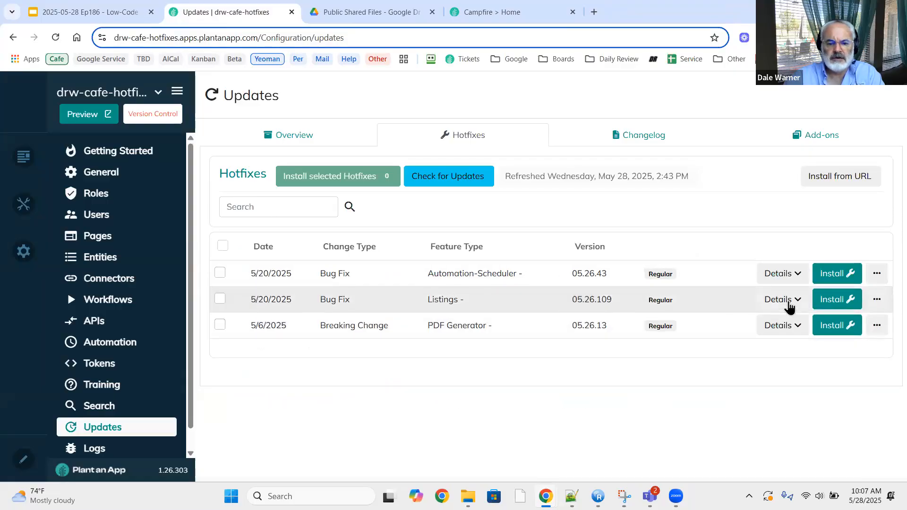
left_click(789, 303)
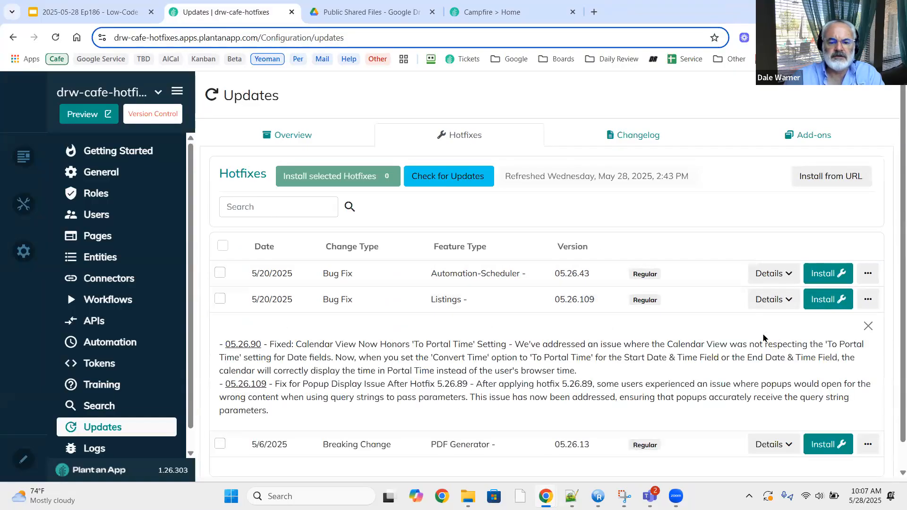
scroll(765, 338, "down", 1)
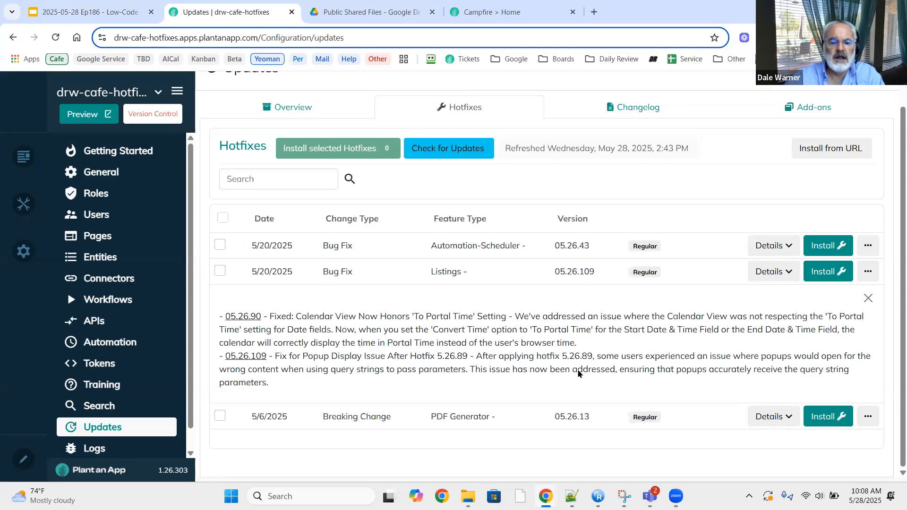
left_click(868, 305)
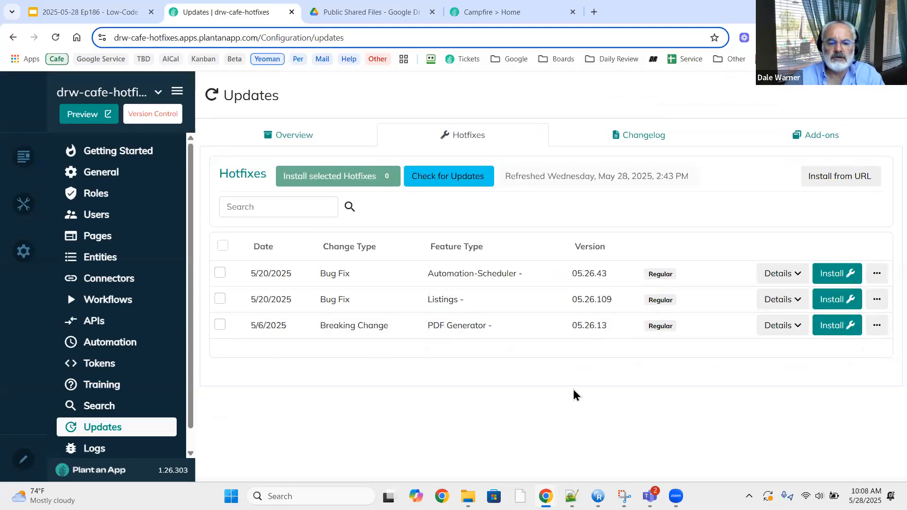
Read and close the PDF Generator 05.26.13 hotfix notes, then return to slide 14, 'From the trenches'.
left_click(777, 326)
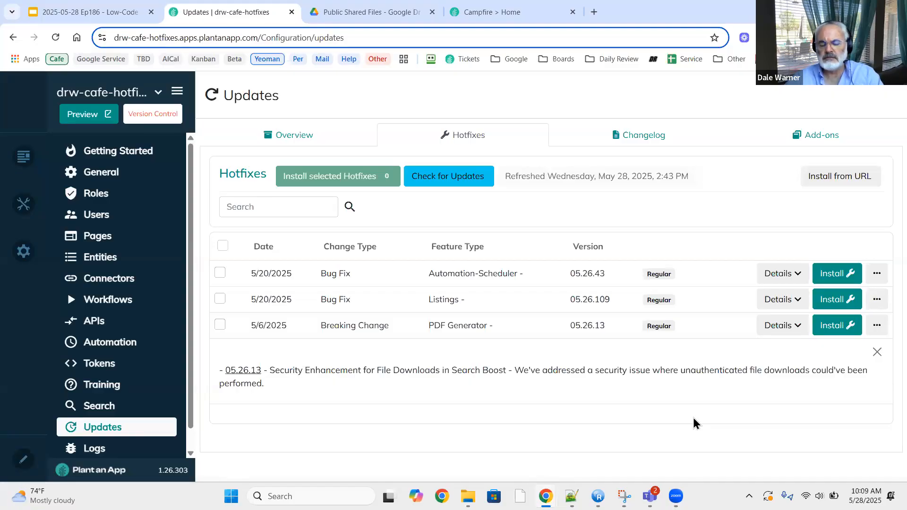
left_click(878, 354)
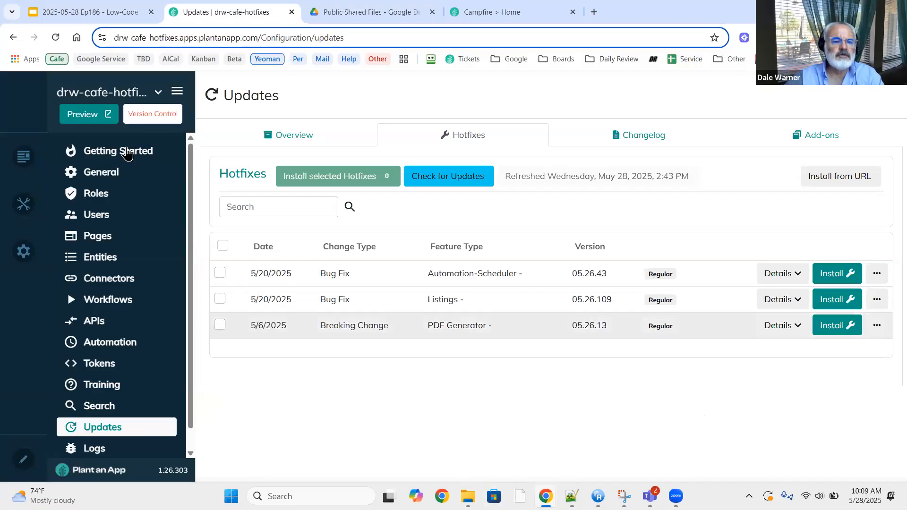
left_click(89, 12)
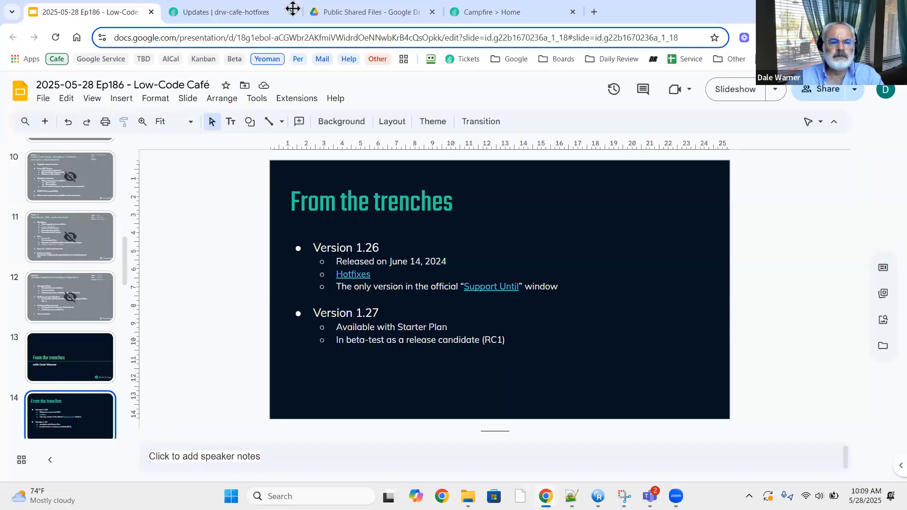
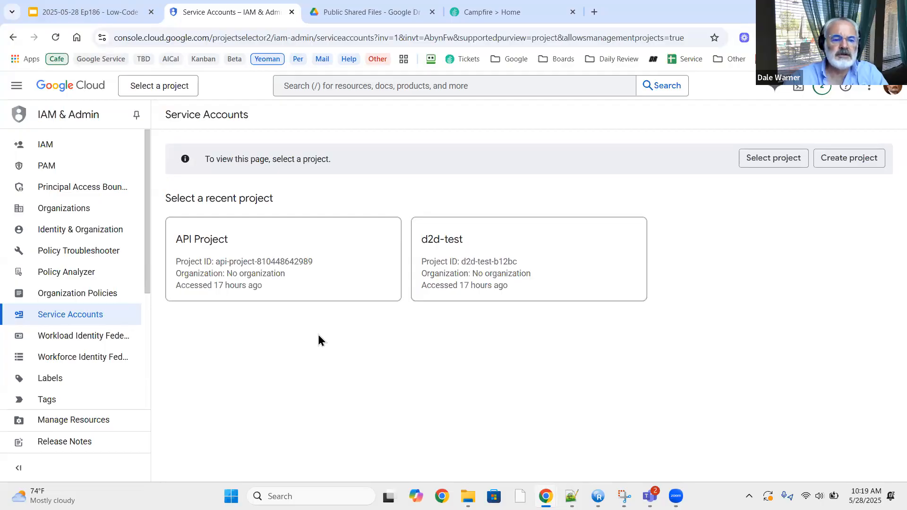
Switch to the plantanapp.com account and open the Cafe-171-live project's service accounts.
left_click(179, 88)
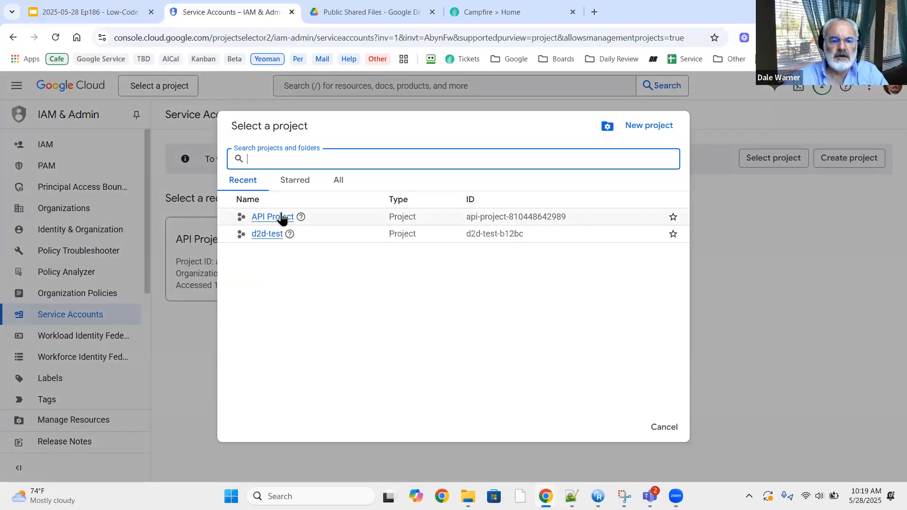
left_click(843, 185)
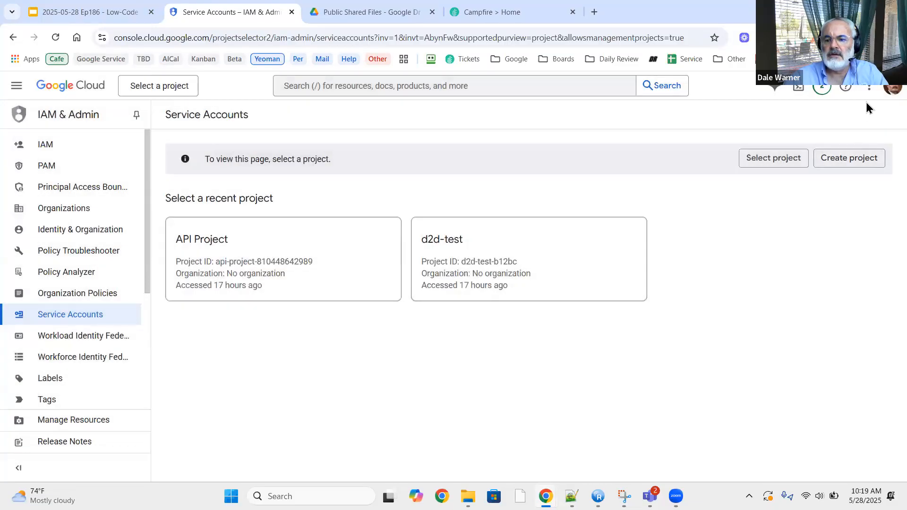
left_click(892, 89)
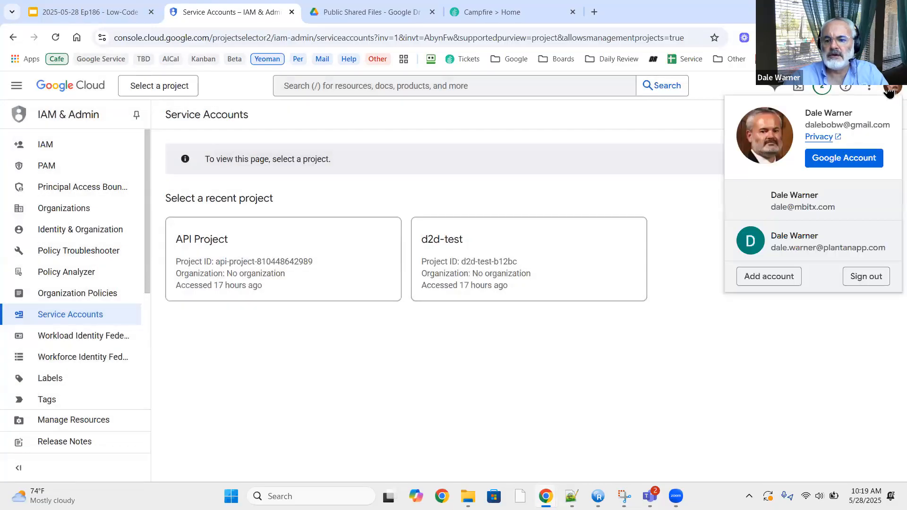
left_click(802, 253)
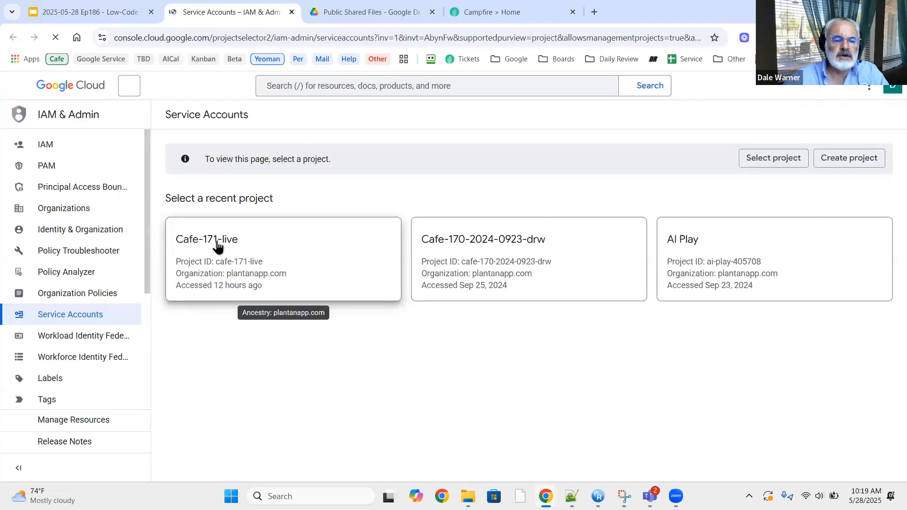
left_click(218, 245)
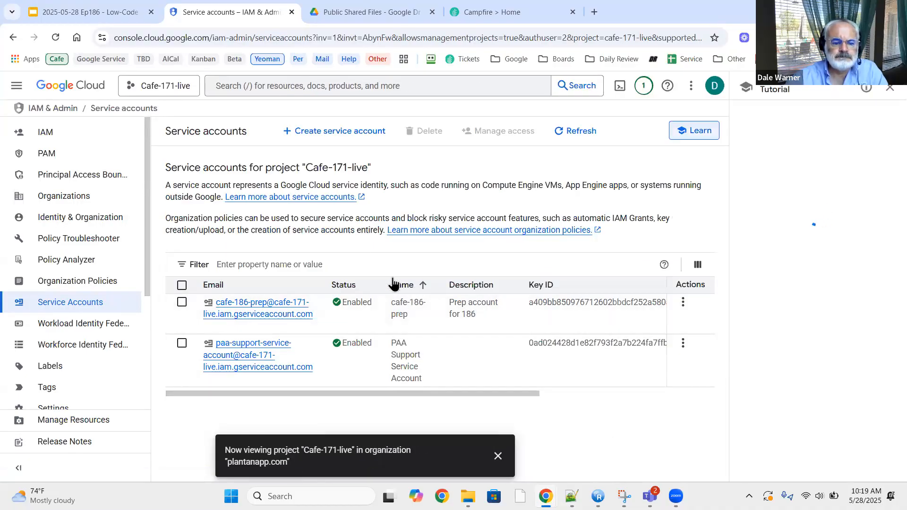
Check the Google Setup slide, then return to the Cafe-171-live service accounts page.
left_click(110, 8)
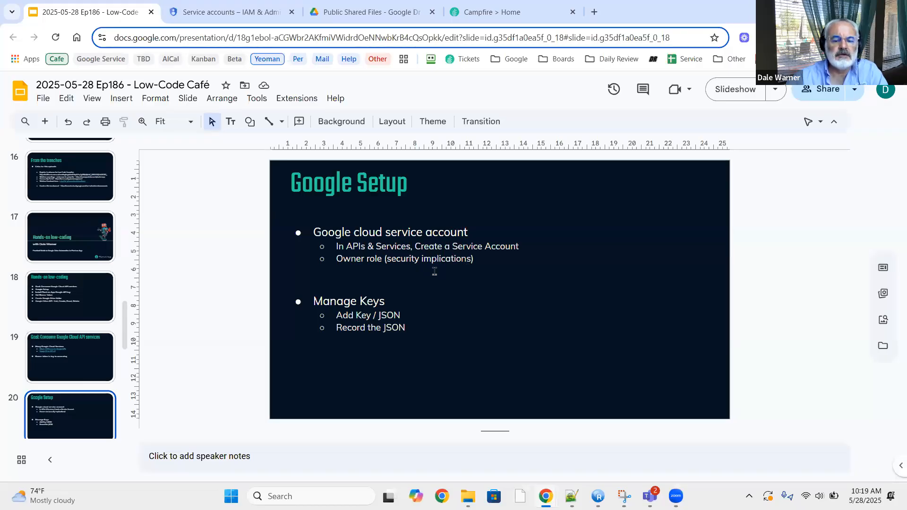
left_click(242, 14)
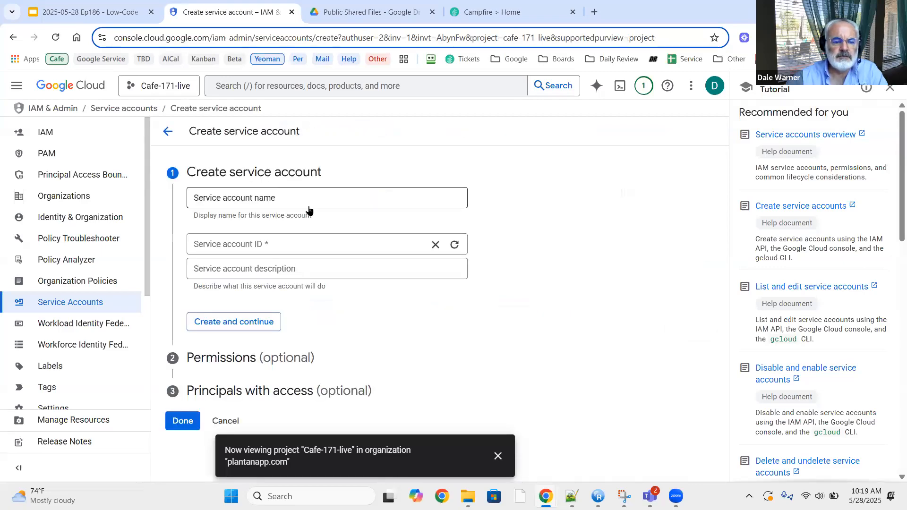
Create service account 'Campfire-Google-Access' described 'All access from Campfire website, done in Cafe episode 186'.
left_click(319, 197)
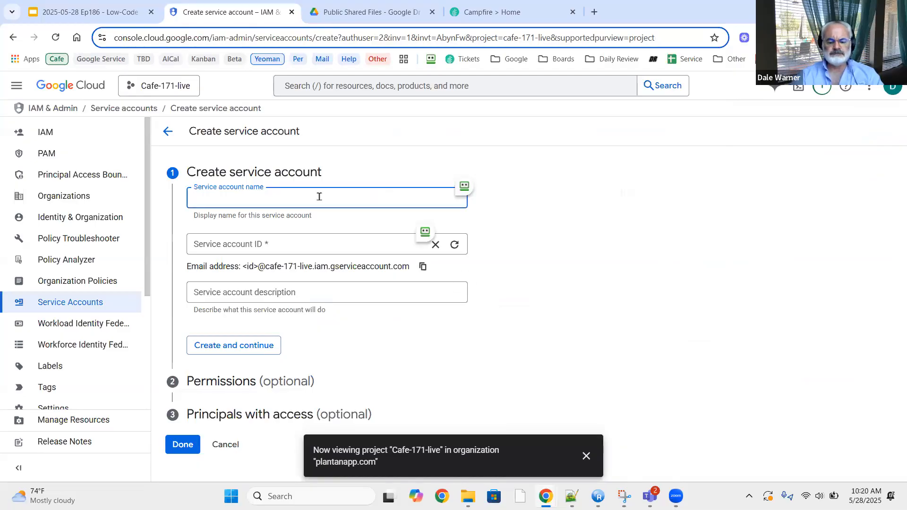
type("Campfire")
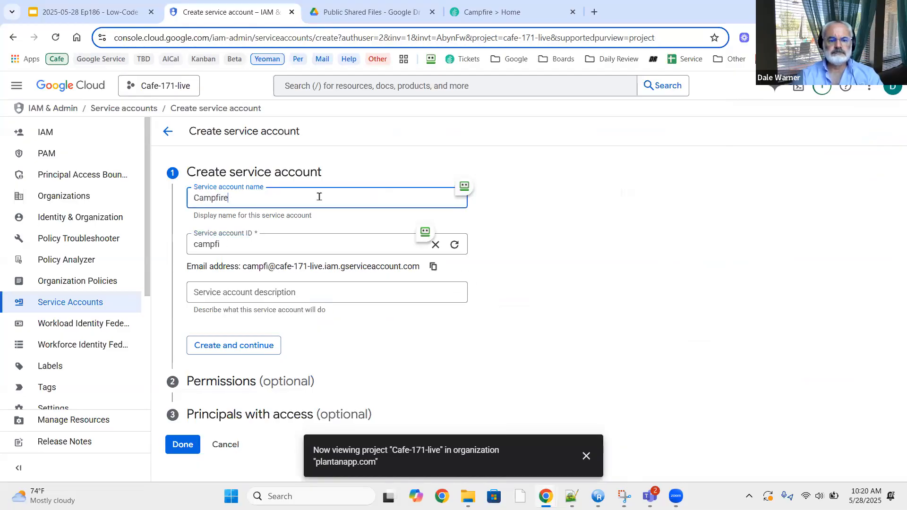
type("-G")
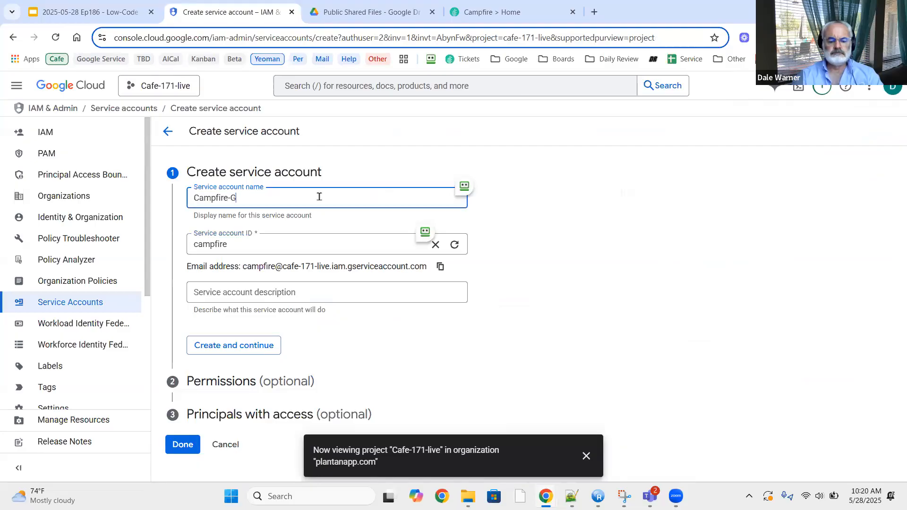
type("oogle-Access")
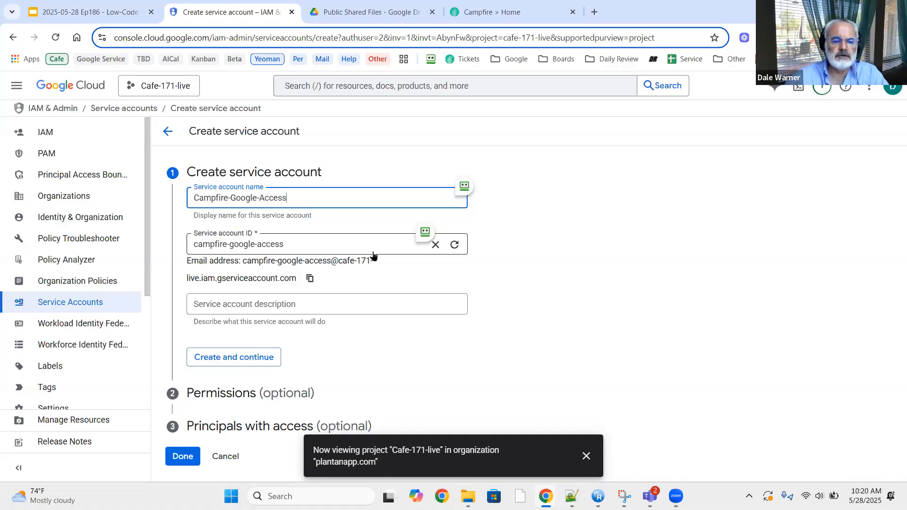
left_click(410, 305)
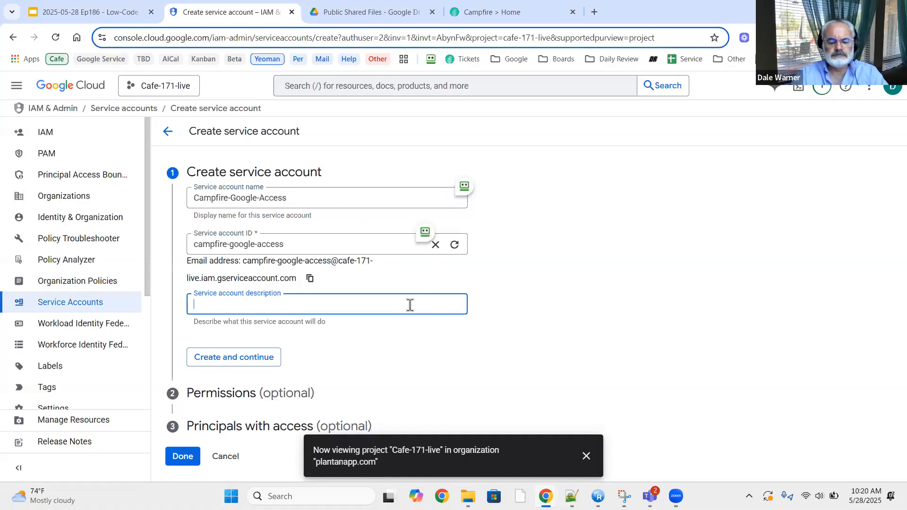
type("Acc")
key("BackSpace")
key("BackSpace")
key("BackSpace")
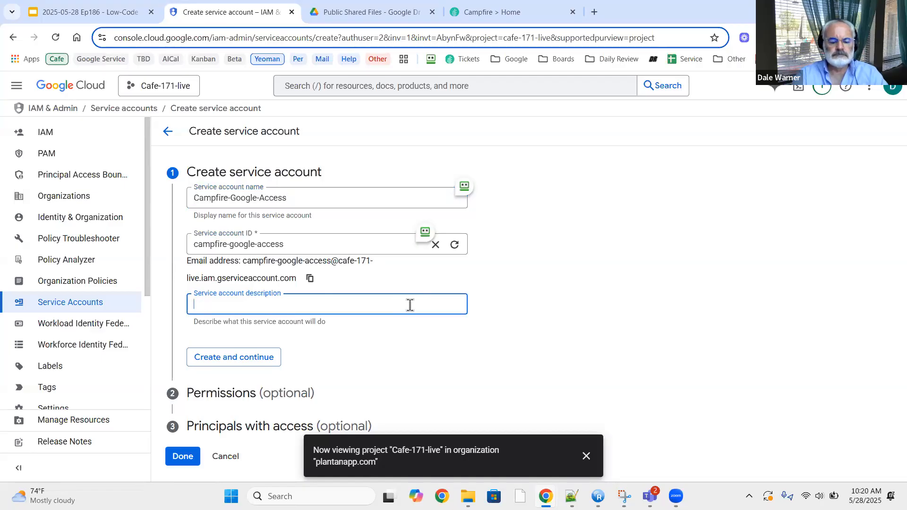
type("All access from Ca")
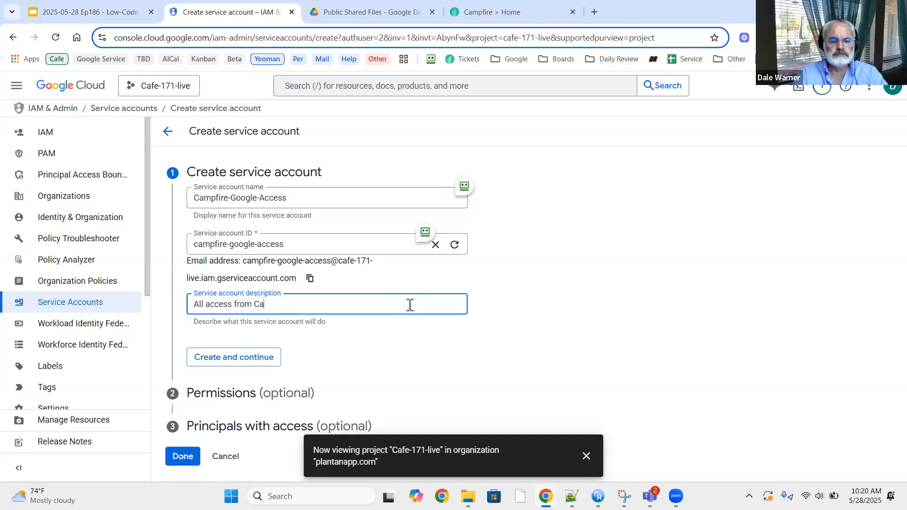
type("mpfire website")
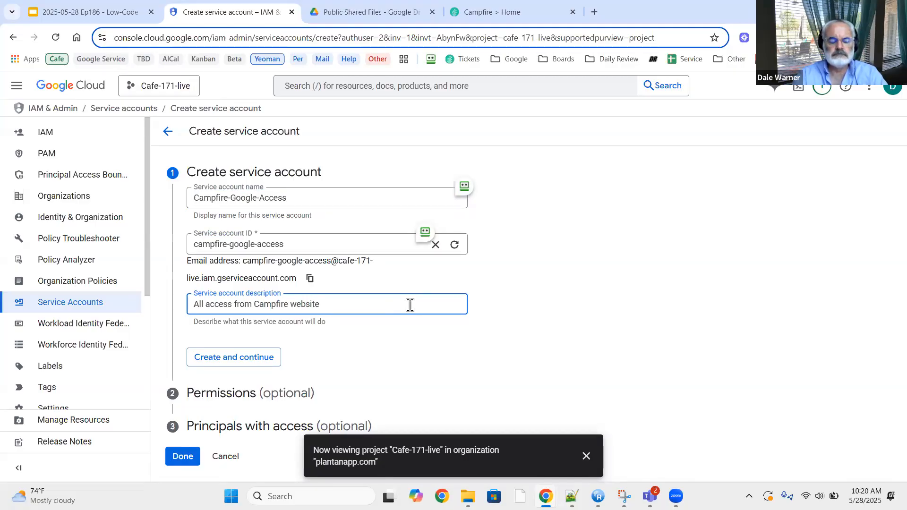
type(", done in ")
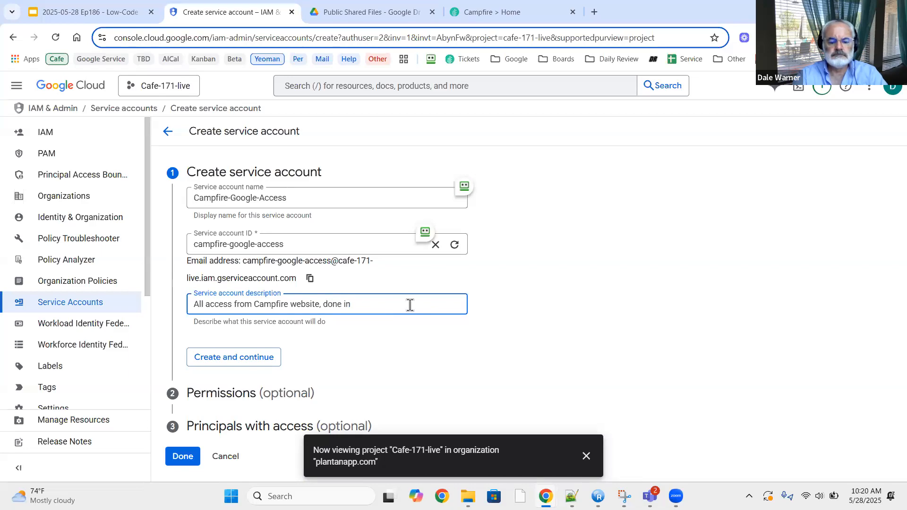
type("Cafe episode 186")
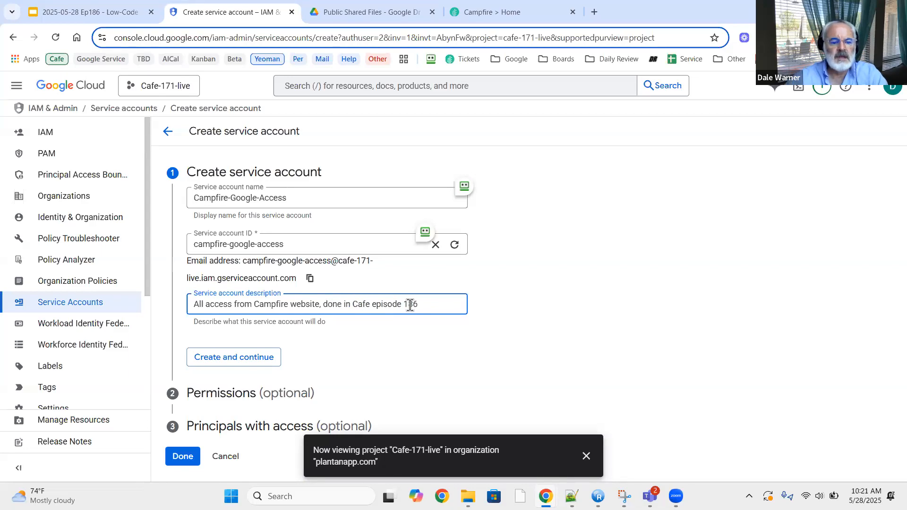
left_click(222, 360)
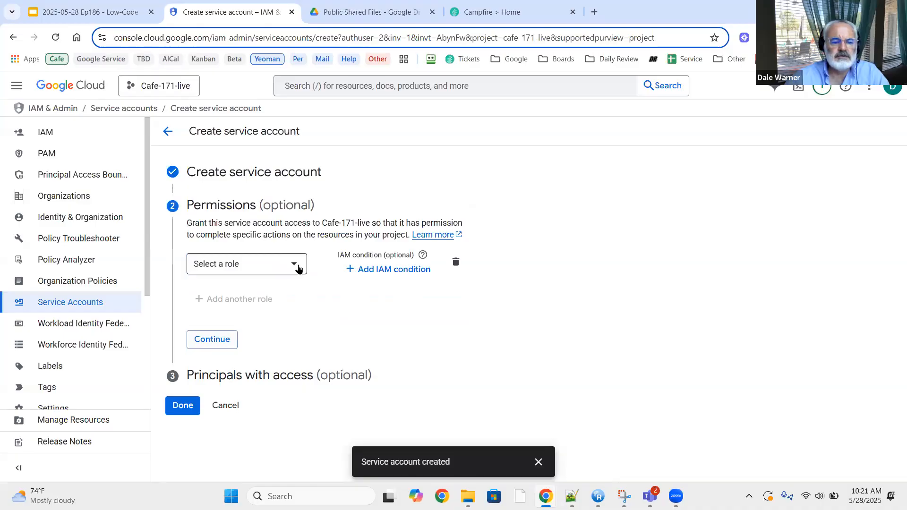
Grant the new service account the basic Owner role and continue.
left_click(296, 268)
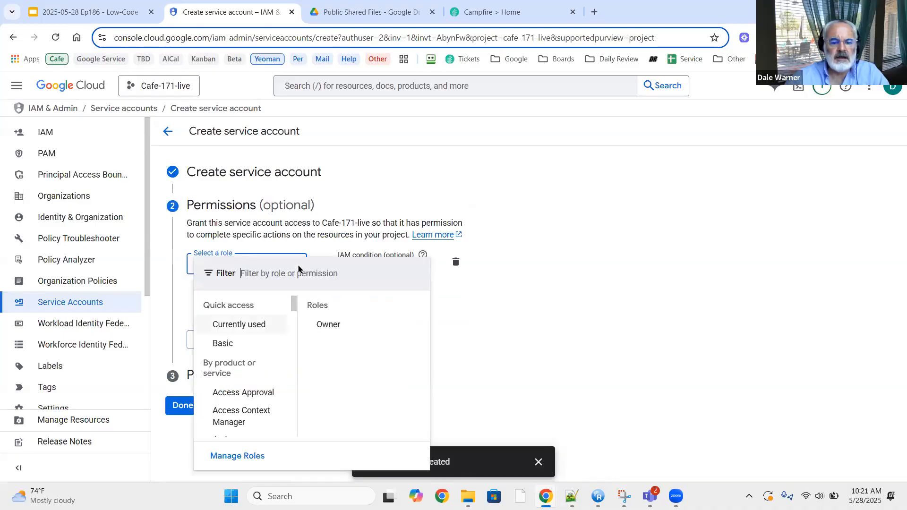
left_click(329, 325)
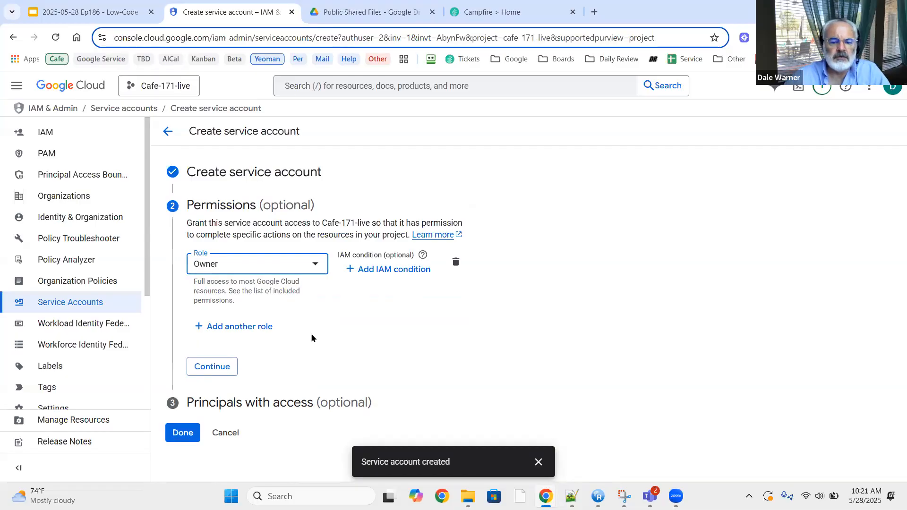
left_click(217, 367)
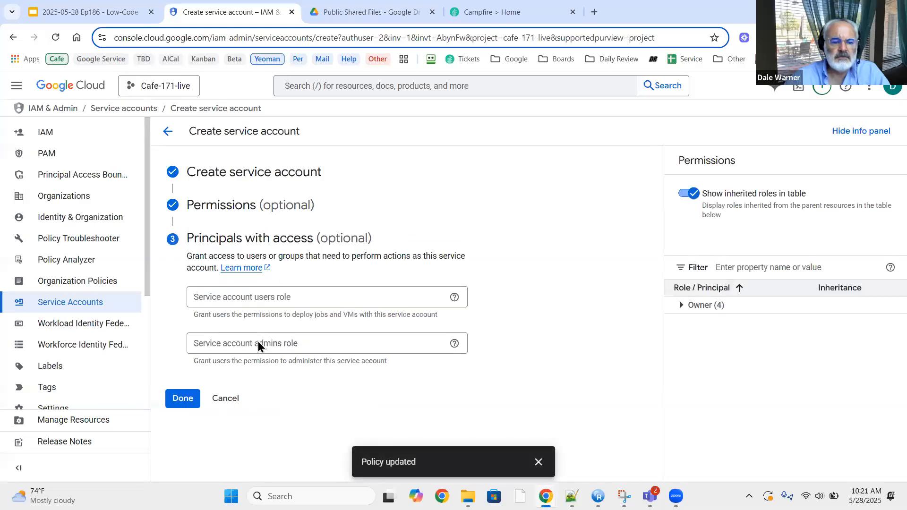
Finish the service account, glance at the Google Setup slide, and return to the list.
left_click(175, 399)
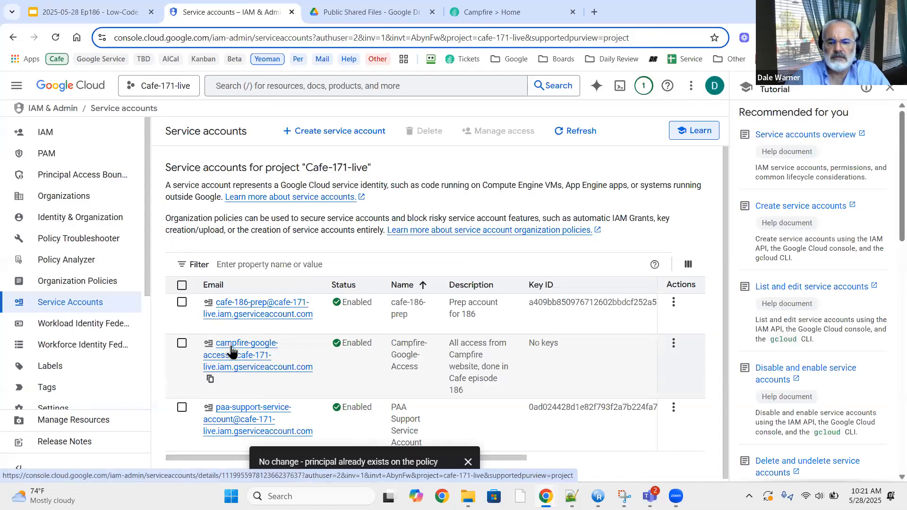
left_click(119, 13)
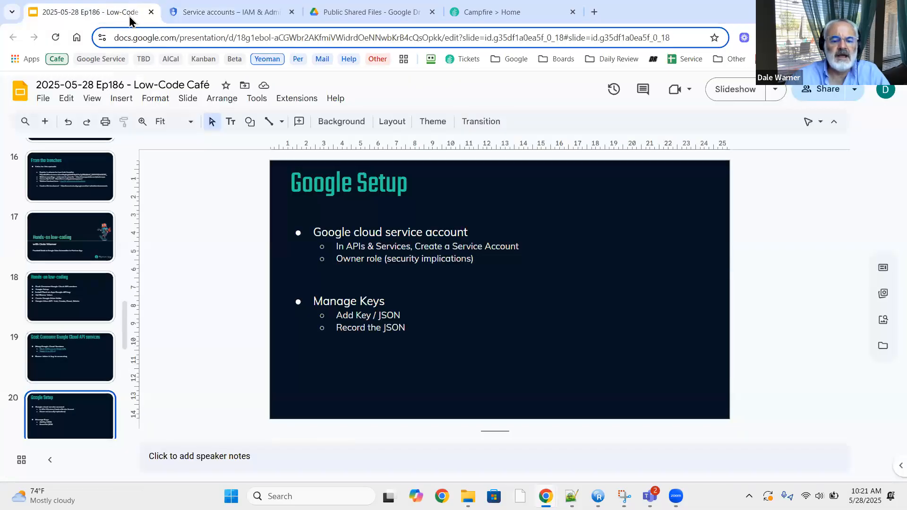
left_click(222, 13)
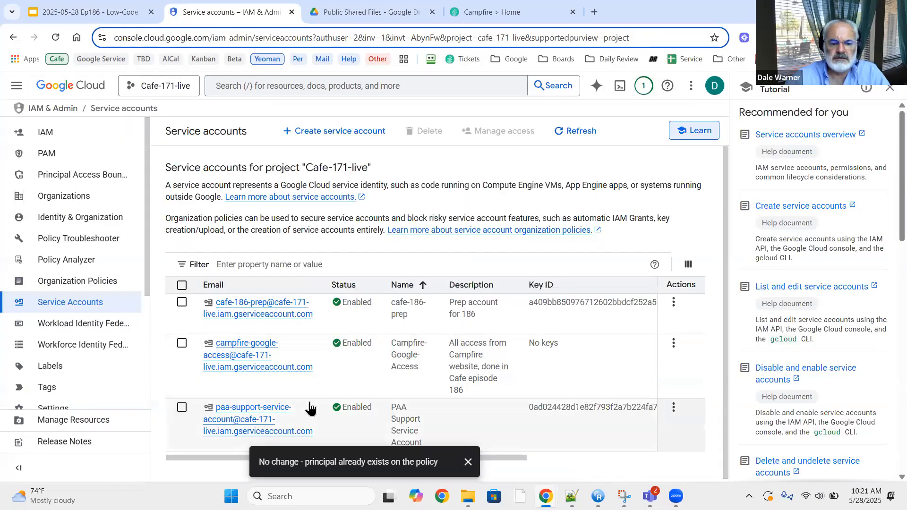
On Campfire-Google-Access's Manage keys page, start a new JSON private key.
left_click(673, 345)
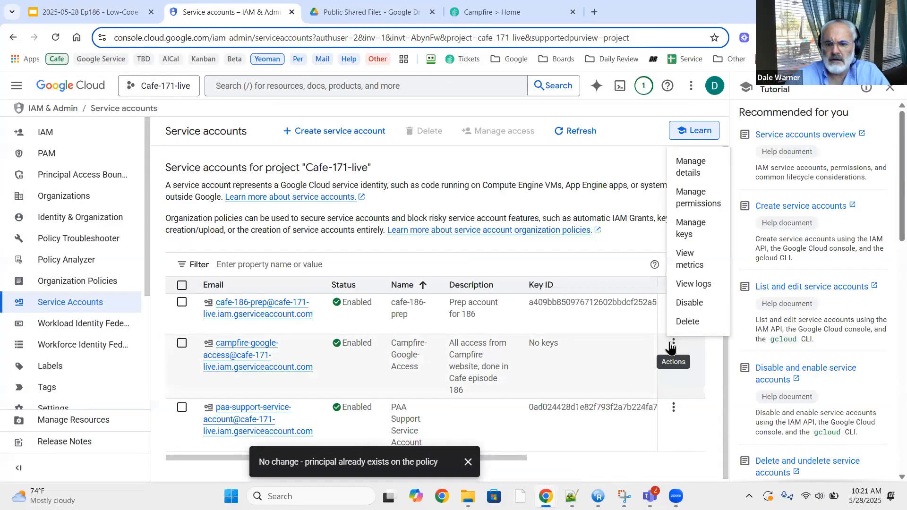
left_click(692, 228)
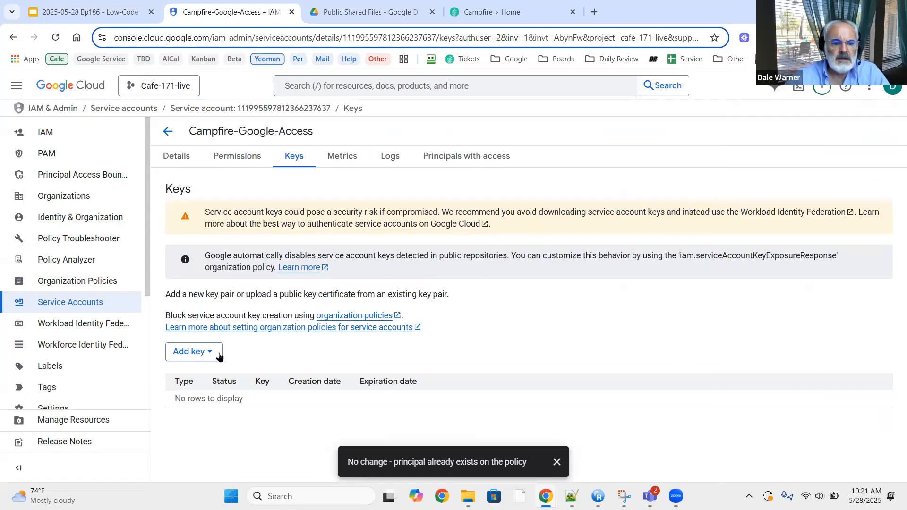
left_click(199, 354)
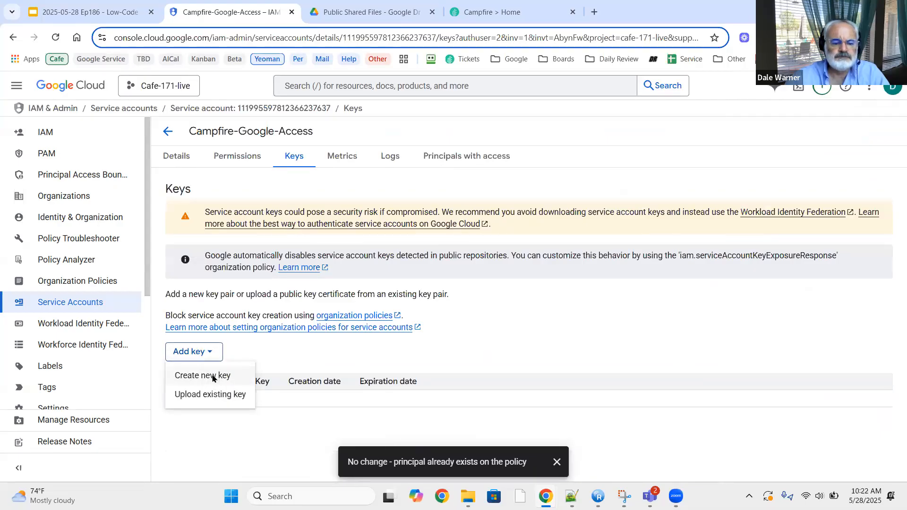
left_click(213, 377)
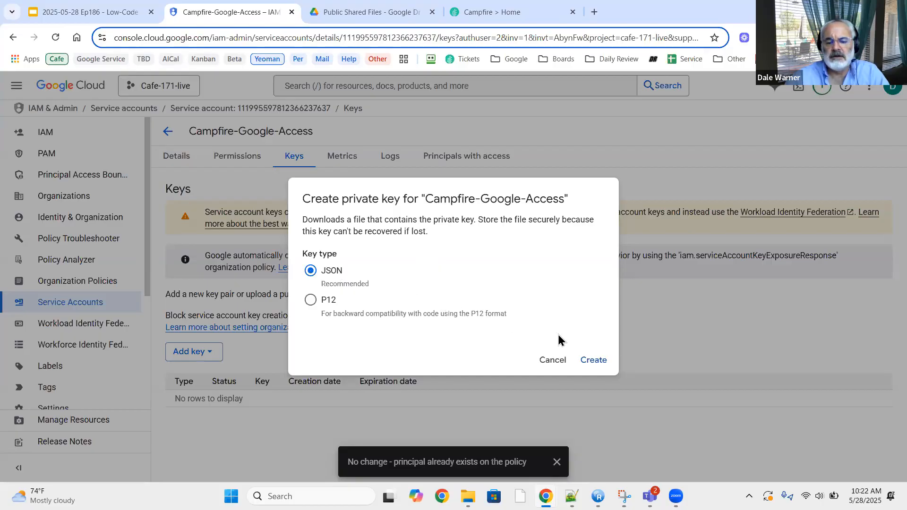
Create and download the JSON key, dismiss the saved notice, and check recent downloads.
left_click(593, 363)
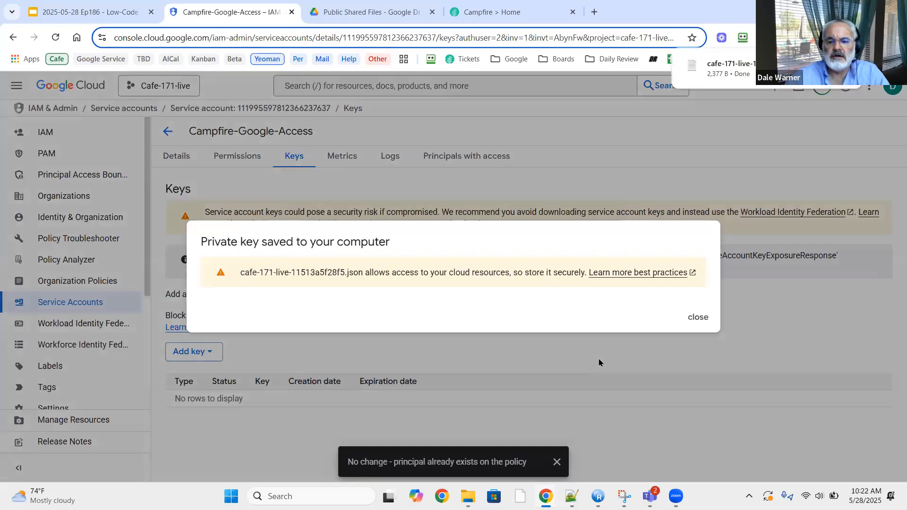
left_click(697, 318)
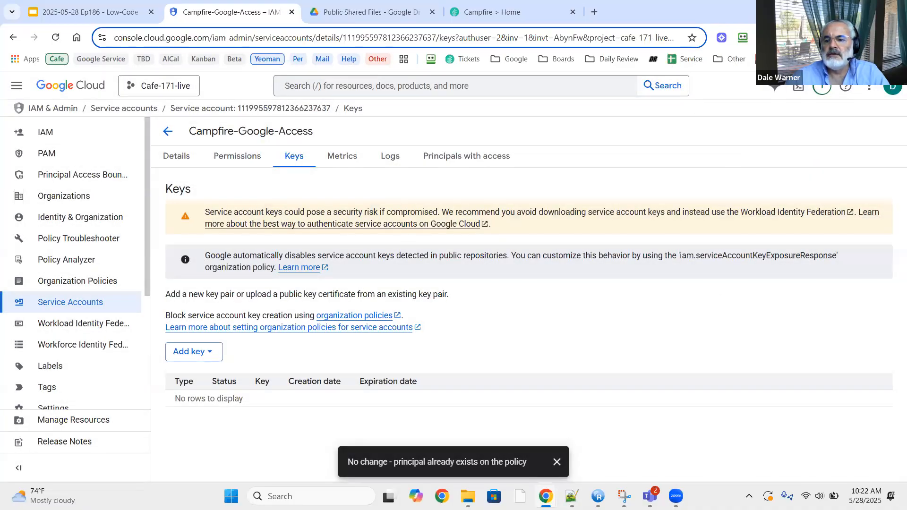
left_click(853, 38)
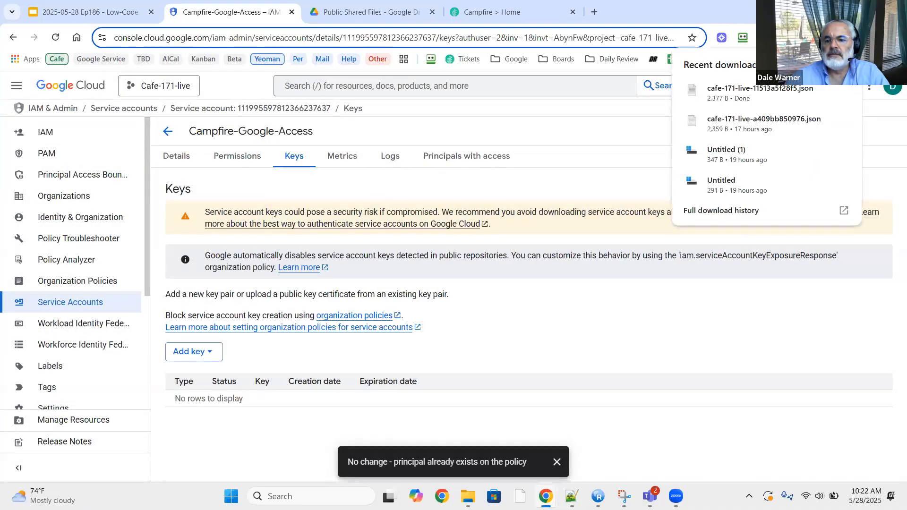
Review cafe-171-live-11513a5f28f5.json in Notepad, then move it out of view.
left_click(773, 92)
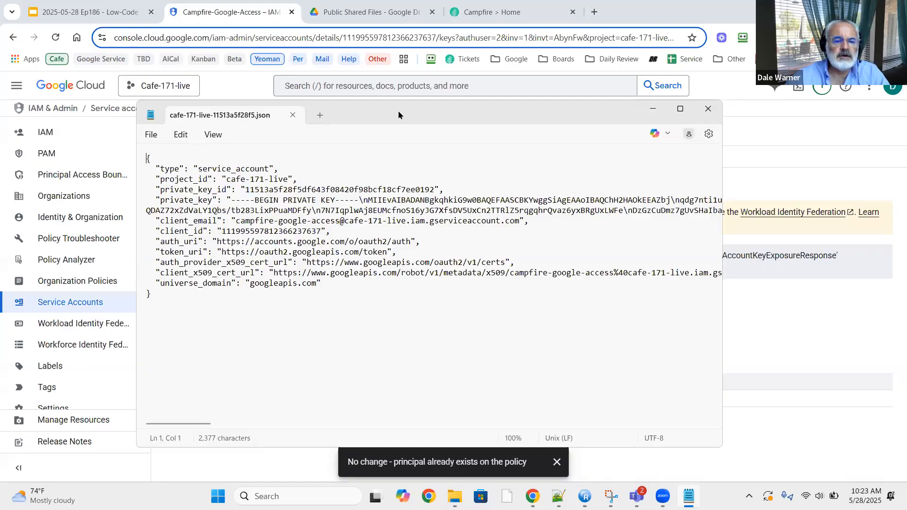
left_click_drag(398, 115, 312, 142)
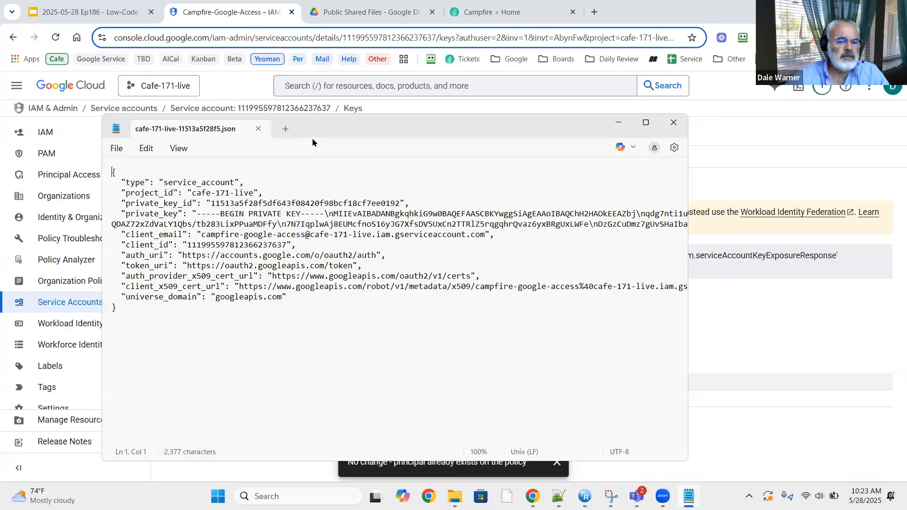
key("alt+Tab")
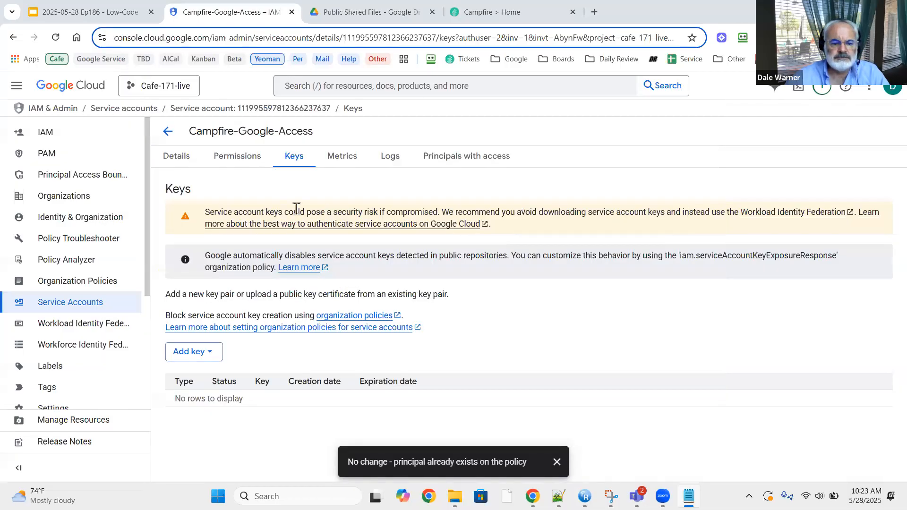
Present the Ep186 deck to slide 21, 'Install Plant an App Google API key', then exit.
left_click(100, 15)
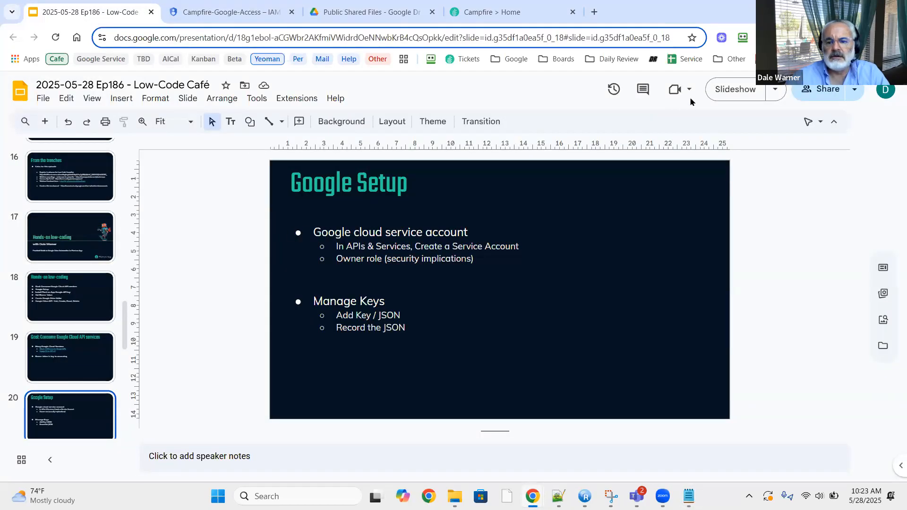
left_click(721, 92)
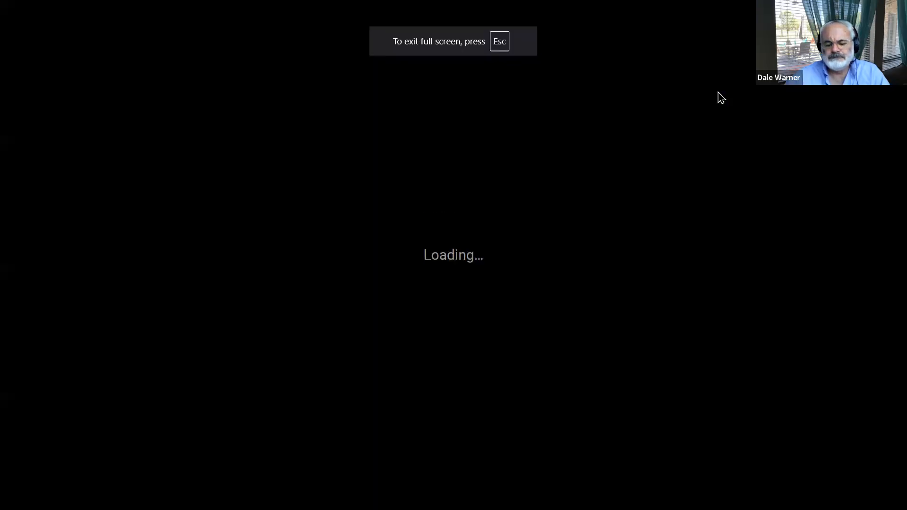
key("Right")
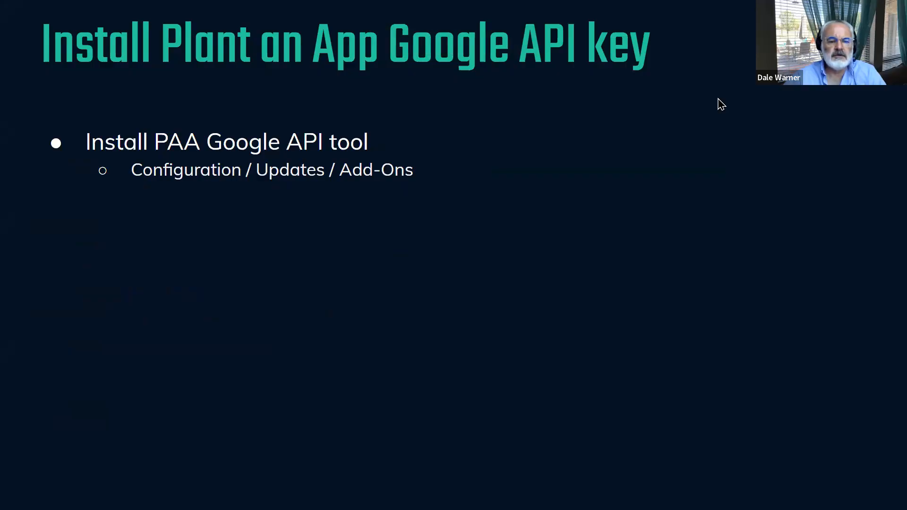
key("Escape")
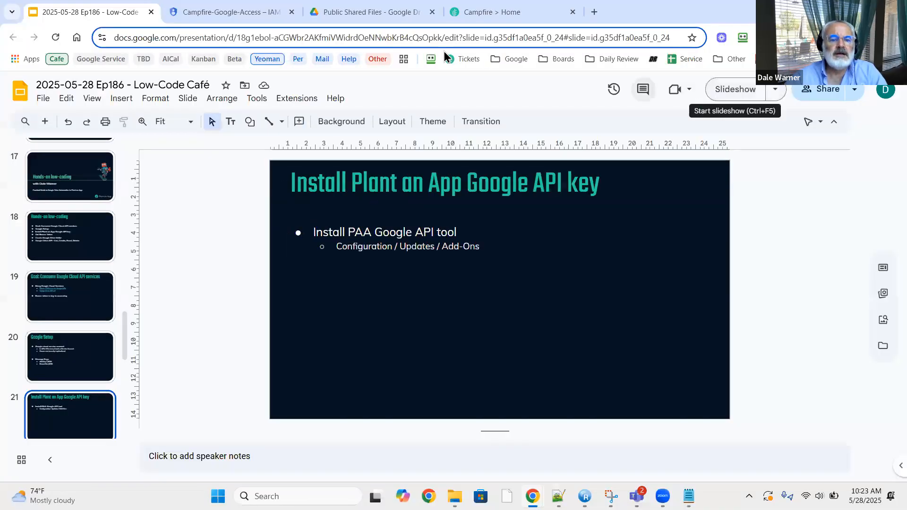
On the Campfire site, search add-ons for 'goo' and install Google Cloud Integration 01.26.03.
left_click(495, 15)
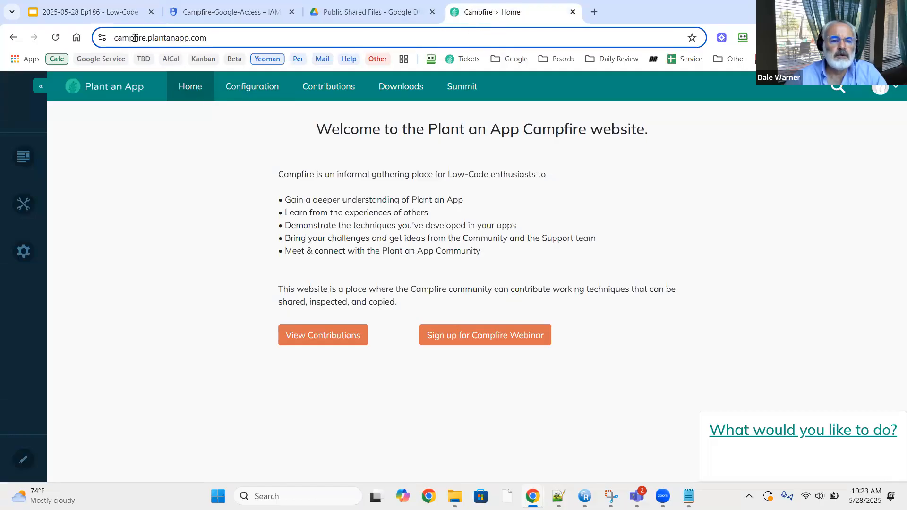
left_click(252, 91)
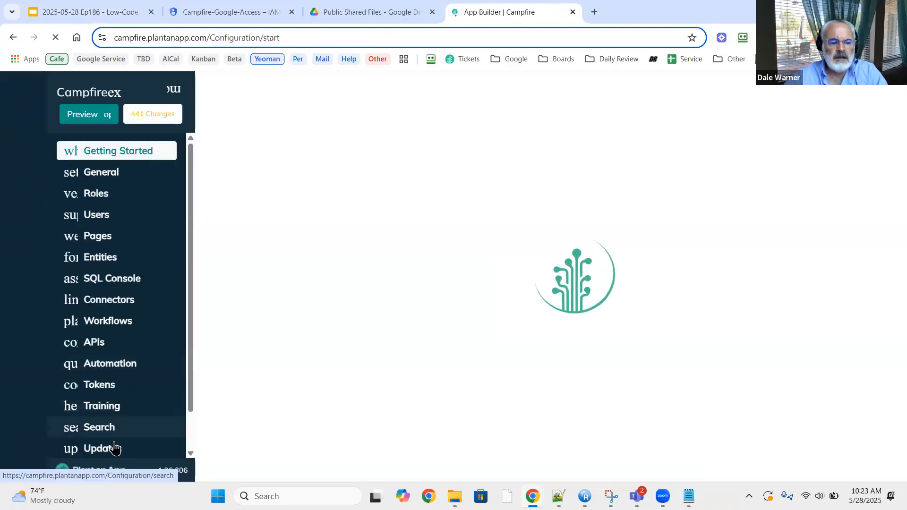
left_click(115, 450)
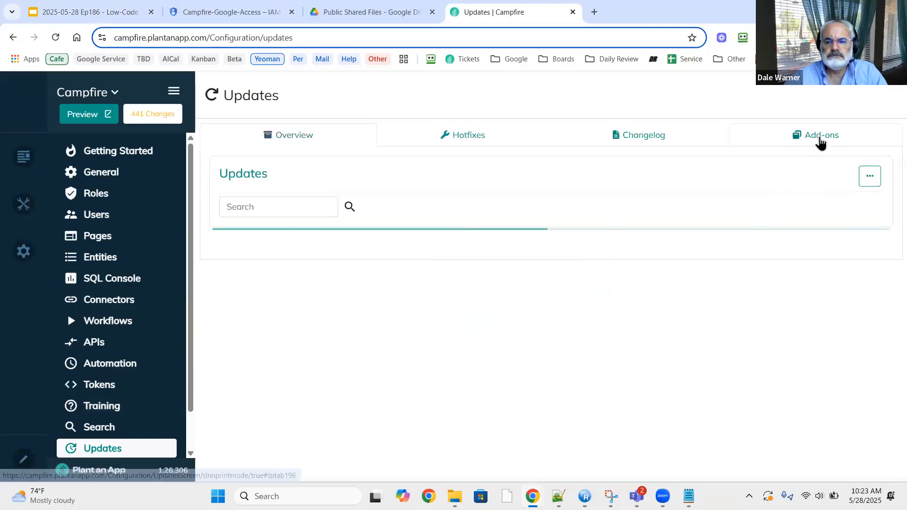
left_click(820, 140)
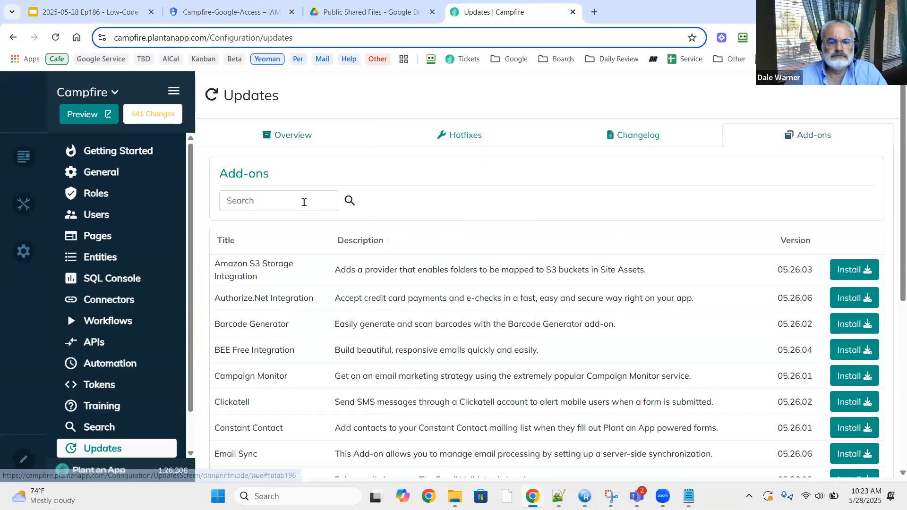
left_click(295, 202)
type("goo")
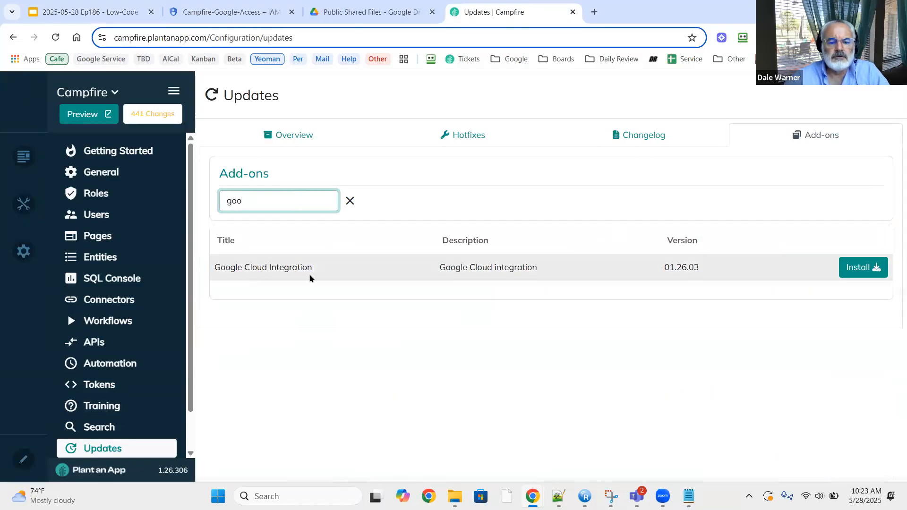
left_click(860, 268)
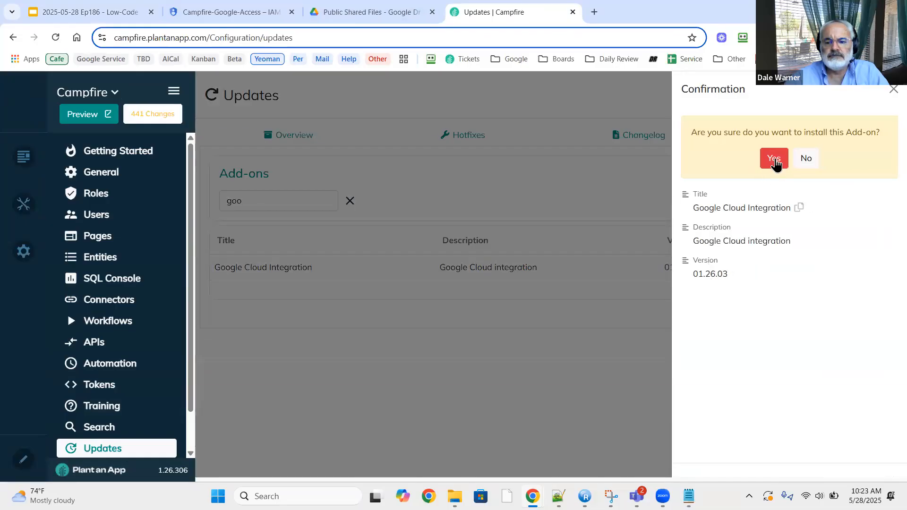
left_click(775, 159)
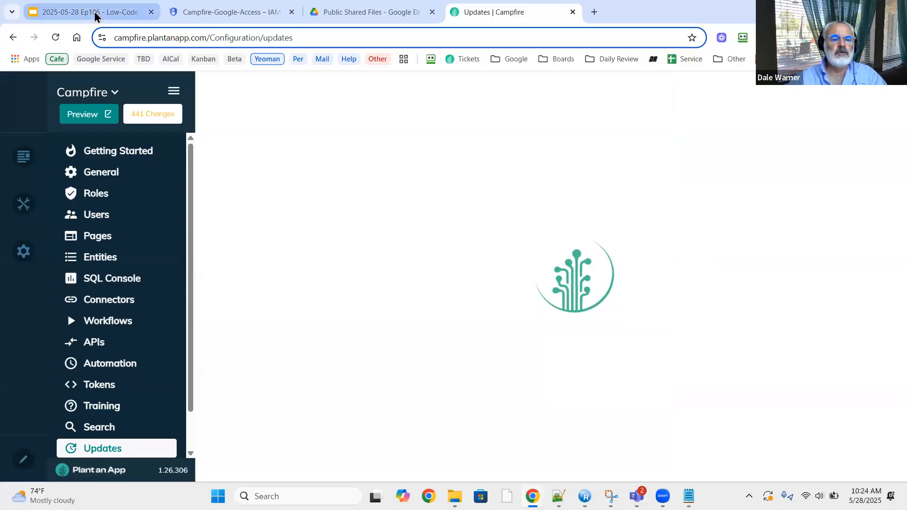
Present the episode deck from the current slide and advance to the Get Bearer Token slide.
left_click(118, 12)
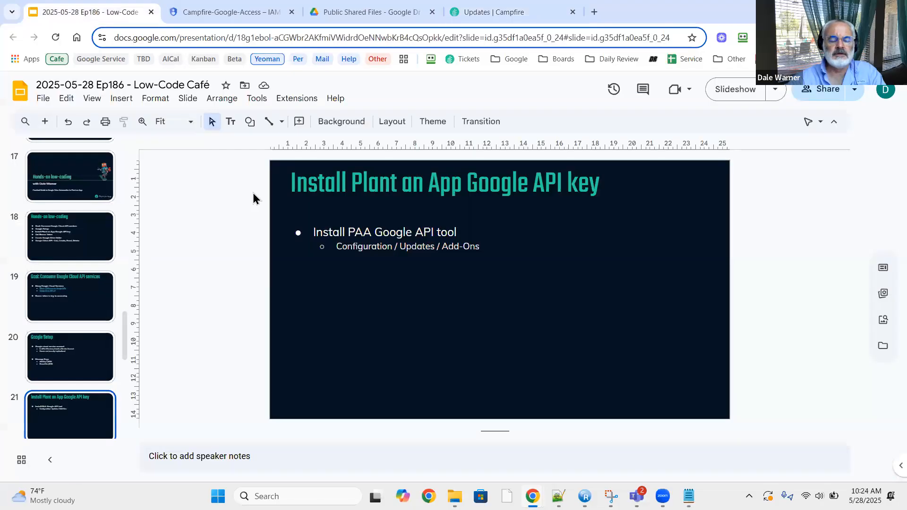
left_click(744, 89)
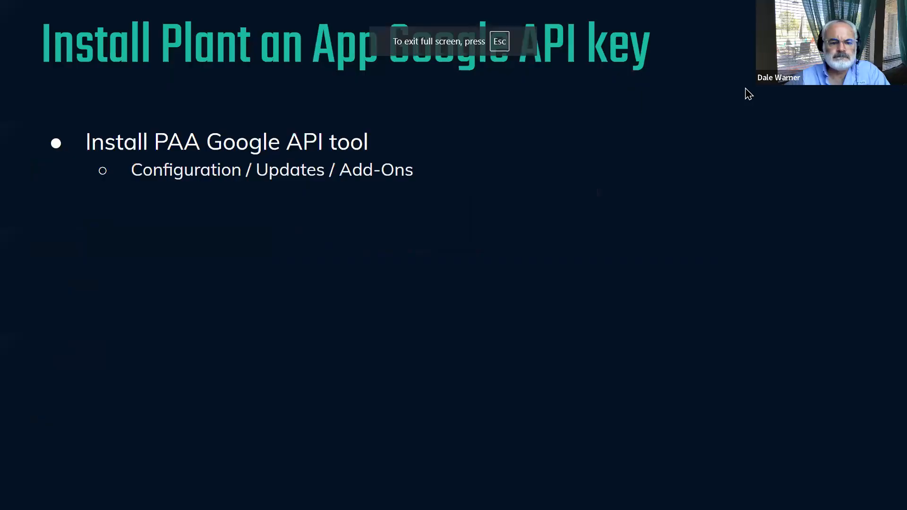
key("Right")
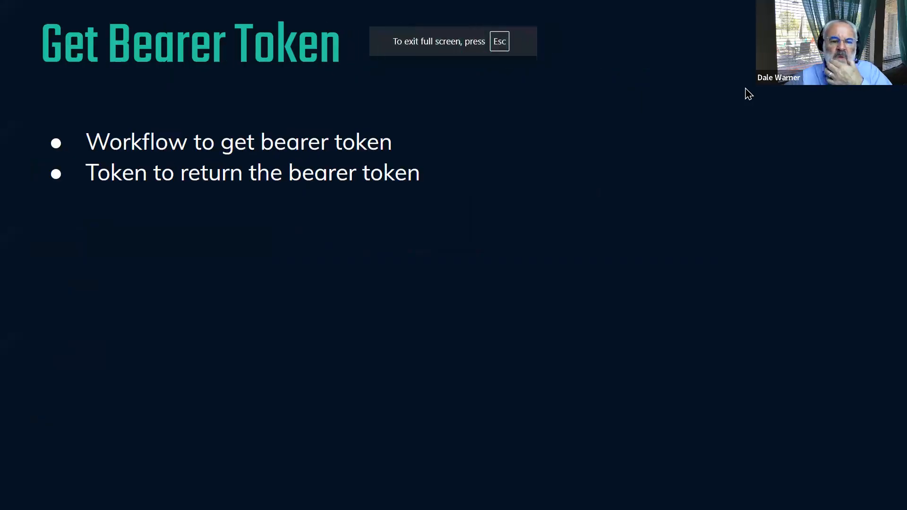
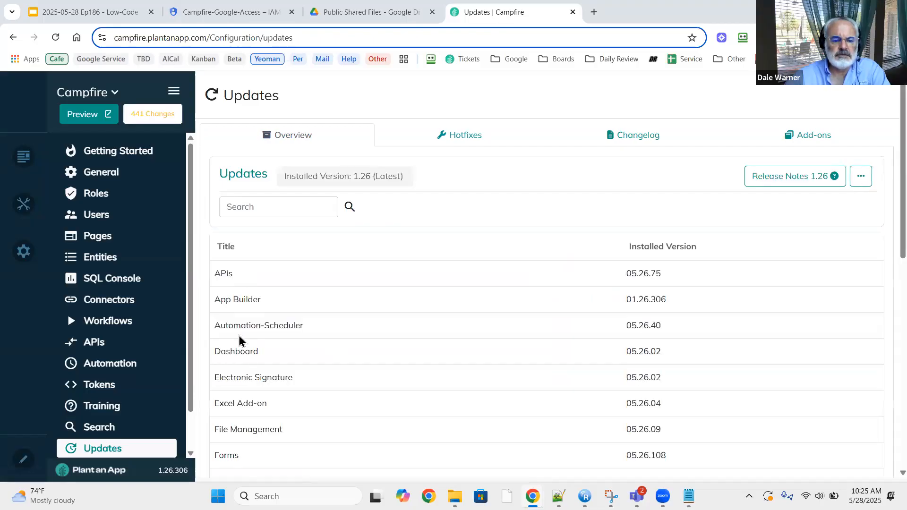
Scroll the Updates list, then switch to the episode's slide deck on the Get Bearer Token slide.
scroll(239, 340, "down", 4)
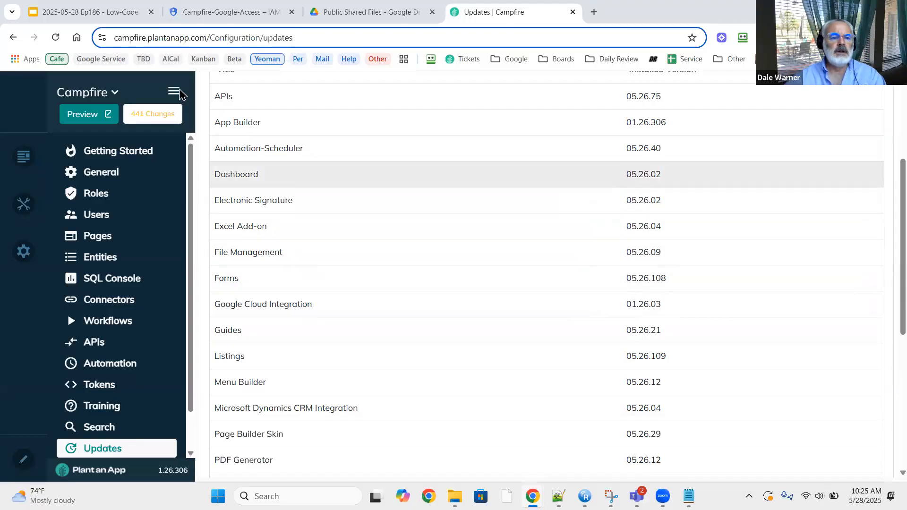
left_click(79, 8)
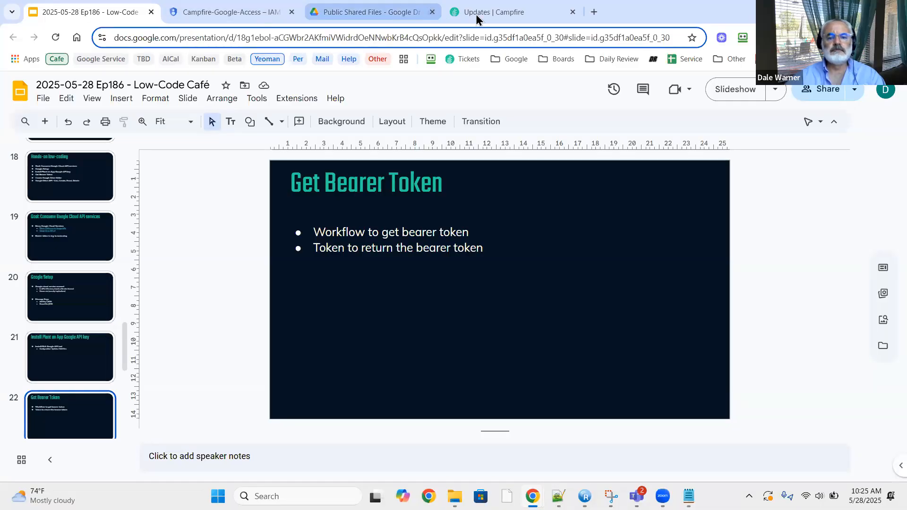
Go back to the Campfire Updates page listing Google Cloud Integration 01.26.03.
mouse_move(477, 12)
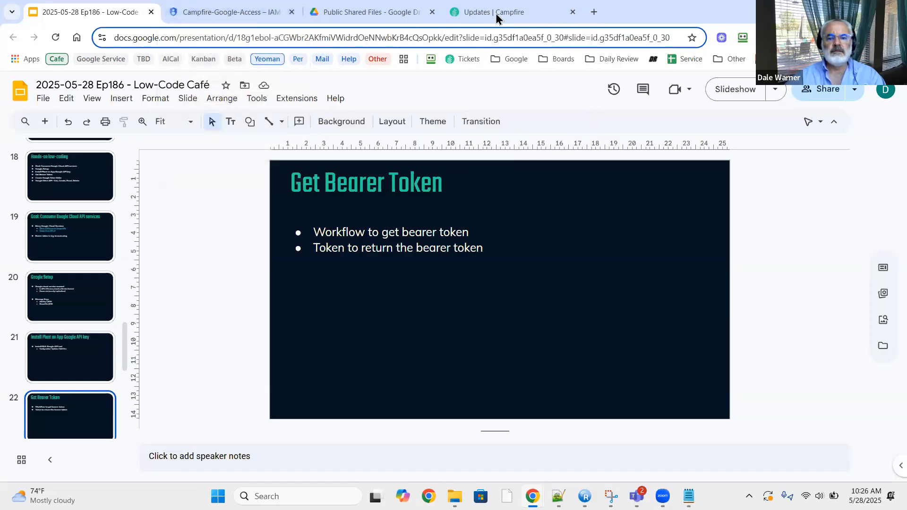
left_click(495, 14)
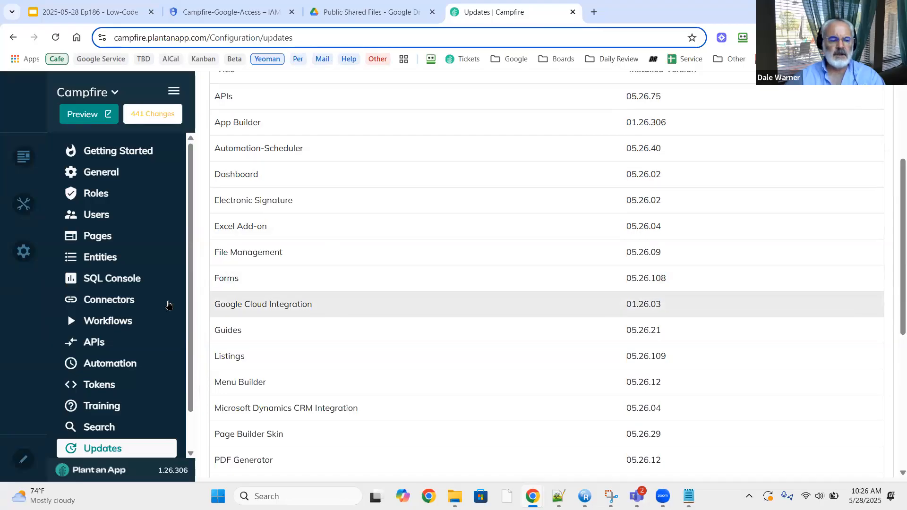
Go to Workflows and start a new workflow.
left_click(122, 320)
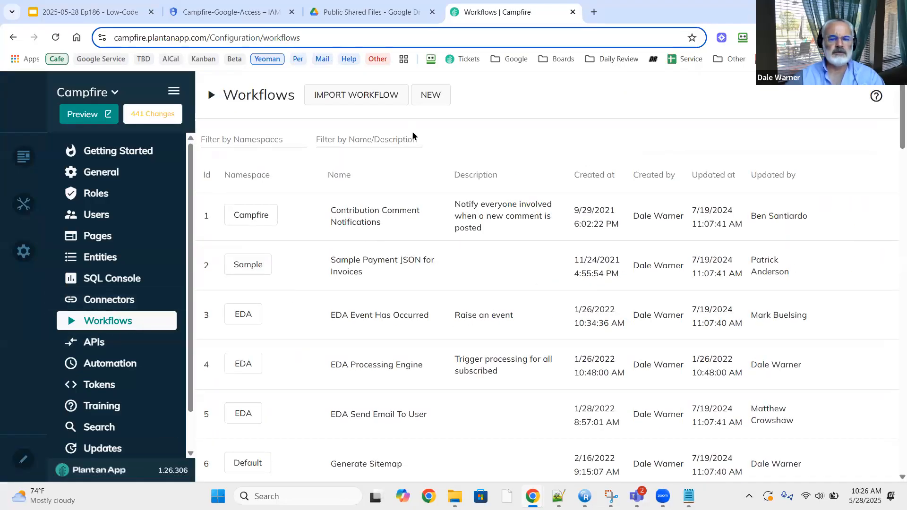
left_click(426, 94)
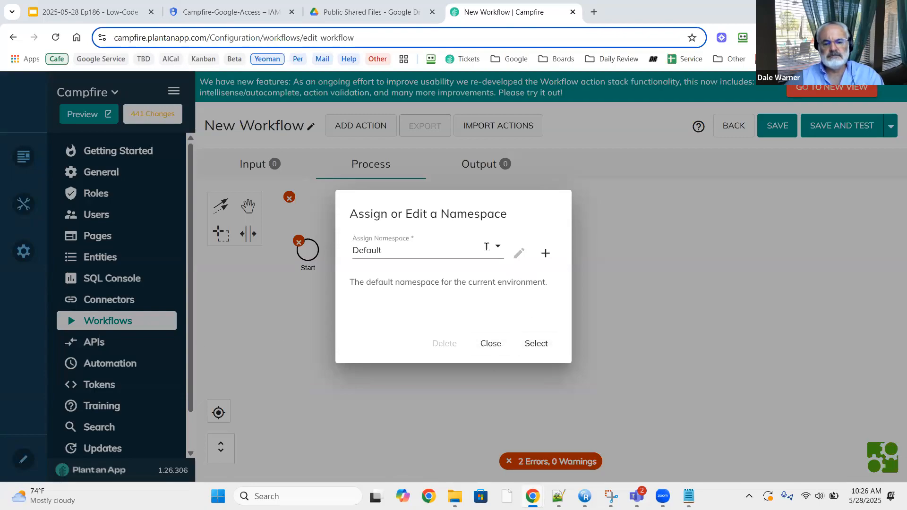
Add a namespace named 'Google Cloud', save it, and select it for the workflow.
left_click(546, 255)
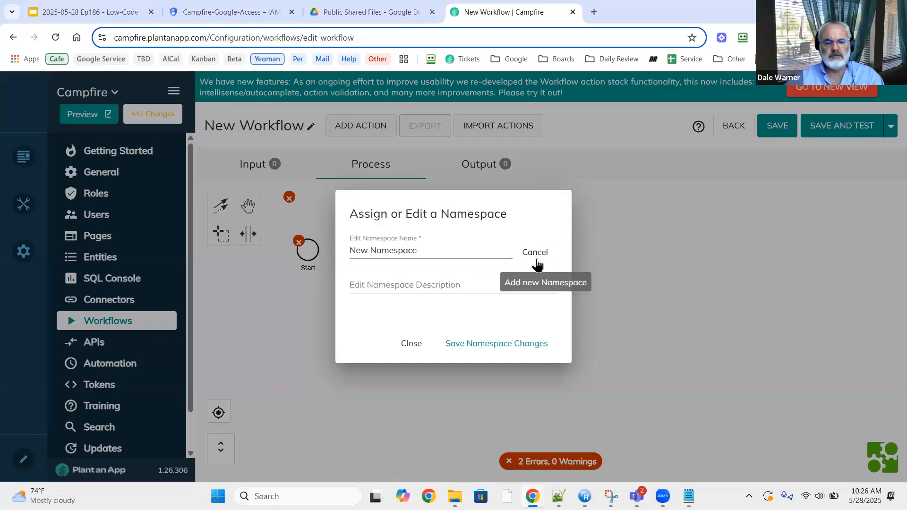
left_click_drag(427, 250, 286, 268)
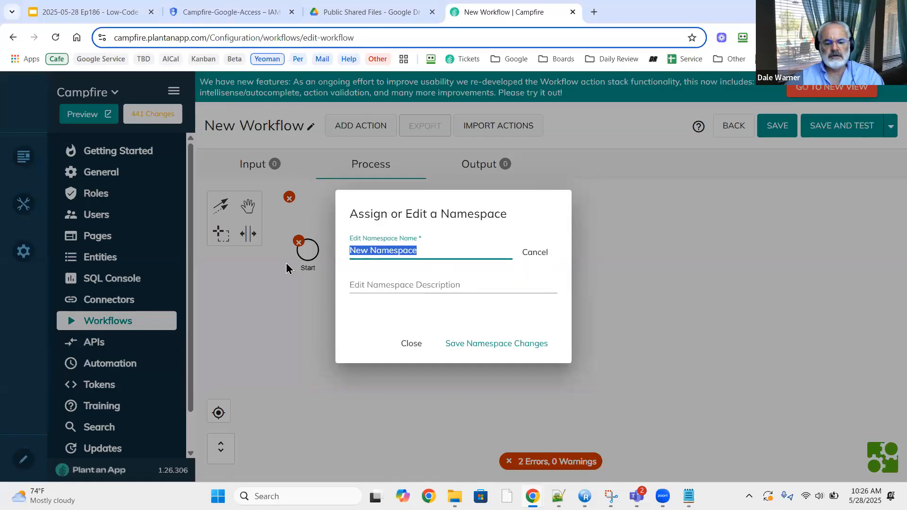
type("goo")
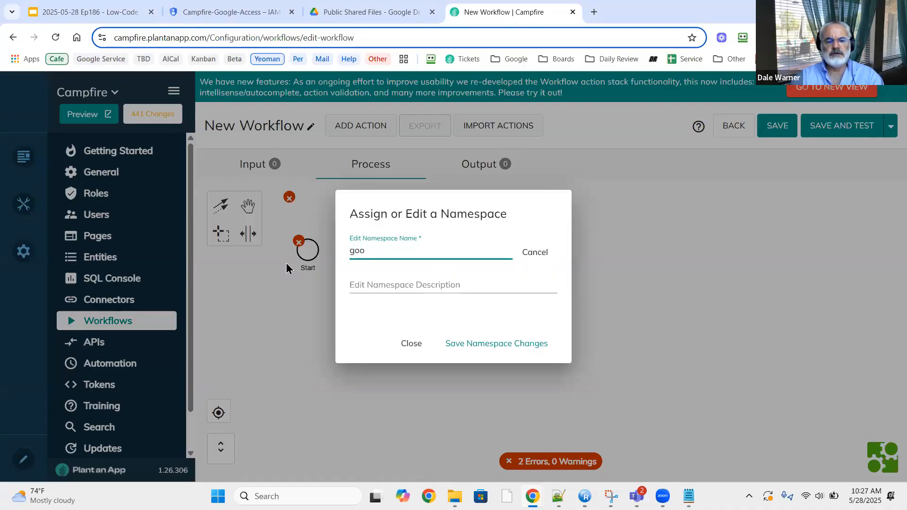
type("google")
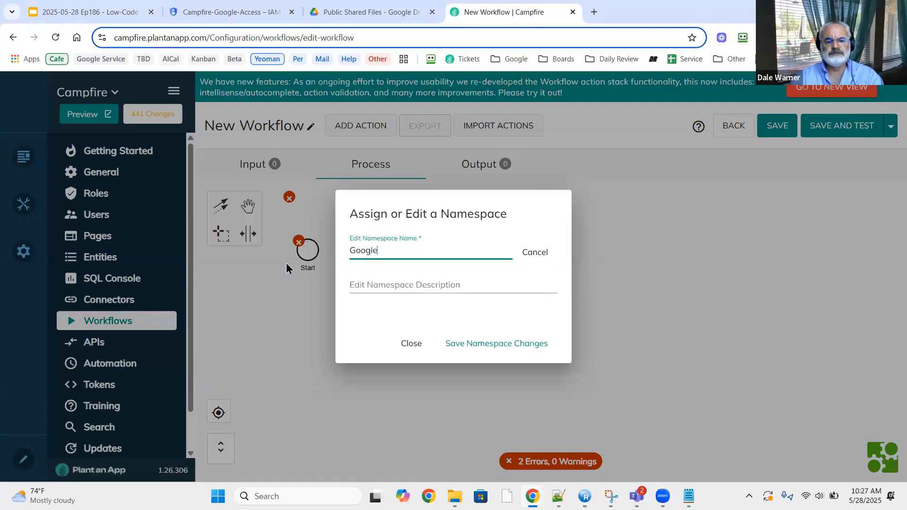
type(" Cloud")
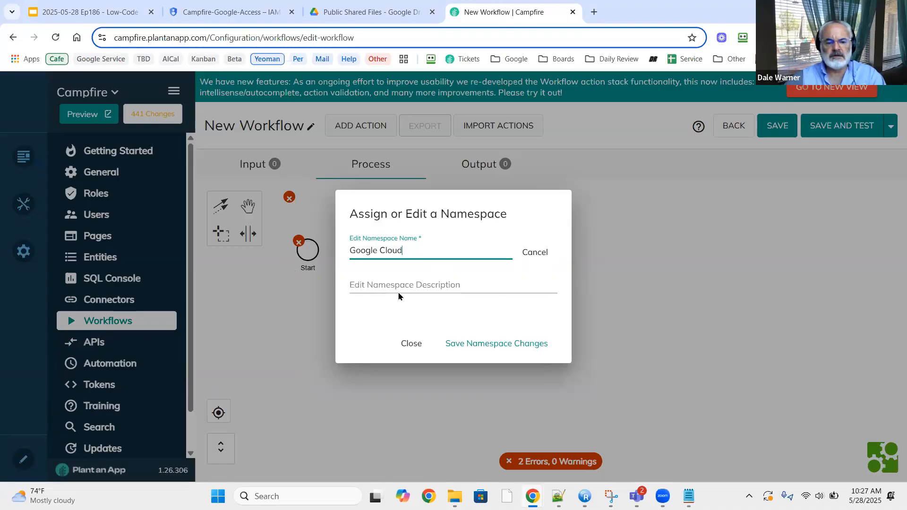
left_click(494, 344)
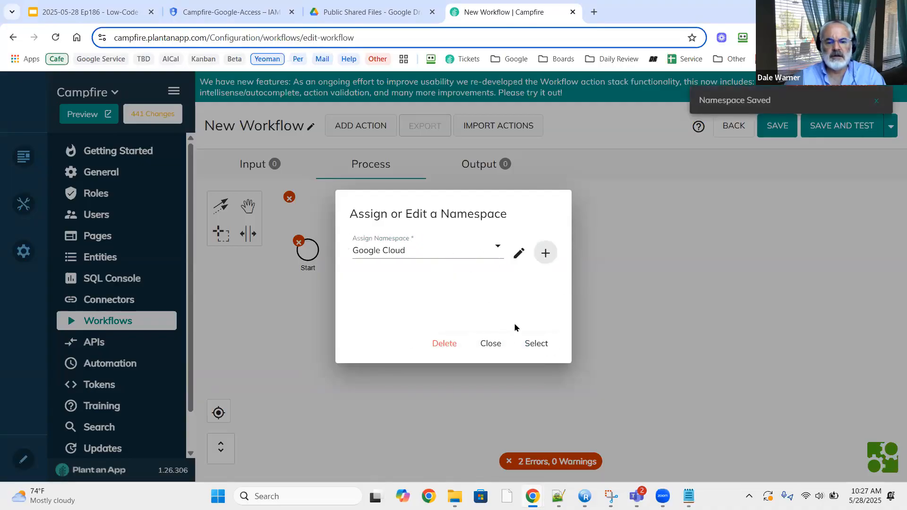
left_click(538, 343)
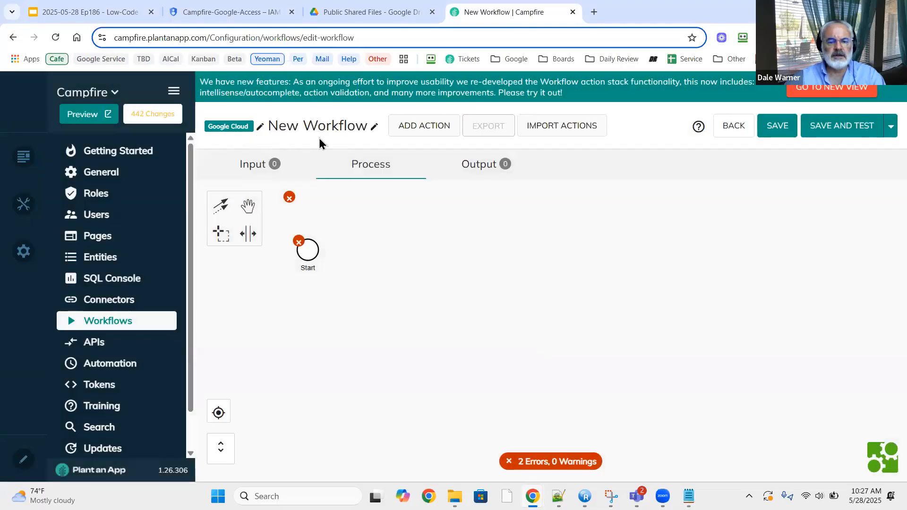
Rename the workflow 'Get Google Bearer', describe it as 'Gets the token necessary for all other API Services', and save.
left_click(375, 126)
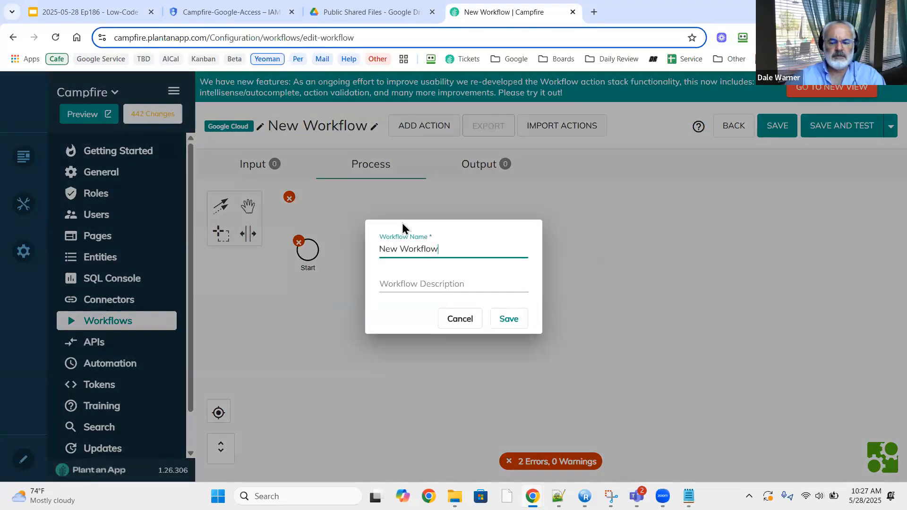
key("BackSpace")
key("BackSpace")
key("BackSpace")
key("BackSpace")
key("BackSpace")
key("BackSpace")
key("BackSpace")
key("BackSpace")
key("BackSpace")
key("BackSpace")
key("BackSpace")
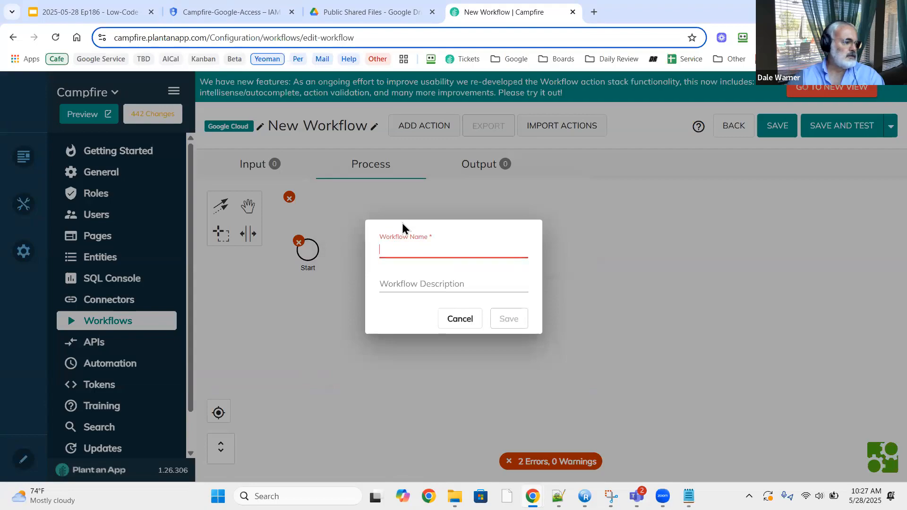
type("Get G")
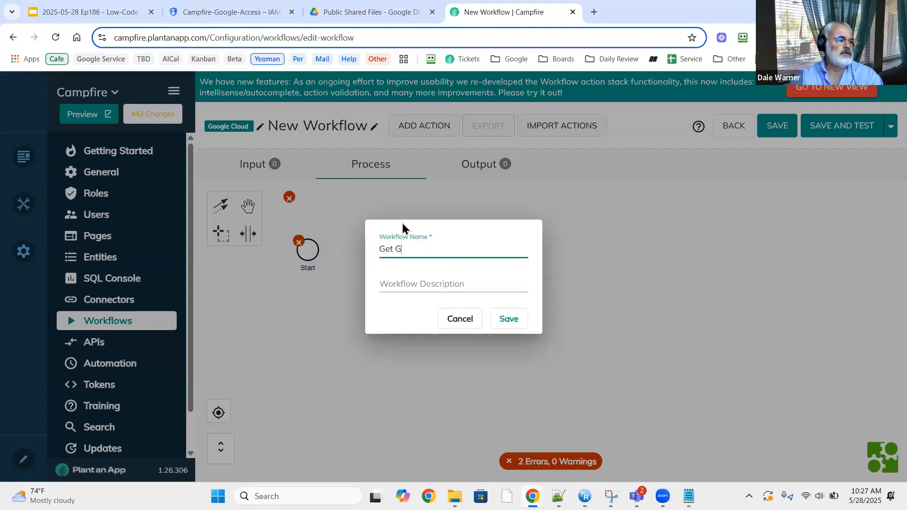
type("oogle Bea")
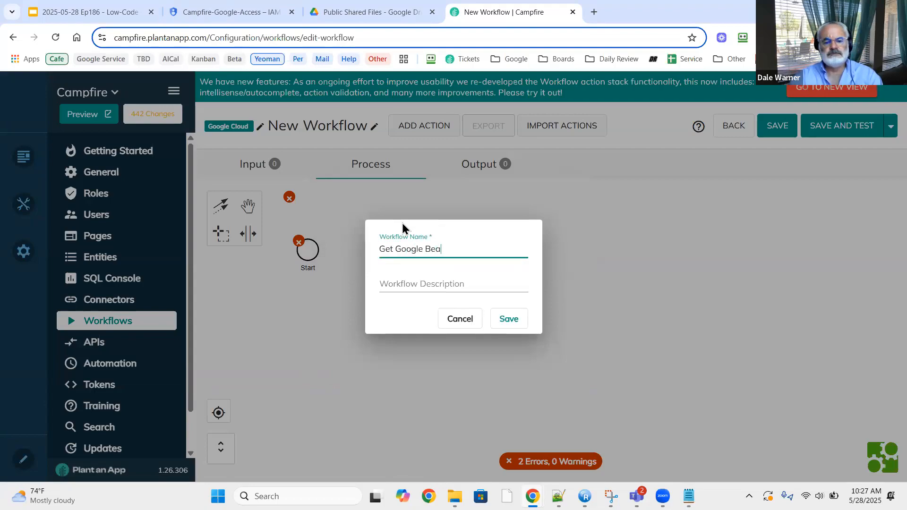
type("rer")
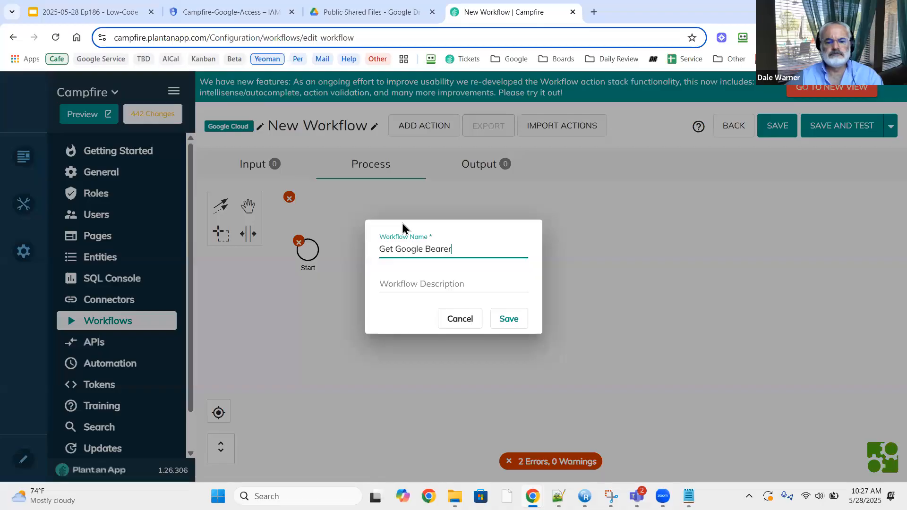
left_click(399, 285)
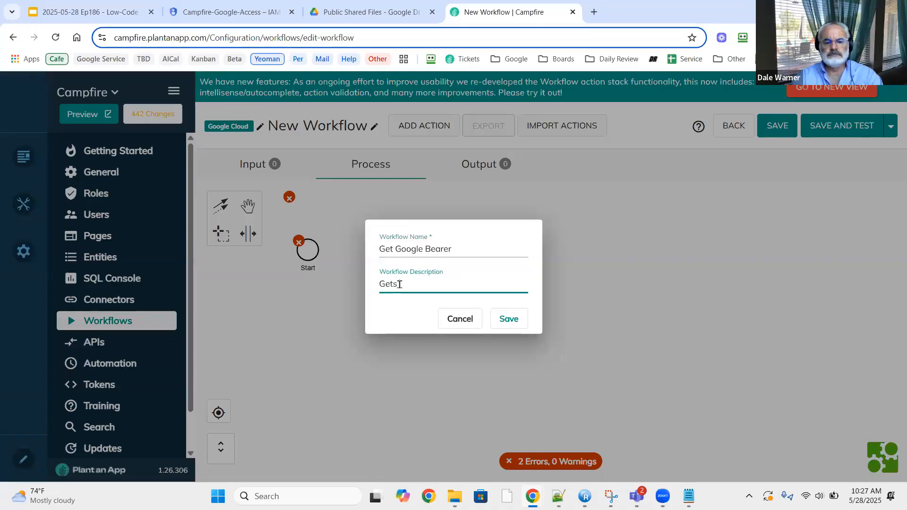
type("Gets")
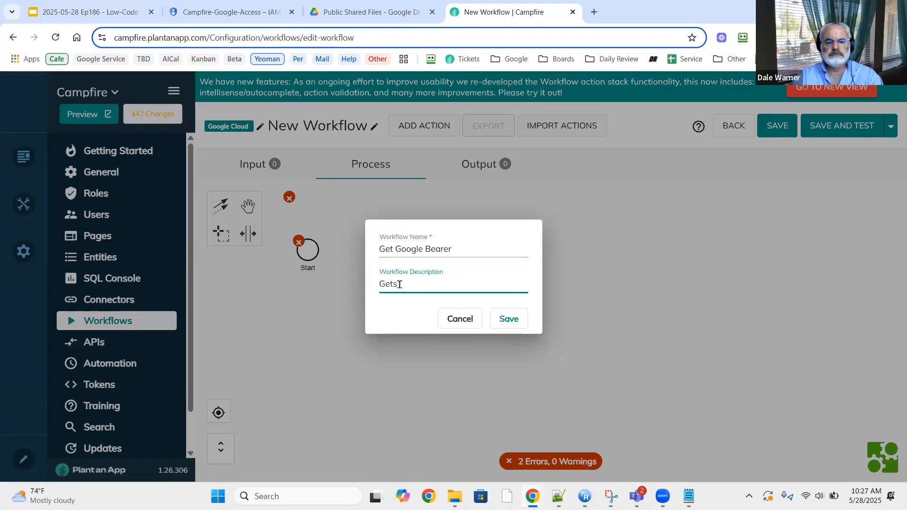
type(" the toke")
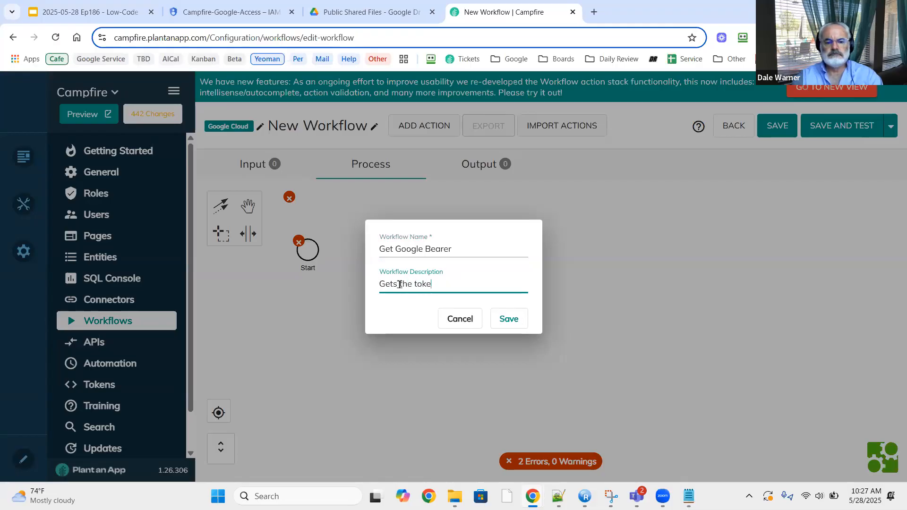
type("n neces")
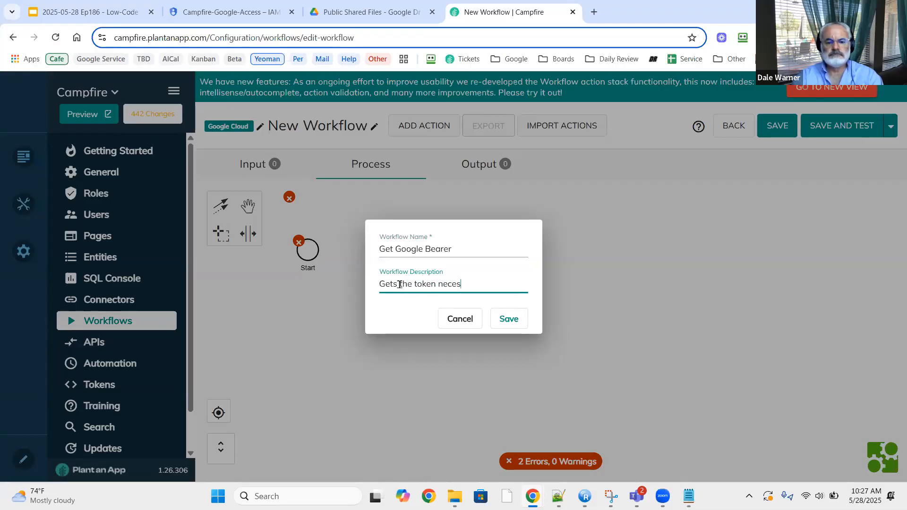
type("sary for all ot")
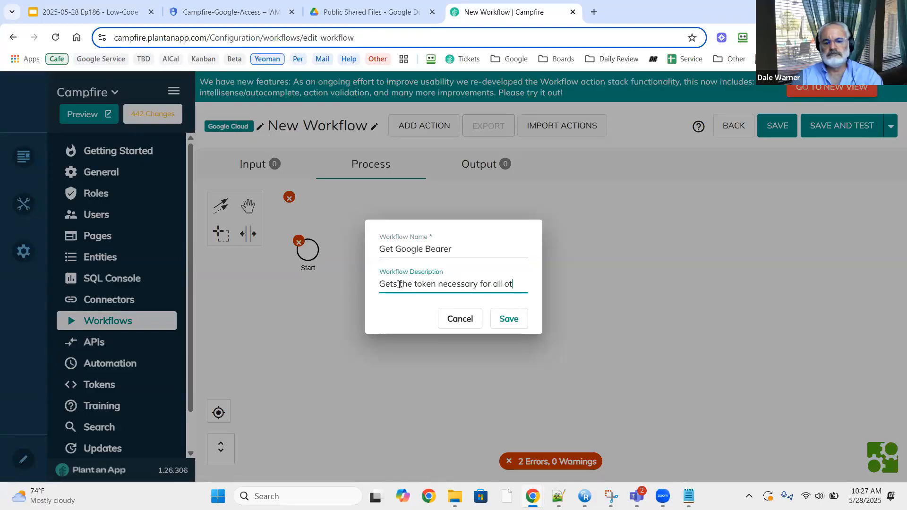
type("her ac")
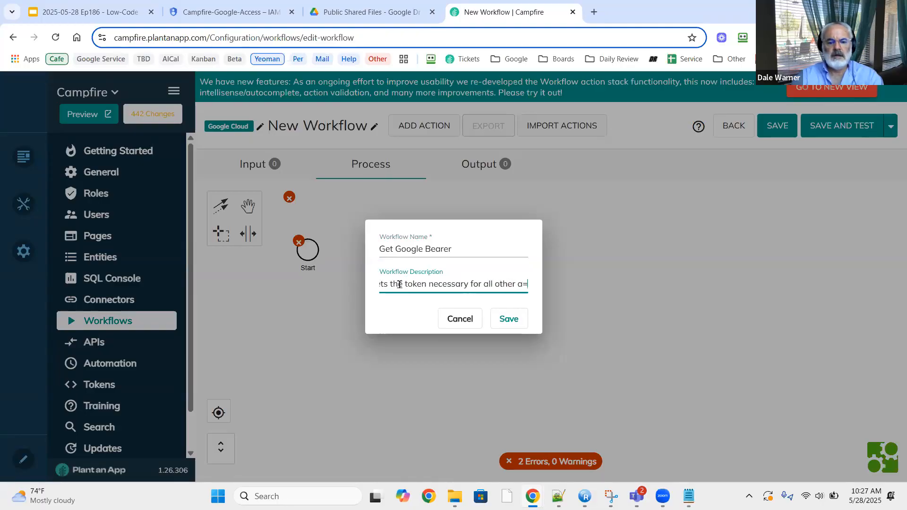
type("P==")
key("BackSpace")
key("BackSpace")
key("BackSpace")
key("BackSpace")
key("BackSpace")
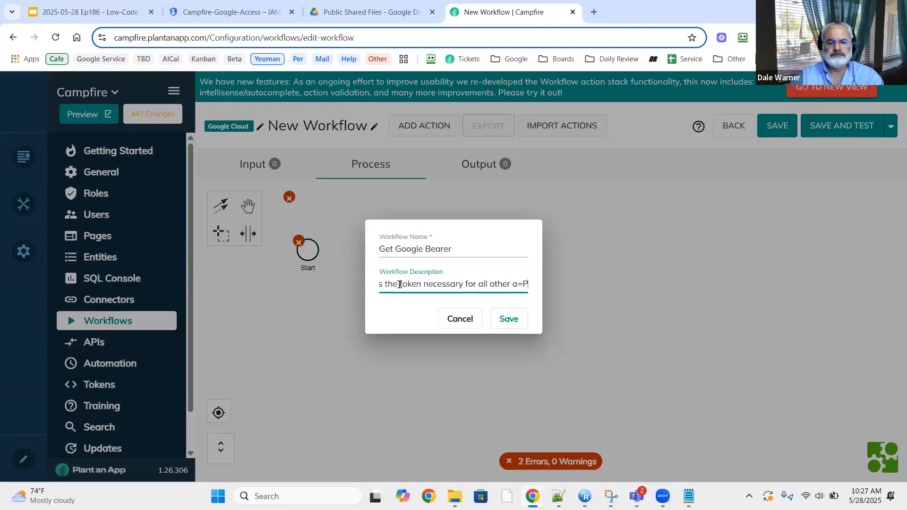
type("API Services")
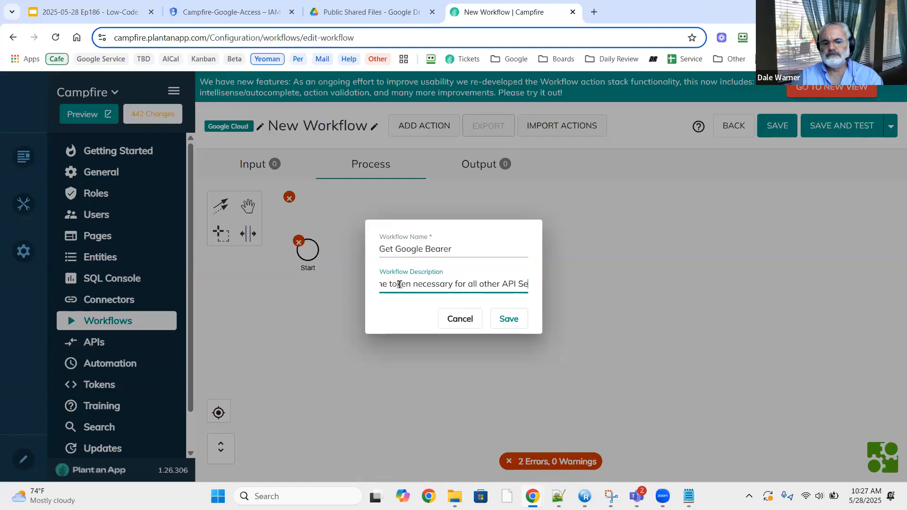
left_click(503, 321)
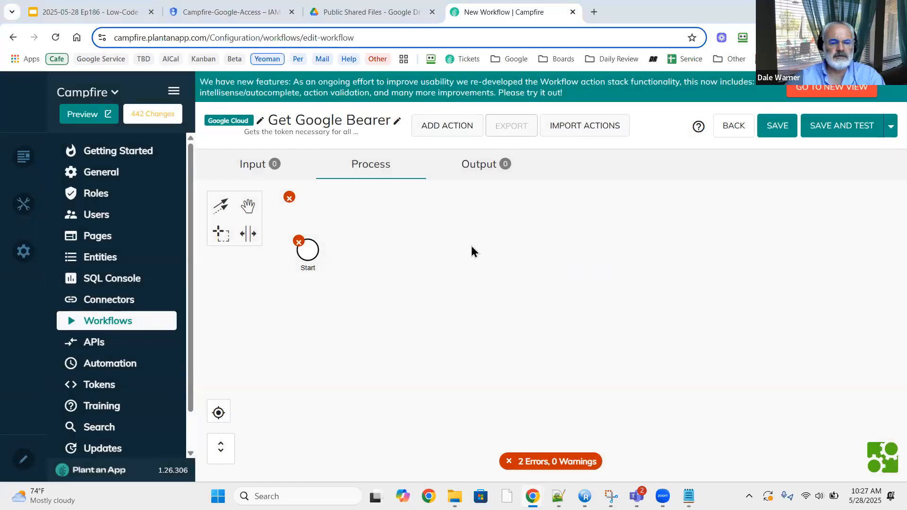
Append a Get Google Authorization Bearer Token action from the Google API category after Start.
left_click(311, 254)
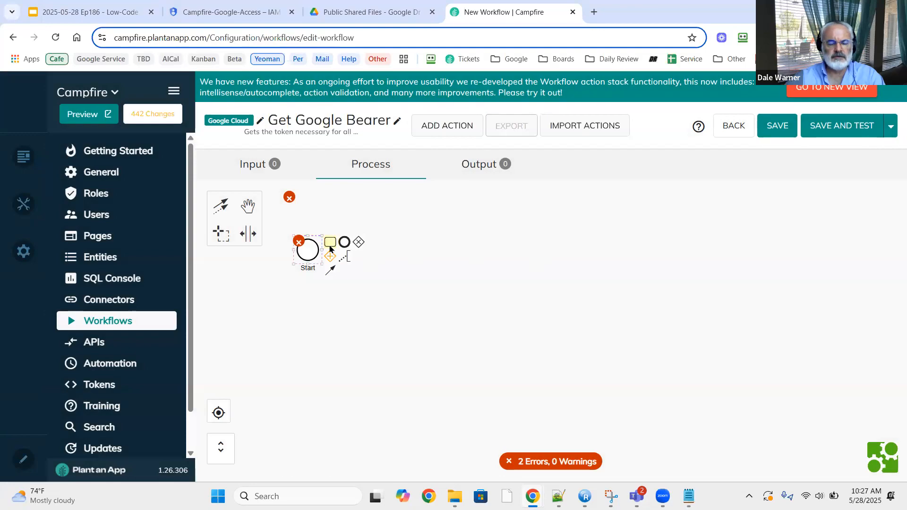
left_click(330, 246)
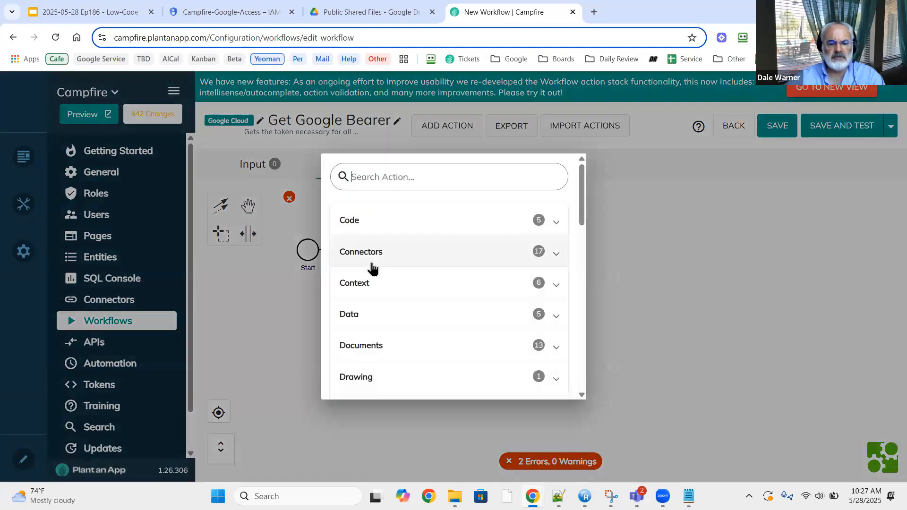
scroll(407, 279, "down", 3)
scroll(408, 281, "down", 3)
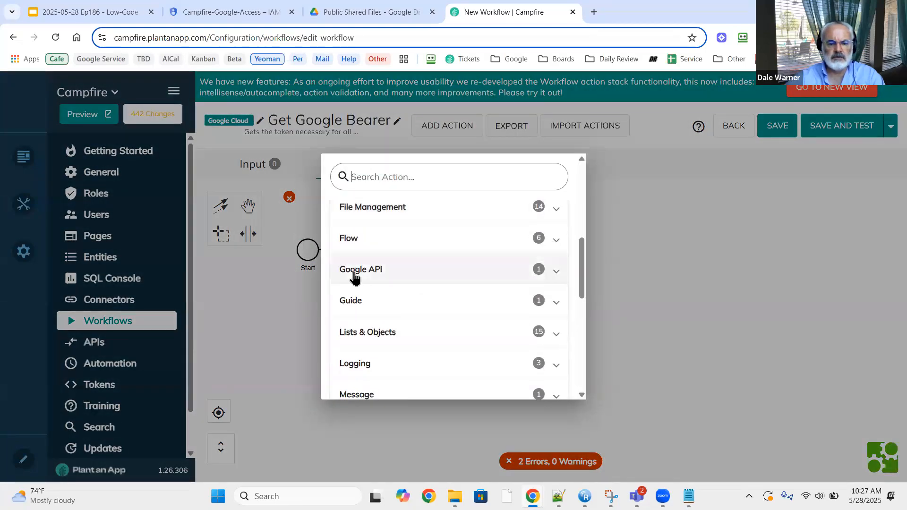
left_click(555, 272)
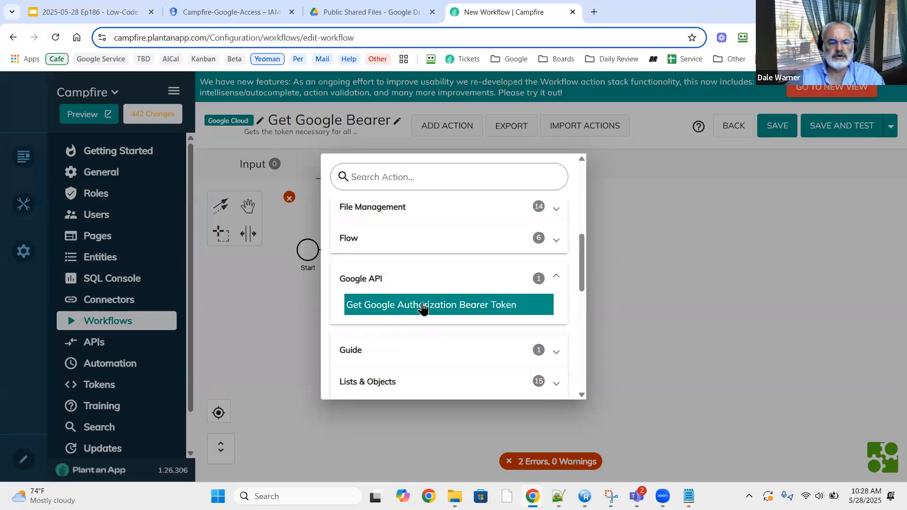
left_click(423, 307)
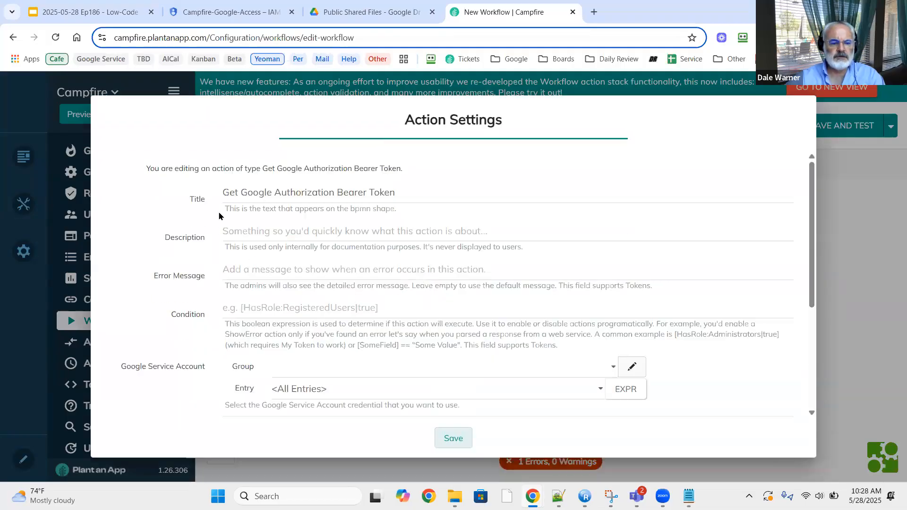
Open the credential manager from the Google Service Account Group field.
scroll(200, 321, "down", 3)
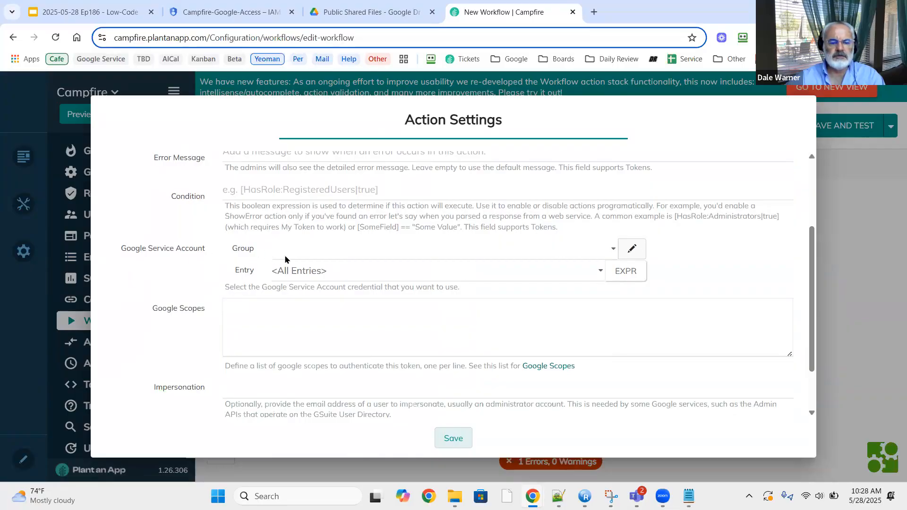
left_click(633, 251)
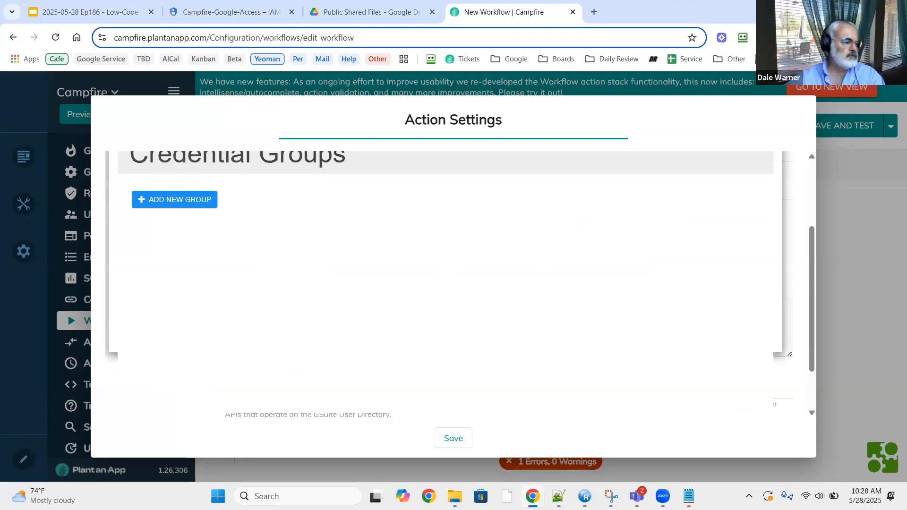
Add a new credential group titled 'Google Cloud'.
left_click(198, 204)
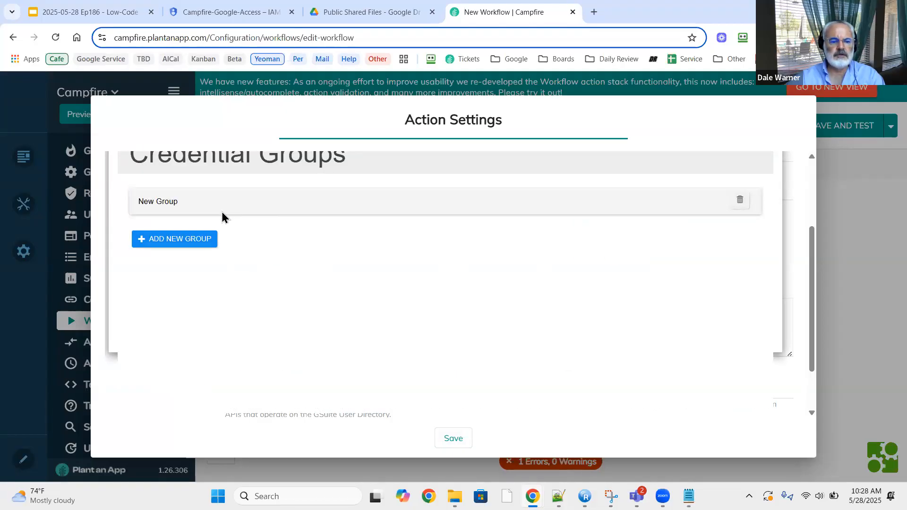
left_click(173, 204)
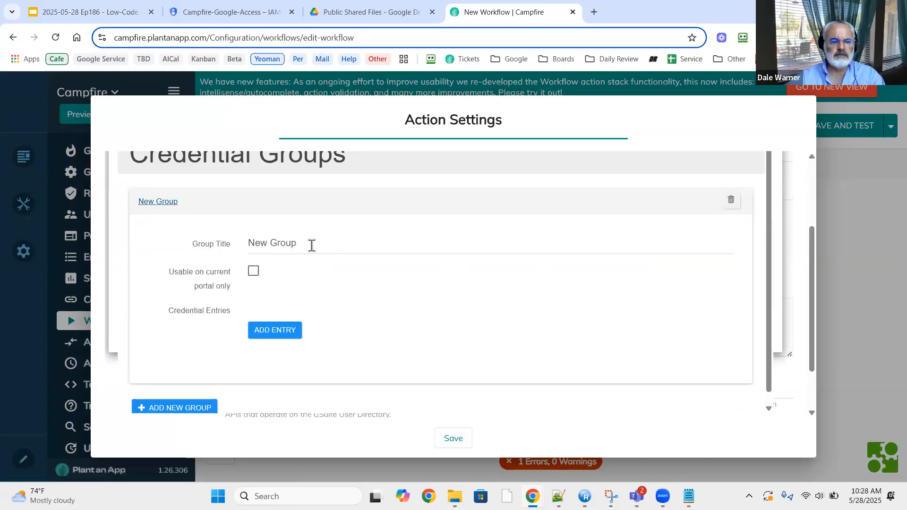
left_click_drag(312, 245, 223, 247)
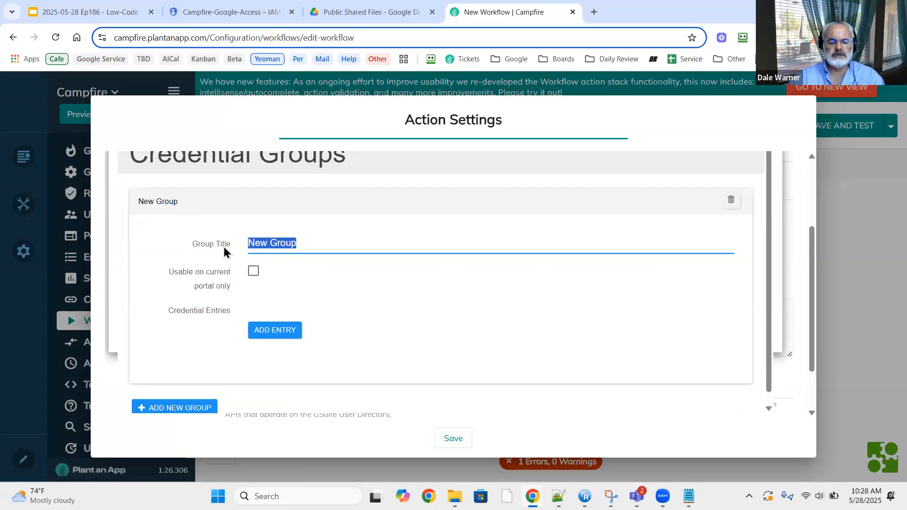
type("Google Cloud")
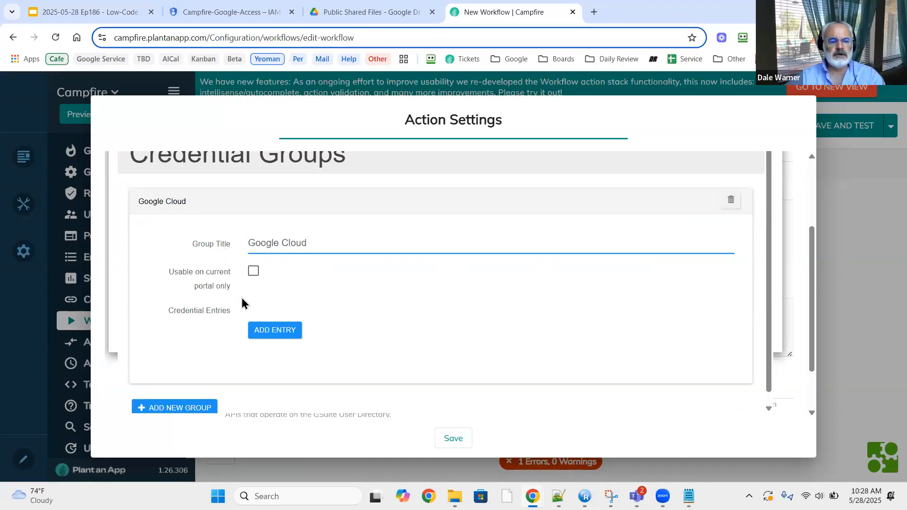
Add a 'Campfire Credentials' entry with the pasted service-account JSON and save it.
left_click(265, 331)
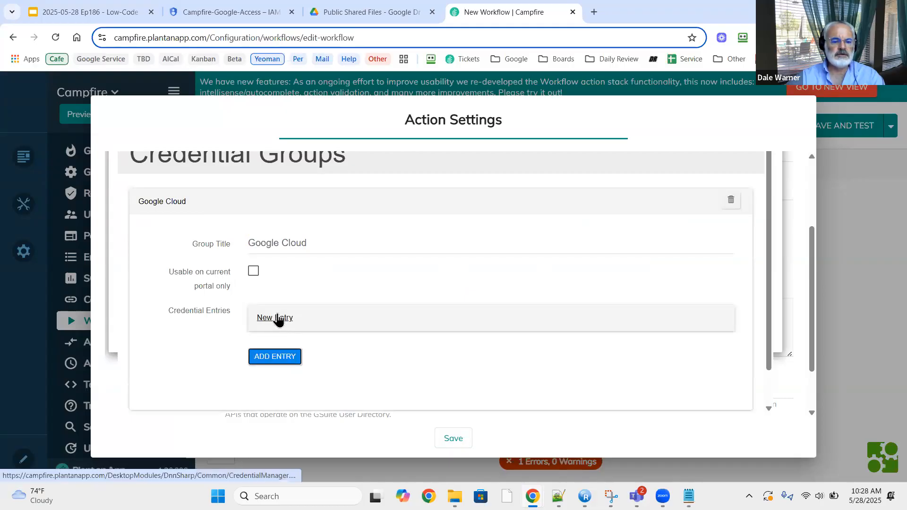
left_click(277, 317)
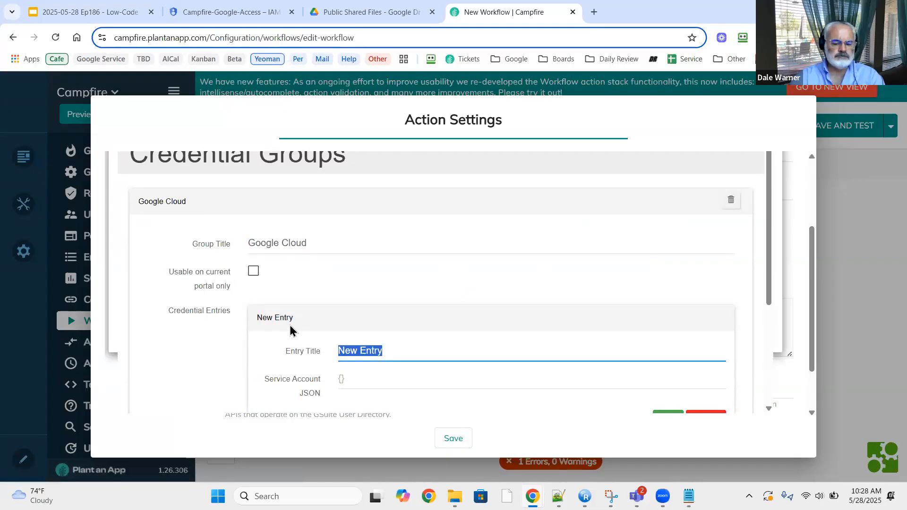
type("Campfire")
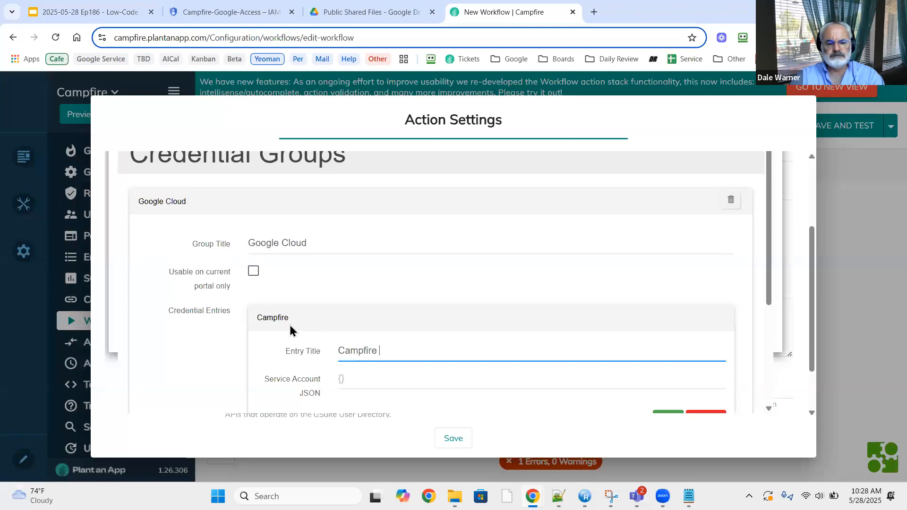
type(" Credentials")
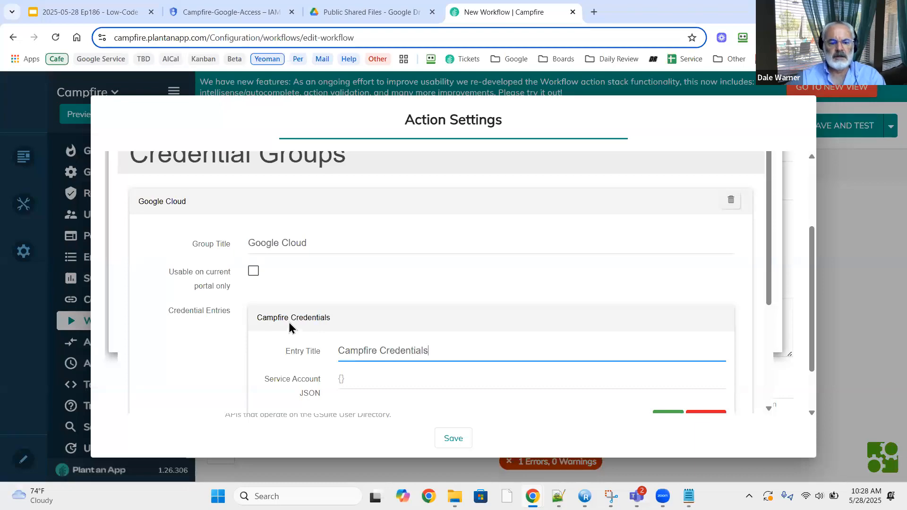
scroll(289, 326, "down", 3)
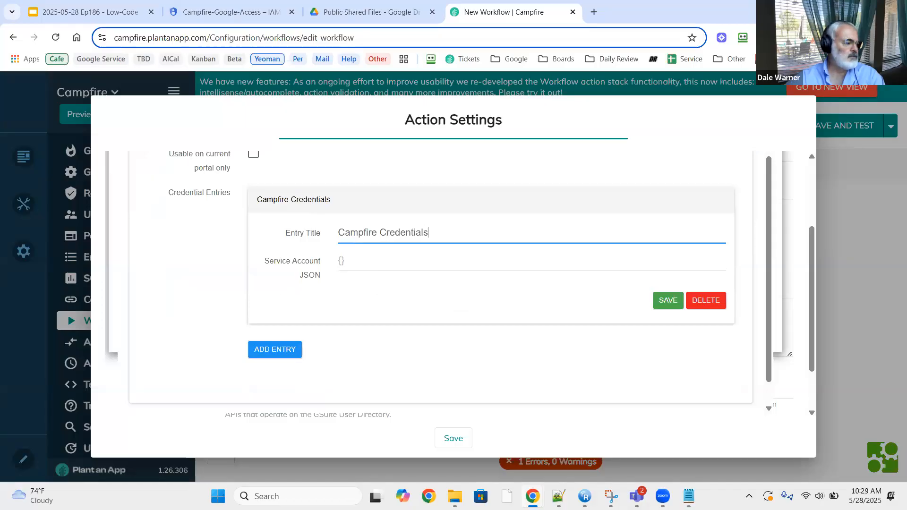
left_click(689, 495)
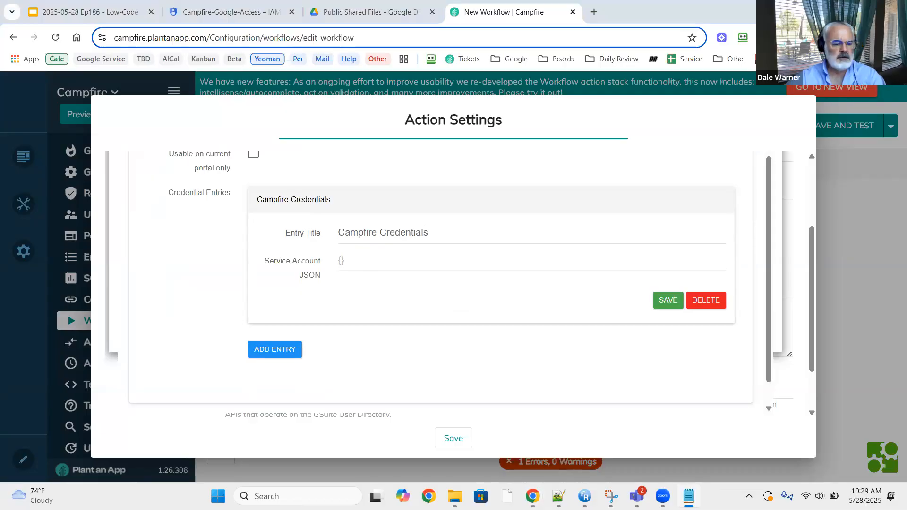
left_click(374, 266)
key("ctrl+v")
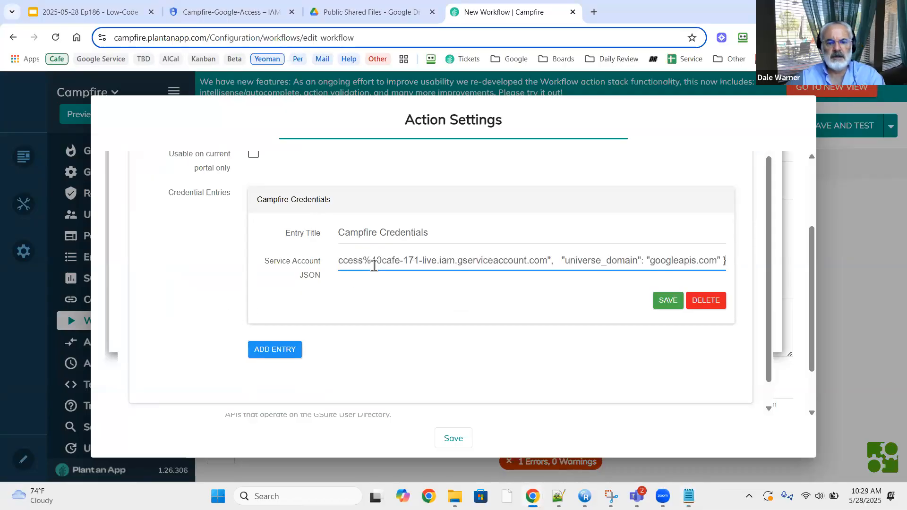
left_click(667, 302)
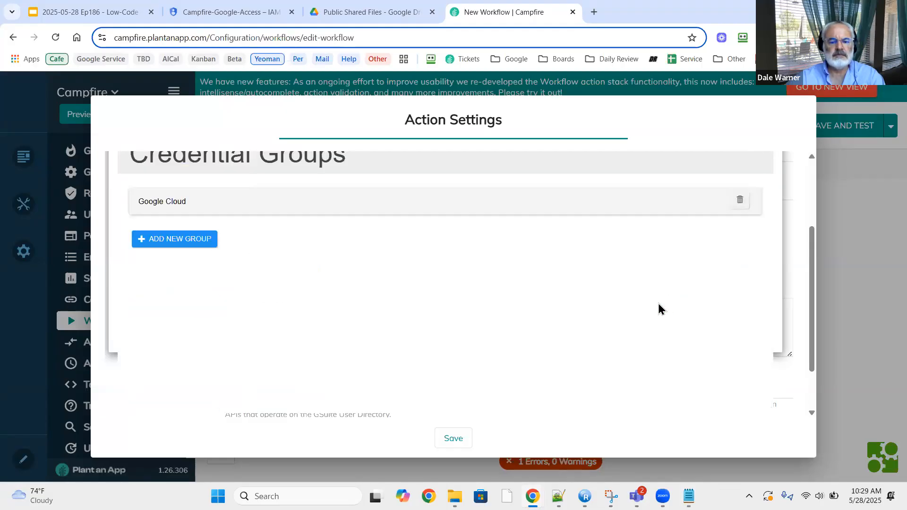
scroll(451, 316, "down", 1)
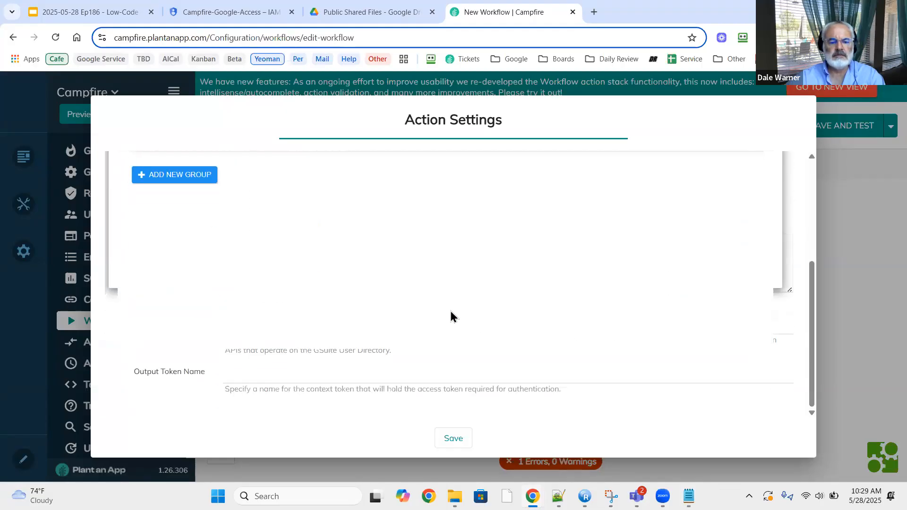
scroll(451, 316, "up", 3)
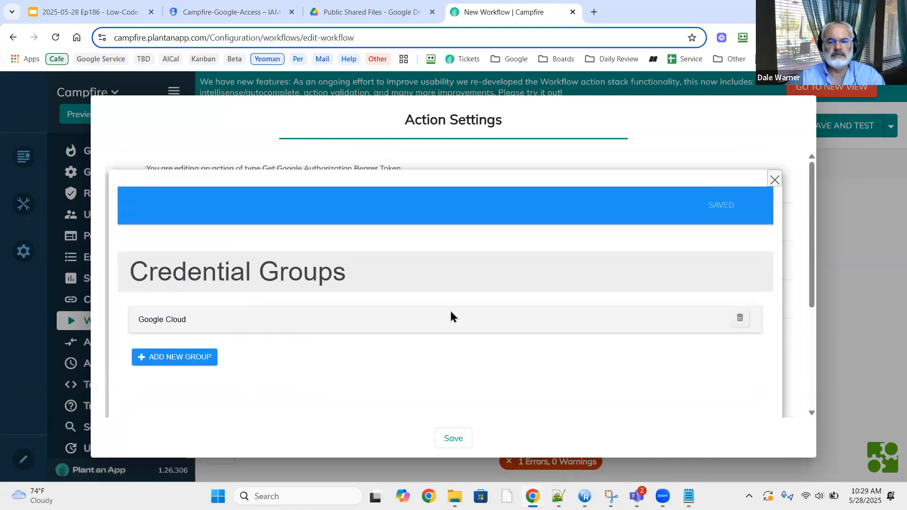
Close the credential manager and choose the Google Cloud group for the Google Service Account.
scroll(451, 316, "down", 3)
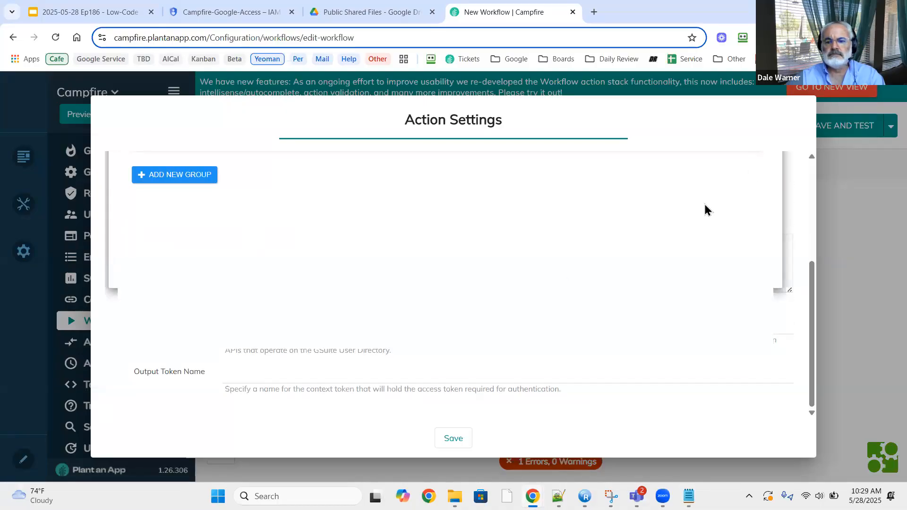
scroll(774, 195, "up", 3)
left_click(774, 180)
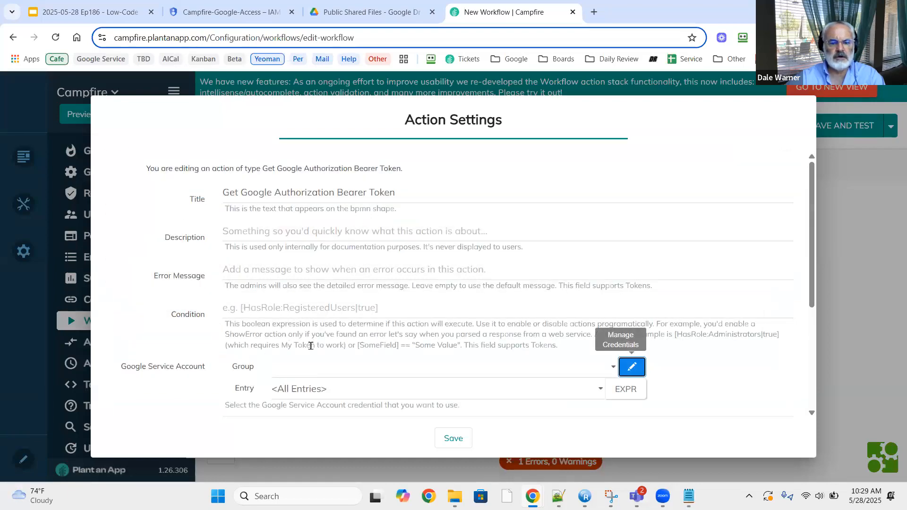
left_click(303, 368)
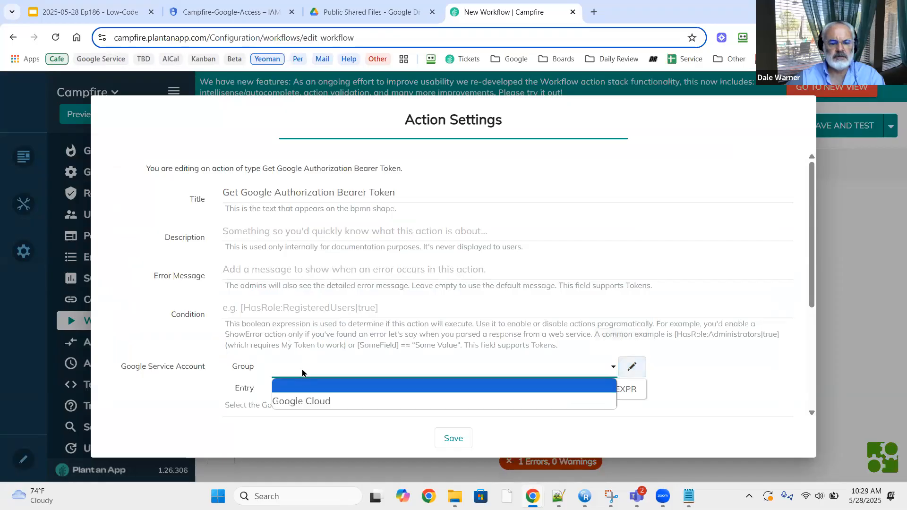
left_click(291, 402)
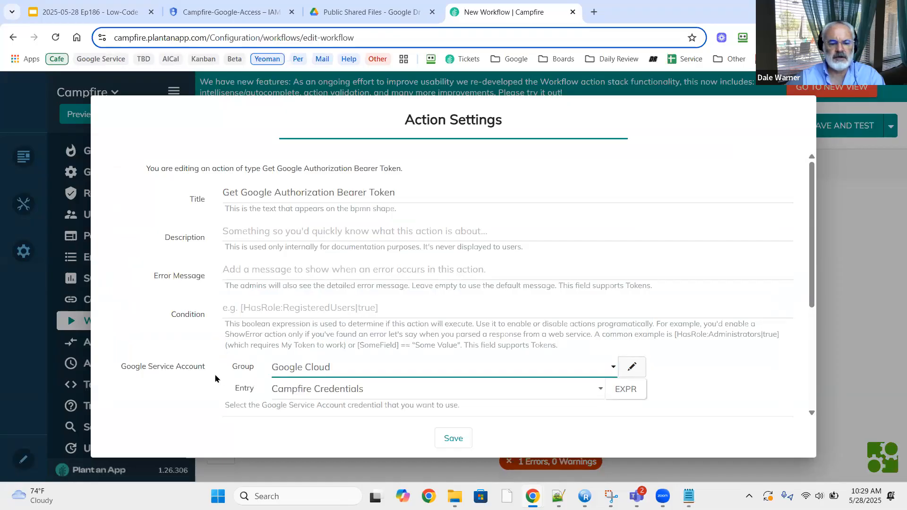
scroll(215, 378, "down", 4)
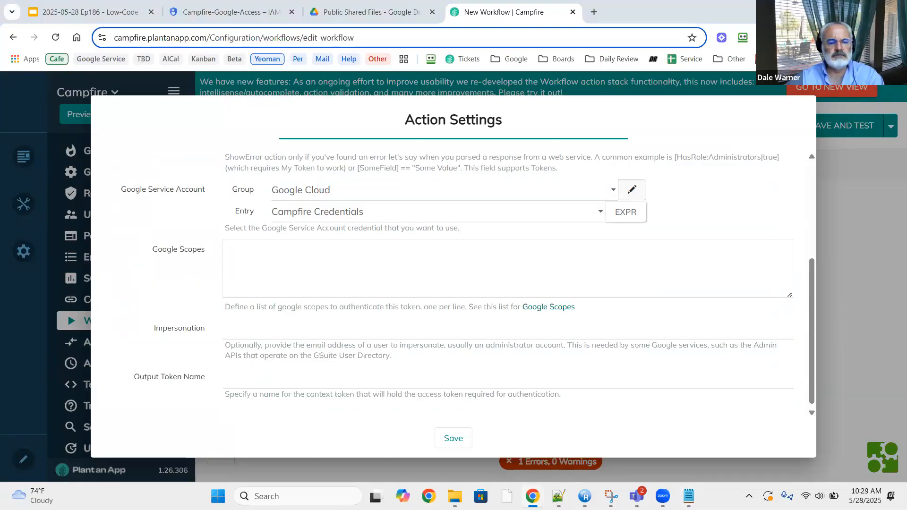
left_click(252, 257)
type("https://www.googleapis.com/auth/drive")
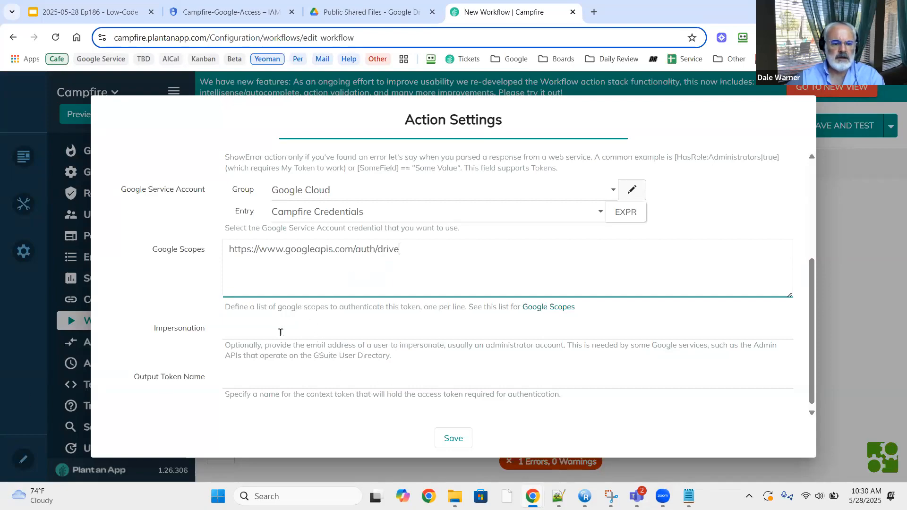
scroll(280, 333, "down", 1)
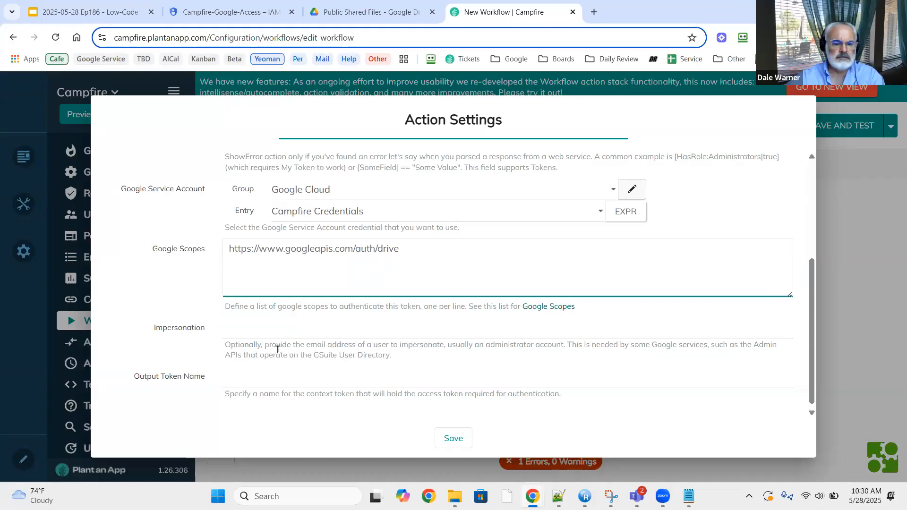
left_click(265, 376)
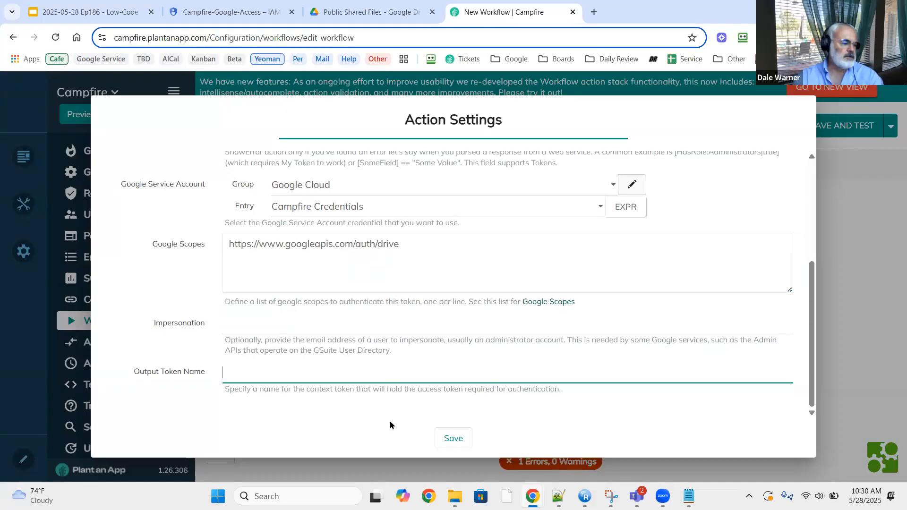
type("Go")
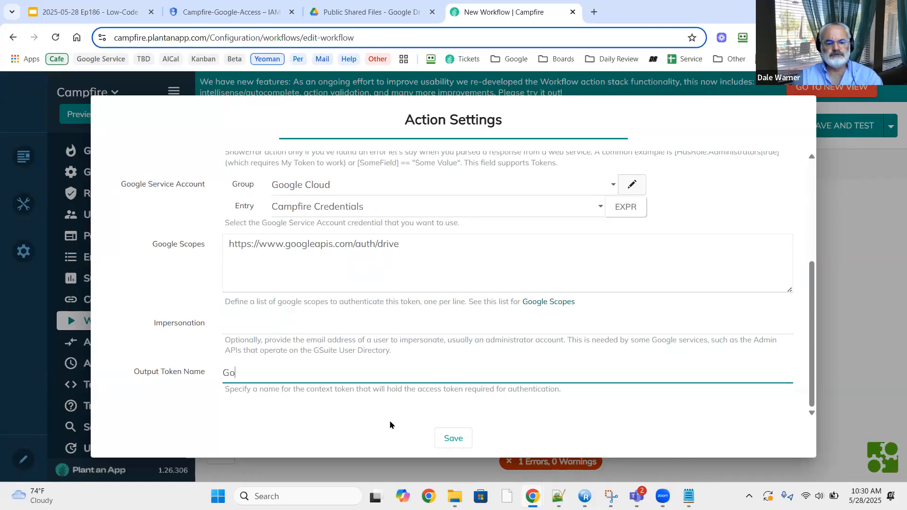
type("ogleBearer")
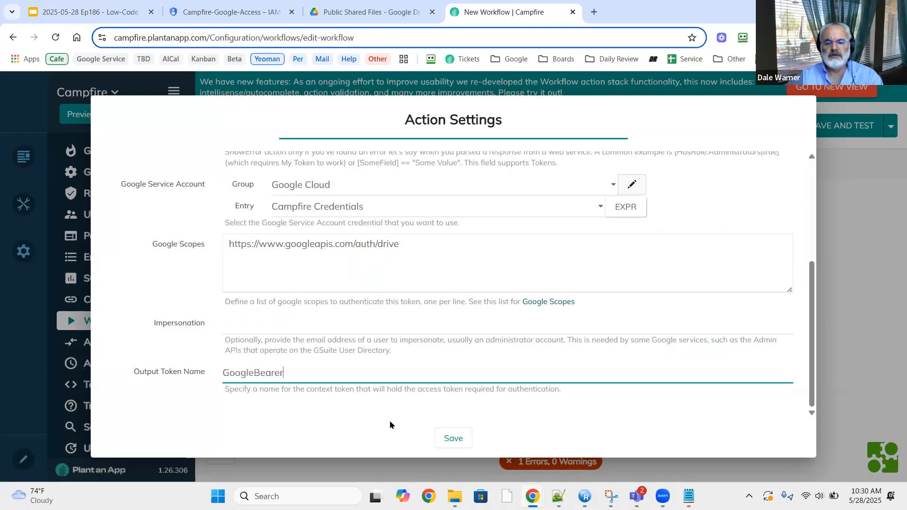
key("ctrl+a")
key("ctrl+c")
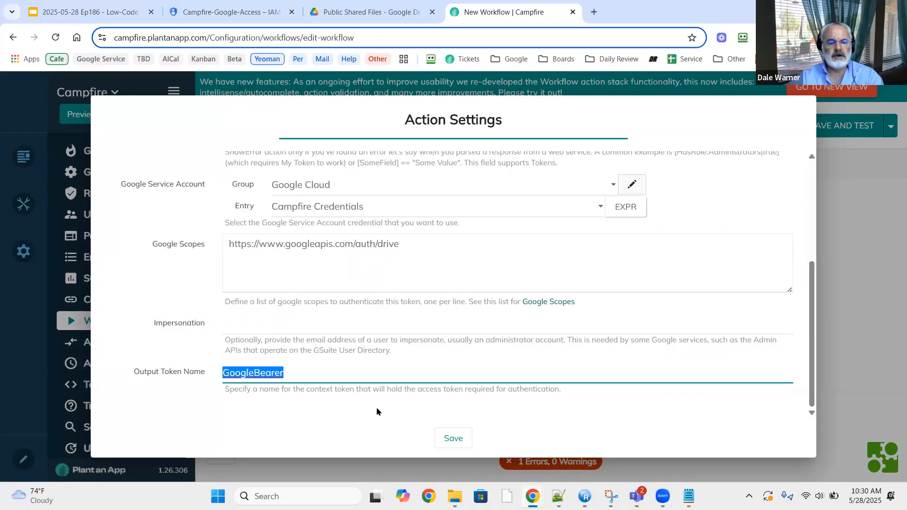
left_click(454, 438)
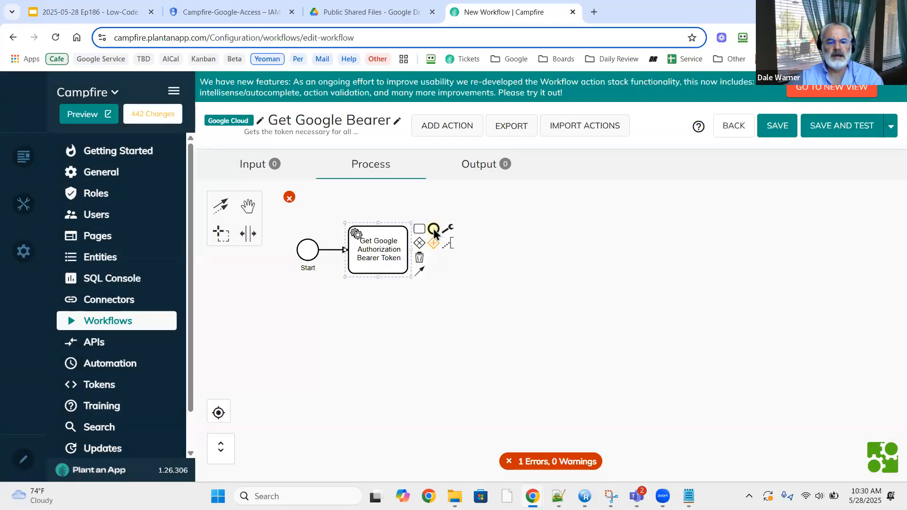
End the workflow after the token action and add a GoogleBearer output parameter.
left_click(434, 229)
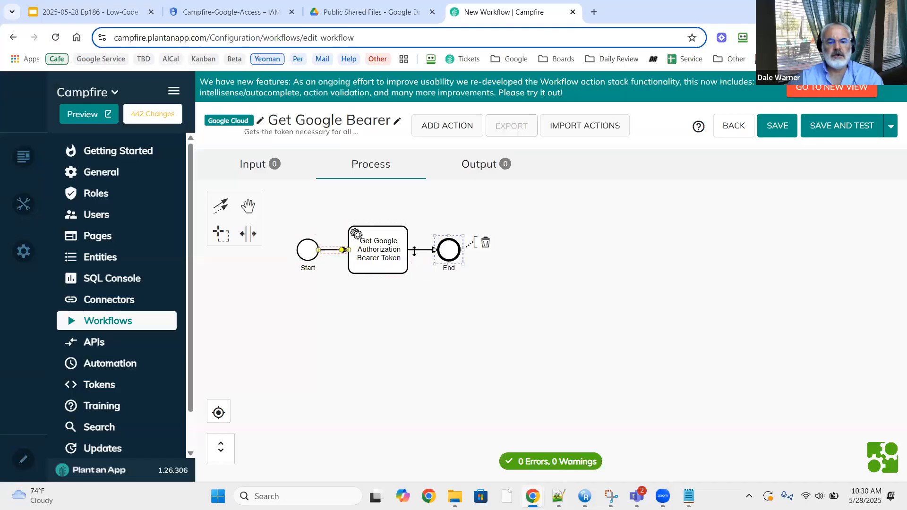
left_click(476, 166)
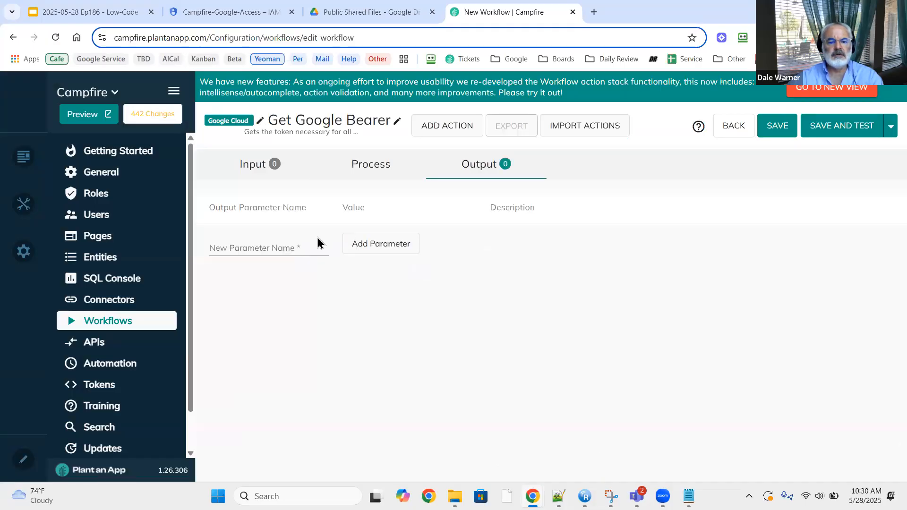
left_click(286, 248)
key("ctrl+v")
left_click(361, 252)
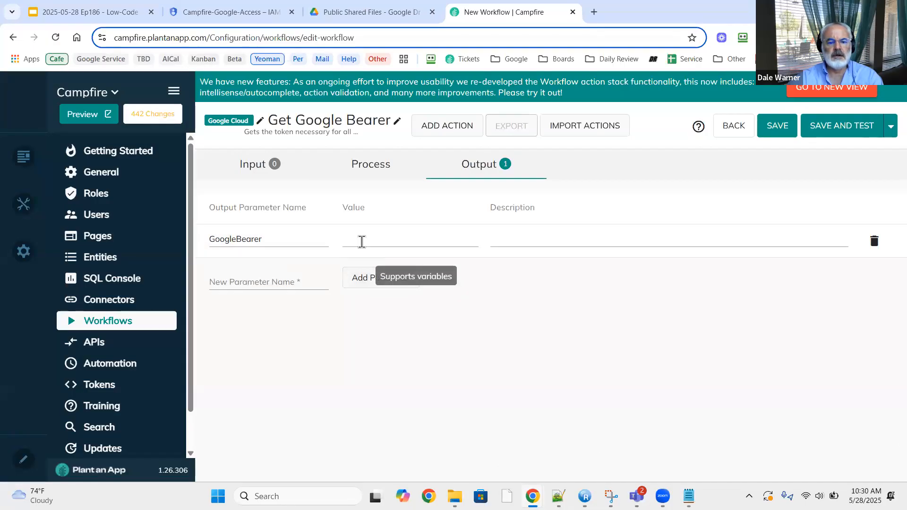
Set the GoogleBearer output value to [GoogleBearer] and save the workflow for testing.
left_click(361, 242)
type("[")
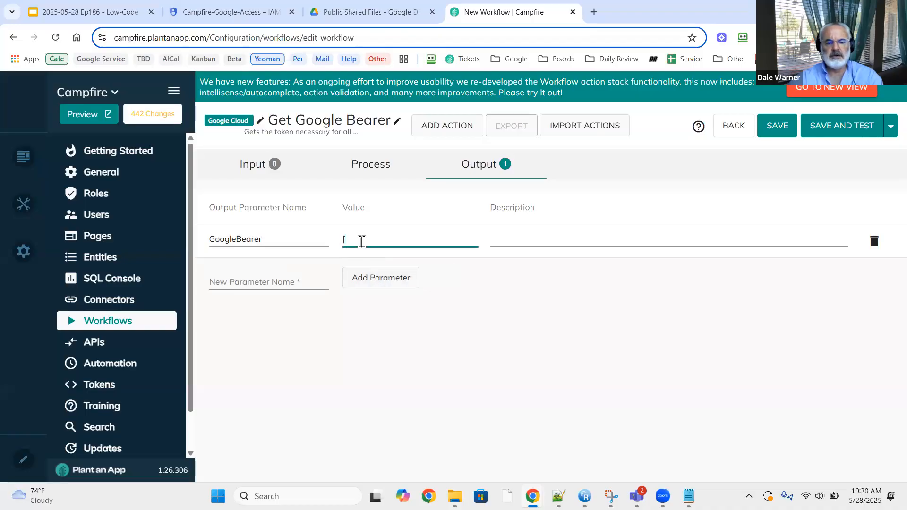
key("ctrl+v")
type("]")
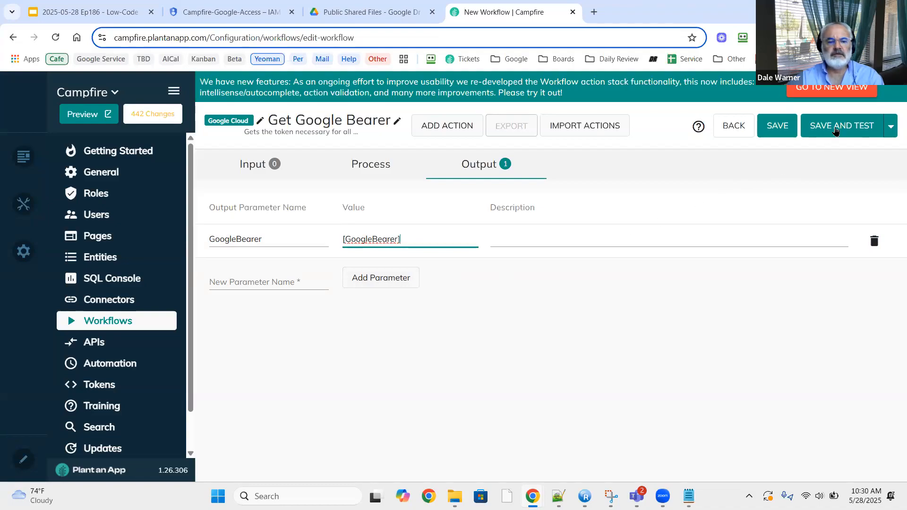
left_click(835, 131)
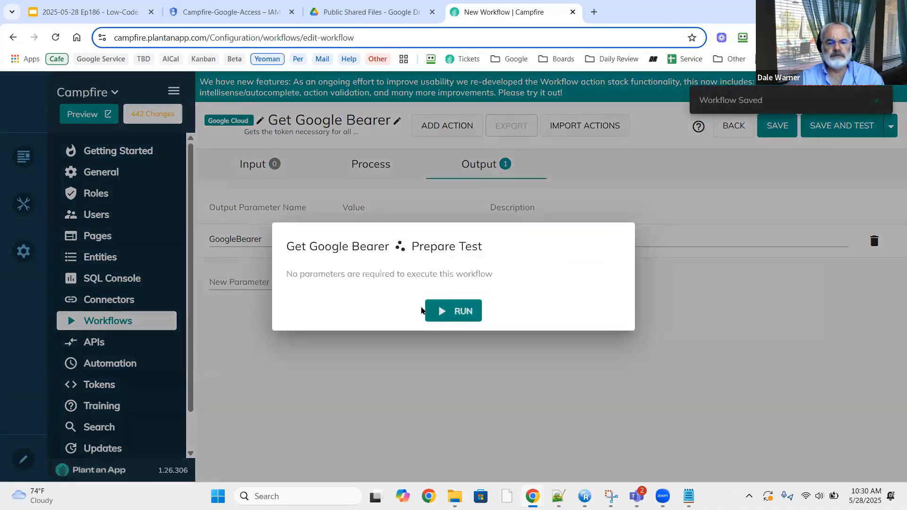
Run the Get Google Bearer test three times to check the returned bearer token, then close the test dialog.
left_click(455, 312)
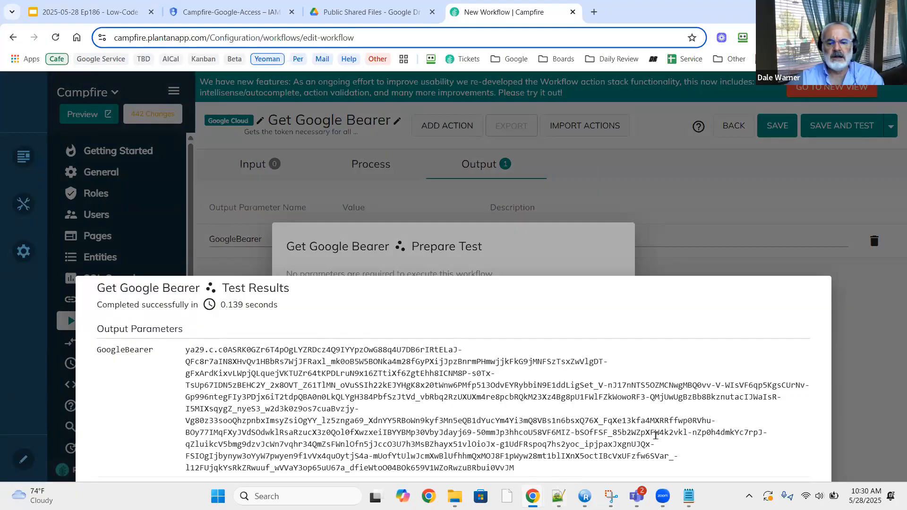
left_click(865, 329)
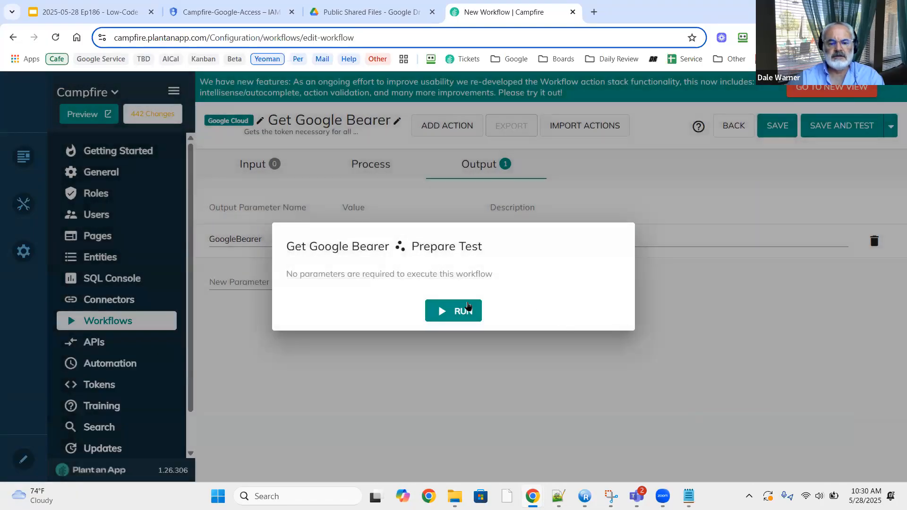
left_click(459, 306)
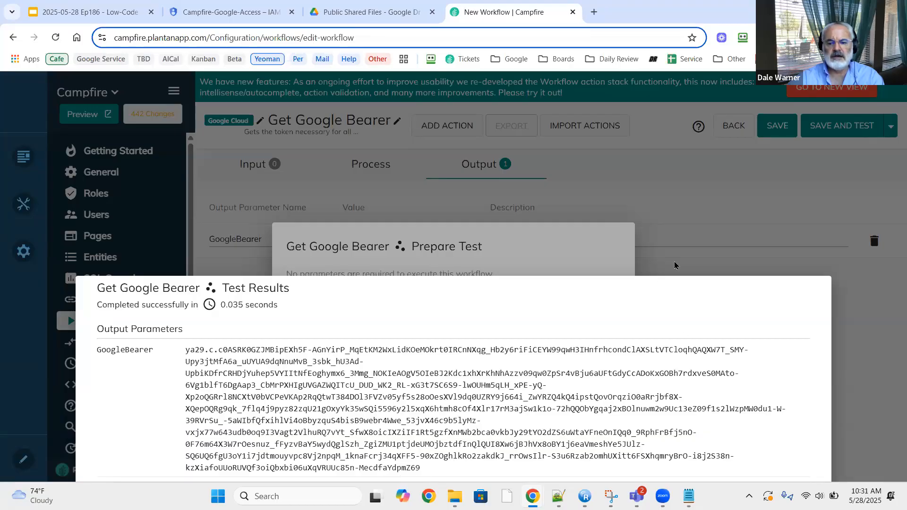
left_click(531, 267)
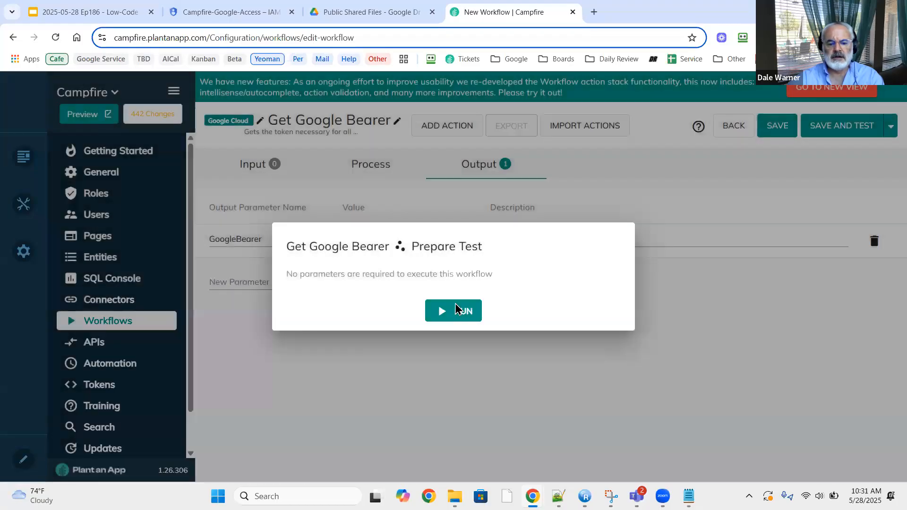
left_click(456, 310)
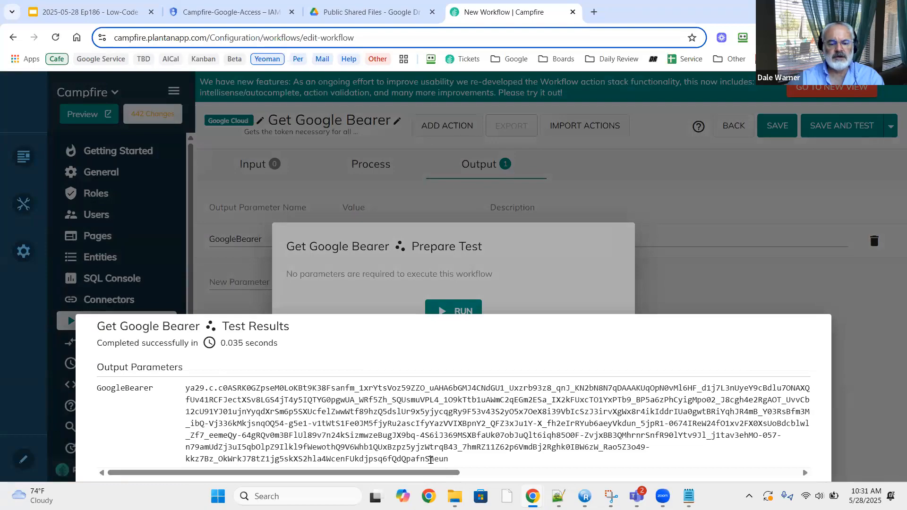
left_click(657, 298)
left_click(657, 298)
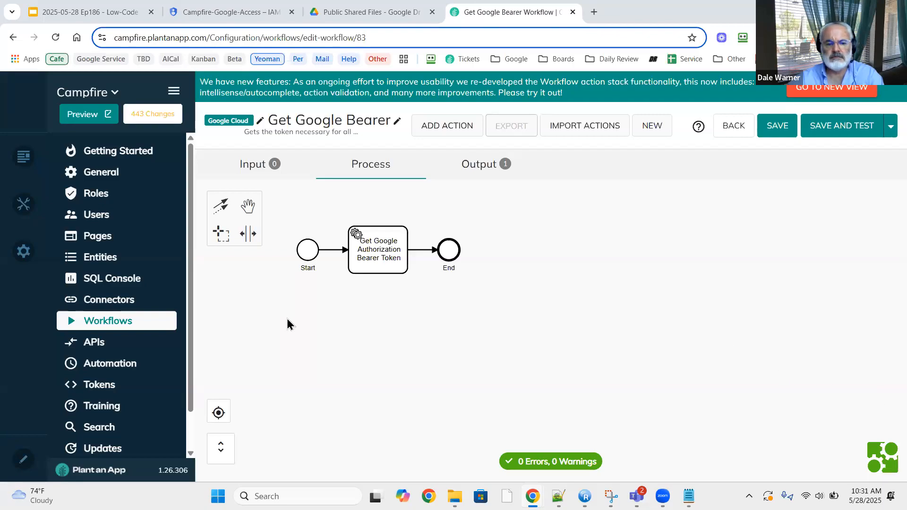
Start a new token namespace named 'Google'.
left_click(116, 394)
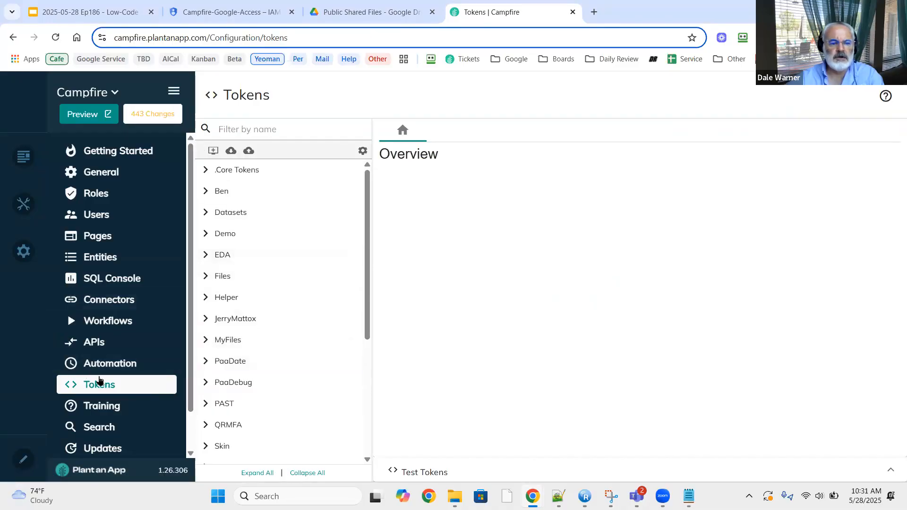
left_click(213, 151)
left_click(382, 238)
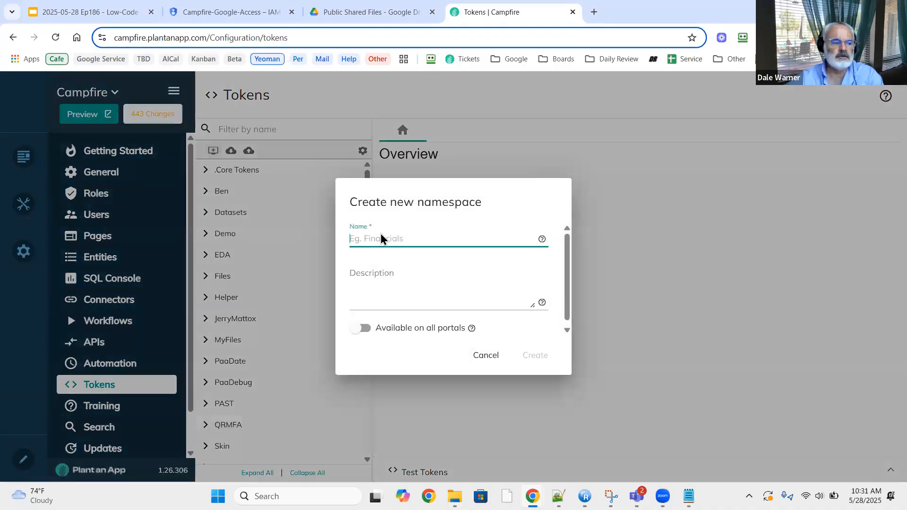
type("g")
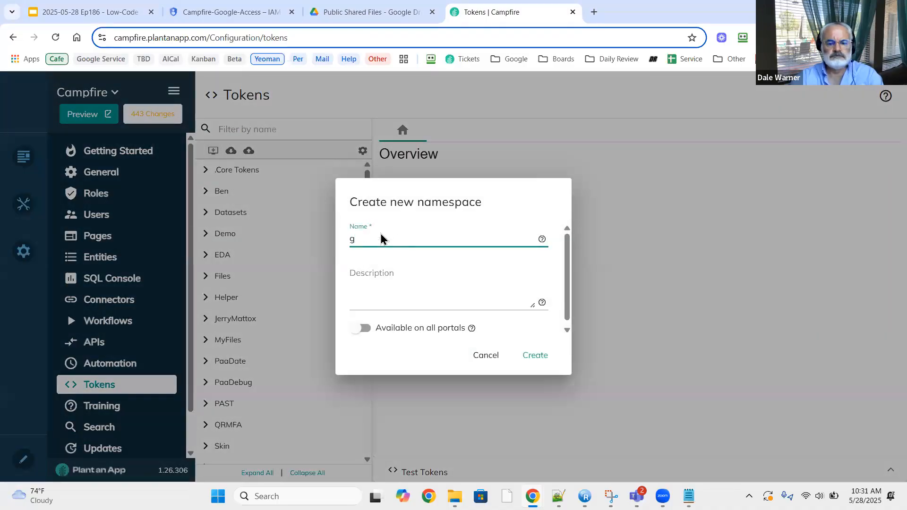
key("BackSpace")
type("G")
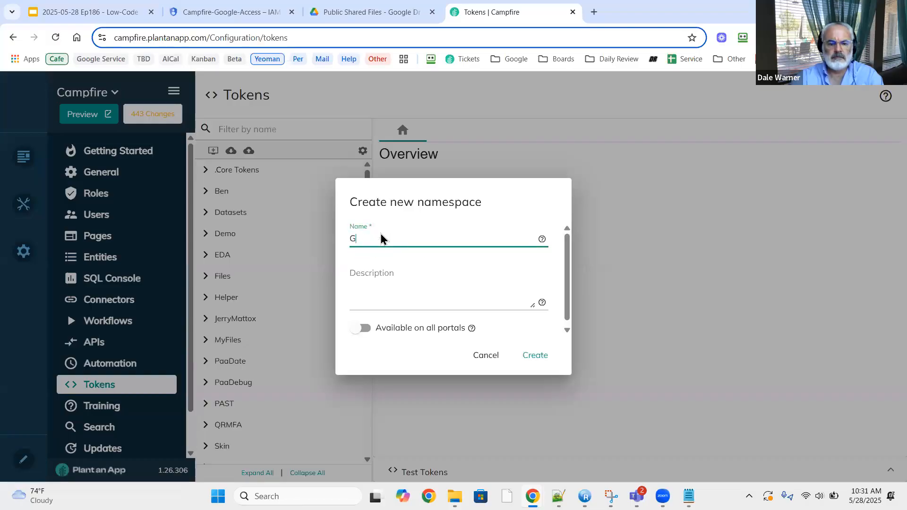
type("oogle")
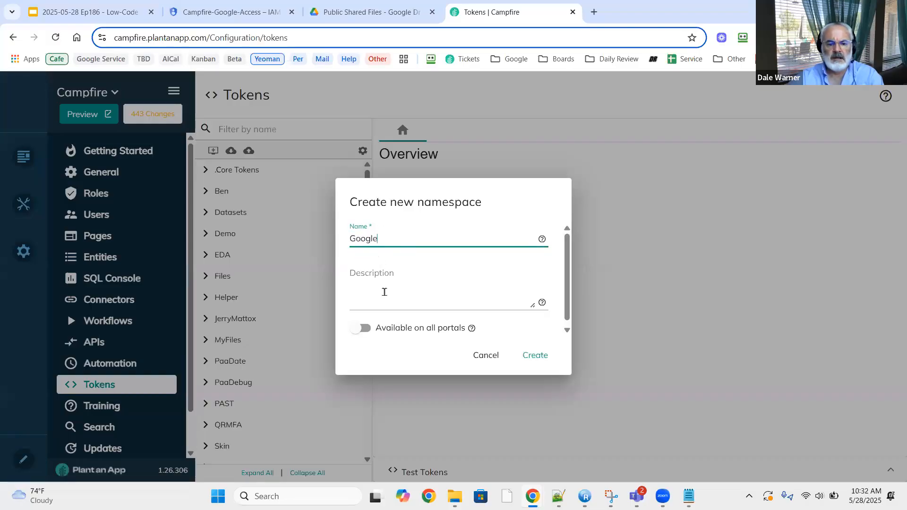
Make the Google namespace available on all portals, create it, and add a new token to it.
left_click(397, 333)
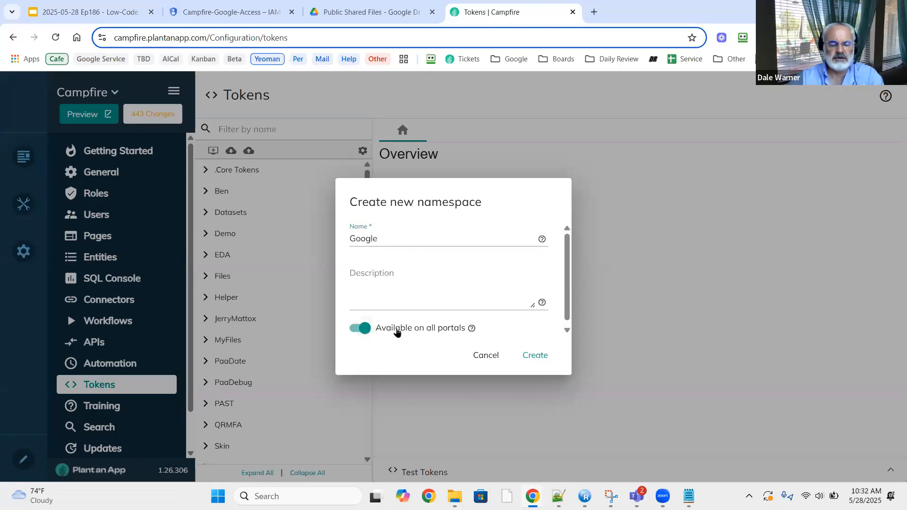
left_click(537, 358)
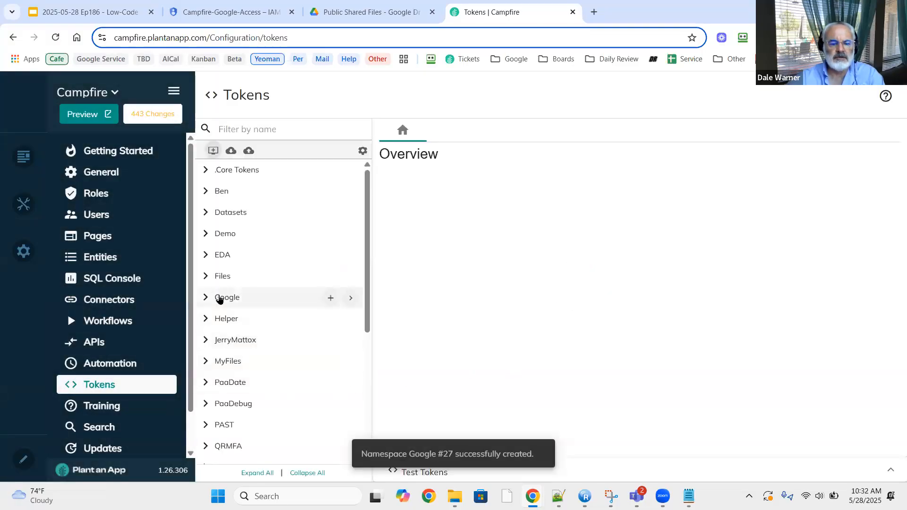
left_click(219, 298)
left_click(331, 297)
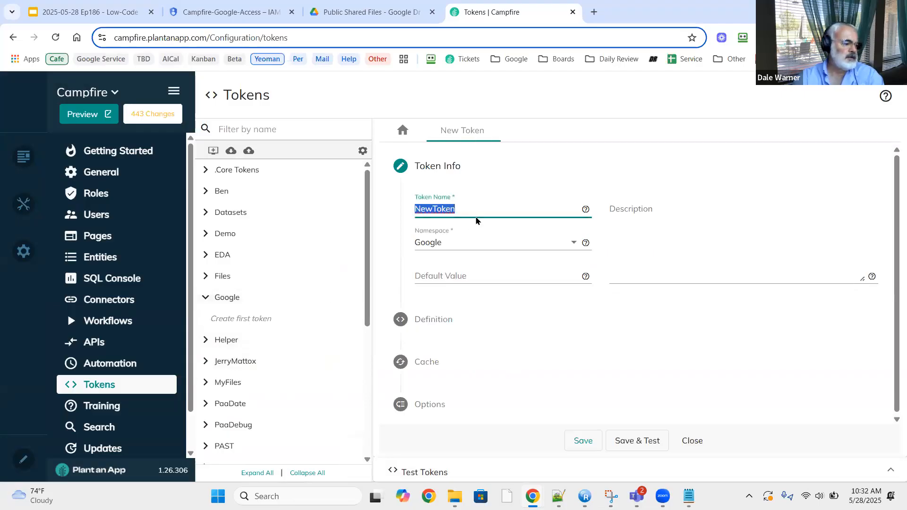
Name the token BearerToken with the description 'Bearer token, cached for 5 minutes'.
type("Beare")
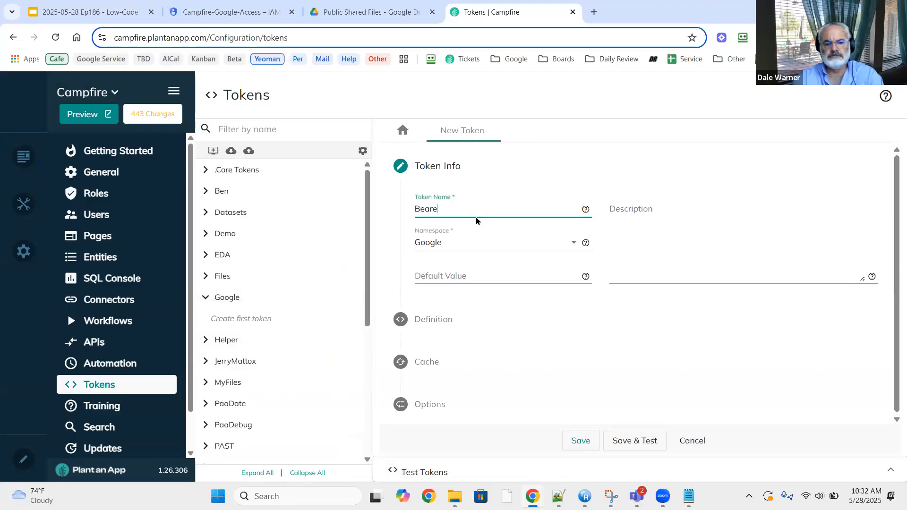
type("rToken")
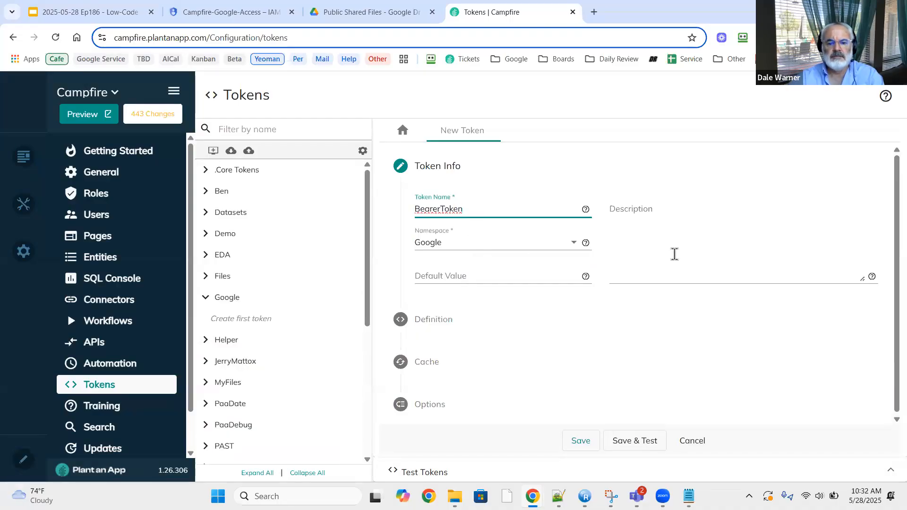
left_click(675, 254)
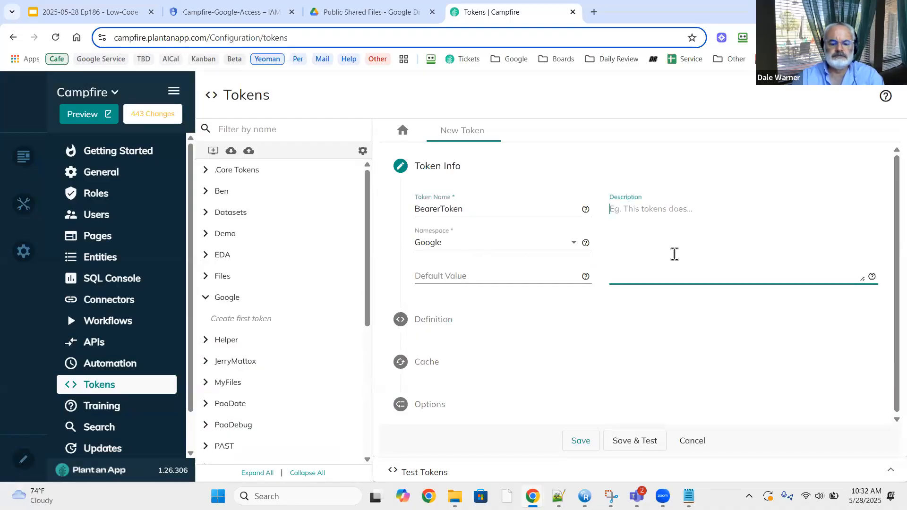
type("Bearer token")
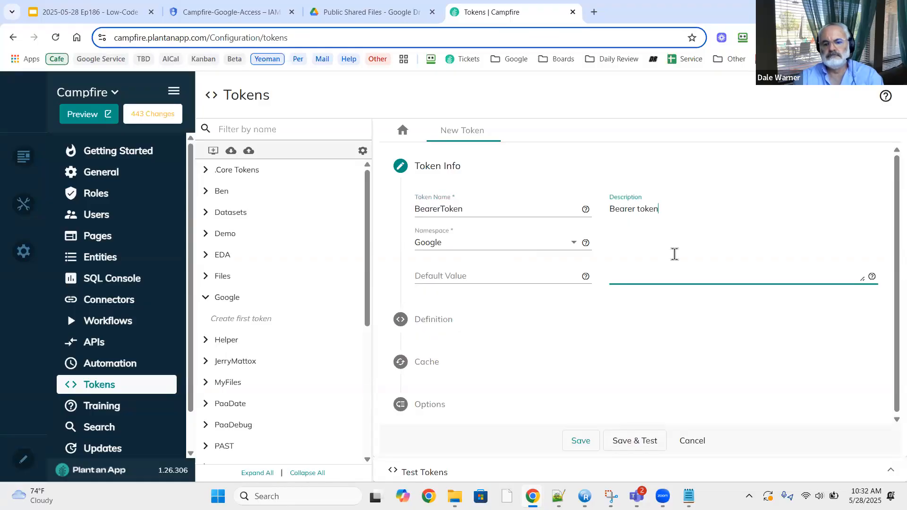
type(", cached for ")
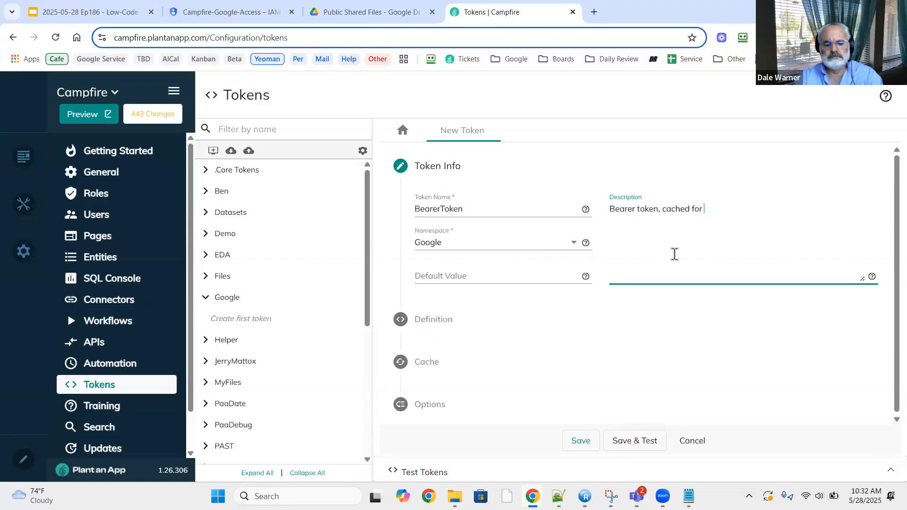
type("5 minutes")
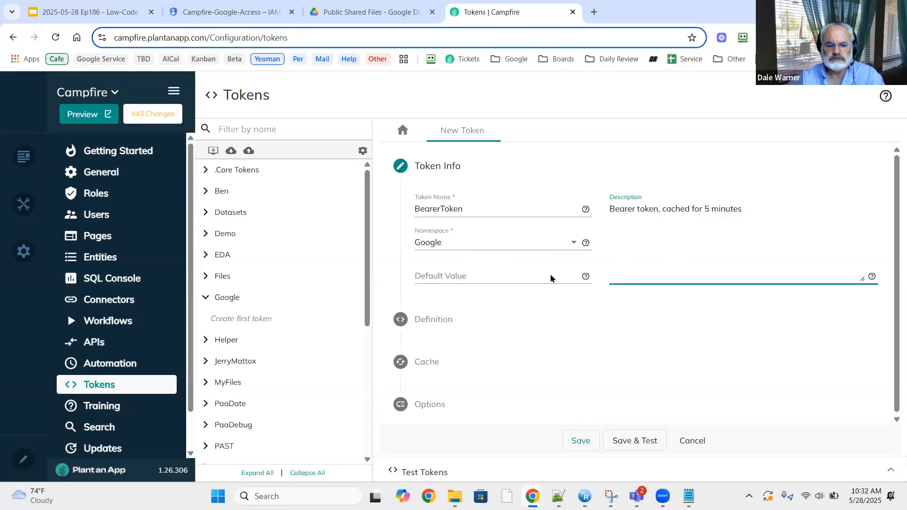
left_click(444, 323)
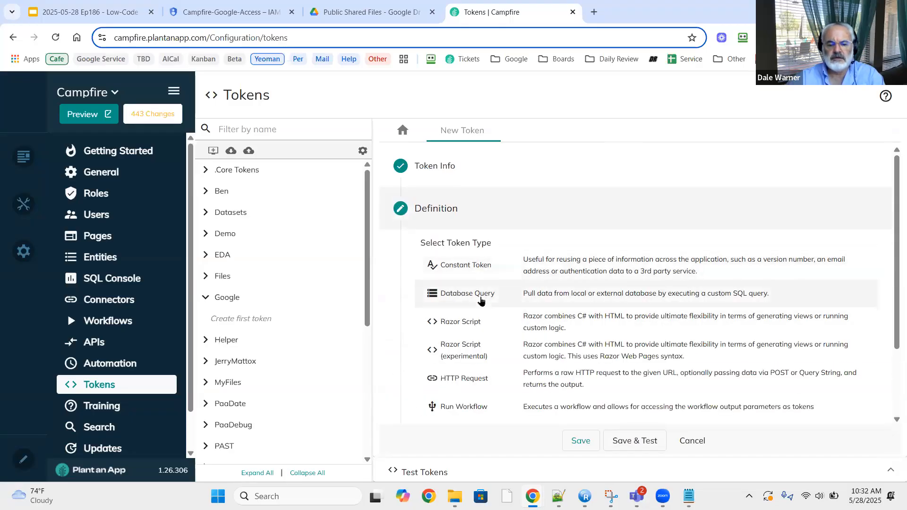
Make the token run the Get Google Bearer workflow with GoogleBearer as the default output.
left_click(471, 409)
left_click(468, 253)
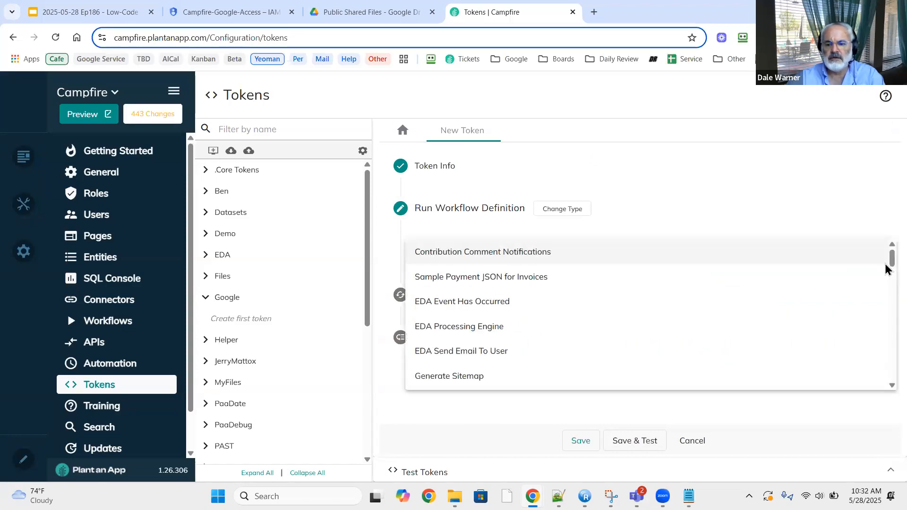
left_click_drag(887, 263, 885, 399)
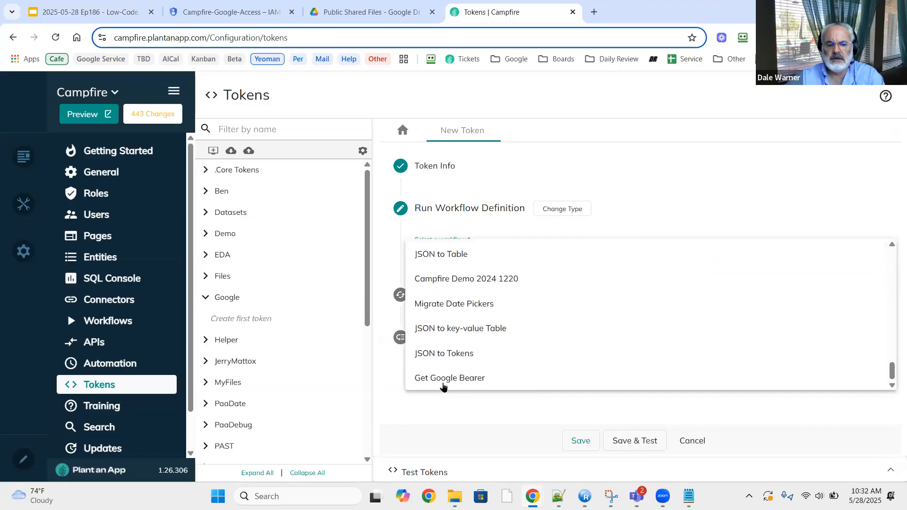
left_click(443, 376)
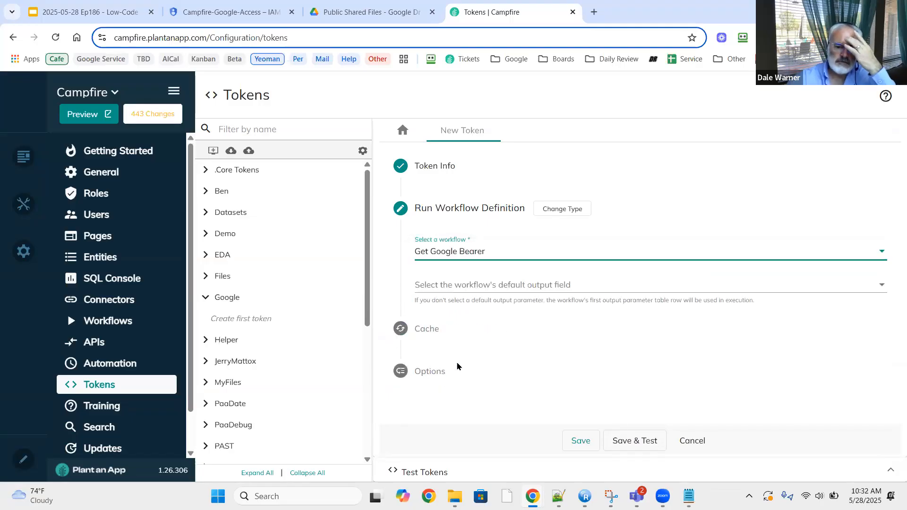
left_click(547, 286)
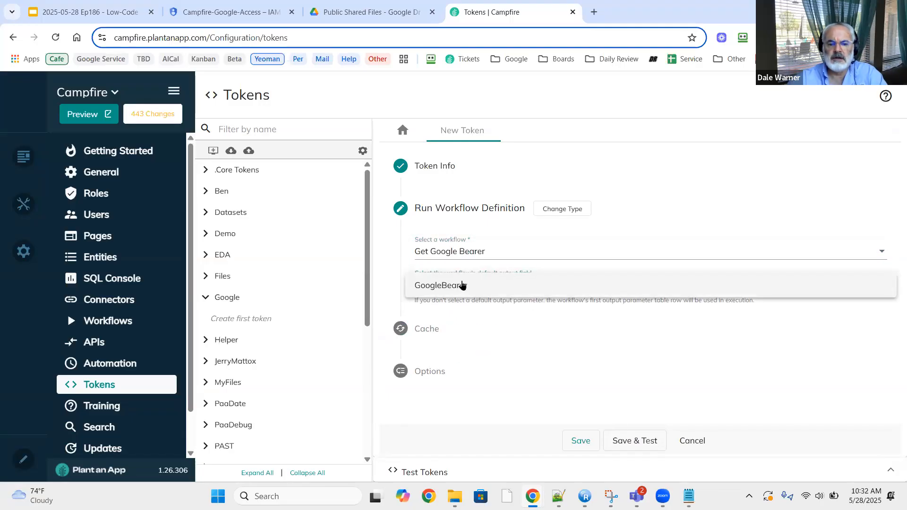
left_click(462, 286)
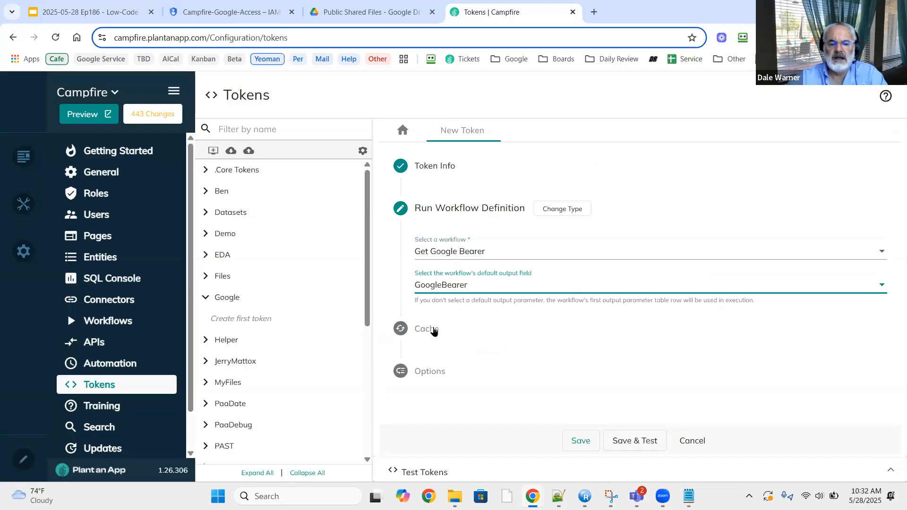
Save and test the token, regenerating a fresh bearer token output, then expand the Cache settings.
left_click(432, 330)
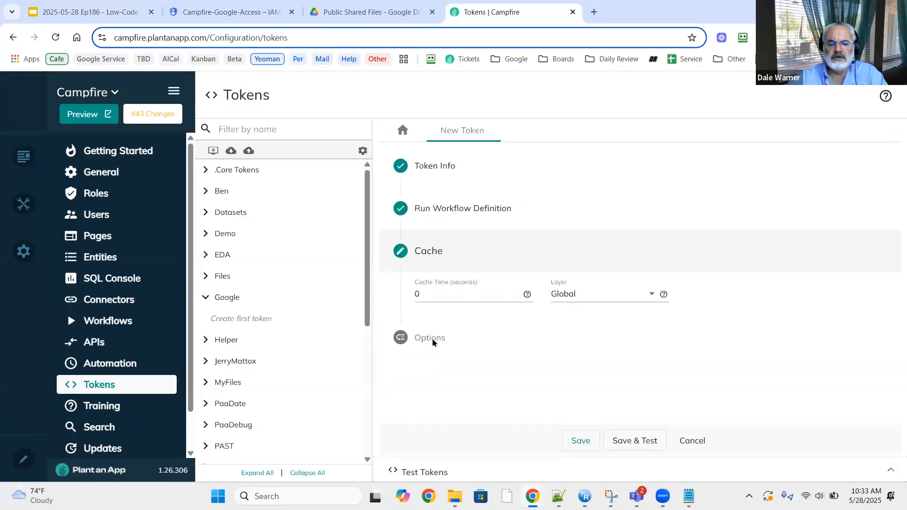
left_click(643, 442)
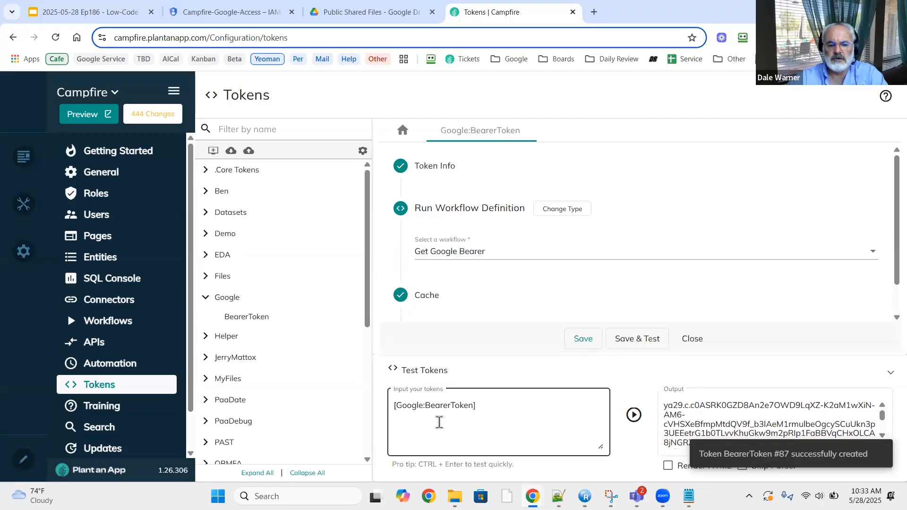
left_click(727, 426)
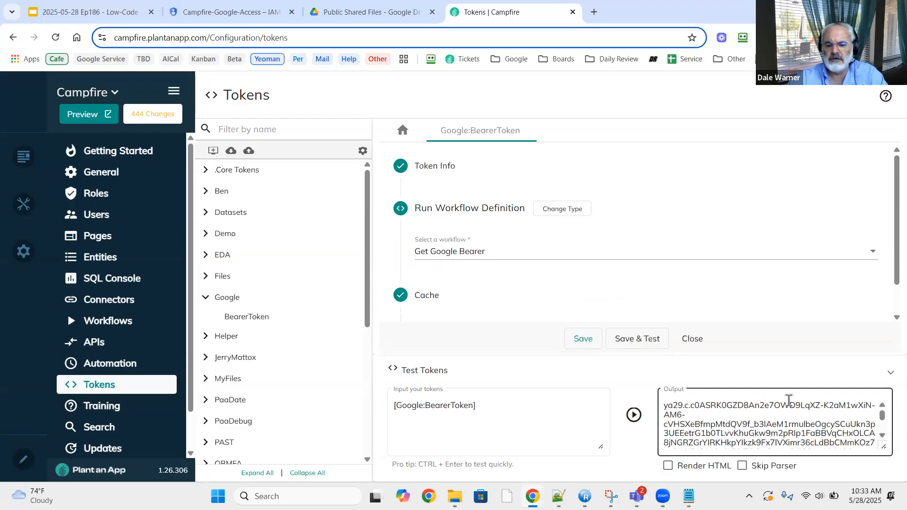
left_click_drag(882, 418, 882, 428)
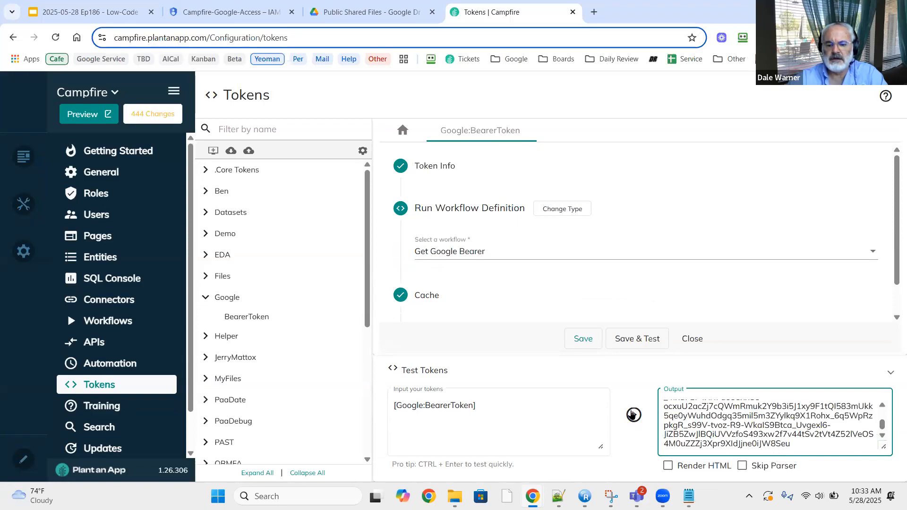
left_click(633, 415)
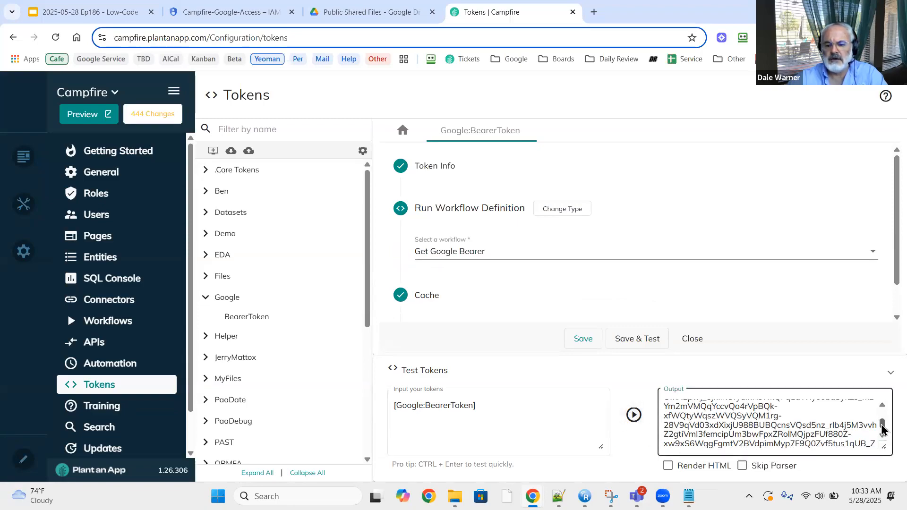
left_click_drag(882, 425, 884, 443)
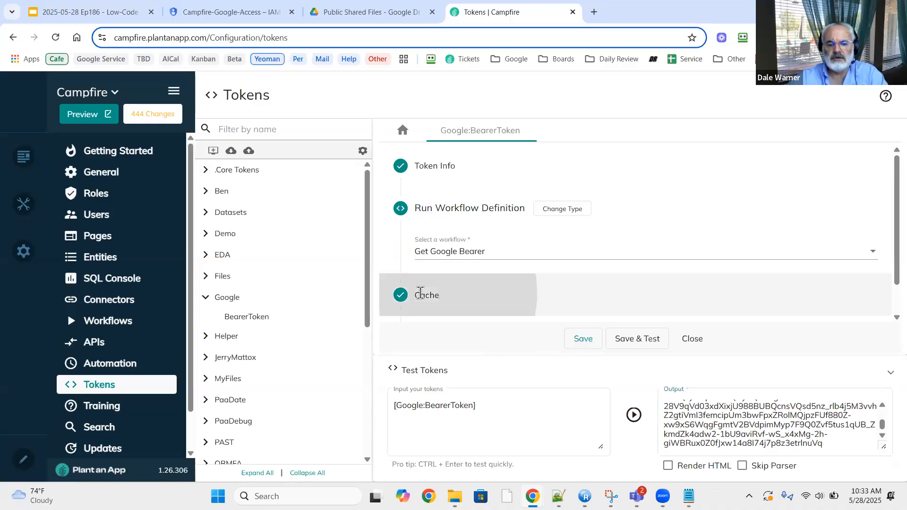
left_click(419, 295)
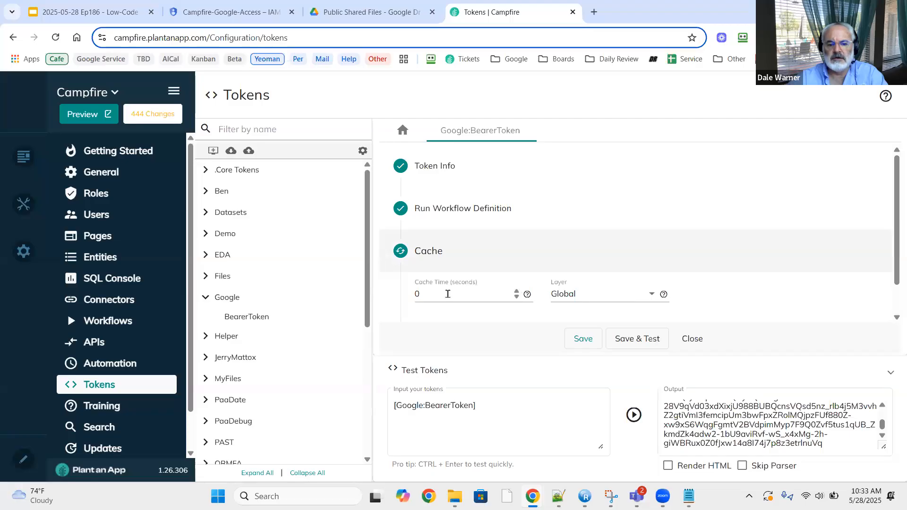
Set the token cache time to 300 seconds and save and test it.
left_click(444, 294)
key("ctrl+a")
type("3")
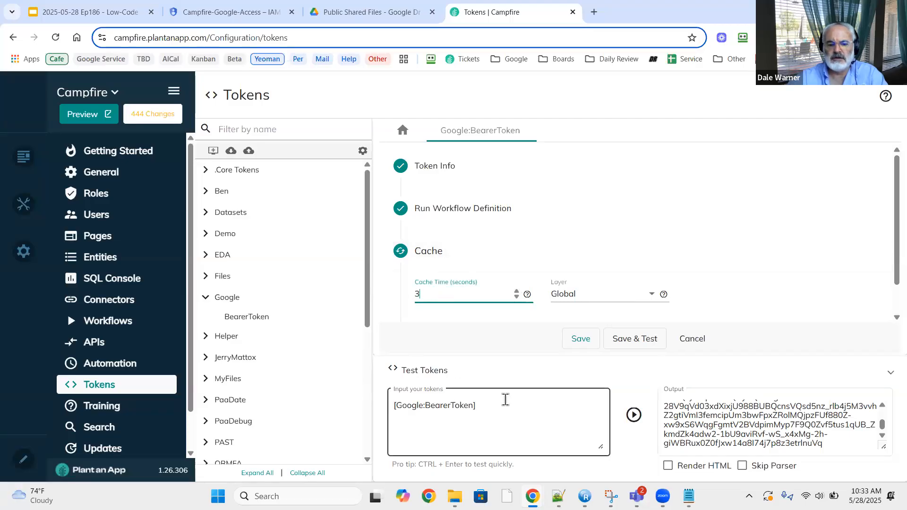
type("00")
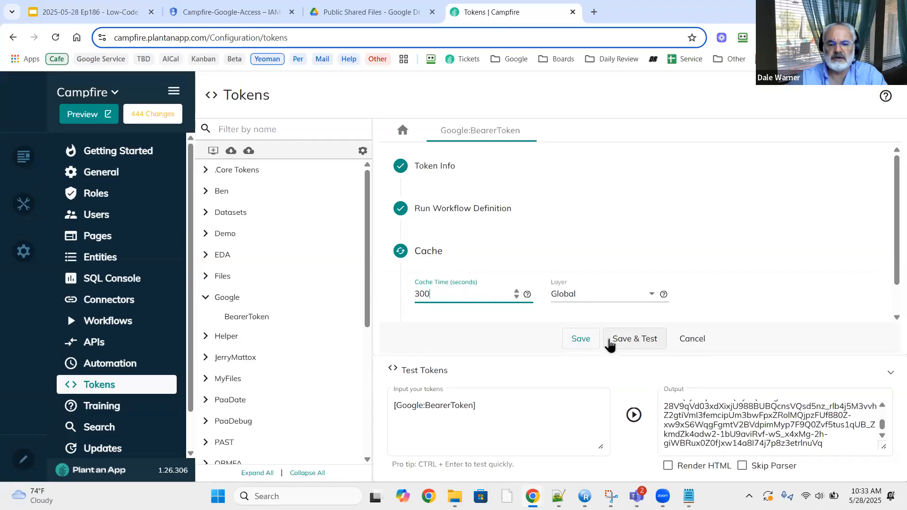
left_click(634, 345)
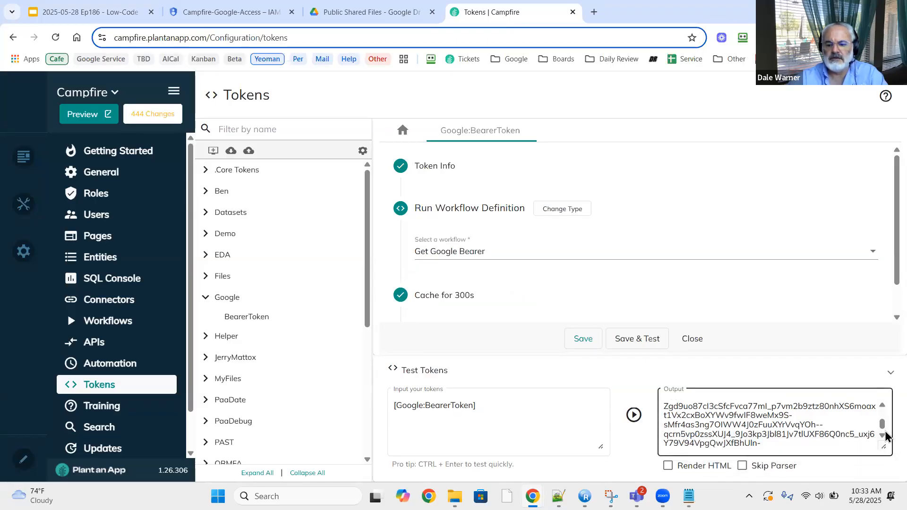
Rerun the token test and select the [Google:BearerToken] test expression.
scroll(886, 447, "up", 1)
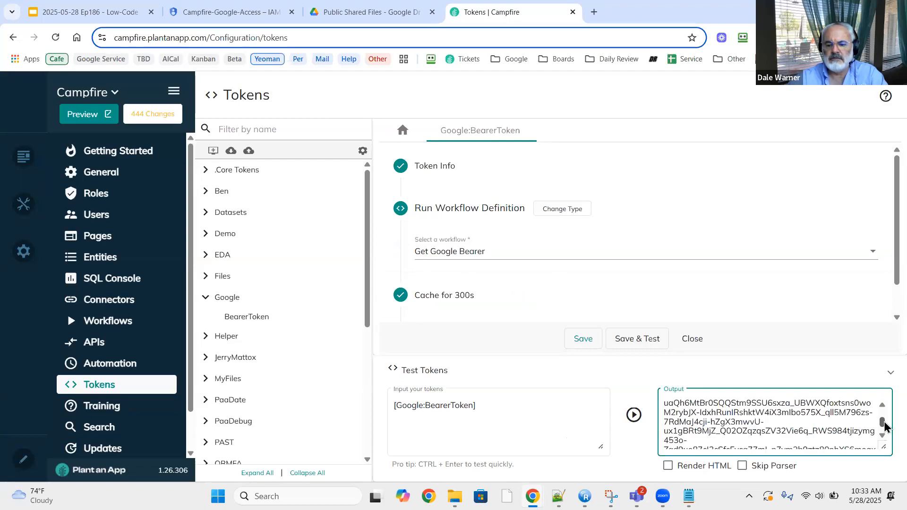
scroll(882, 427, "down", 1)
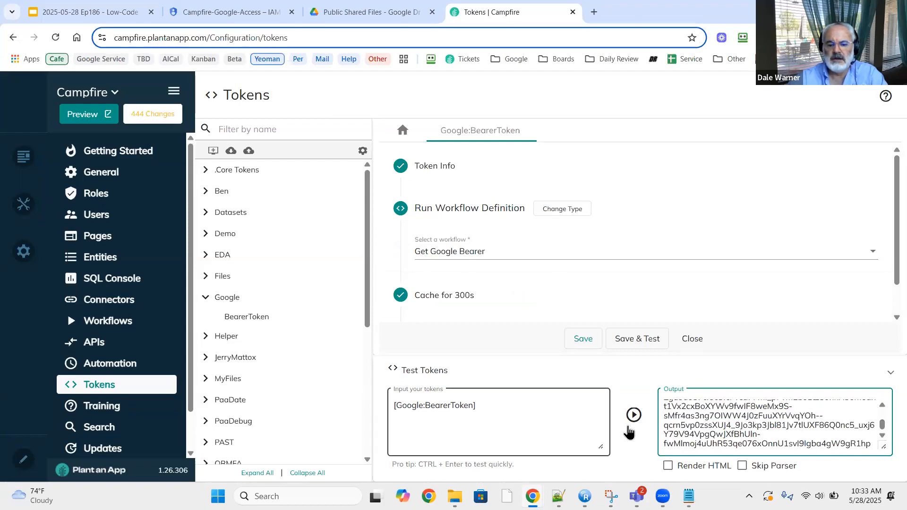
left_click(633, 419)
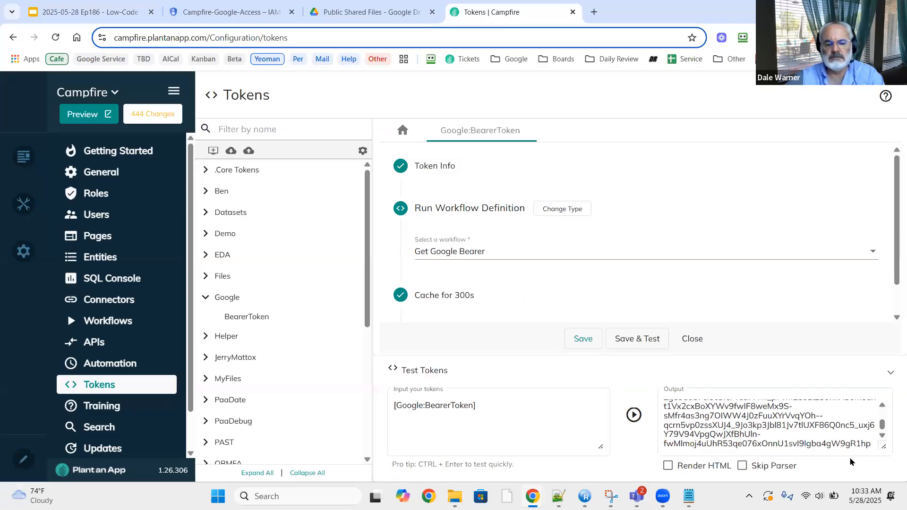
left_click_drag(496, 406, 347, 411)
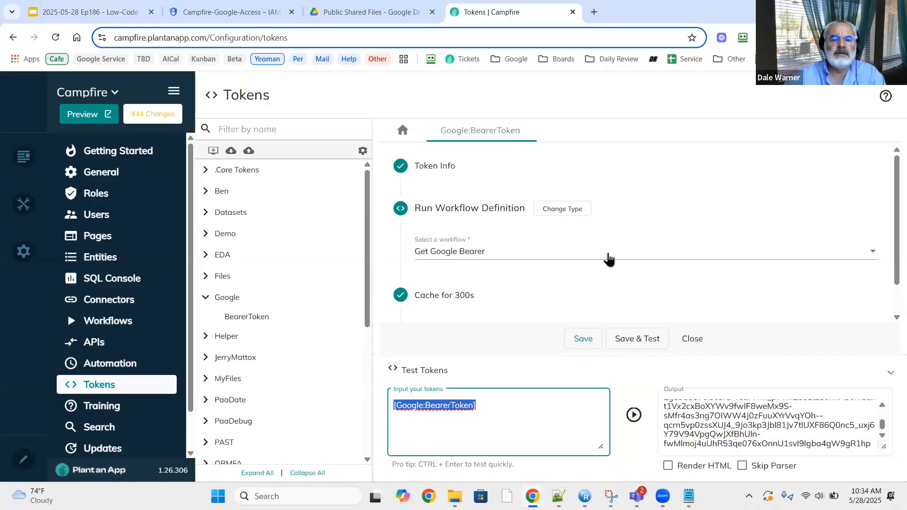
Present the Low-Code Café deck through to the 'Create Google Drive folder' slide, then exit the slideshow.
left_click(30, 21)
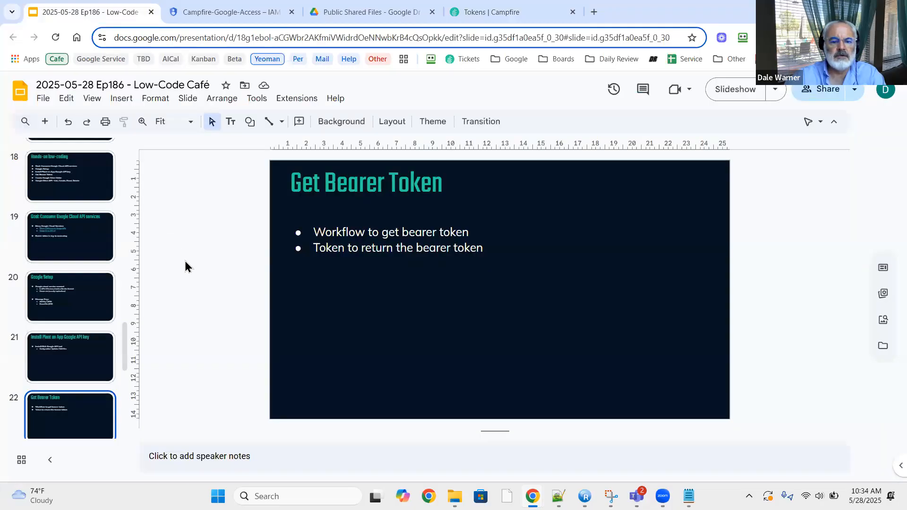
left_click(751, 88)
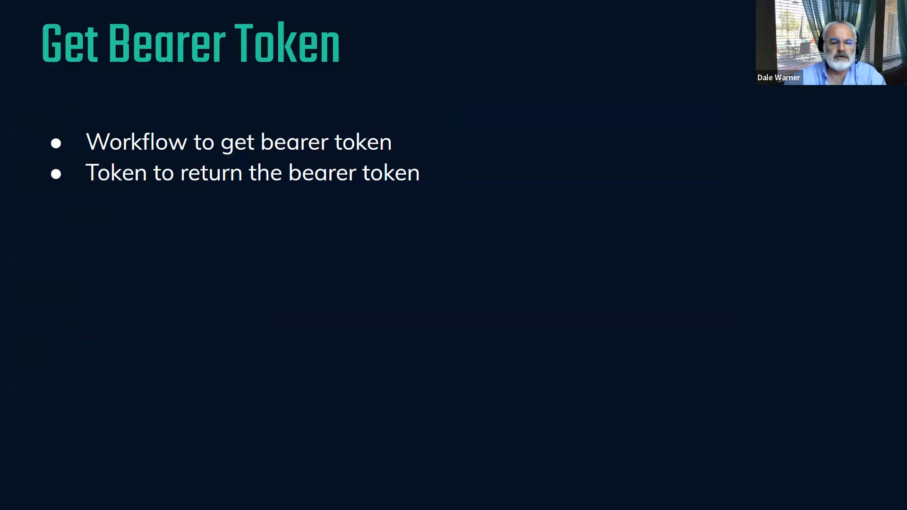
key("Right")
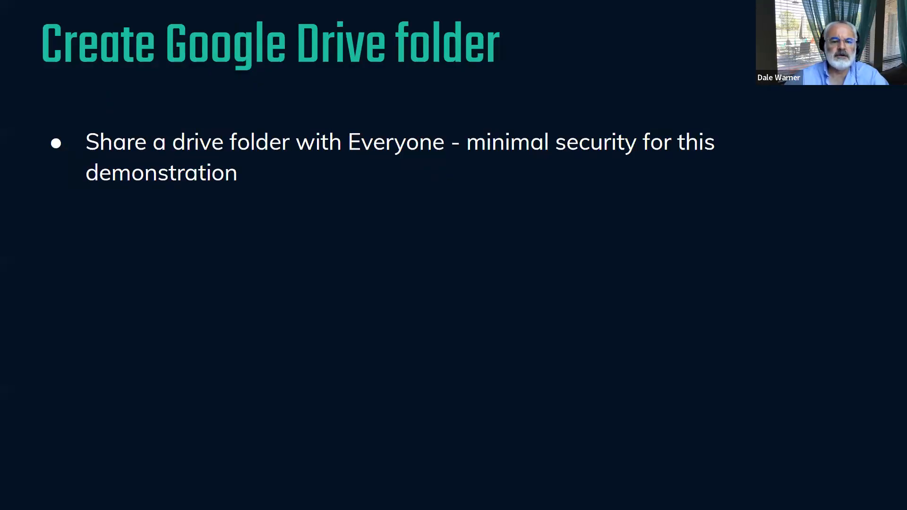
key("Escape")
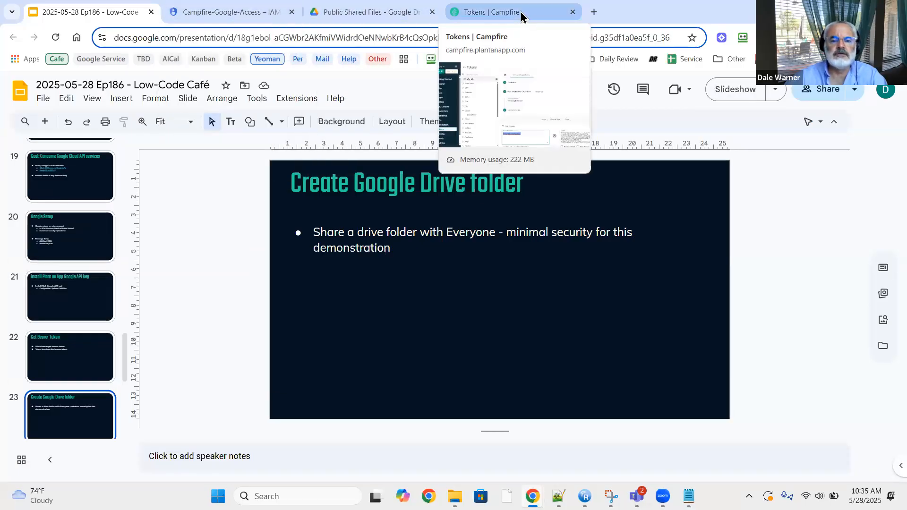
Create a new folder named 'Campfire Shared' in Public Shared Files.
left_click(389, 13)
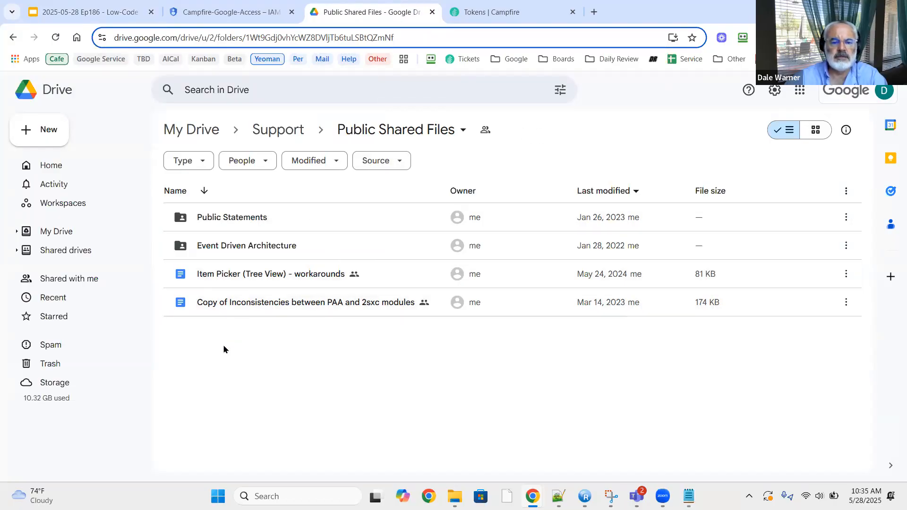
left_click(47, 134)
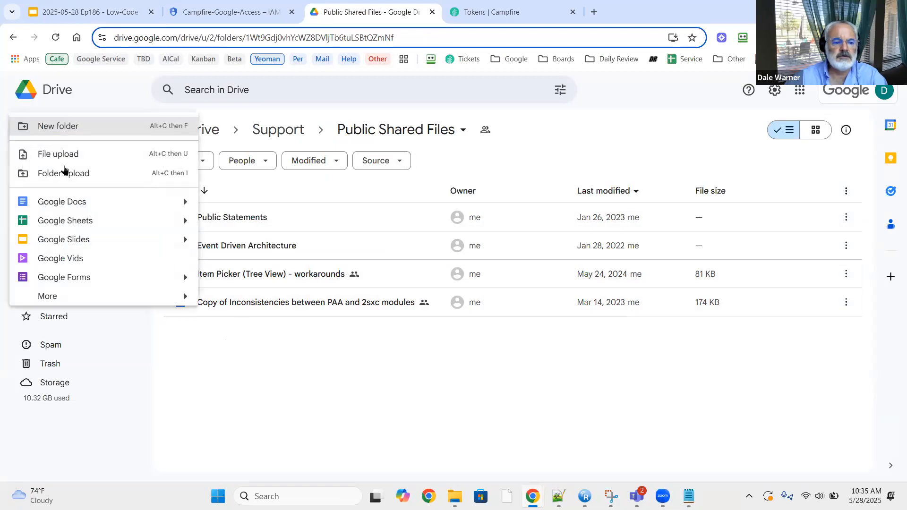
left_click(71, 126)
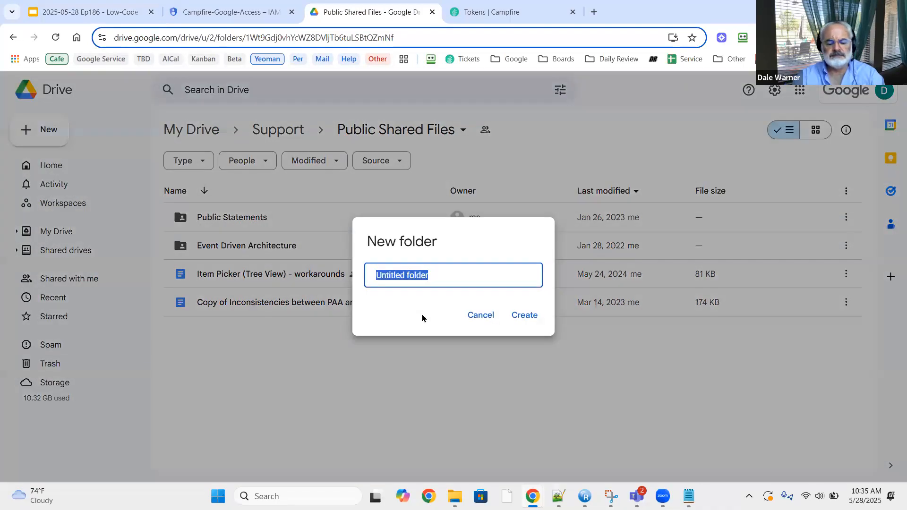
type("Campfire ")
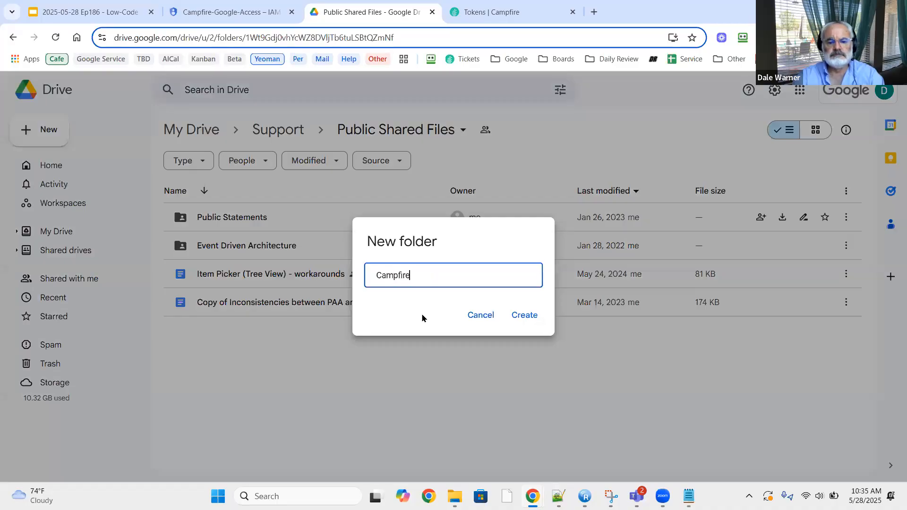
type("Sha")
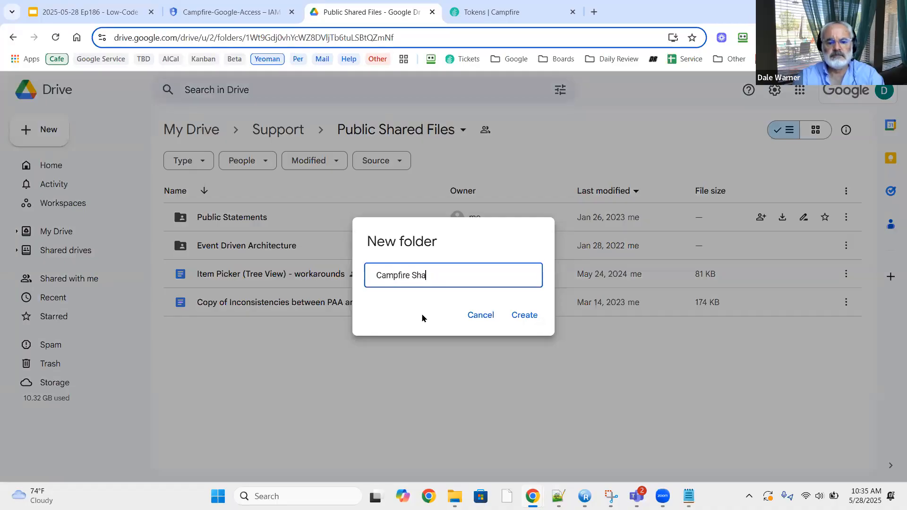
type("red")
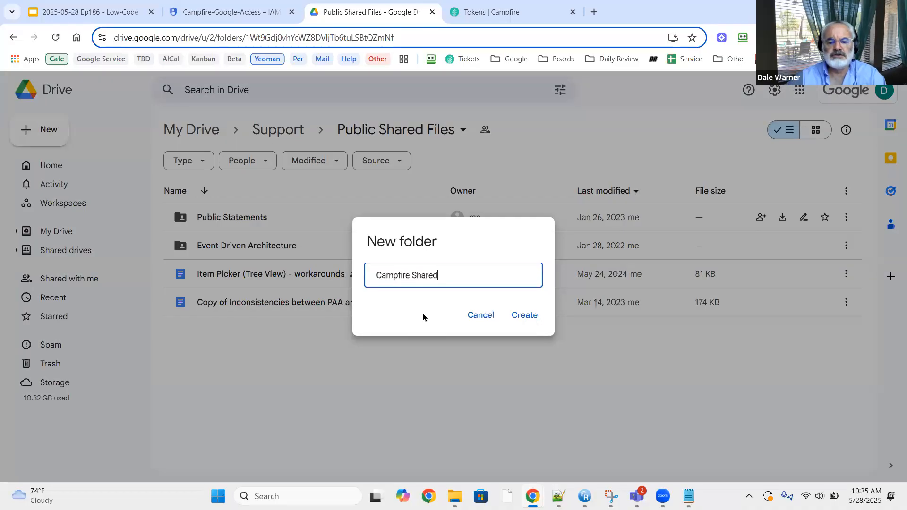
left_click(526, 323)
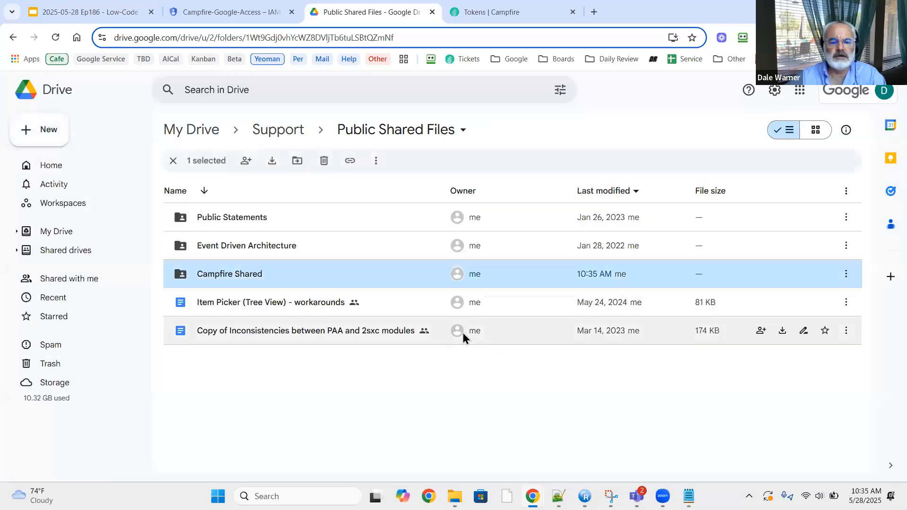
Share the Campfire Shared folder so anyone with the link can edit.
left_click(846, 276)
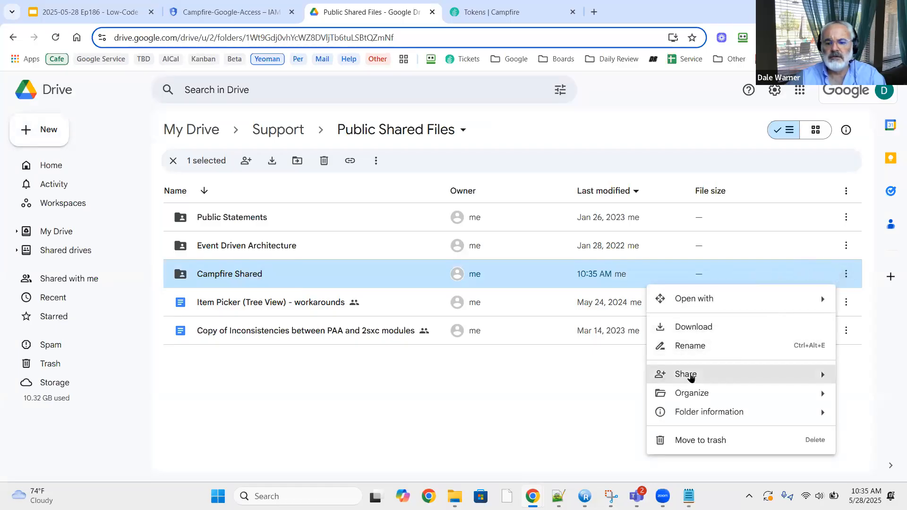
mouse_move(691, 376)
left_click(494, 381)
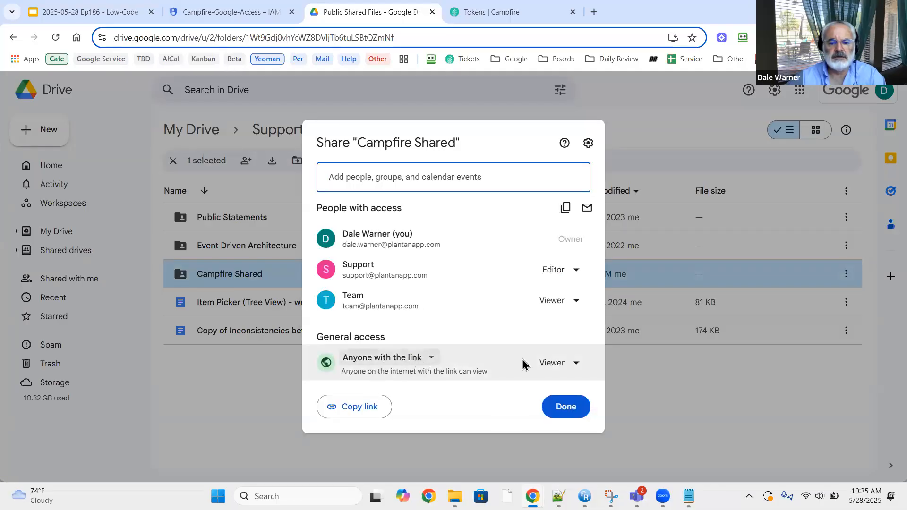
left_click(566, 368)
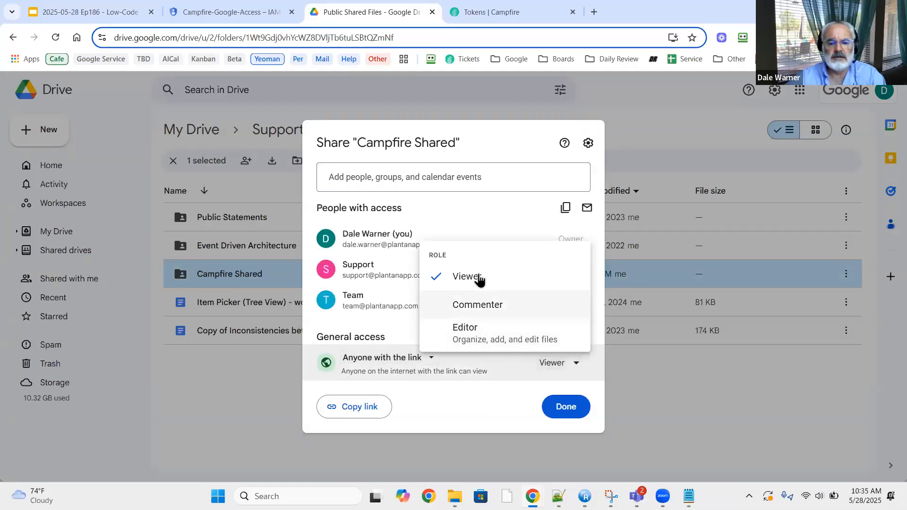
left_click(462, 331)
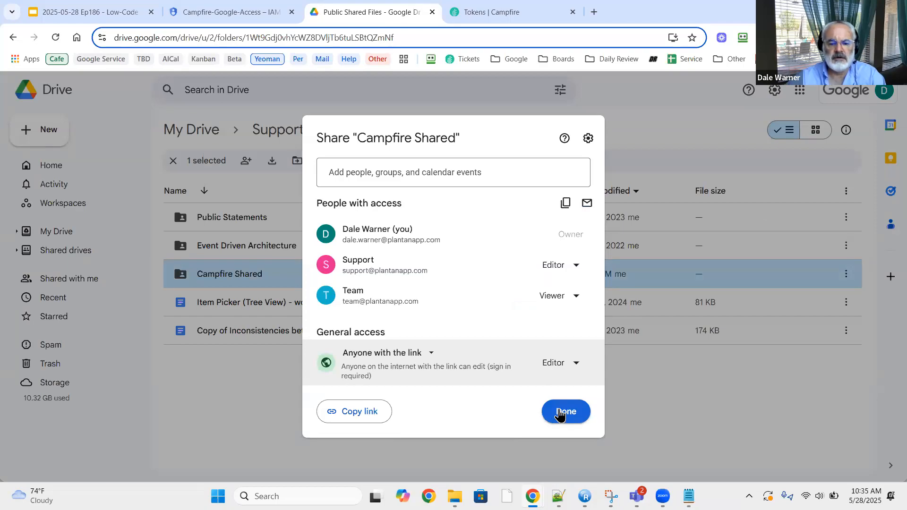
left_click(560, 416)
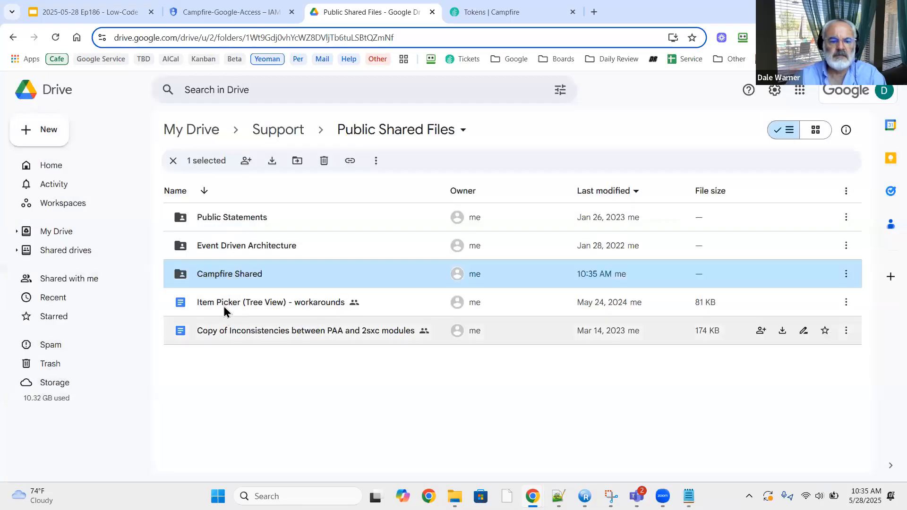
Open the Campfire Shared folder and select its folder ID in the address bar.
double_click(231, 274)
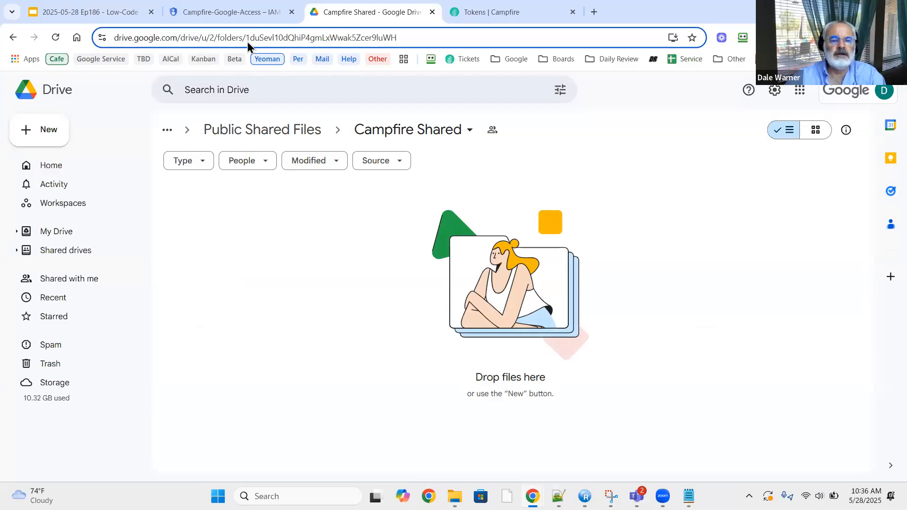
double_click(268, 40)
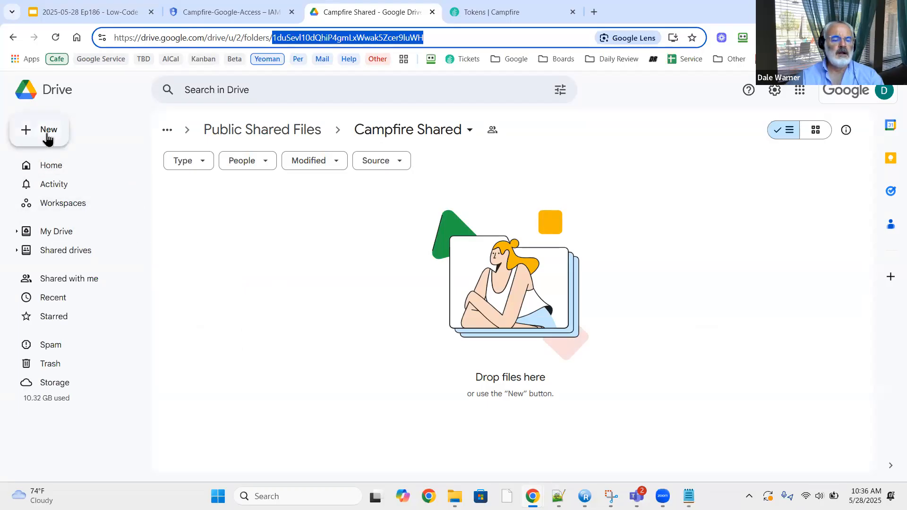
Review slide 24, 'Google Drive API - List, Create, Read, Delete', then return to the Campfire Shared folder.
left_click(90, 12)
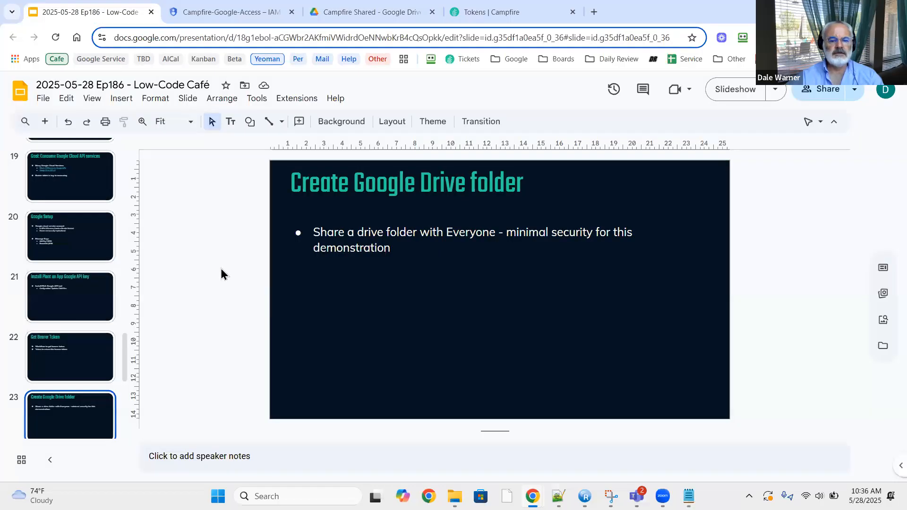
scroll(78, 359, "down", 2)
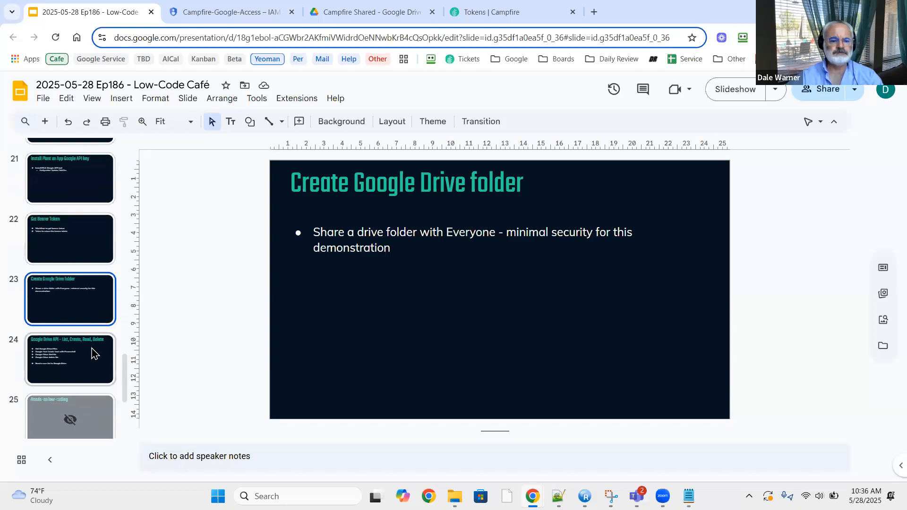
left_click(94, 352)
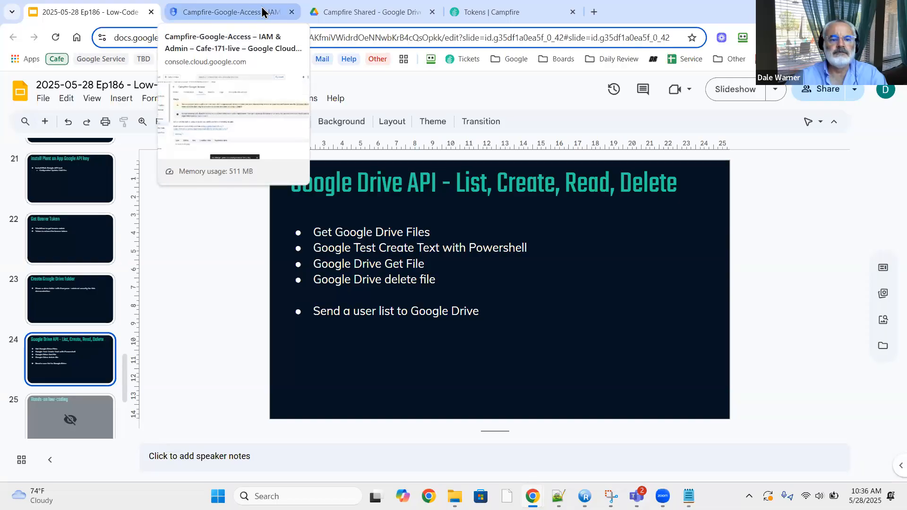
left_click(370, 12)
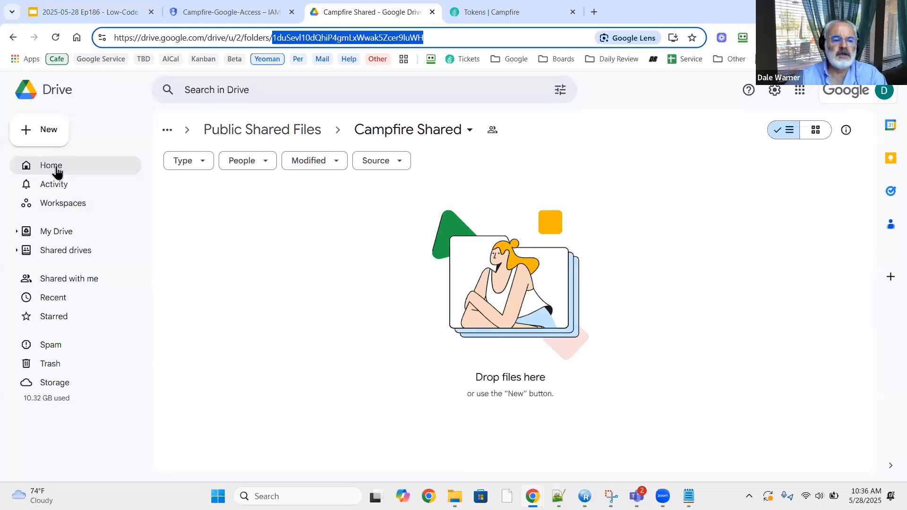
Create a blank Google Docs document shared with the Campfire Shared folder's people.
left_click(49, 130)
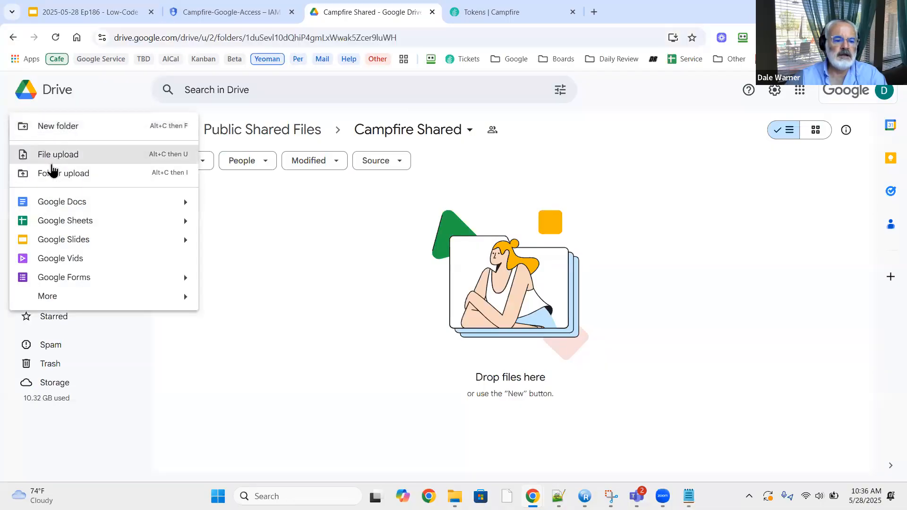
mouse_move(184, 207)
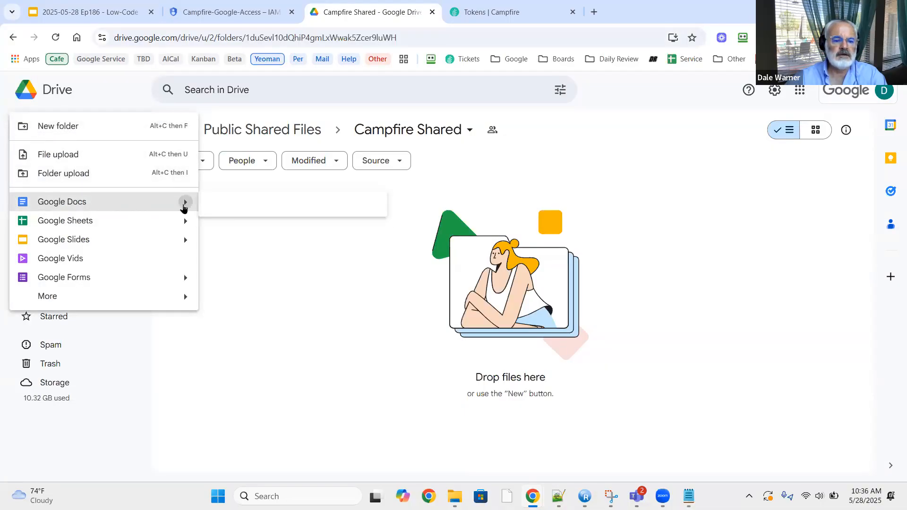
left_click(241, 211)
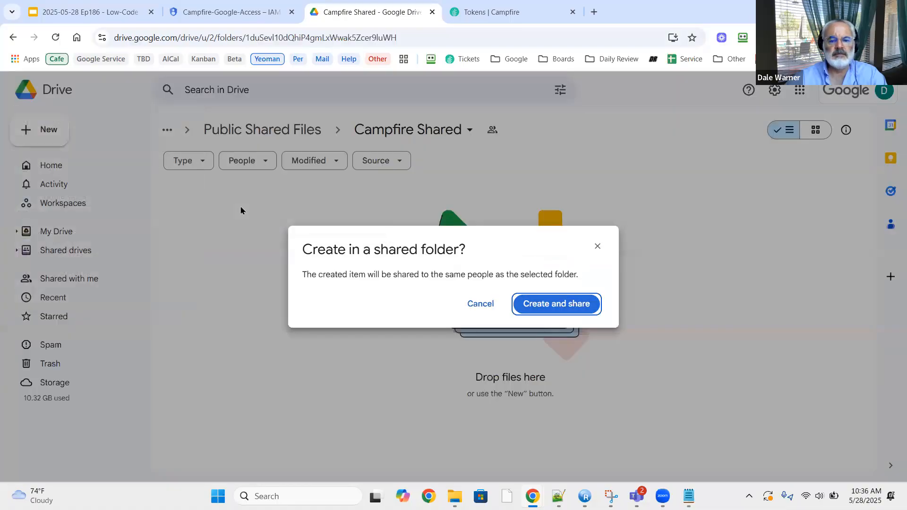
left_click(557, 305)
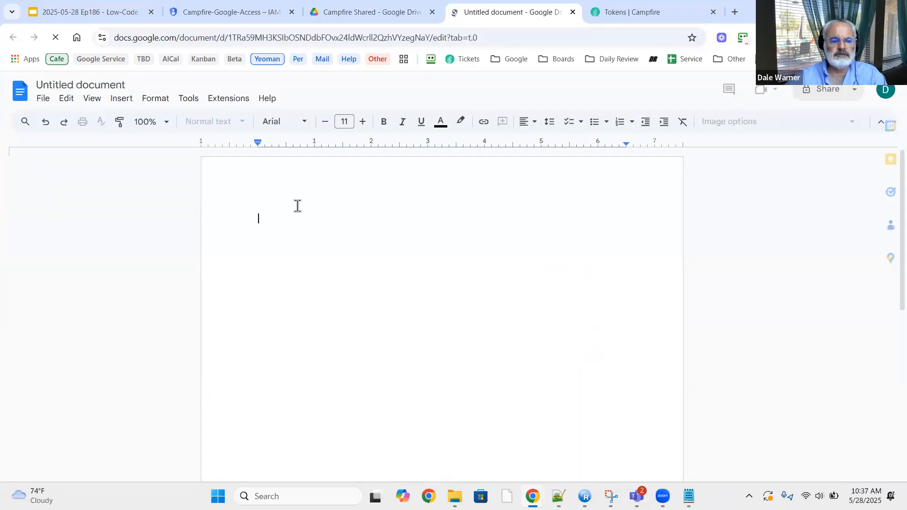
Type 'This is a test' in the document, title it 'This is a test', and close it.
type("T")
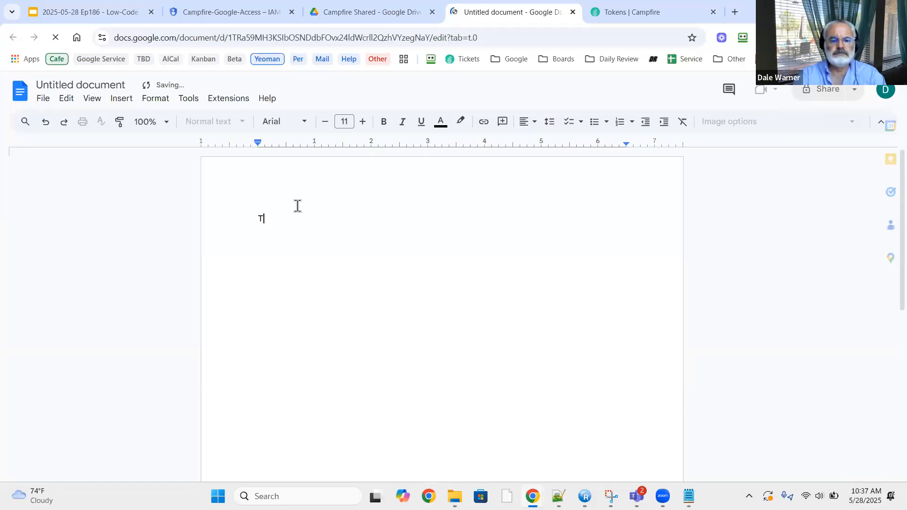
type("his is a test")
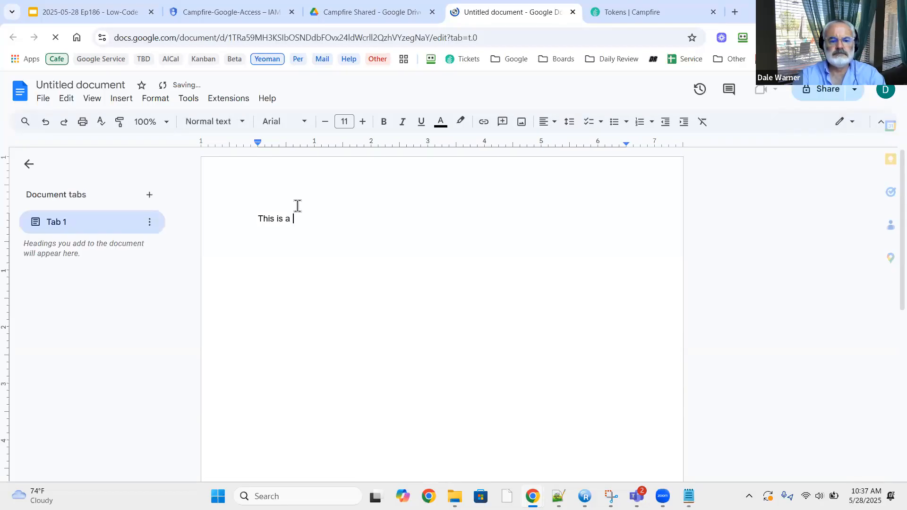
left_click(85, 85)
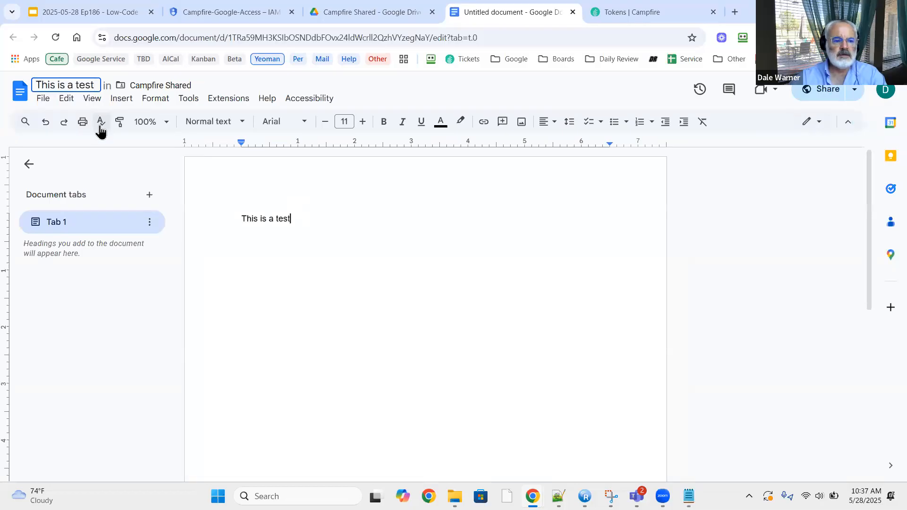
left_click_drag(244, 320, 246, 311)
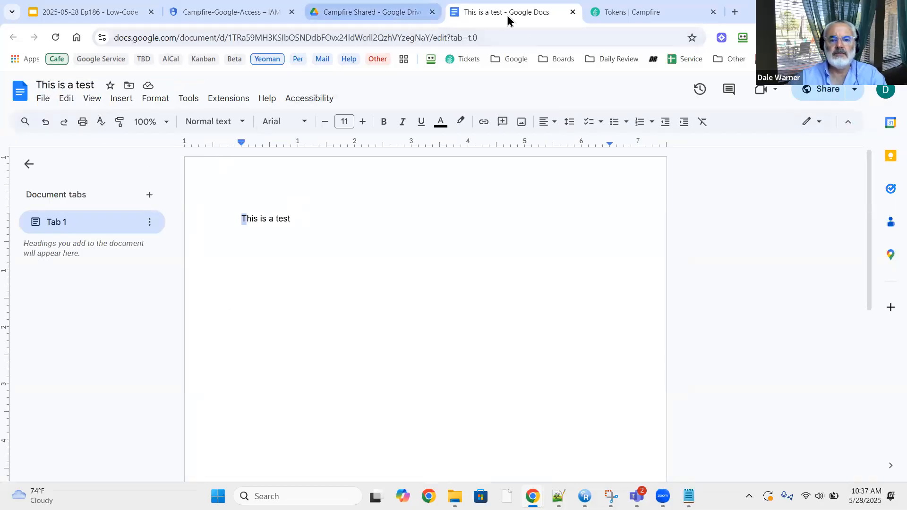
left_click(573, 12)
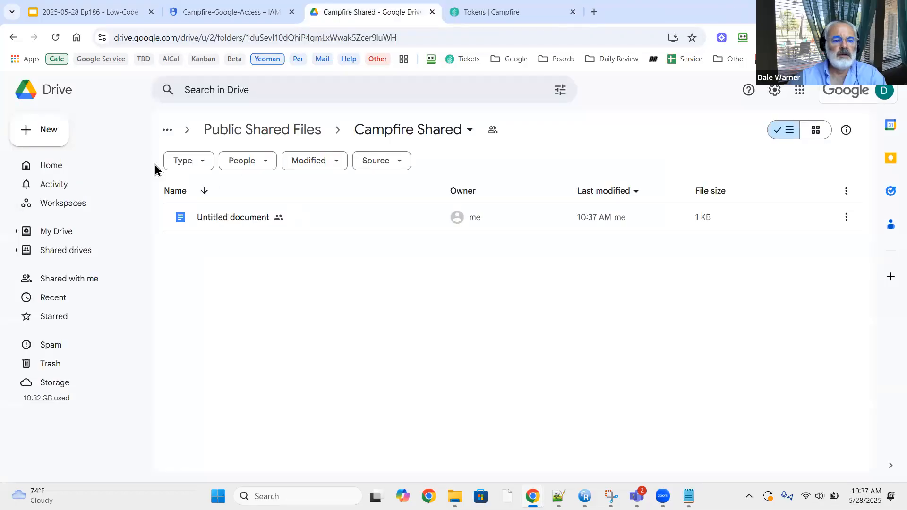
Reload Drive so the Campfire Shared folder lists the new 'This is a test' document.
left_click(56, 37)
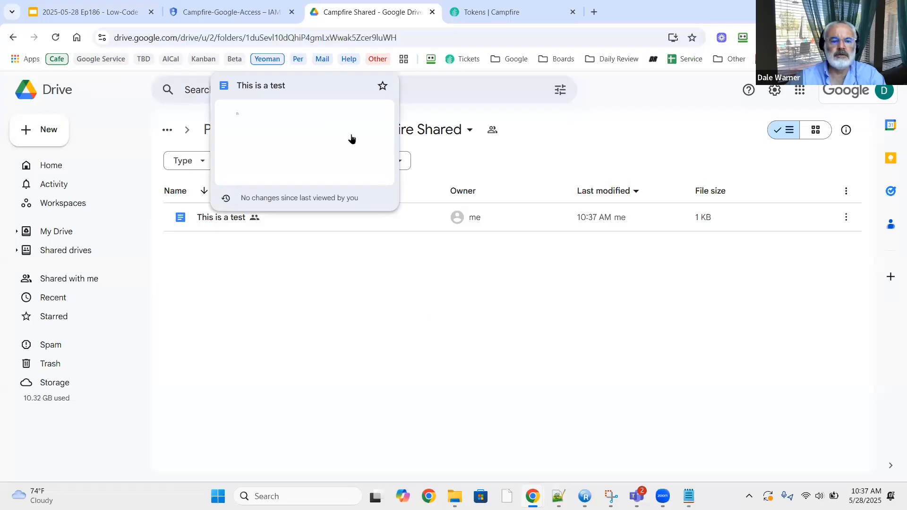
Start a new Campfire workflow assigned to the Google Cloud namespace.
left_click(518, 13)
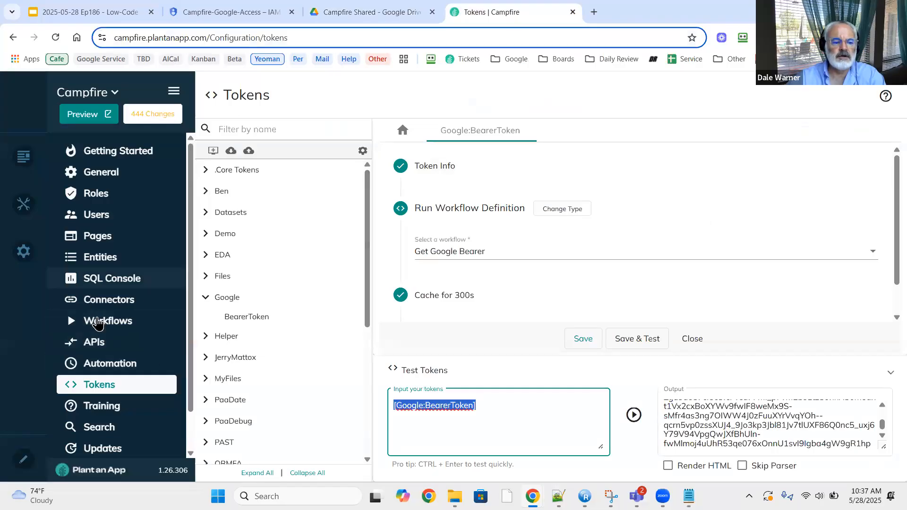
left_click(137, 320)
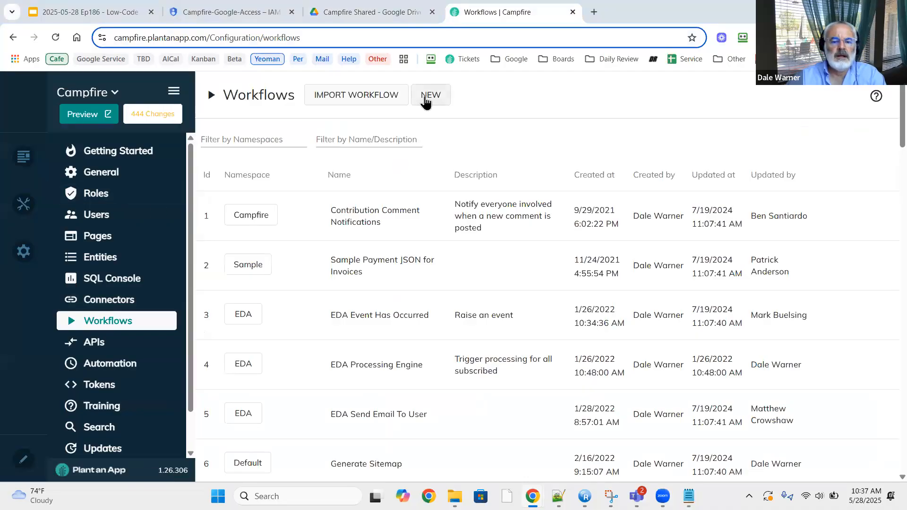
left_click(426, 100)
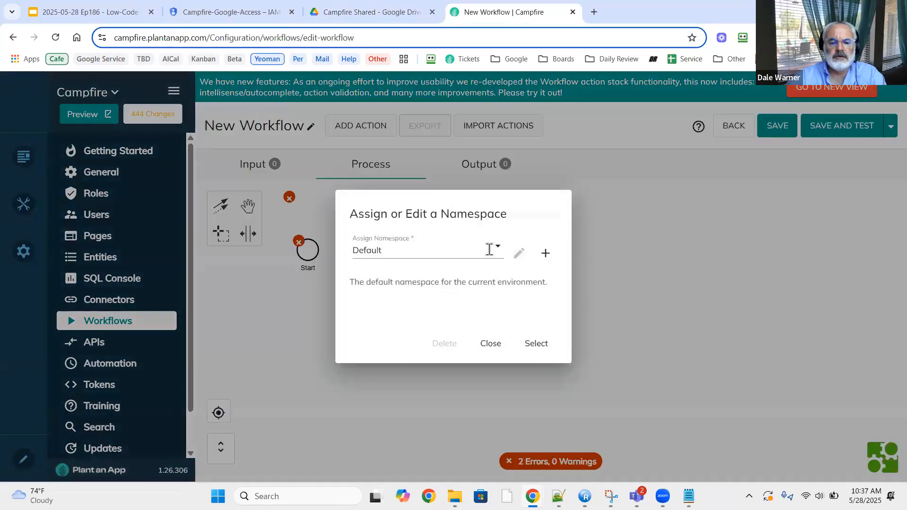
left_click(496, 249)
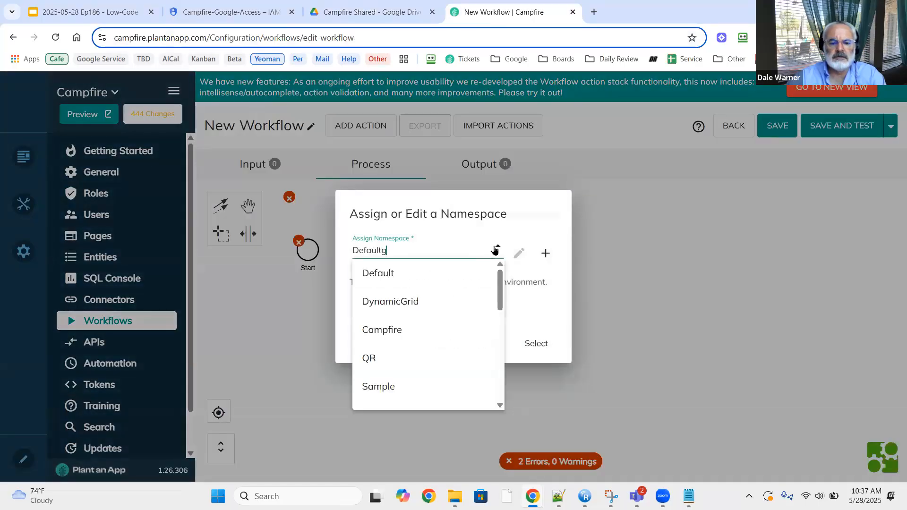
key("BackSpace")
key("BackSpace")
key("BackSpace")
key("BackSpace")
key("BackSpace")
key("BackSpace")
key("BackSpace")
type("goo")
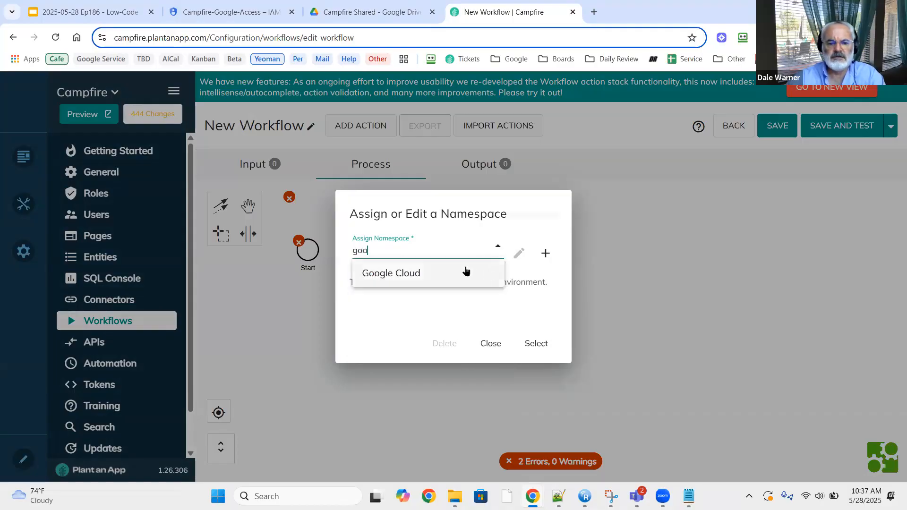
left_click(464, 270)
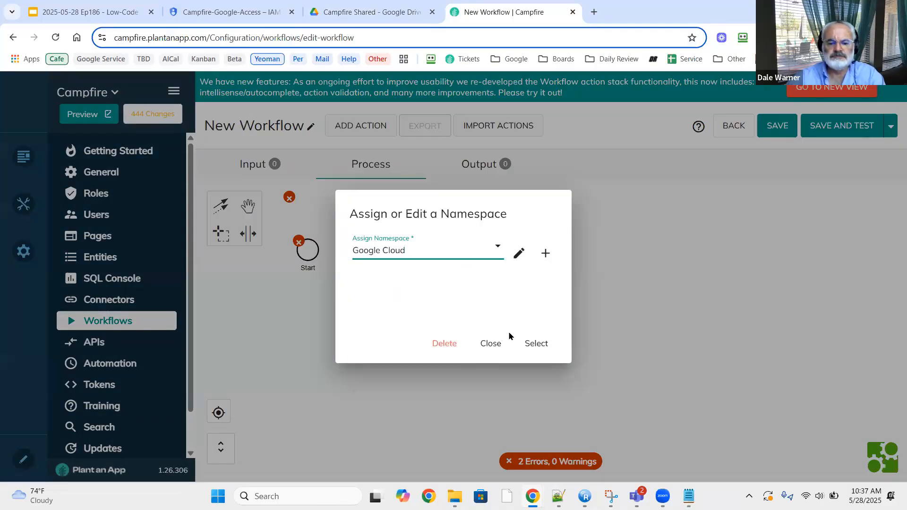
left_click(538, 344)
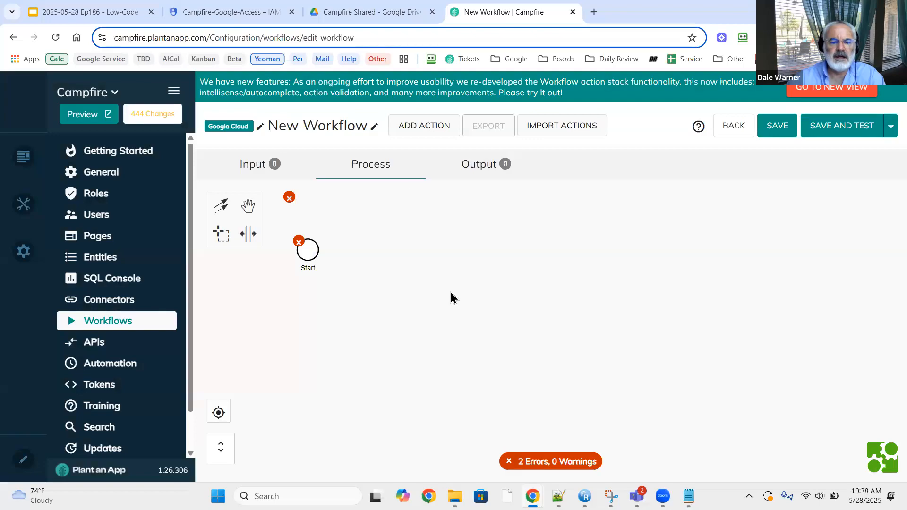
Rename the workflow to 'Get Google Drive Files' and save it.
left_click(374, 126)
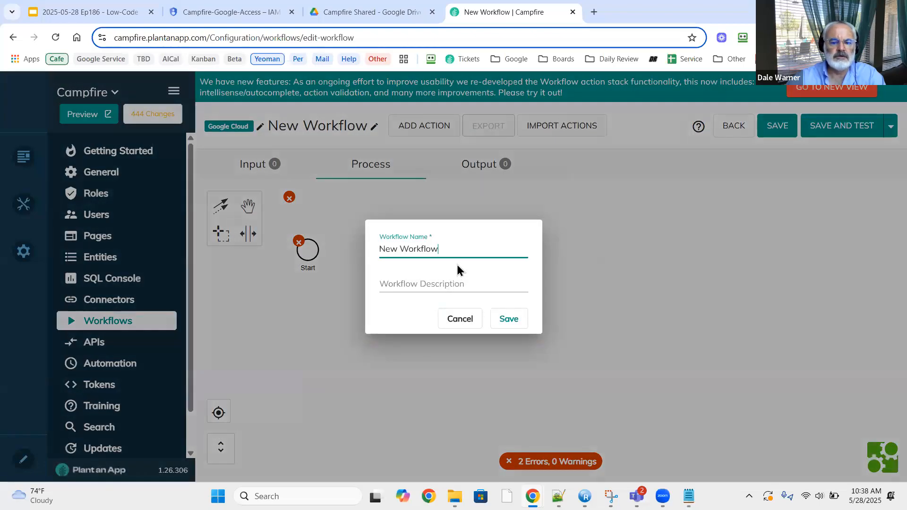
key("ctrl+a")
key("BackSpace")
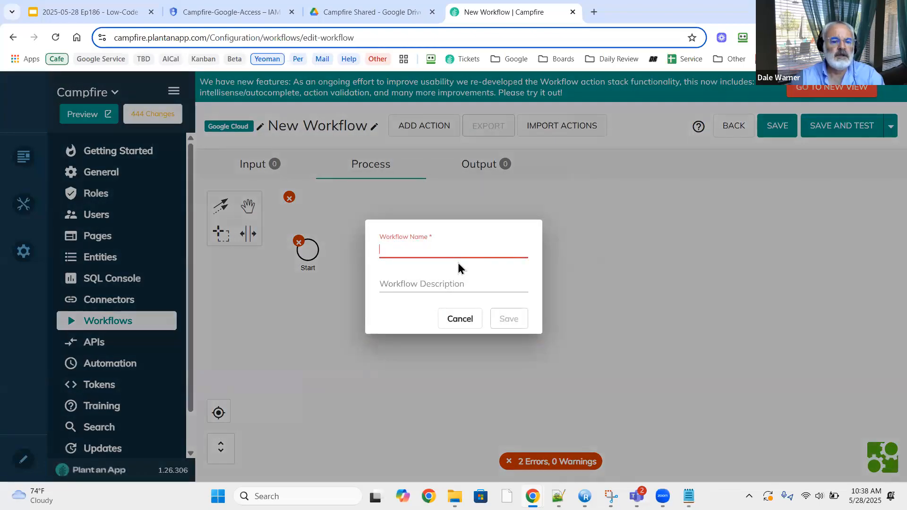
type("Get ")
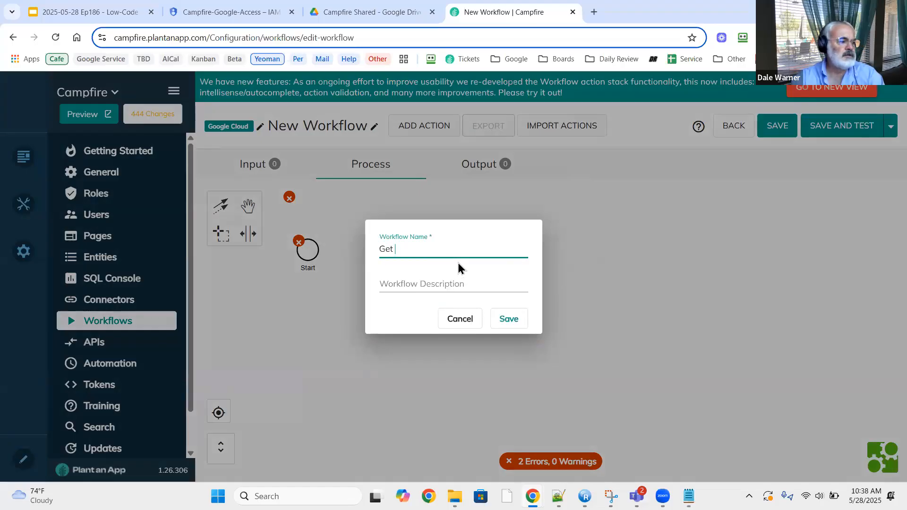
type("Google Drive ")
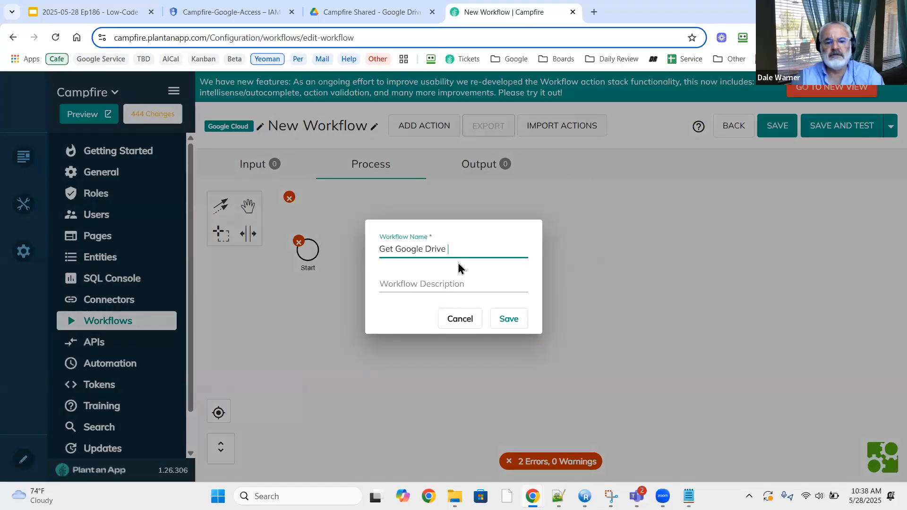
type("Files")
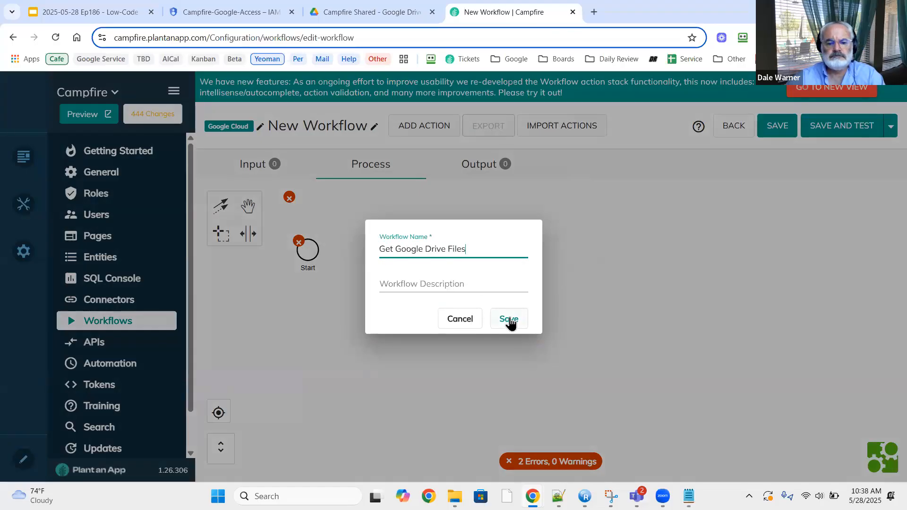
left_click(509, 319)
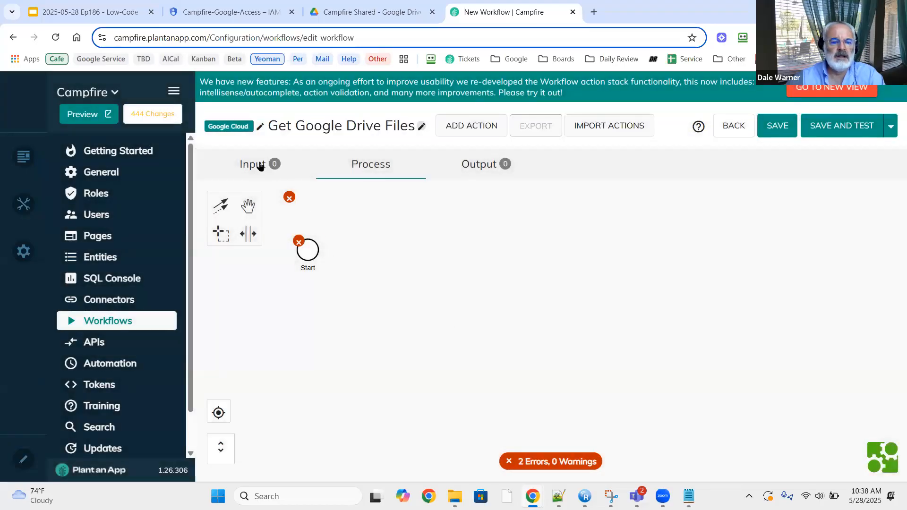
Add a FolderId text input parameter, then return to the Campfire Shared Drive folder.
left_click(260, 164)
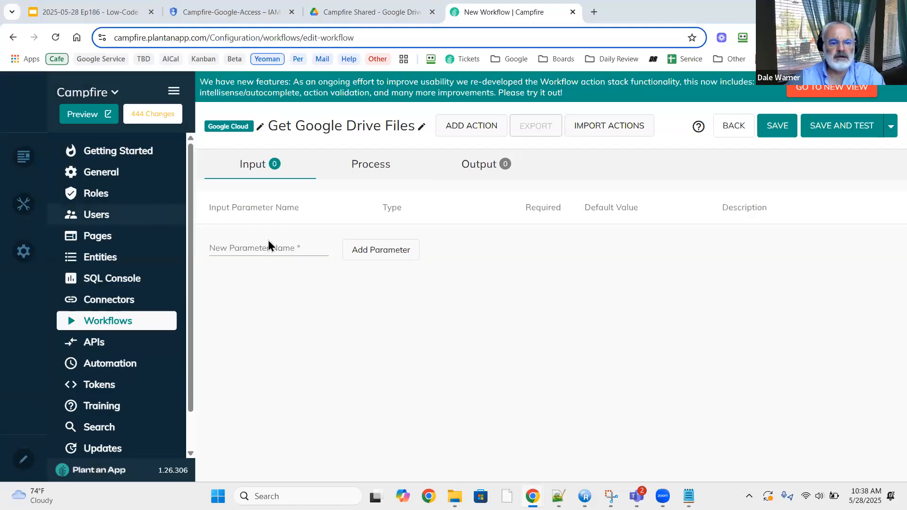
left_click(259, 252)
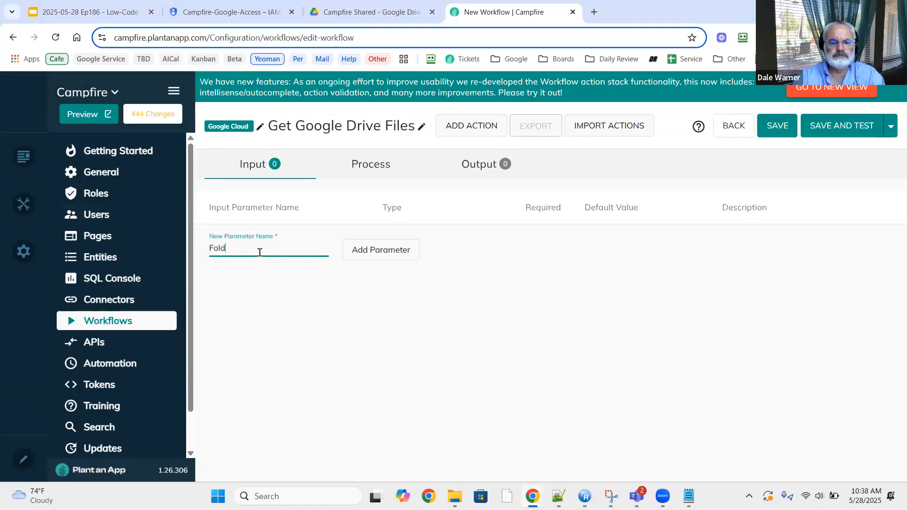
key("ctrl+a")
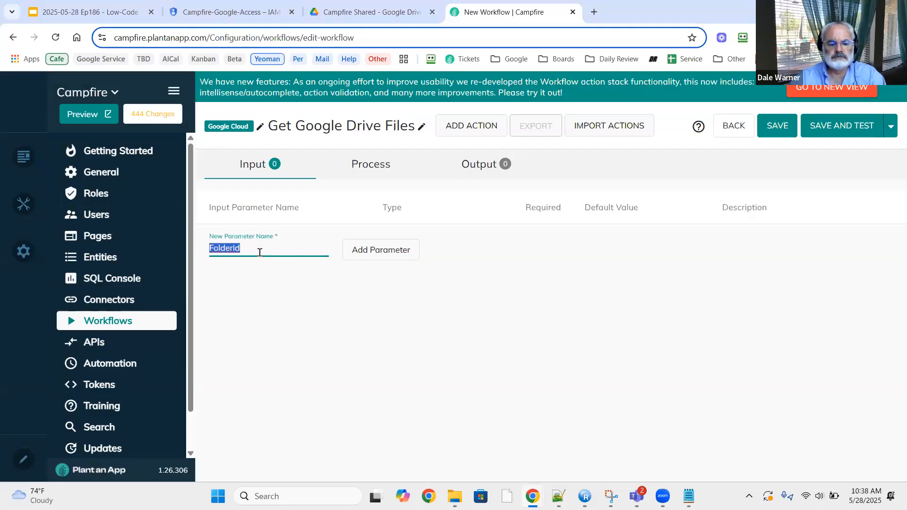
left_click(395, 250)
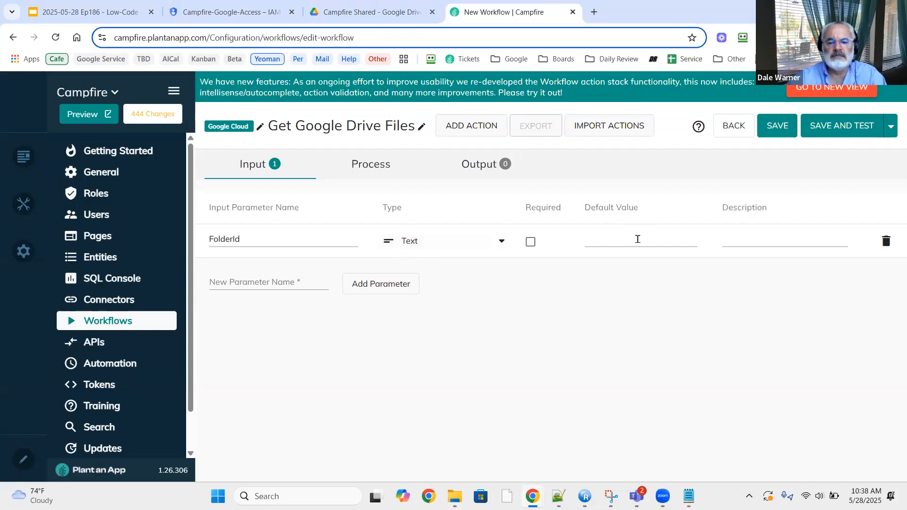
left_click(365, 12)
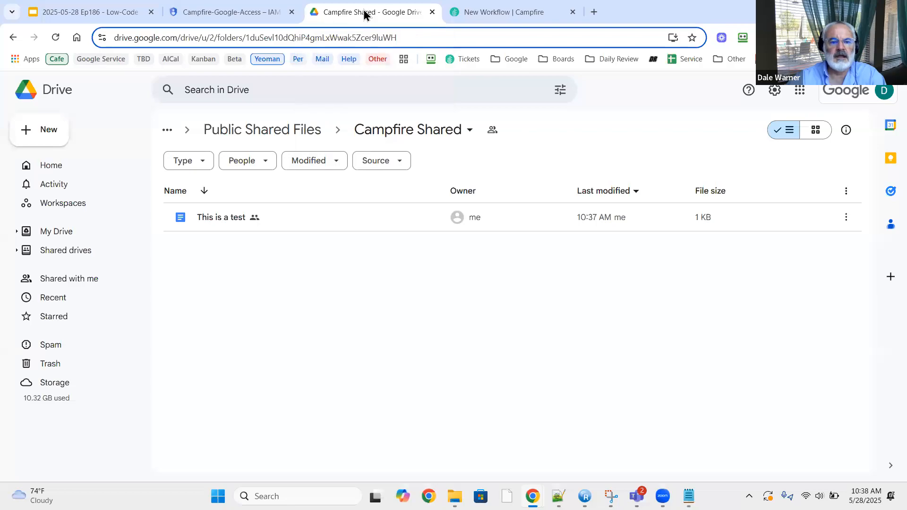
Copy the Campfire Shared folder ID from the Drive address bar and return to the workflow.
double_click(323, 42)
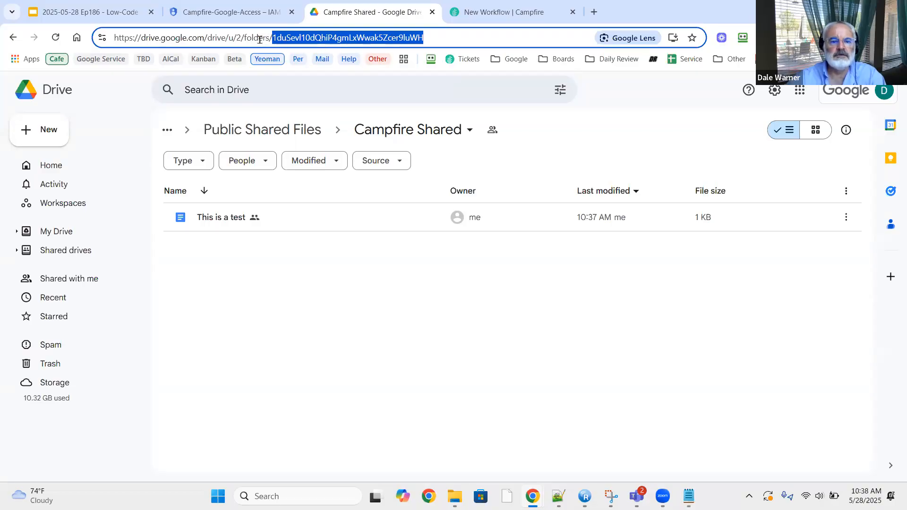
left_click(493, 13)
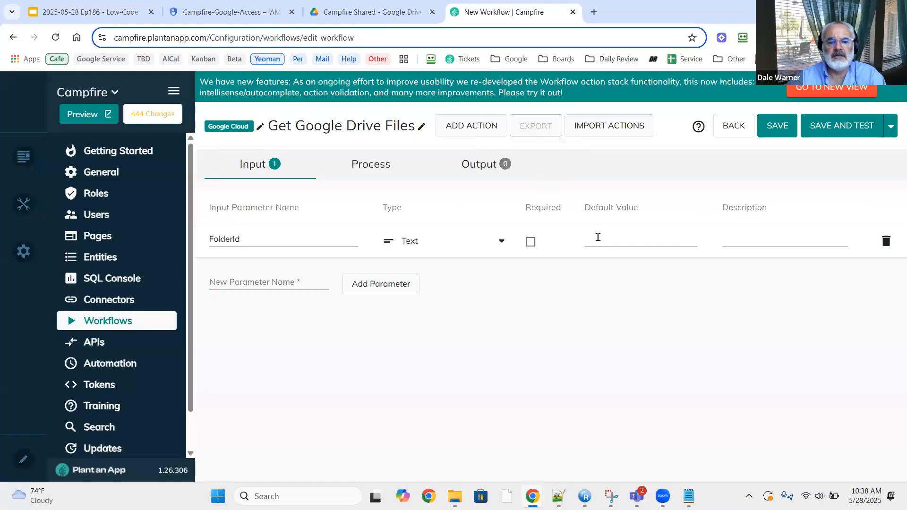
Paste the Campfire Shared folder ID as FolderId's default value.
left_click(600, 237)
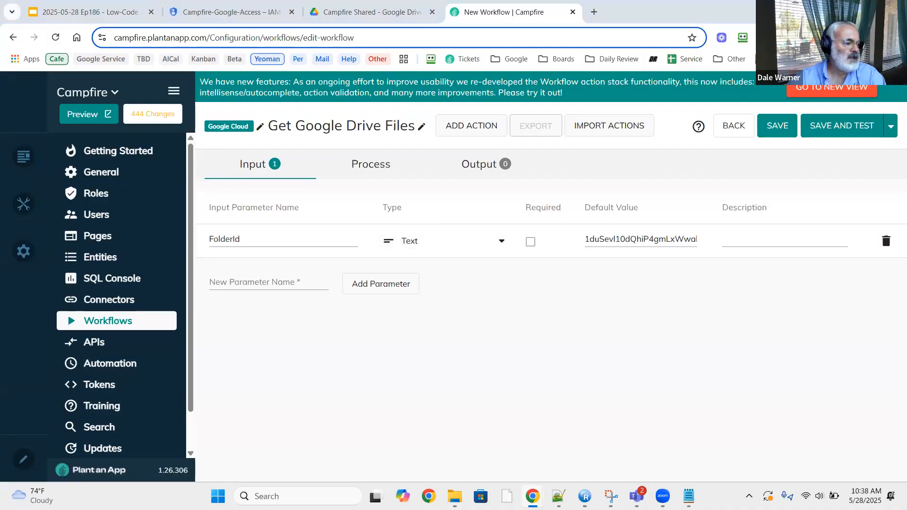
Append a Server Request(Experimental) action after the Start node in the process diagram.
left_click(358, 165)
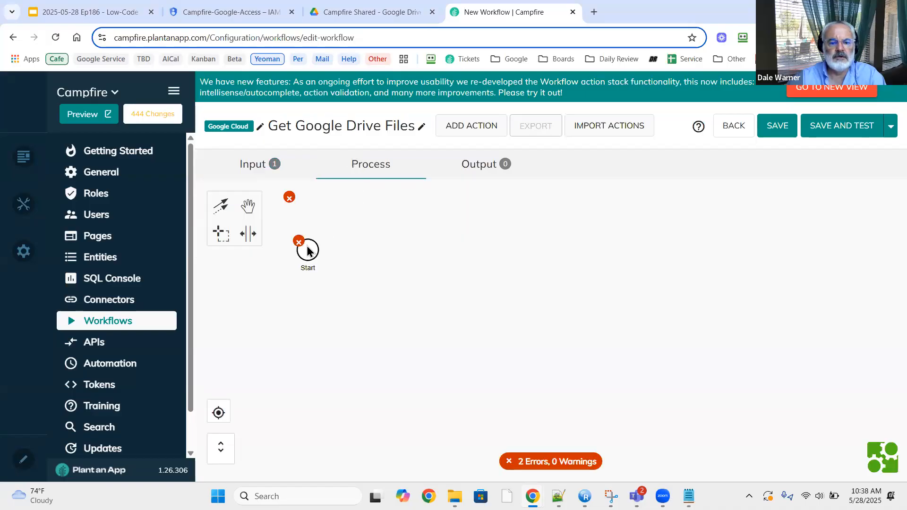
left_click(307, 251)
left_click(328, 243)
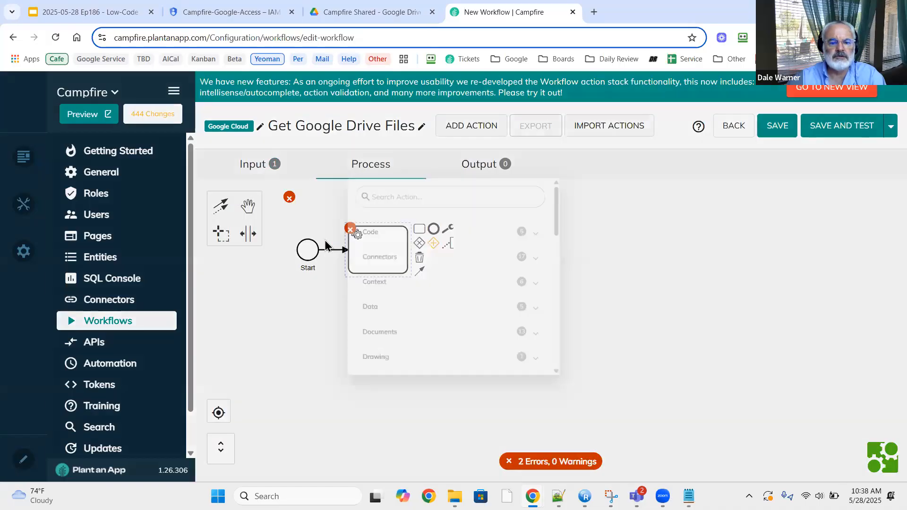
type("server")
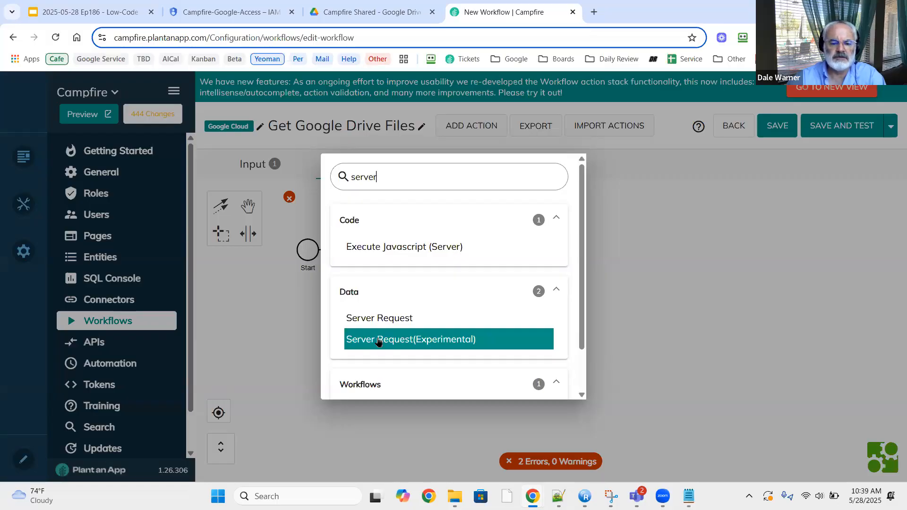
left_click(378, 340)
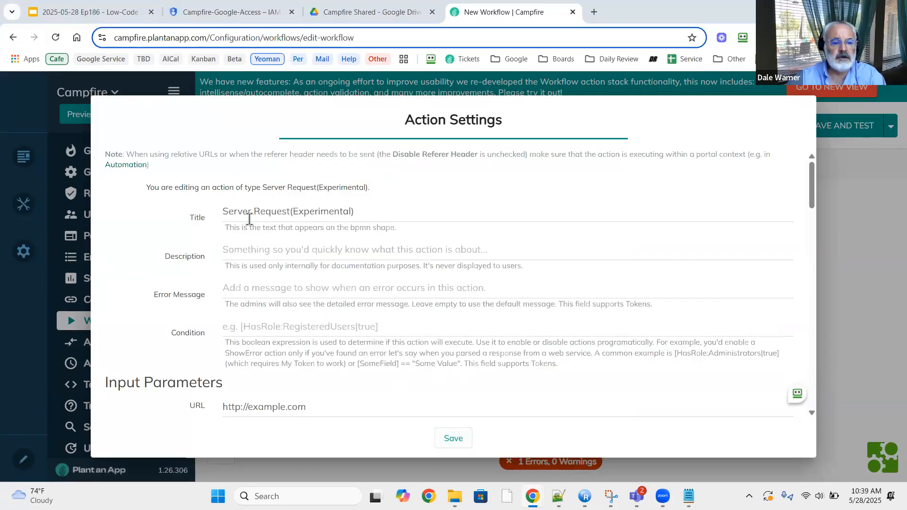
Retitle the Server Request action 'Get my drive files'.
left_click_drag(387, 211, 176, 210)
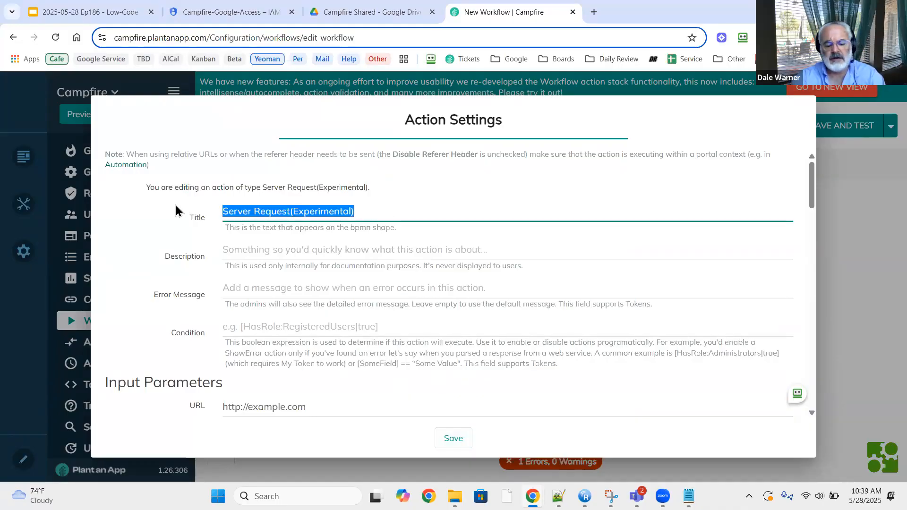
type("Get my driv")
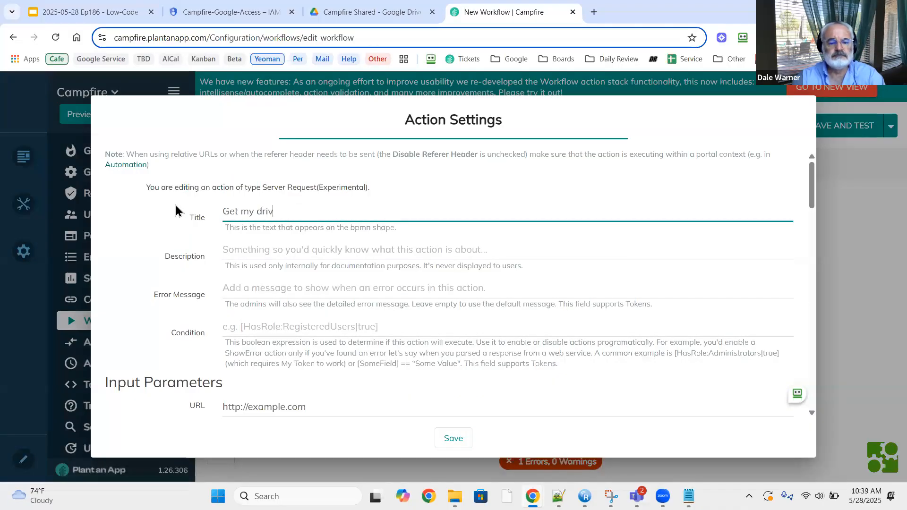
type("e files")
scroll(217, 246, "down", 3)
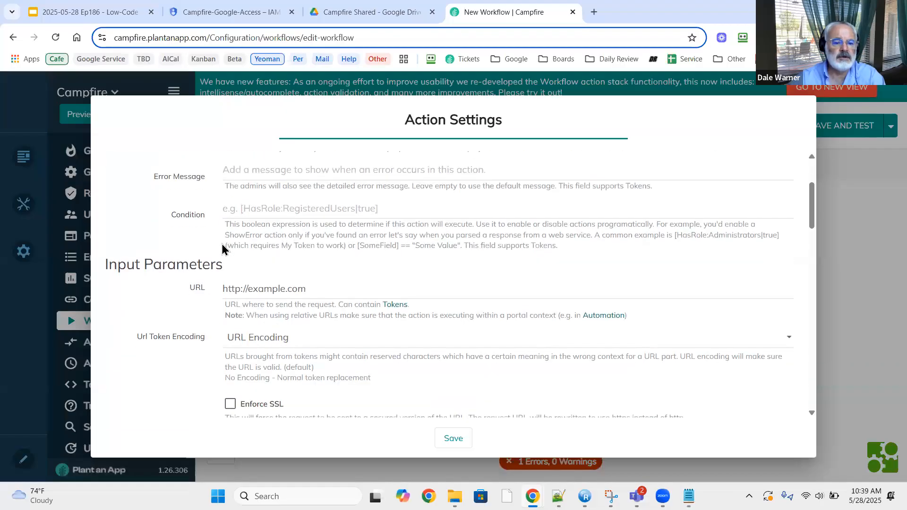
scroll(223, 248, "up", 1)
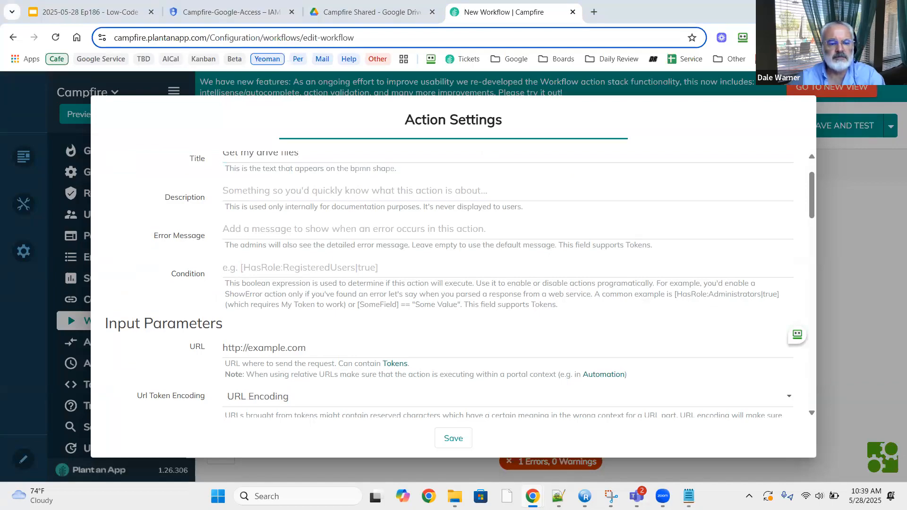
Replace the placeholder URL with the googleapis drive/v3/files query for '[FolderId]' in parents.
left_click(336, 348)
key("ctrl+a")
key("ctrl+v")
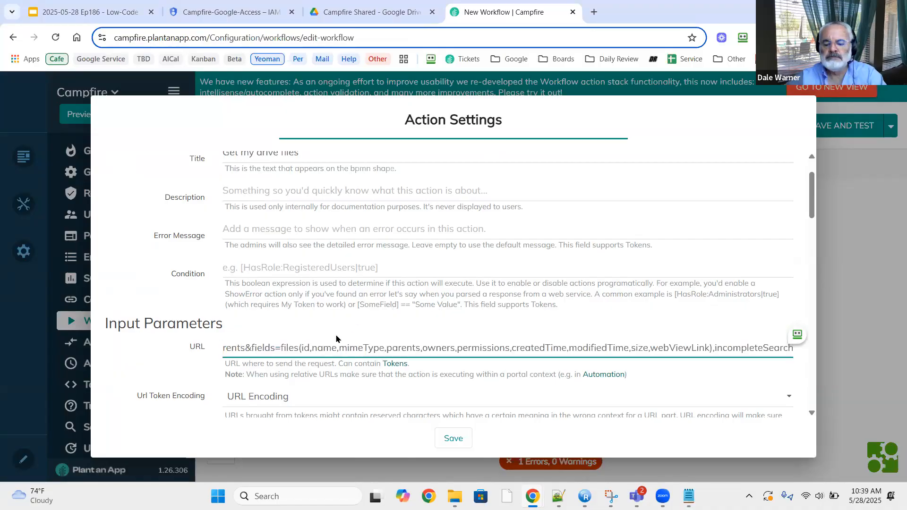
key("Home")
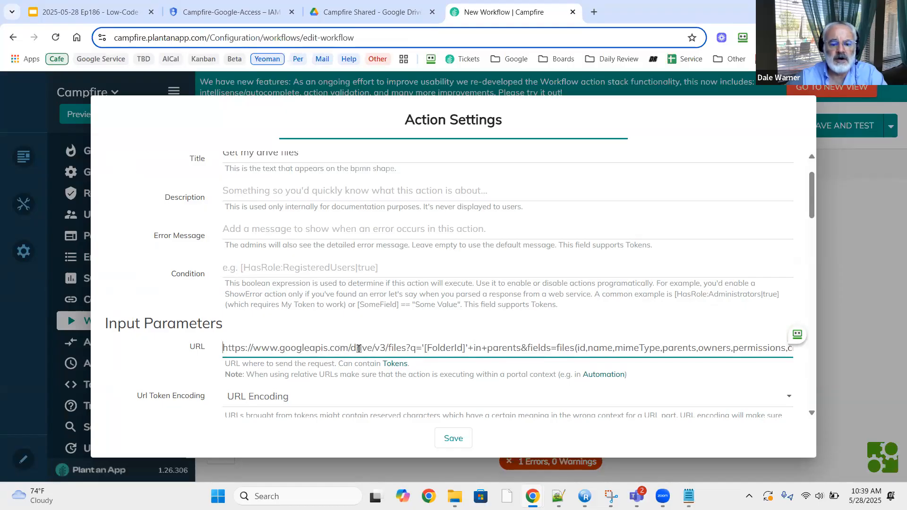
left_click(409, 347)
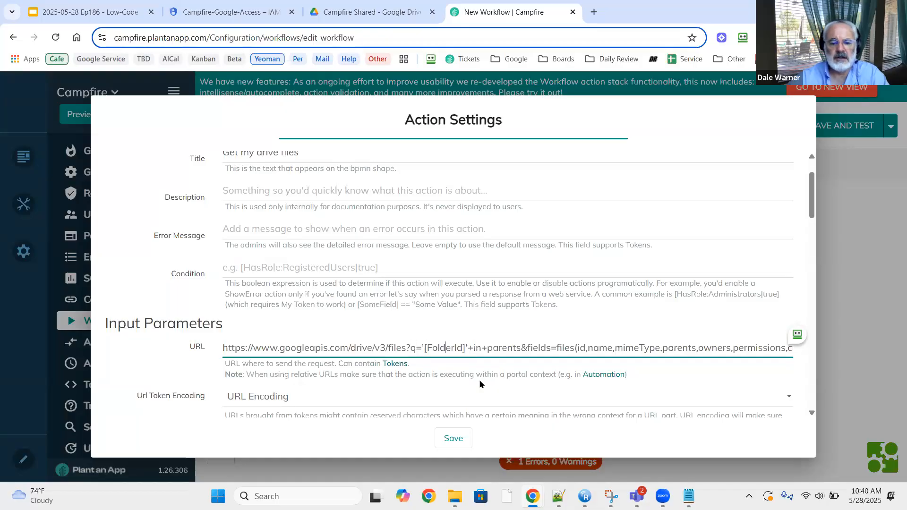
key("Right")
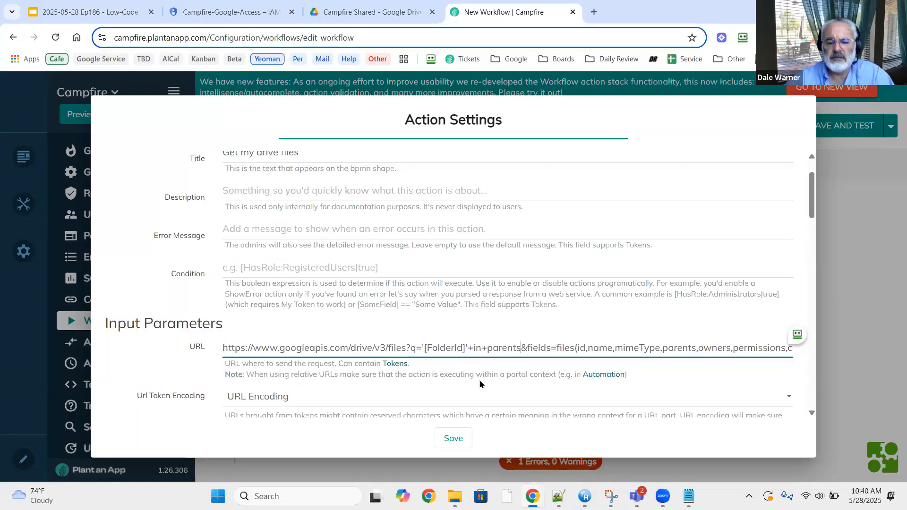
key("ctrl+Right")
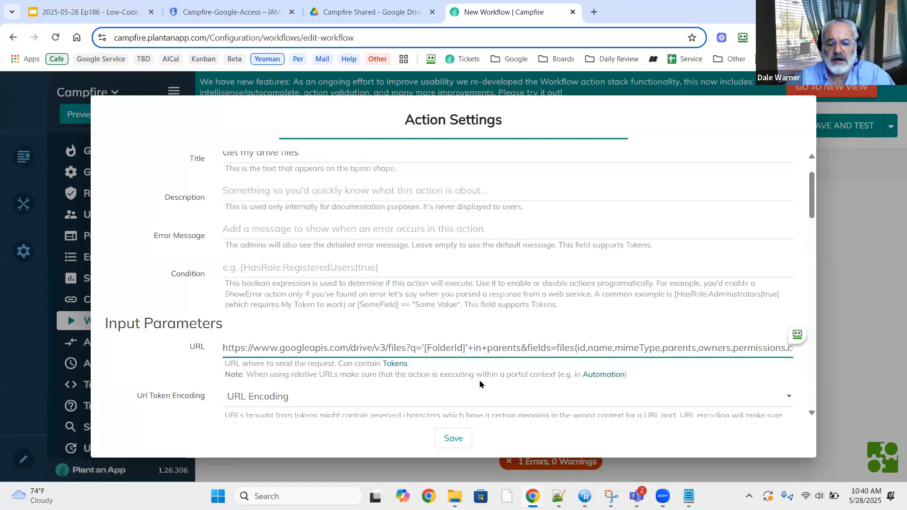
key("Right")
key("Right")
key("Right")
key("Right")
key("Right")
key("Right")
key("Right")
key("Right")
key("Right")
key("Right")
key("Right")
key("Right")
key("Right")
key("Right")
key("Right")
key("Right")
key("Right")
key("Right")
key("Right")
key("Right")
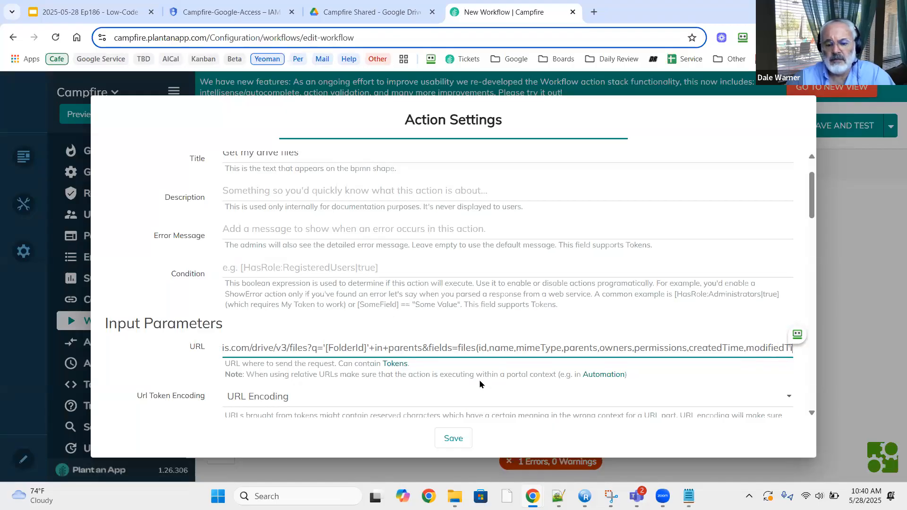
key("Right")
key("Right")
key("Right")
key("Right")
key("Right")
key("Right")
key("Right")
key("Right")
key("Right")
key("Right")
key("Right")
key("Right")
key("Right")
key("Right")
key("Right")
key("Right")
key("Right")
key("Right")
key("Right")
key("Right")
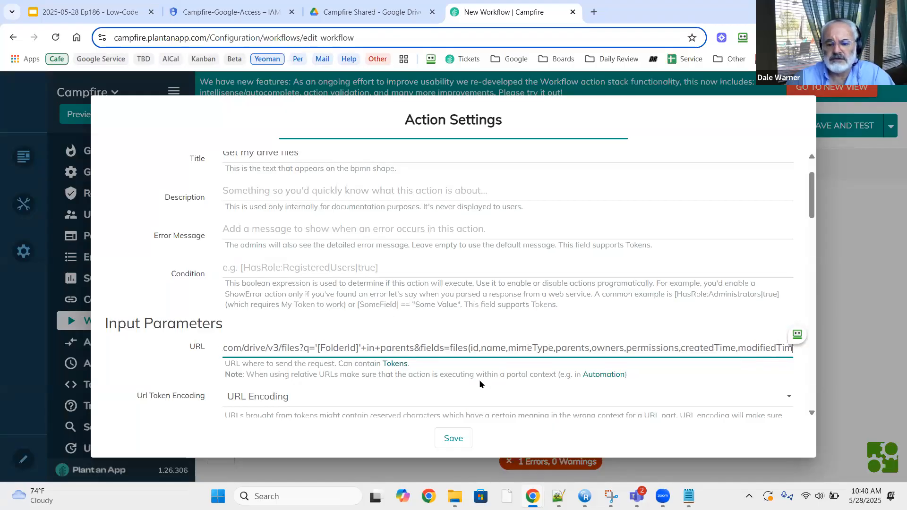
key("Right")
key("Right")
key("Right")
key("Right")
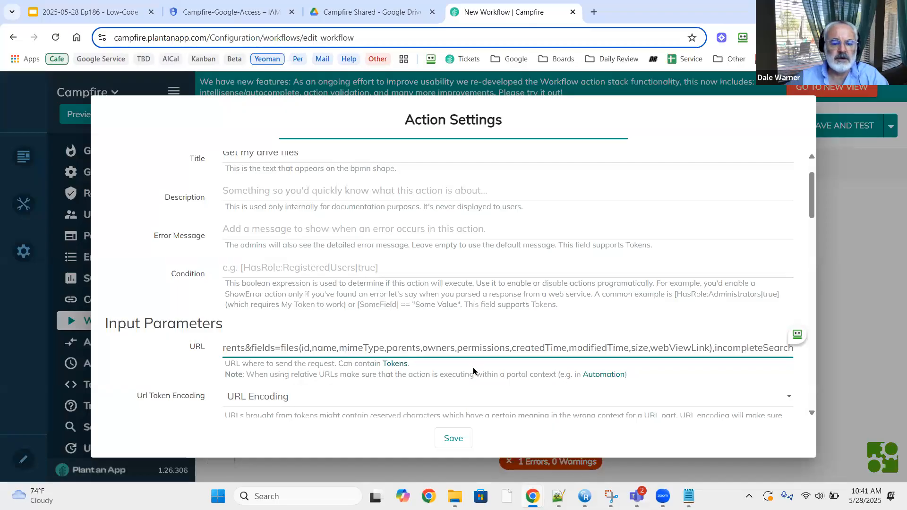
scroll(439, 359, "down", 3)
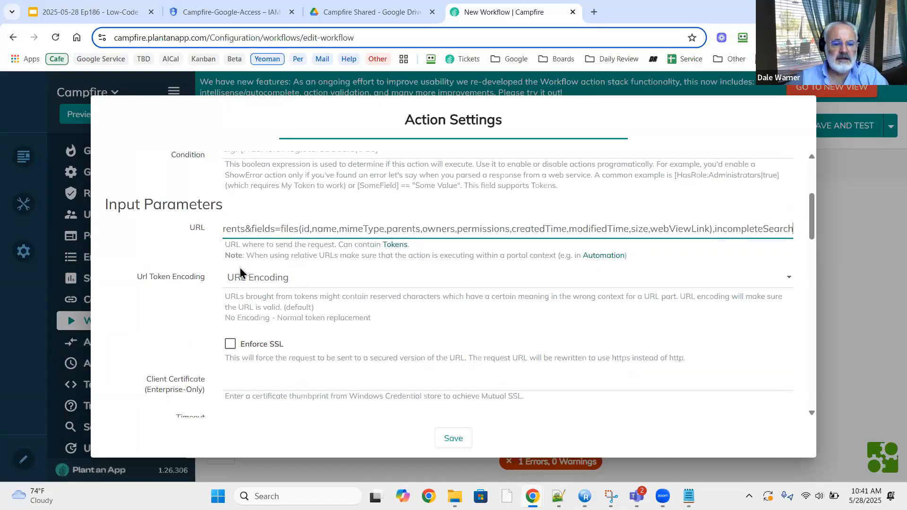
Delete the sample name and page parameters from the request's Data editor.
scroll(240, 273, "down", 3)
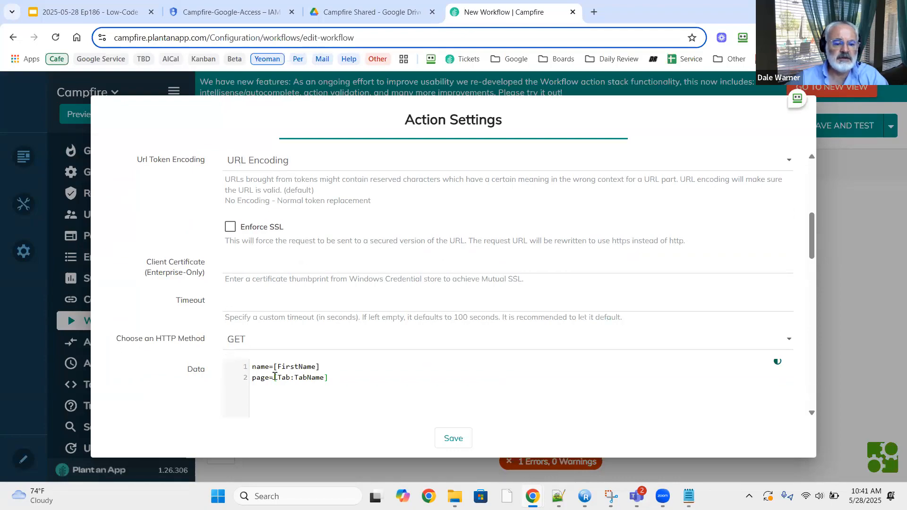
key("ctrl+a")
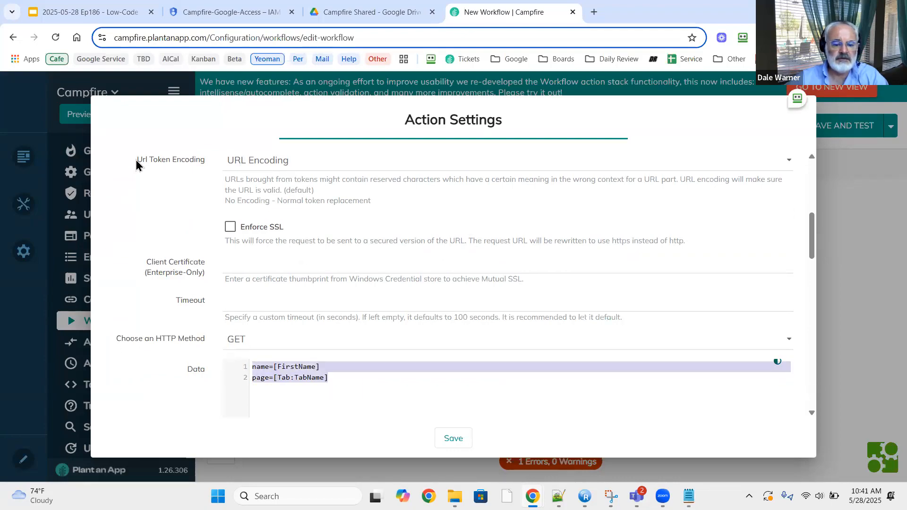
key("Delete")
scroll(137, 164, "down", 5)
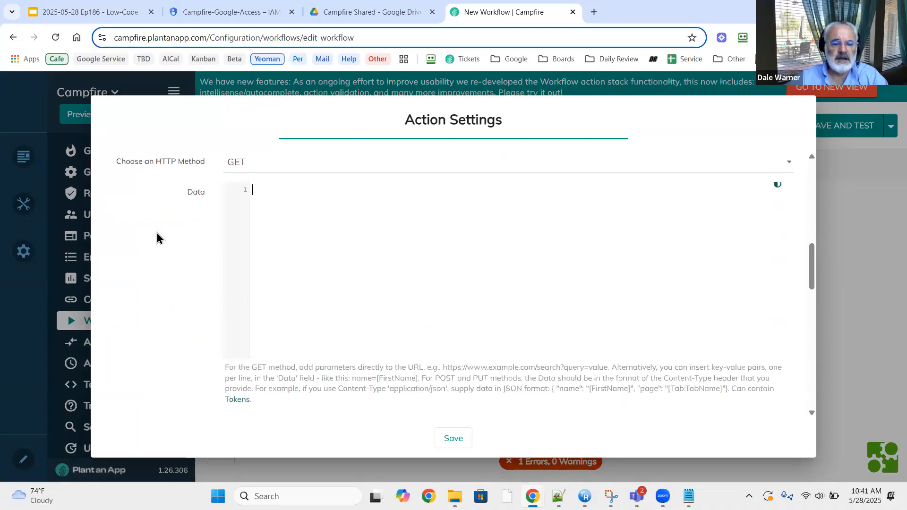
scroll(157, 238, "down", 4)
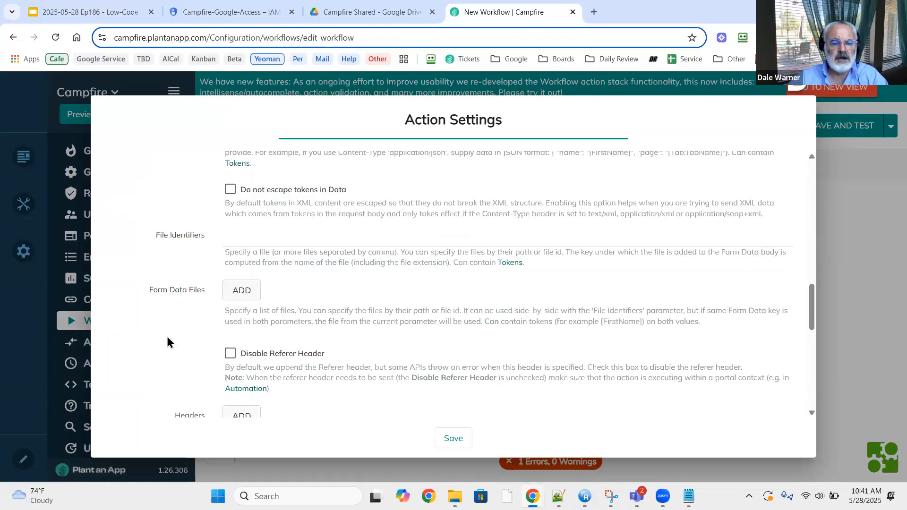
scroll(168, 338, "up", 1)
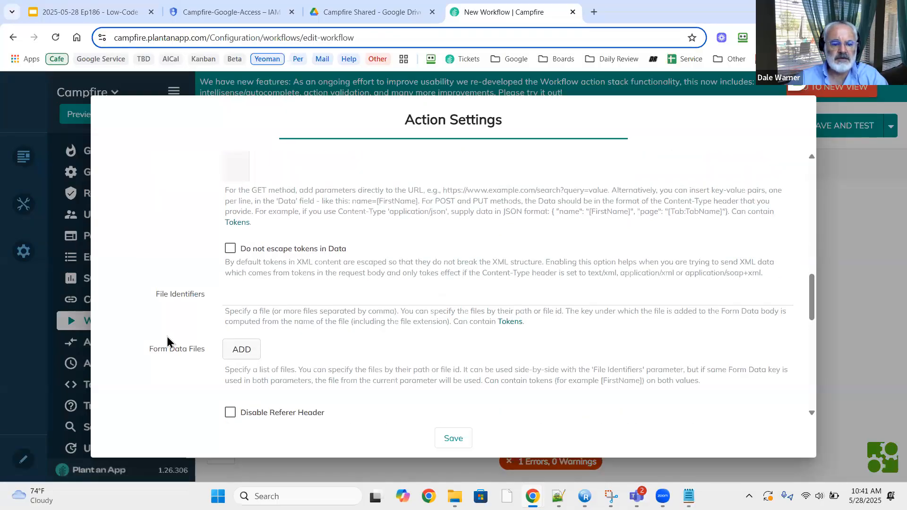
scroll(168, 339, "down", 3)
Add an Authorization request header with value Bearer [Google:BearerToken].
left_click(227, 306)
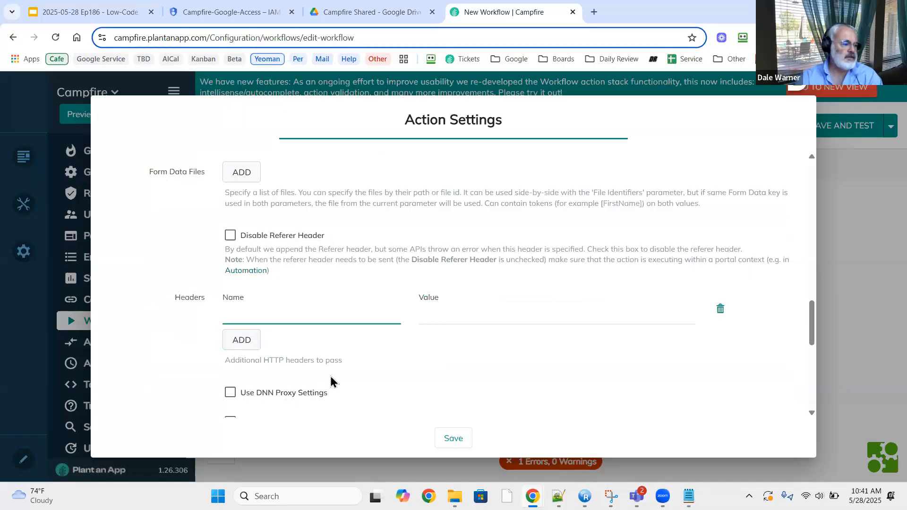
type("Au")
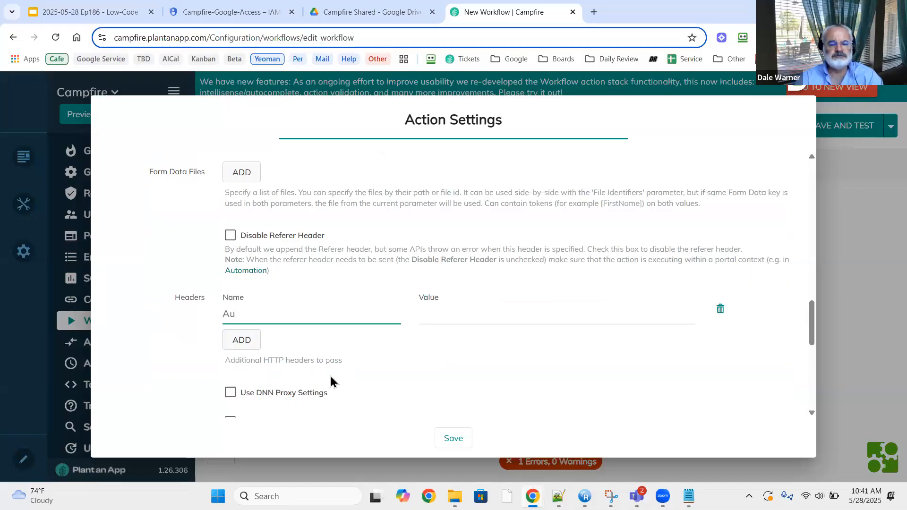
type("thorization")
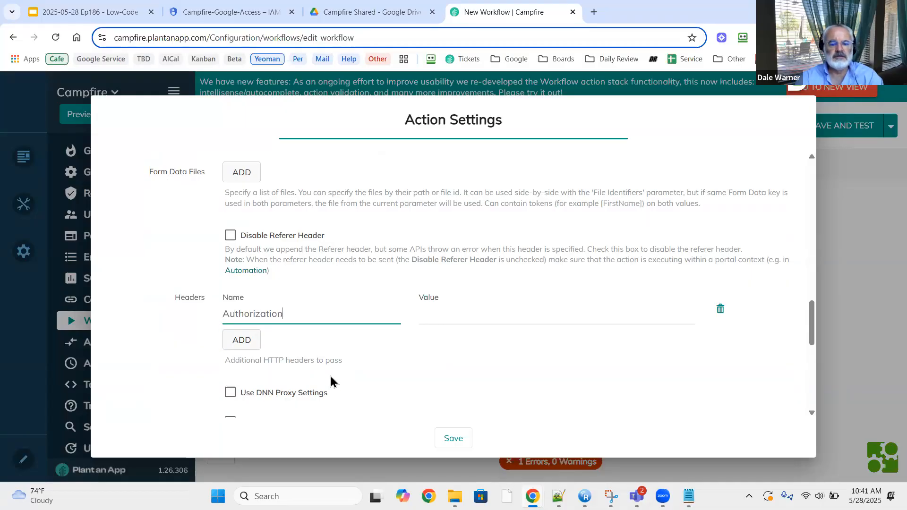
key("Tab")
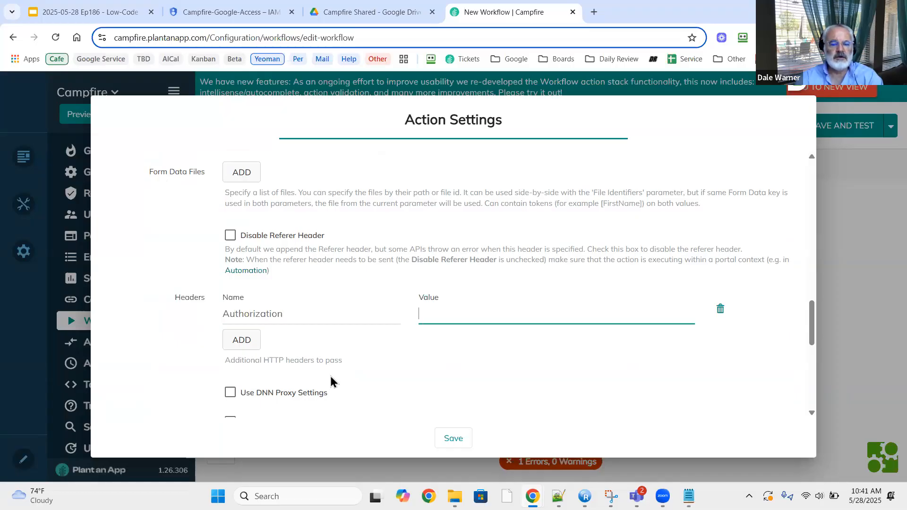
type("B")
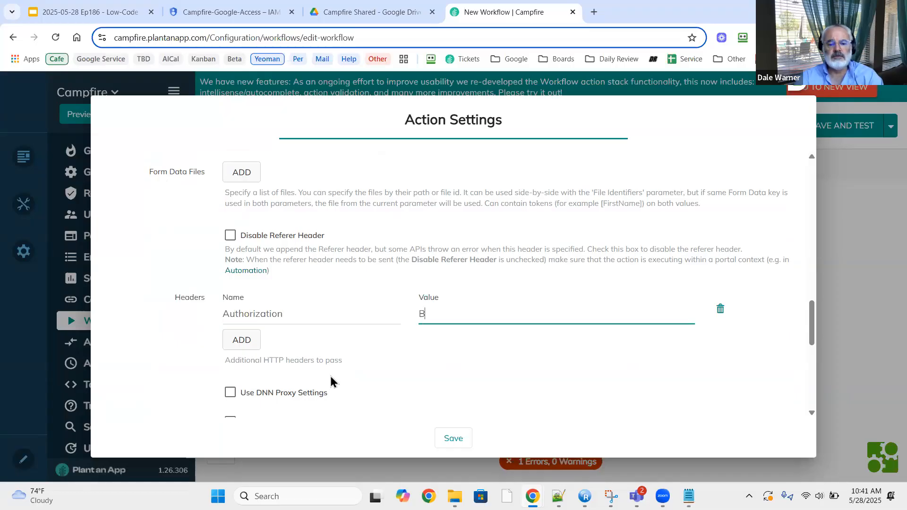
type("ear")
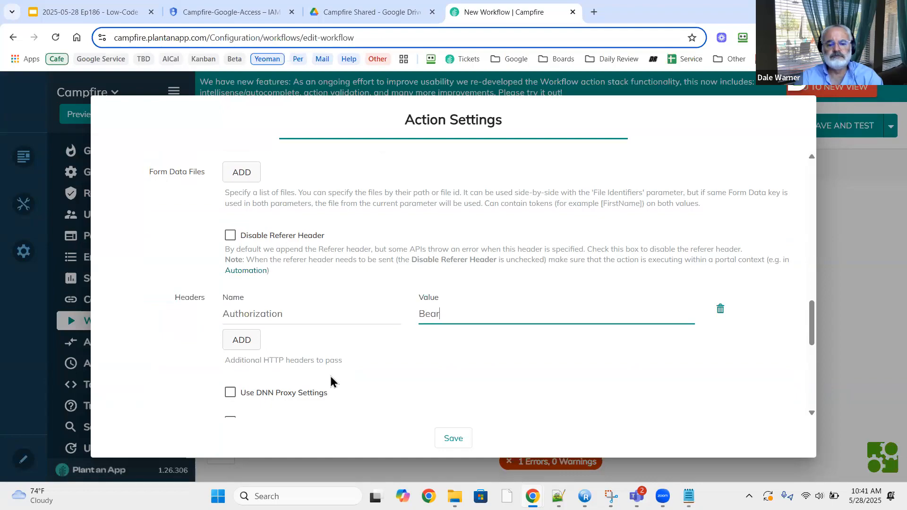
type("er")
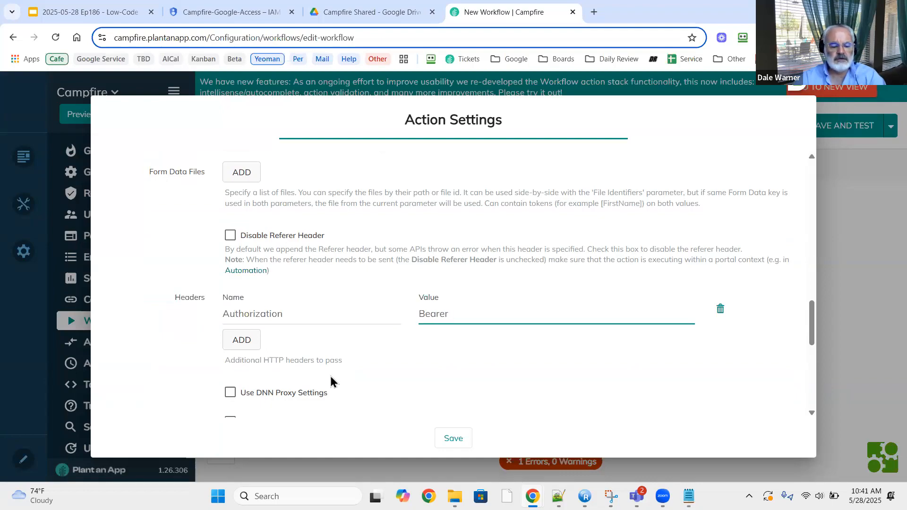
key("super+v")
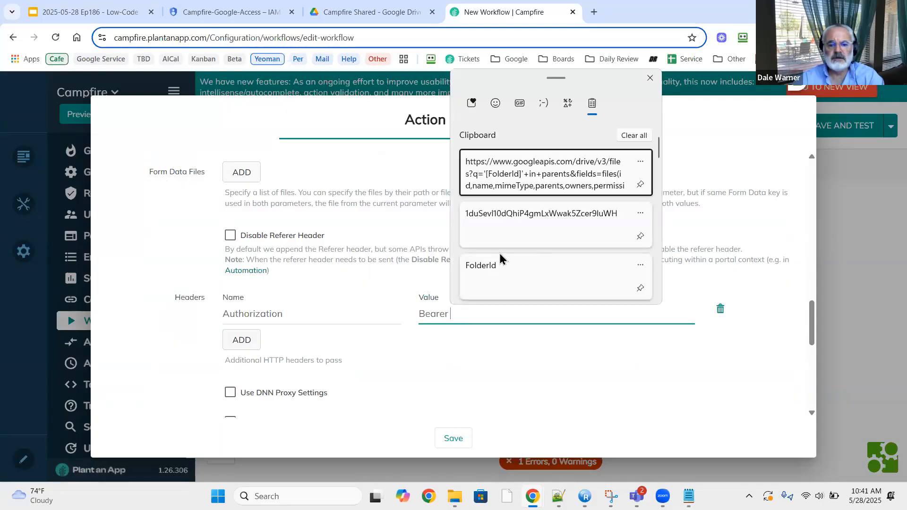
scroll(499, 253, "down", 1)
left_click(500, 265)
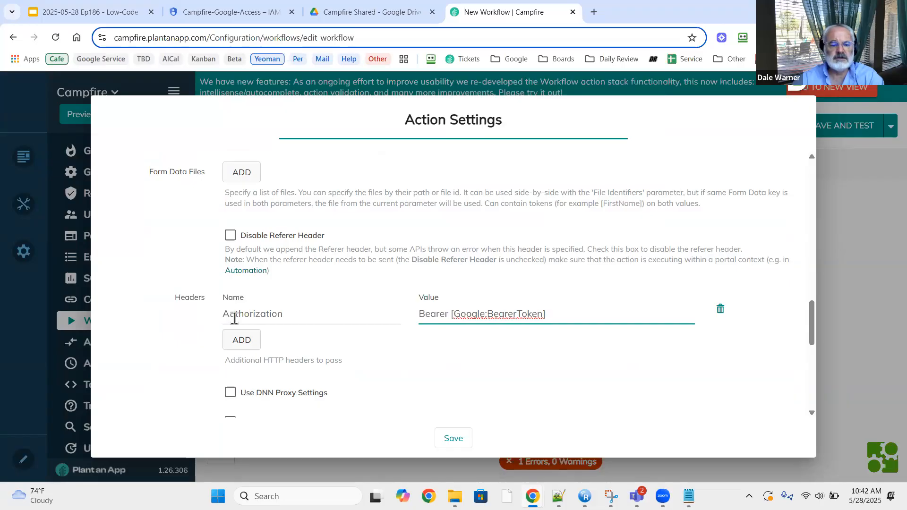
Set the output token name to DriveFiles and save the action settings.
scroll(118, 354, "down", 2)
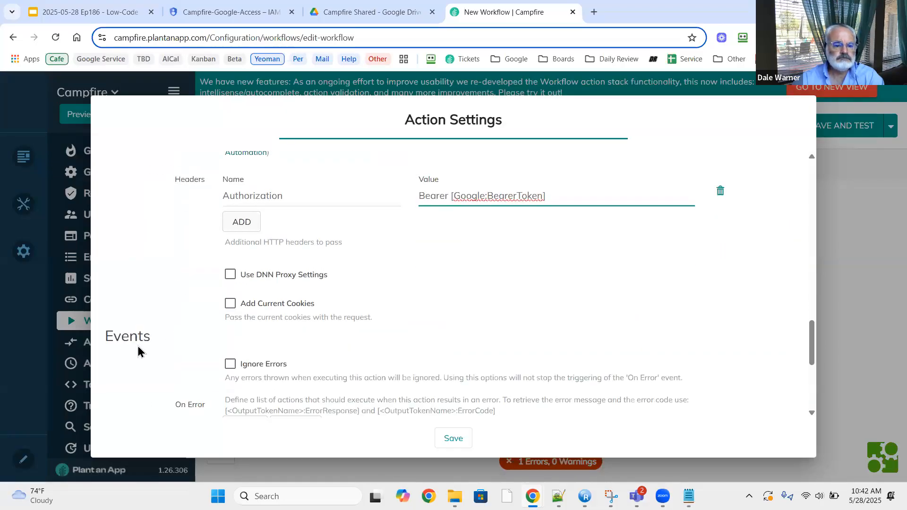
scroll(460, 284, "down", 1)
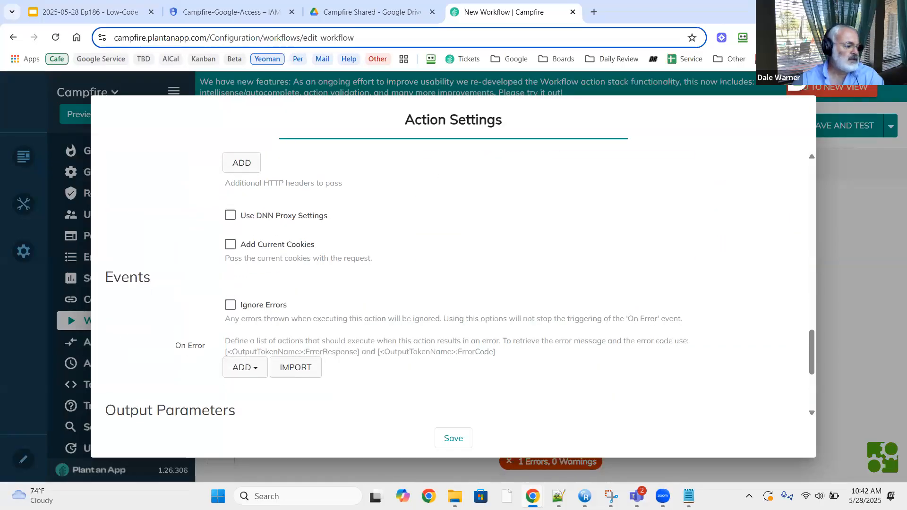
scroll(199, 340, "down", 2)
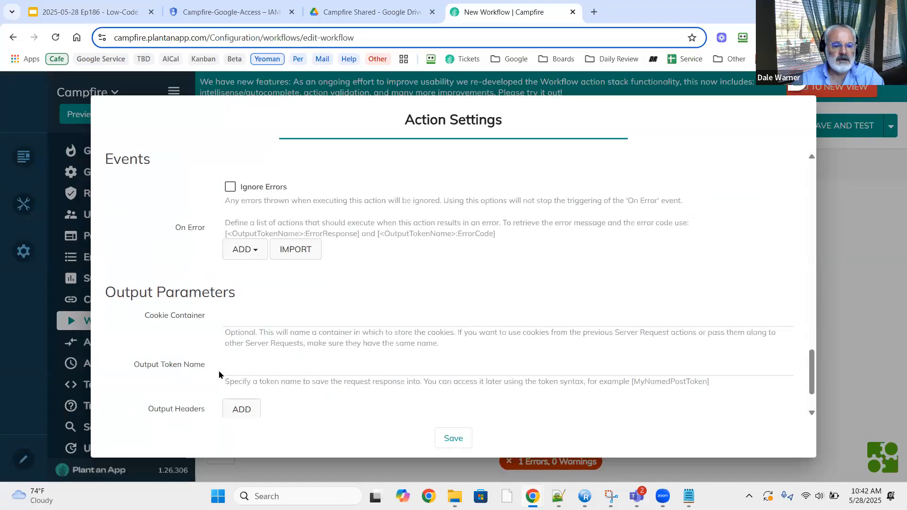
left_click(254, 370)
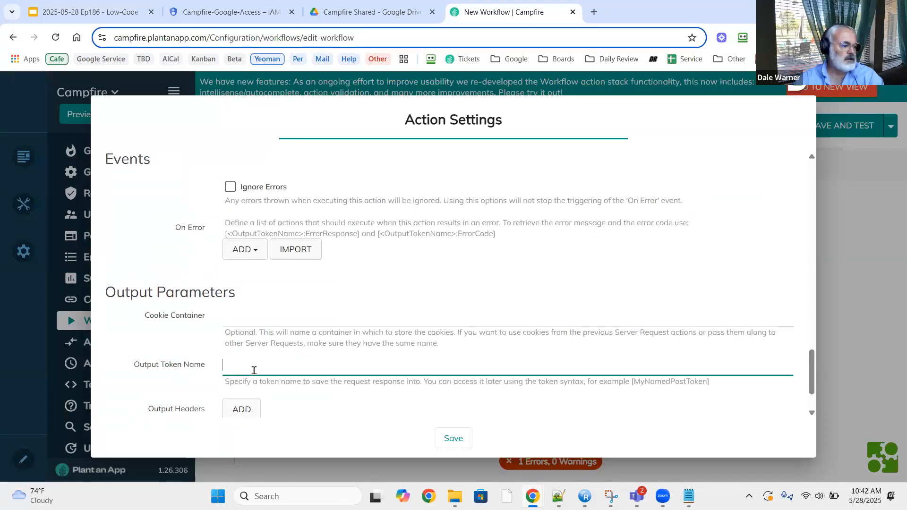
type("DriveFiles")
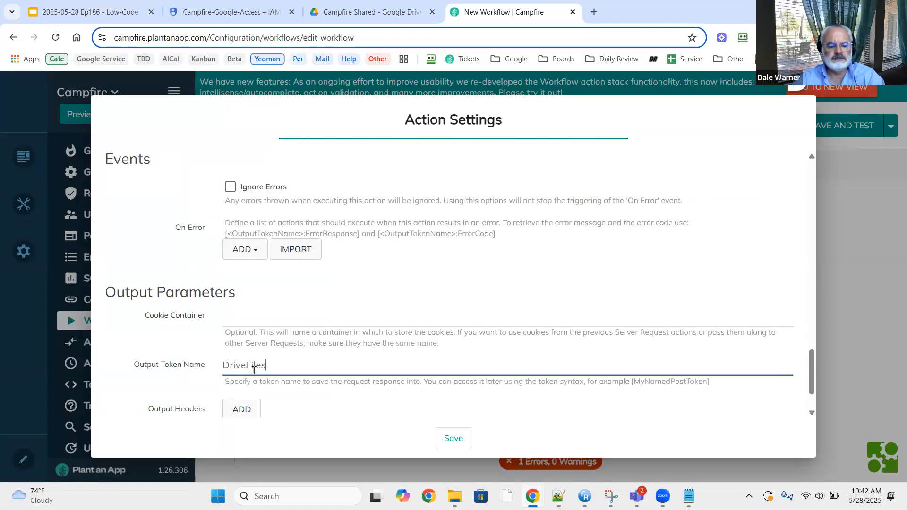
double_click(254, 367)
key("ctrl+c")
scroll(202, 360, "down", 2)
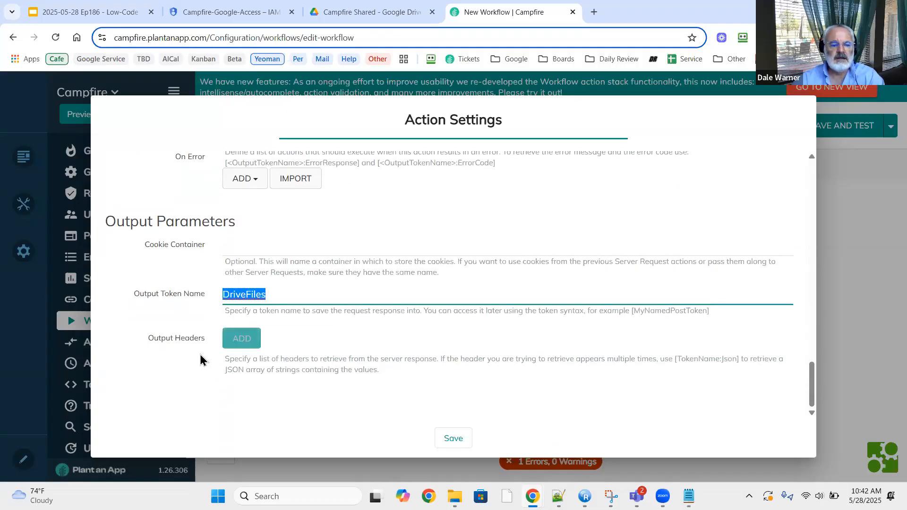
left_click(454, 439)
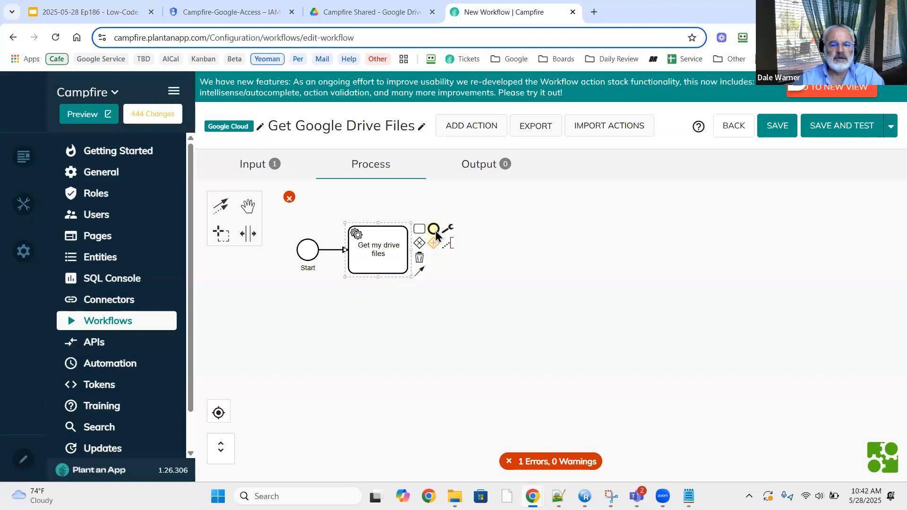
Add an End event after the drive files task and a DriveFiles output parameter.
left_click(433, 228)
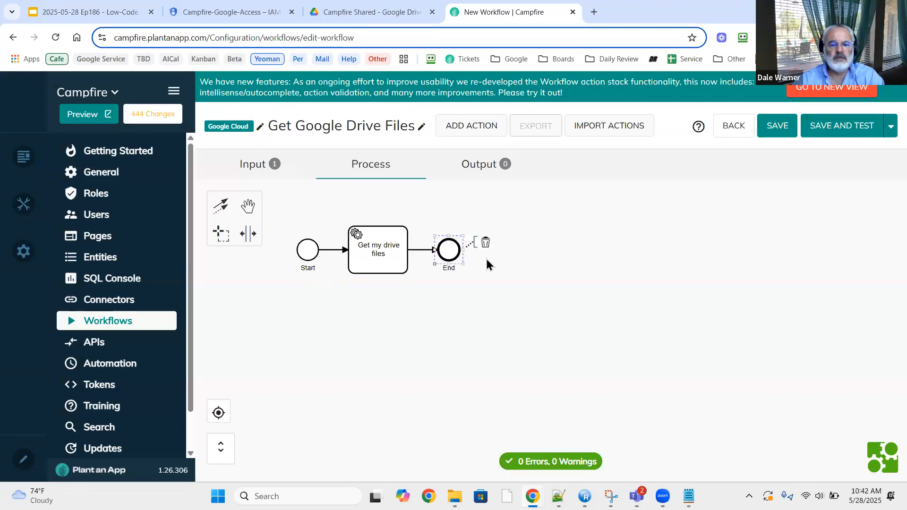
left_click(479, 165)
left_click(279, 246)
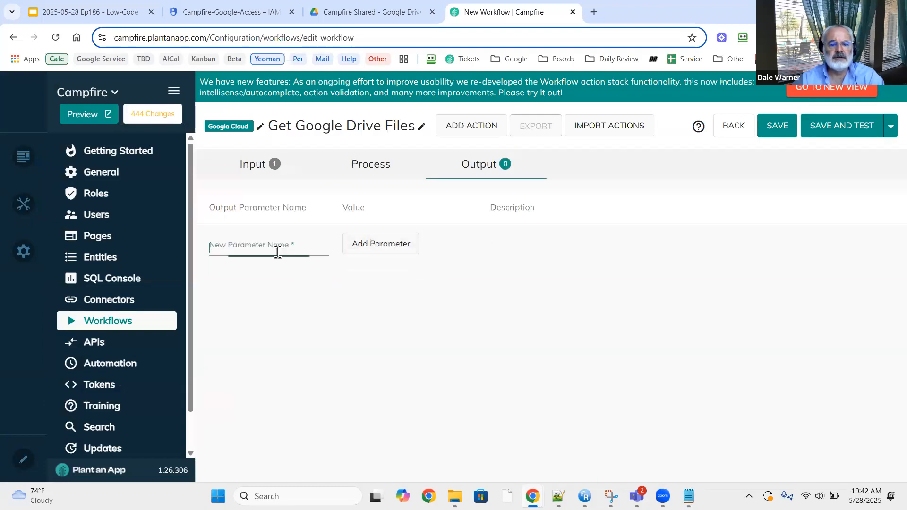
key("ctrl+v")
left_click(358, 250)
Set the DriveFiles output value to [DriveFiles] and save the workflow for testing.
left_click(361, 240)
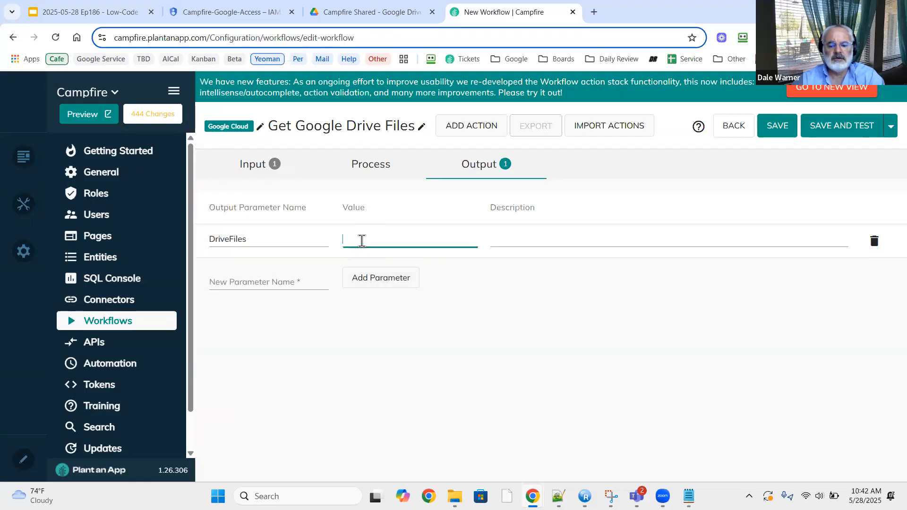
type("[")
key("ctrl+v")
type("]")
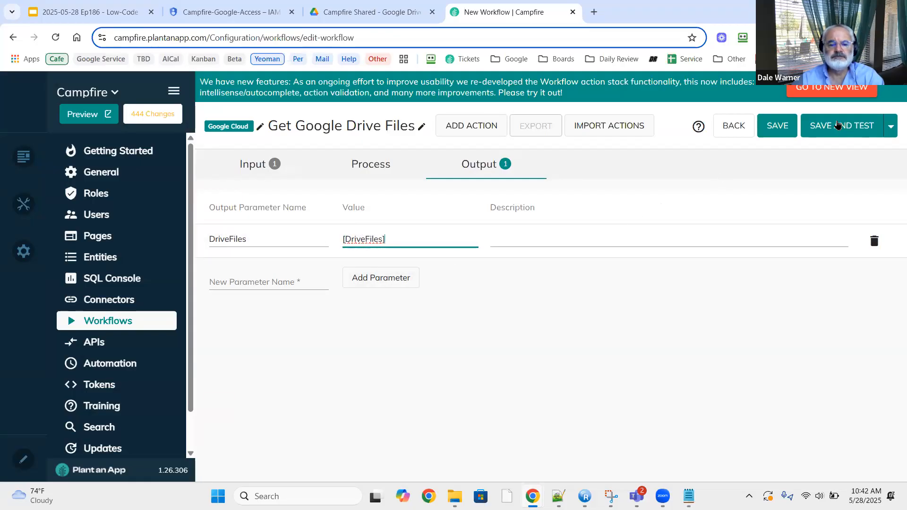
left_click(838, 124)
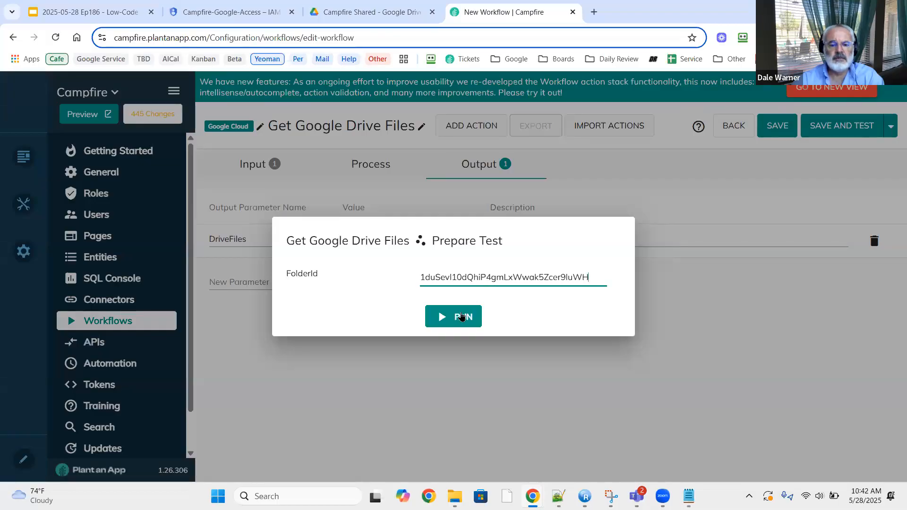
Run the FolderId test and copy the returned DriveFiles JSON over to Notepad++'s empty new 8 tab.
left_click(462, 316)
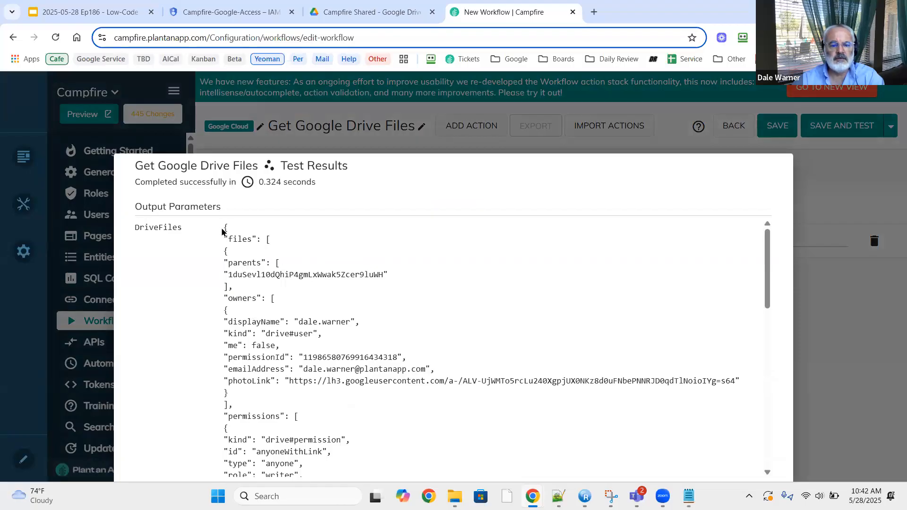
left_click_drag(223, 230, 326, 478)
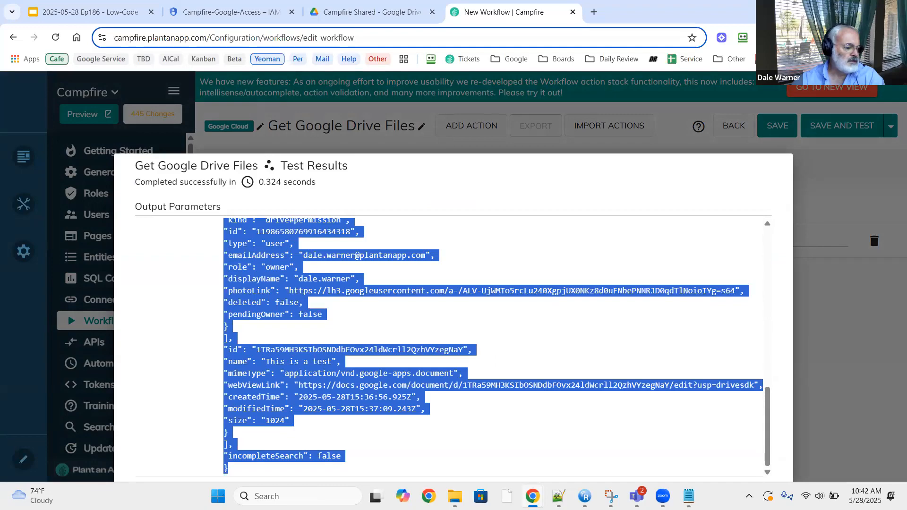
key("alt+Tab")
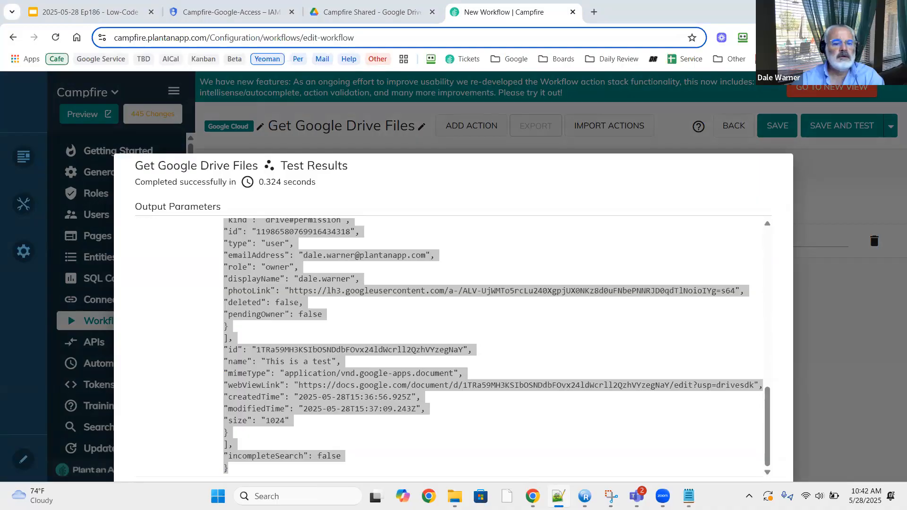
left_click_drag(461, 0, 461, 5)
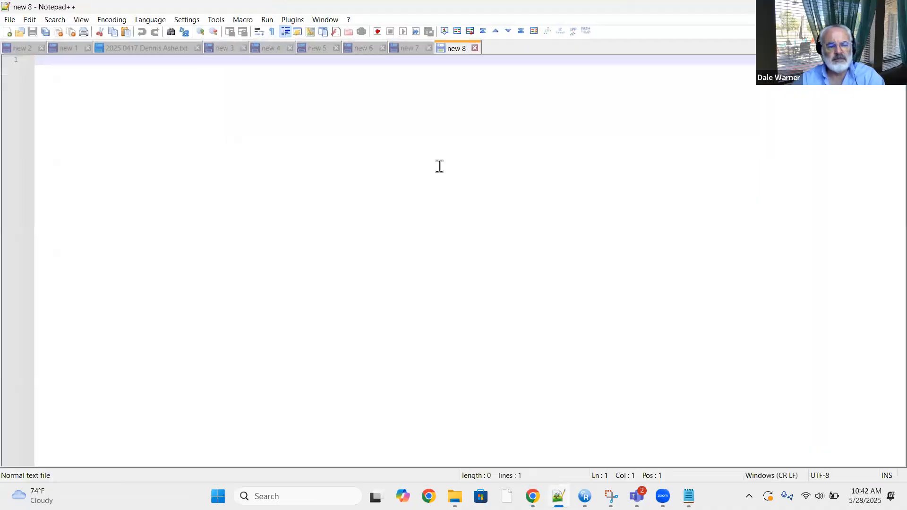
Paste the DriveFiles JSON into new 8 and pretty-print it with sorted keys.
key("ctrl+v")
key("ctrl+a")
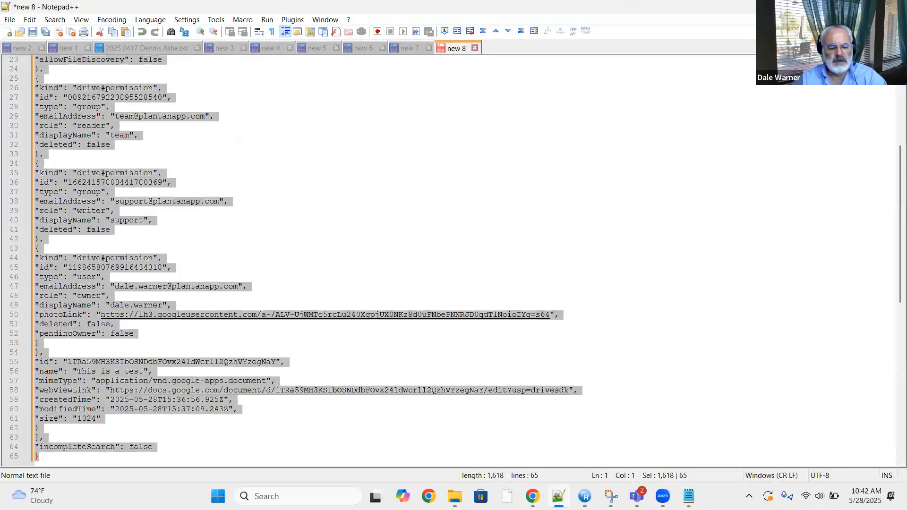
key("ctrl+alt+shift+p")
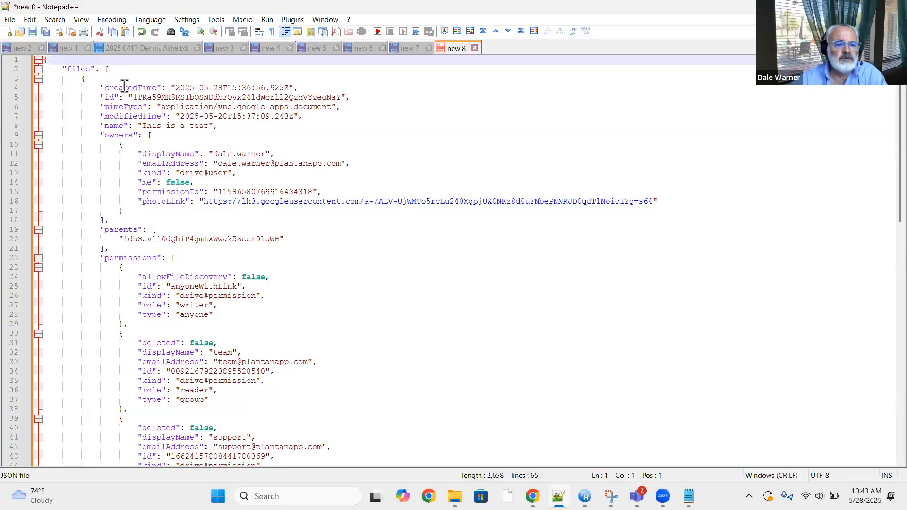
Review the formatted JSON, highlighting the 'This is a test' file name on line 8.
scroll(117, 137, "down", 9)
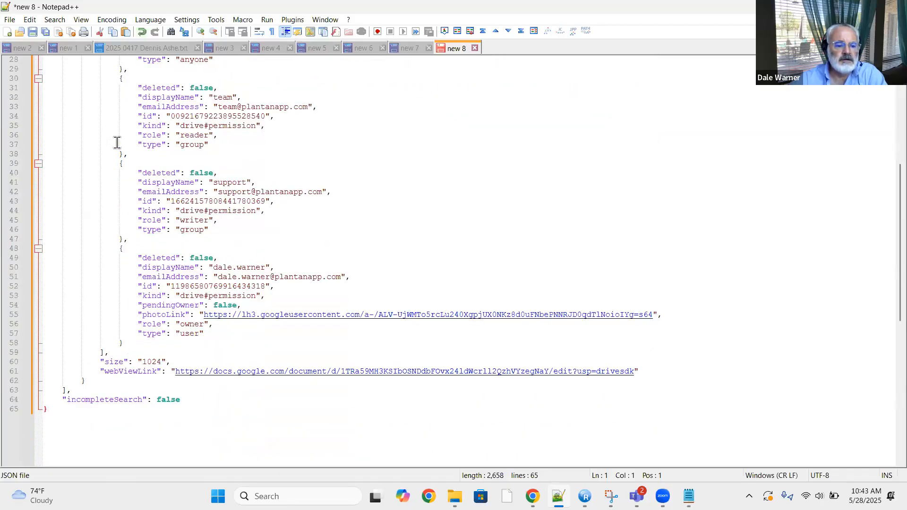
scroll(116, 143, "up", 9)
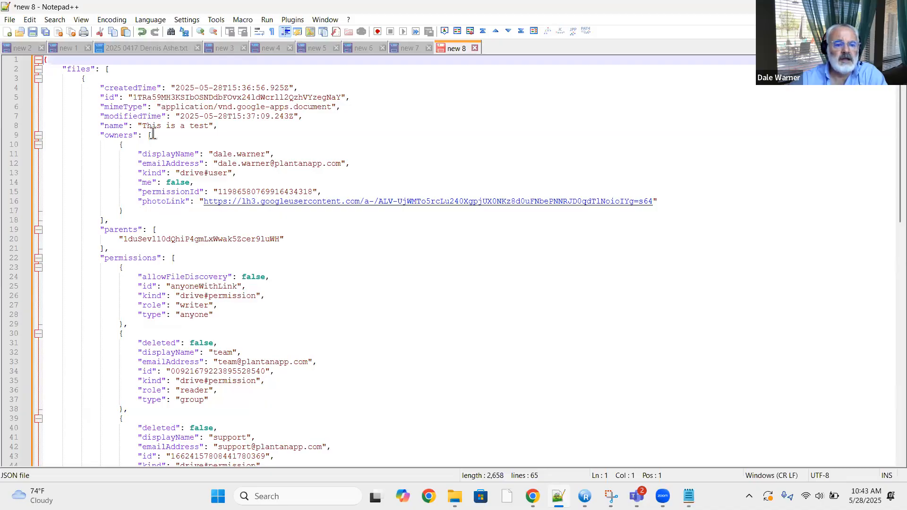
left_click_drag(147, 126, 214, 127)
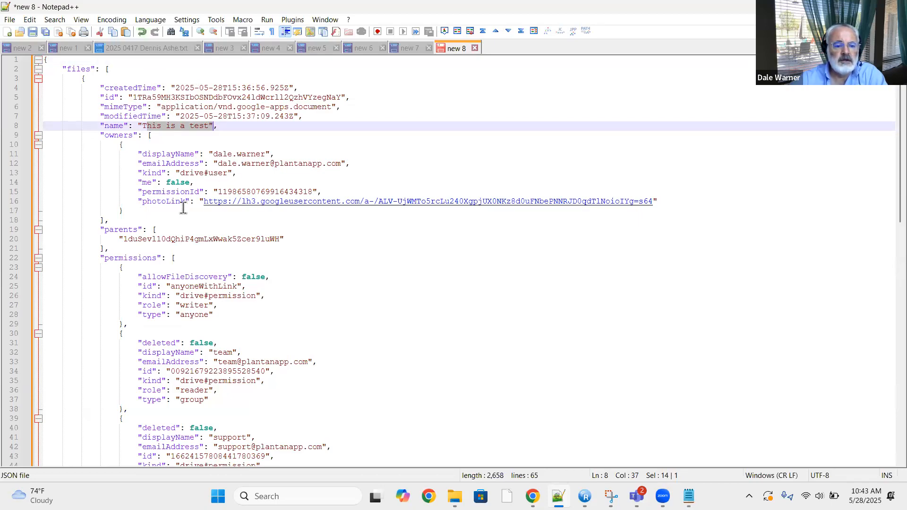
scroll(172, 218, "down", 2)
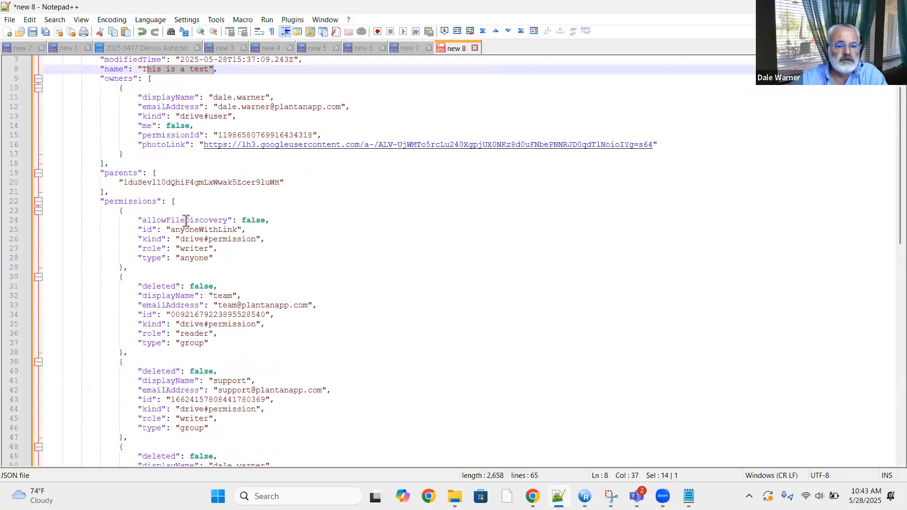
scroll(186, 219, "down", 1)
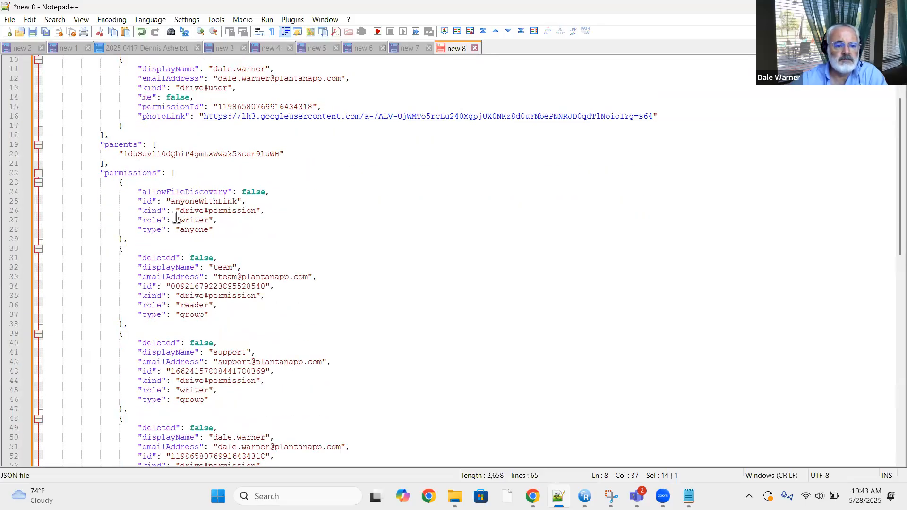
scroll(177, 215, "down", 1)
scroll(169, 219, "down", 1)
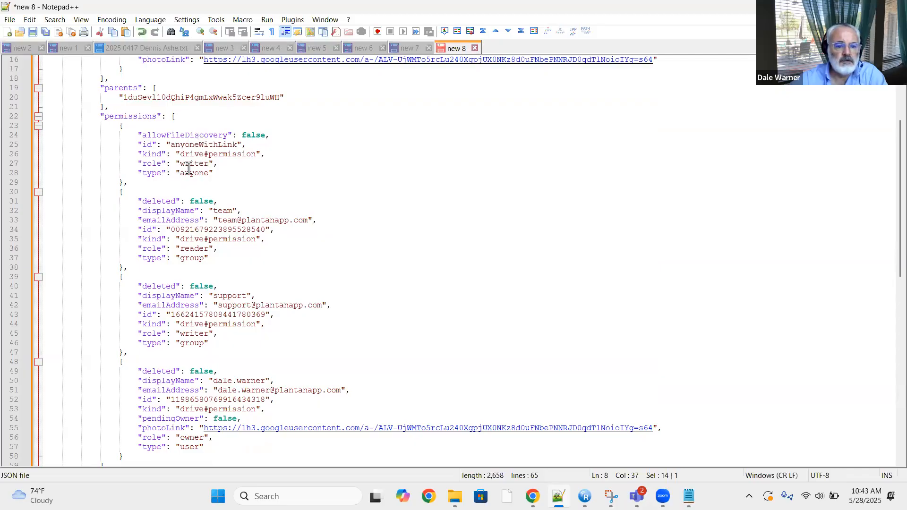
scroll(160, 203, "down", 4)
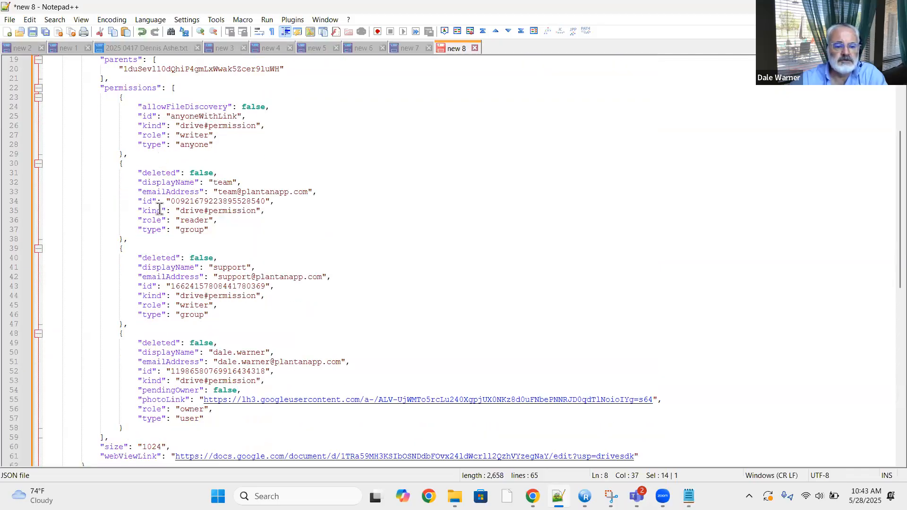
scroll(156, 261, "down", 2)
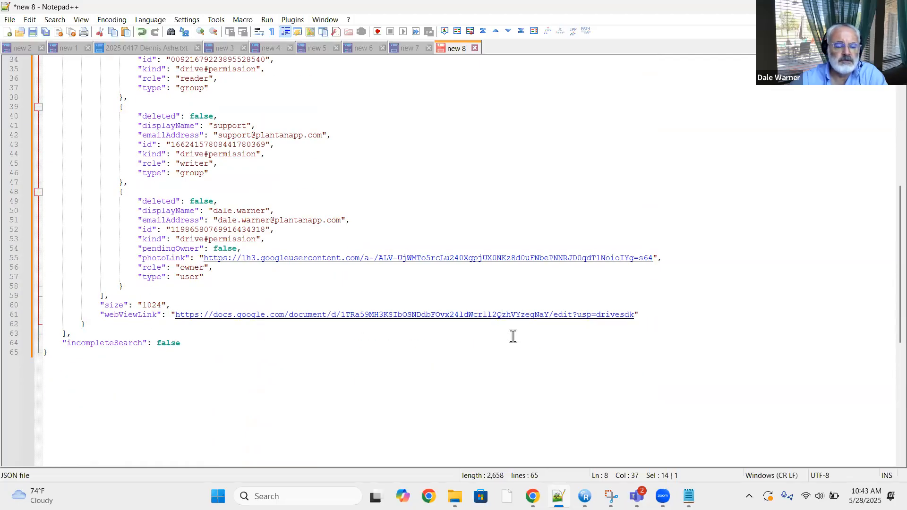
scroll(487, 366, "up", 11)
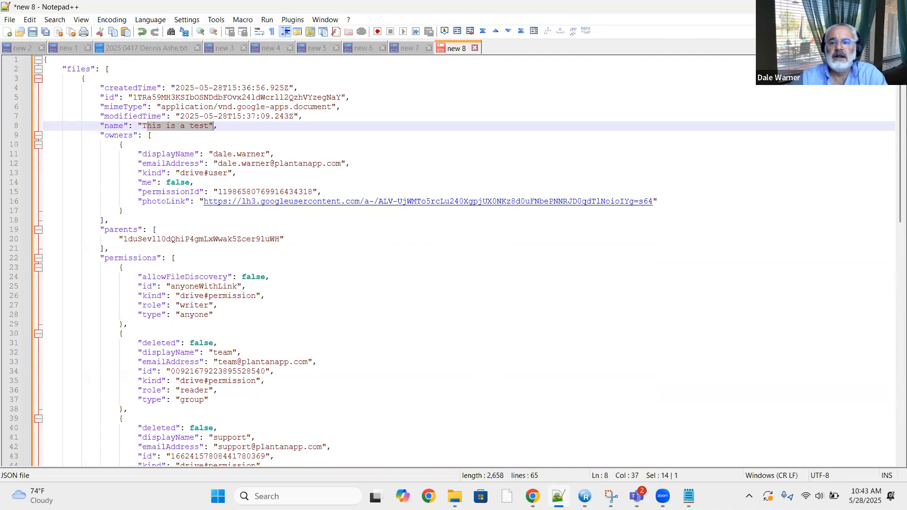
Move the 'This is a test' document in the Campfire Shared Drive folder to trash.
key("alt+Tab")
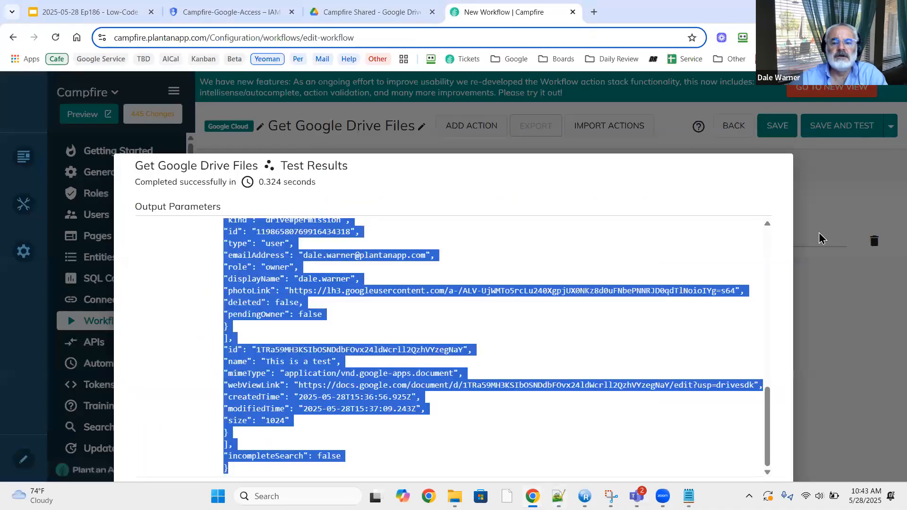
left_click(361, 19)
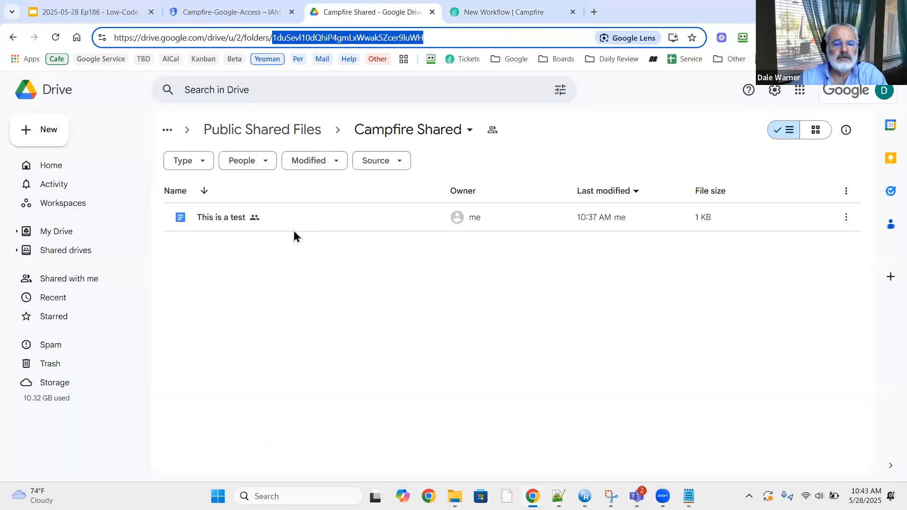
right_click(310, 219)
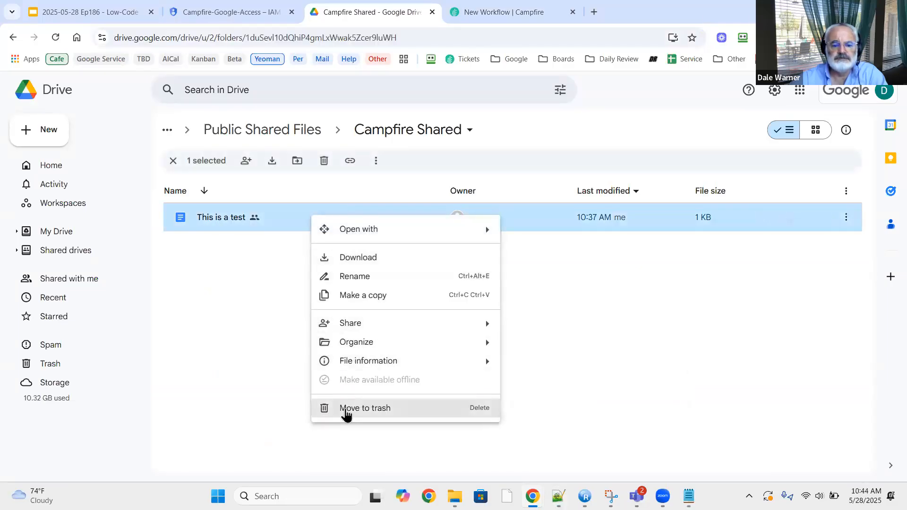
left_click(345, 409)
left_click(502, 324)
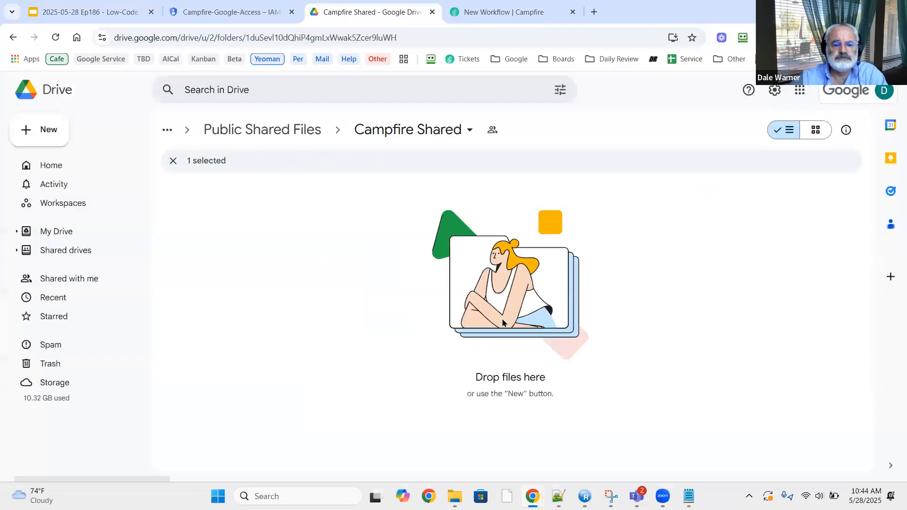
Rerun the workflow test against the now-empty folder and dismiss the results.
left_click(478, 11)
left_click(522, 317)
key("Escape")
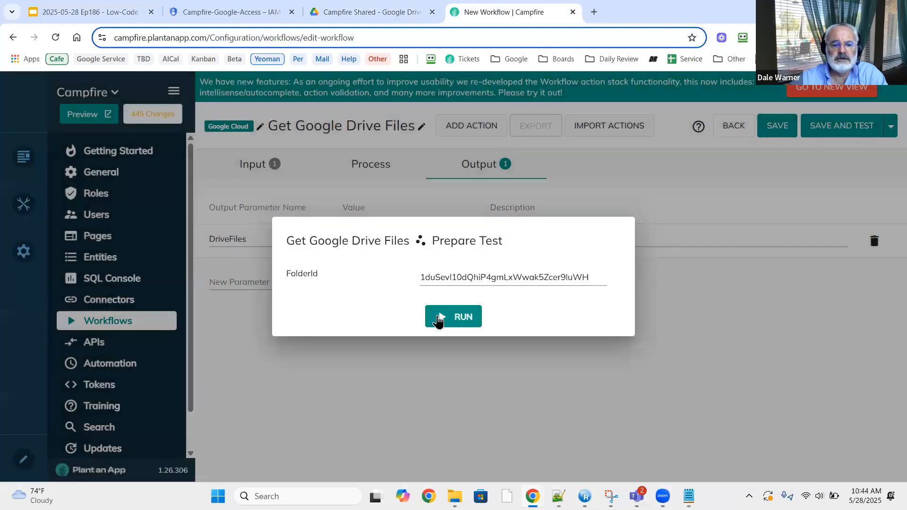
left_click(442, 318)
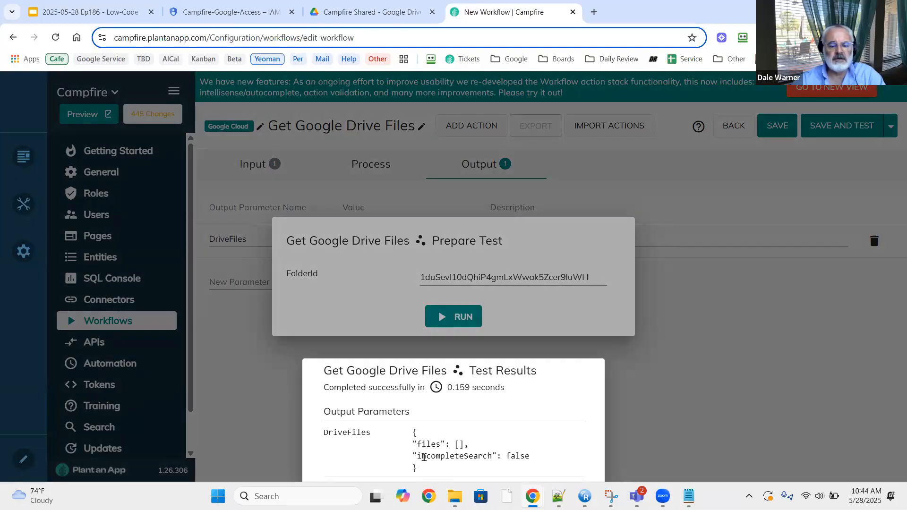
left_click(674, 393)
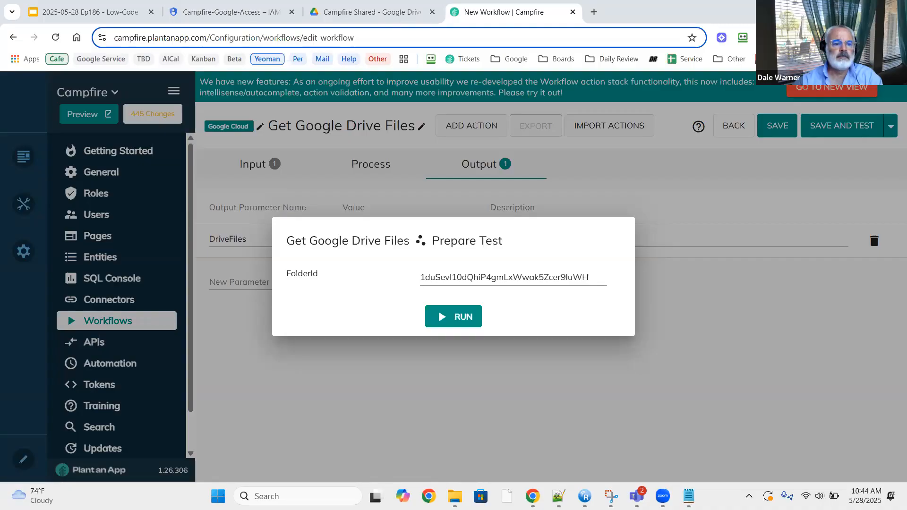
Close the test dialog and start a new workflow from the Workflows list.
left_click(85, 12)
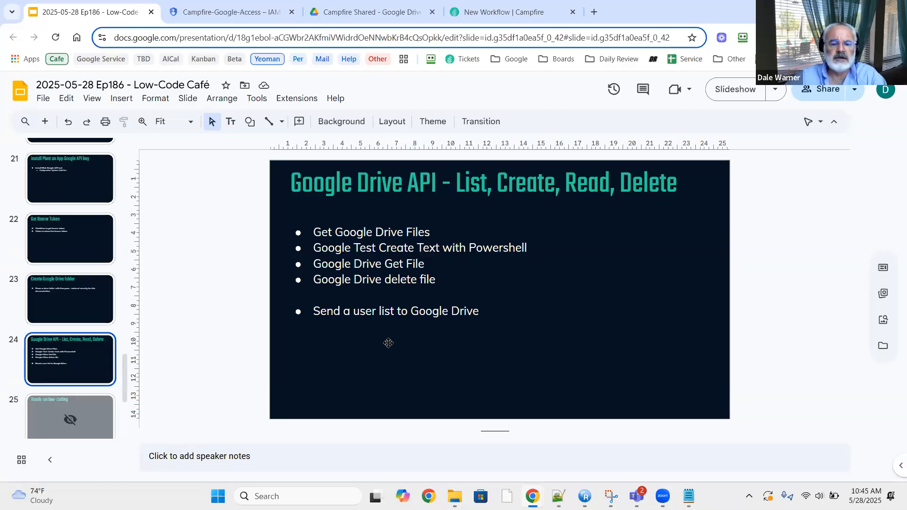
left_click(517, 10)
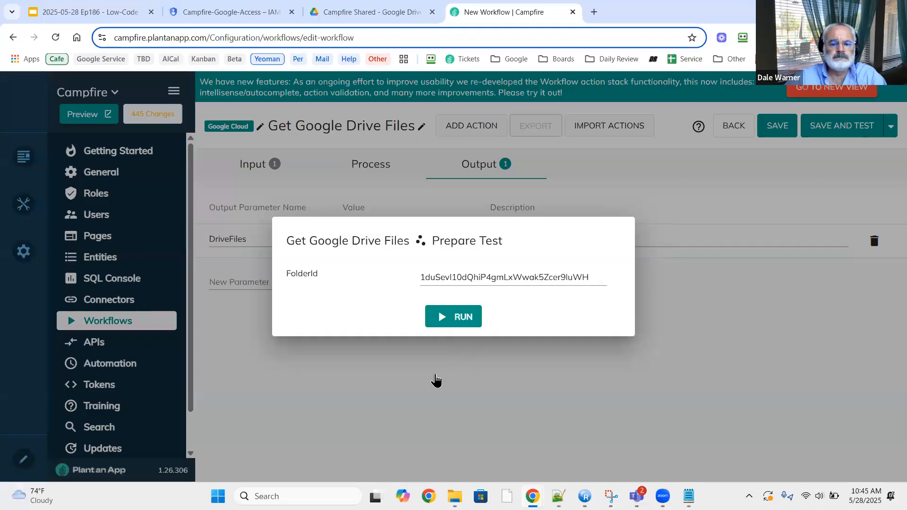
left_click(436, 381)
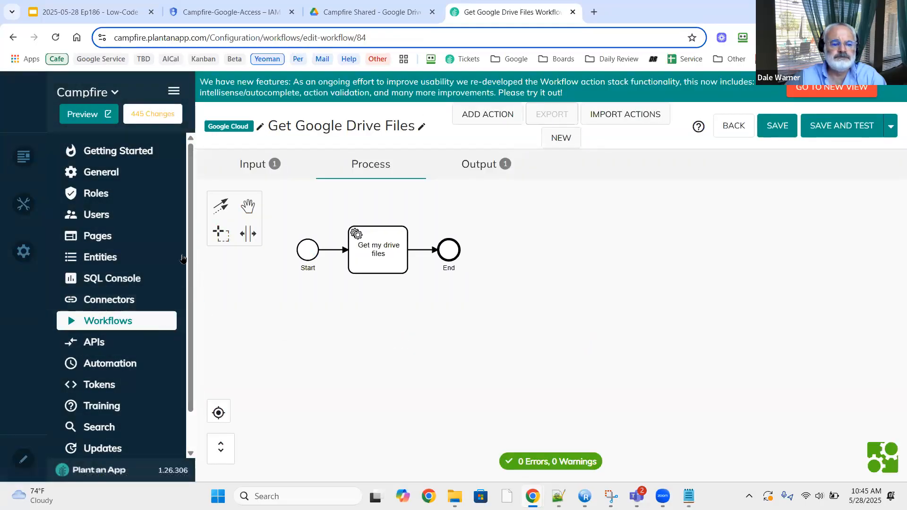
left_click(117, 321)
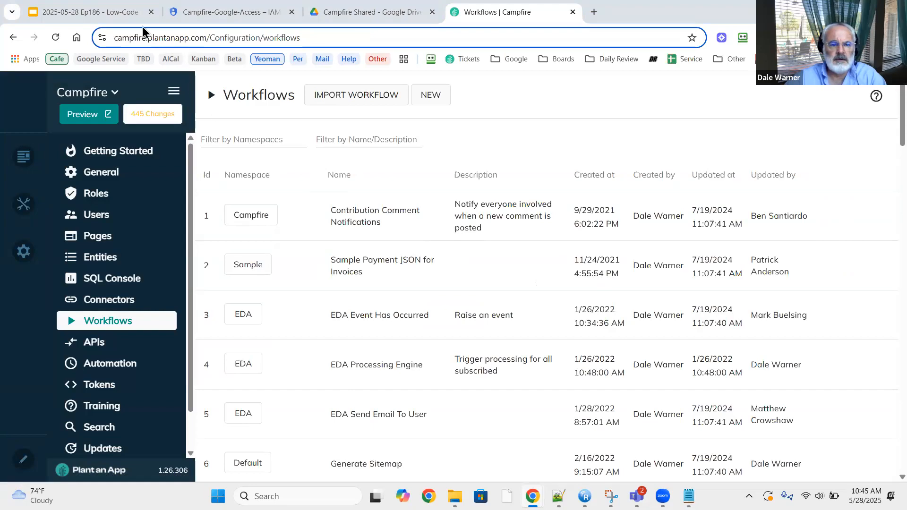
left_click(430, 94)
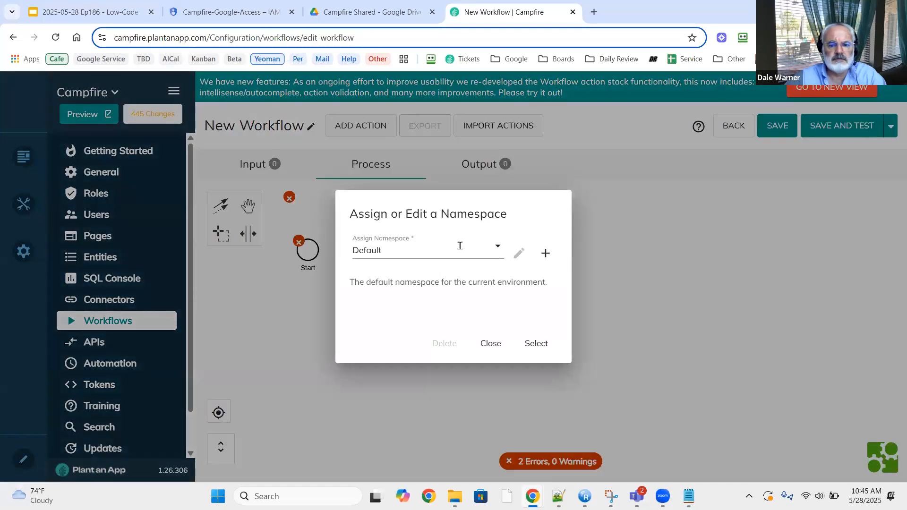
Assign the Google Cloud namespace to the new workflow.
left_click(423, 247)
type("g")
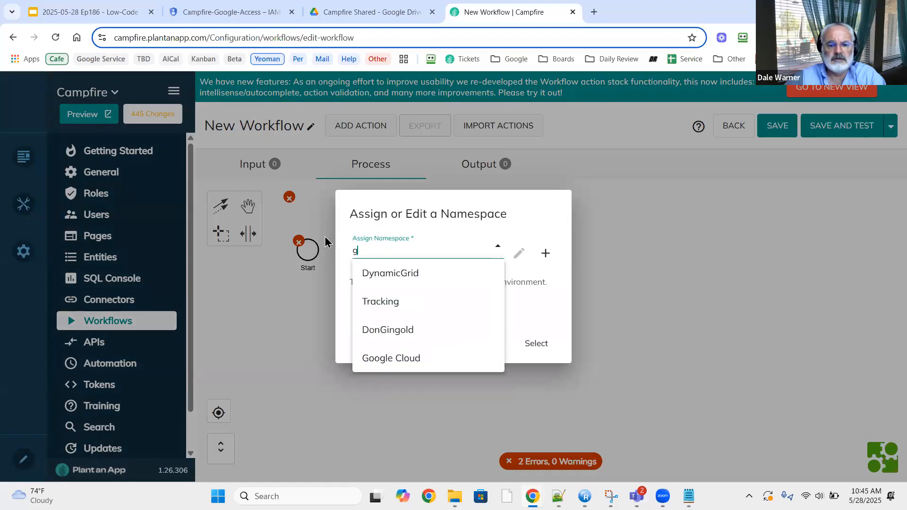
left_click(373, 358)
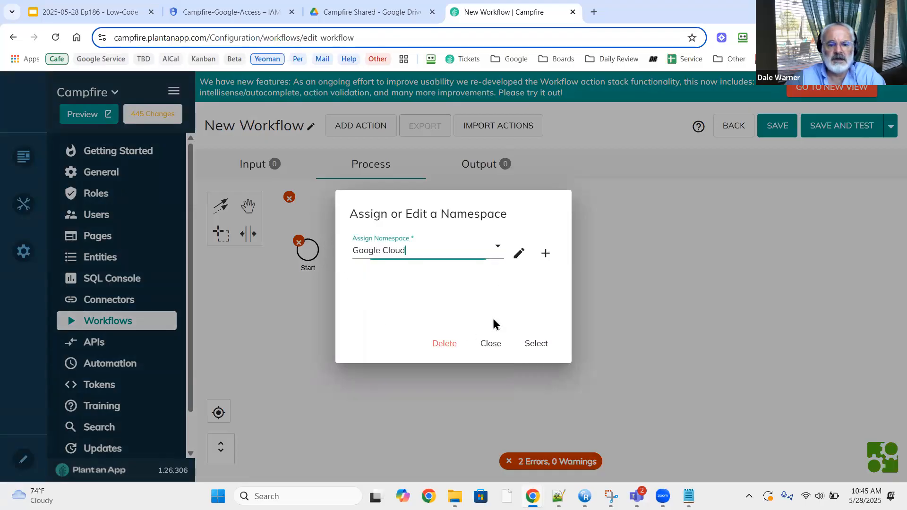
left_click(536, 343)
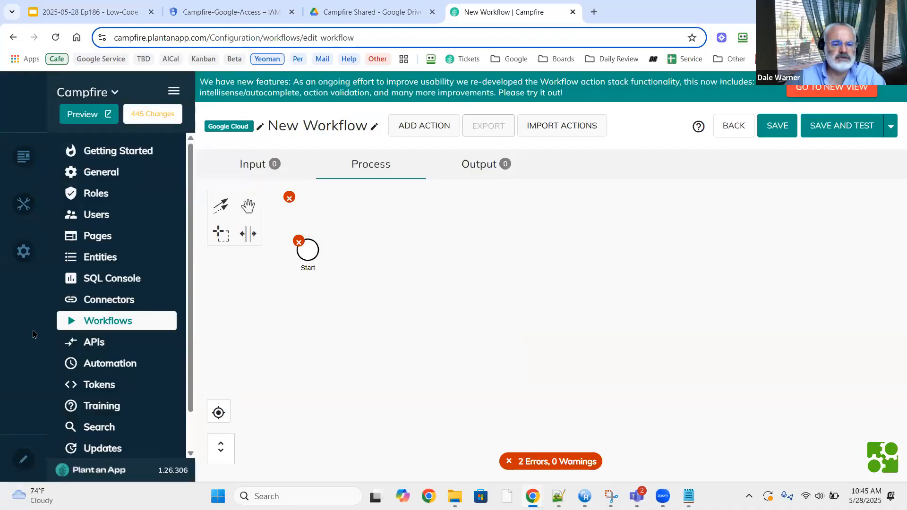
Name the workflow 'Google Test Create Text with Powershell' with description 'create a text file'.
left_click(75, 12)
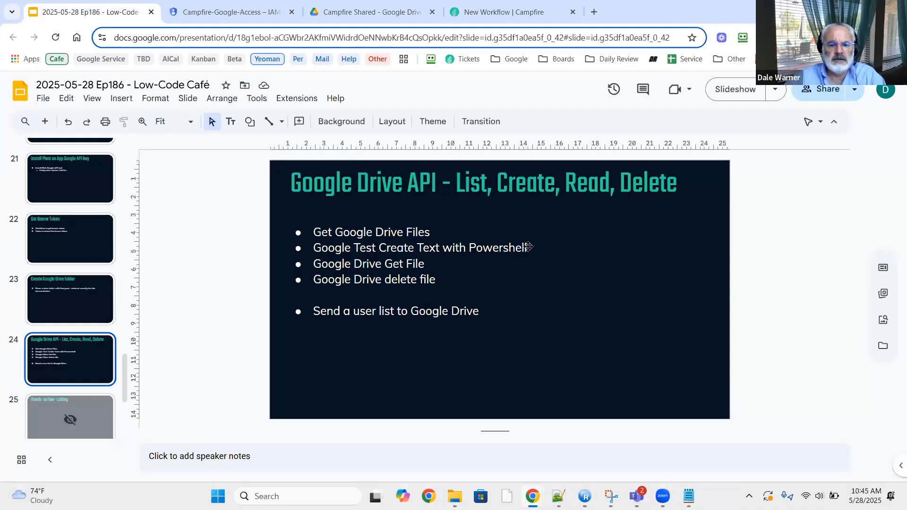
left_click_drag(529, 248, 301, 246)
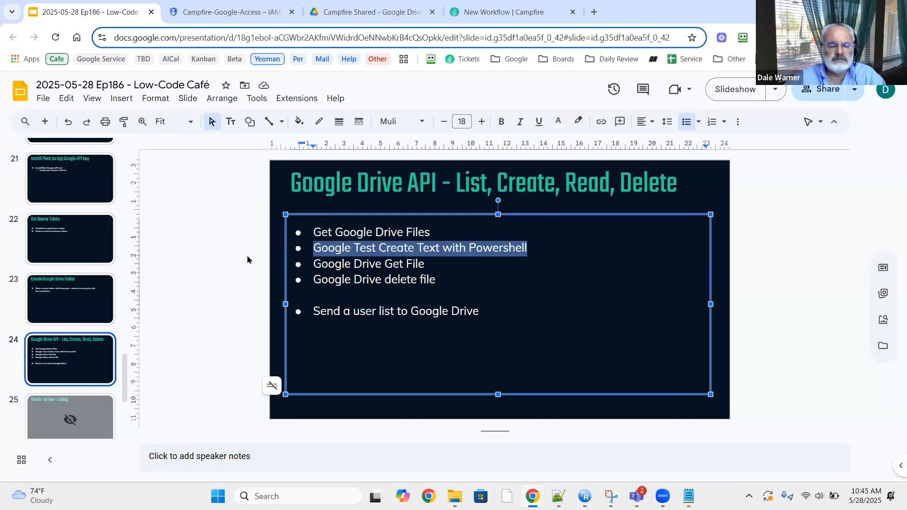
left_click(496, 13)
left_click(375, 126)
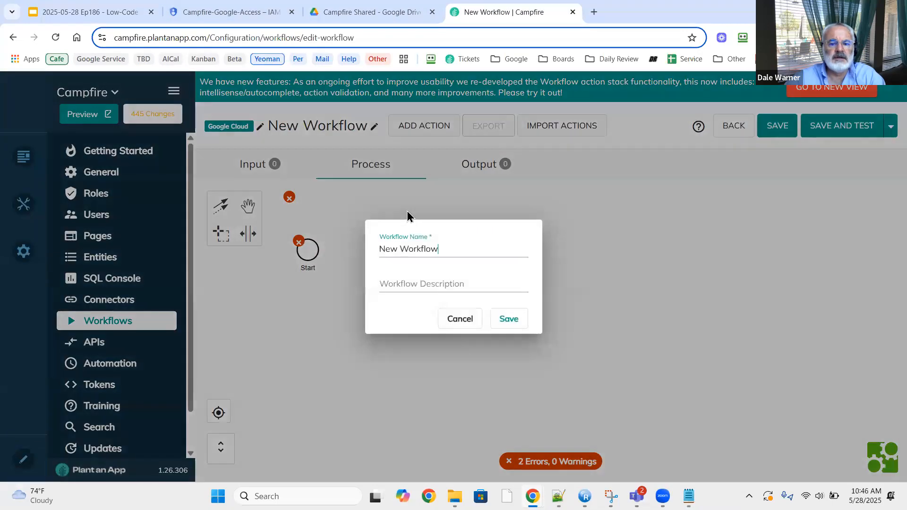
key("ctrl+a")
type("Google Test Create Text with Powershell")
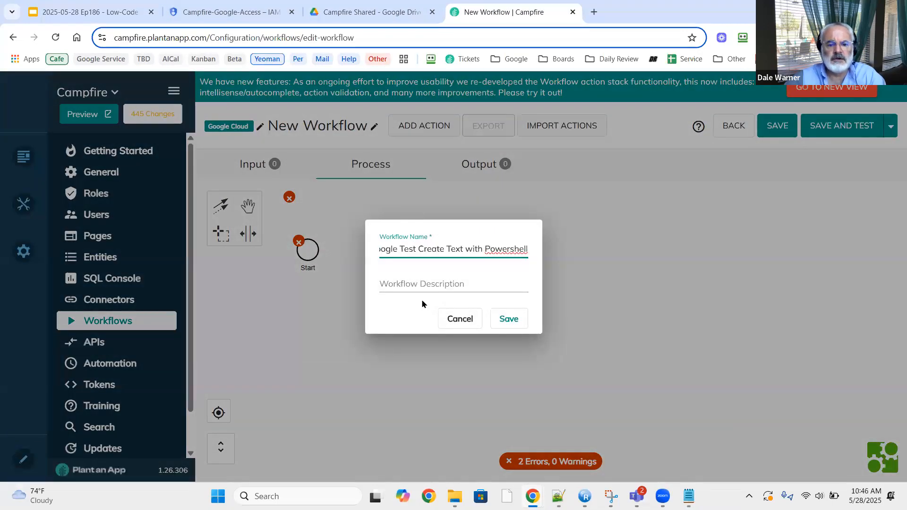
left_click(431, 282)
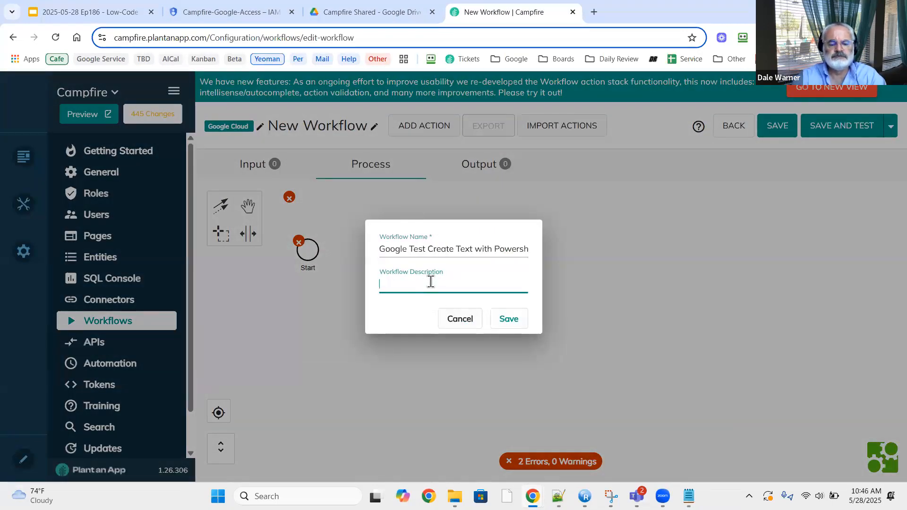
type("create a text file")
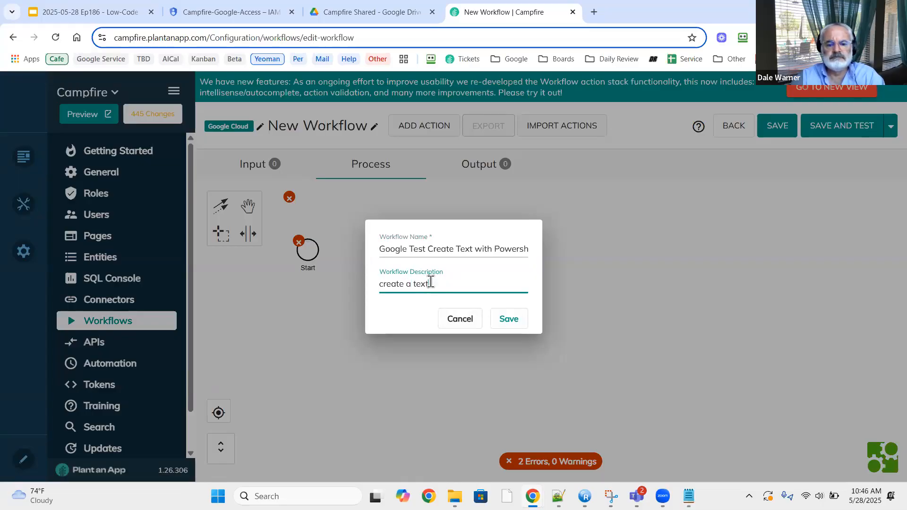
left_click(518, 321)
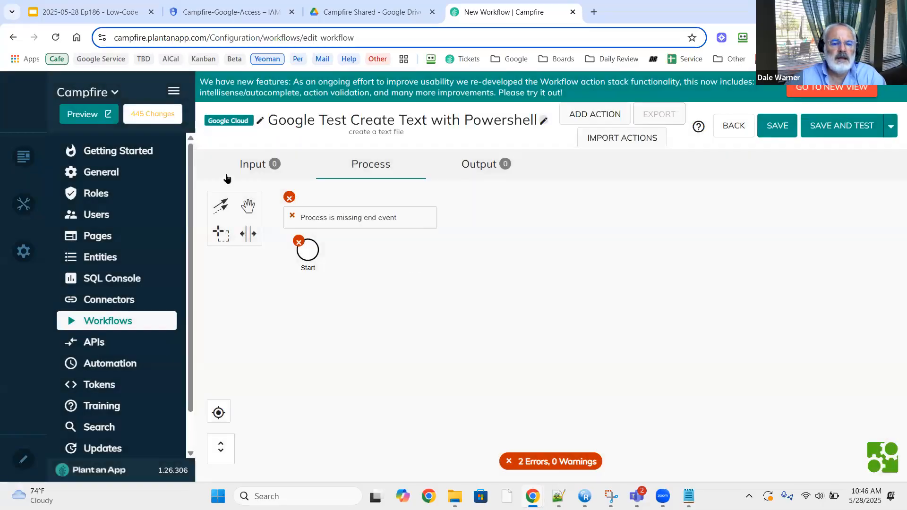
left_click(255, 167)
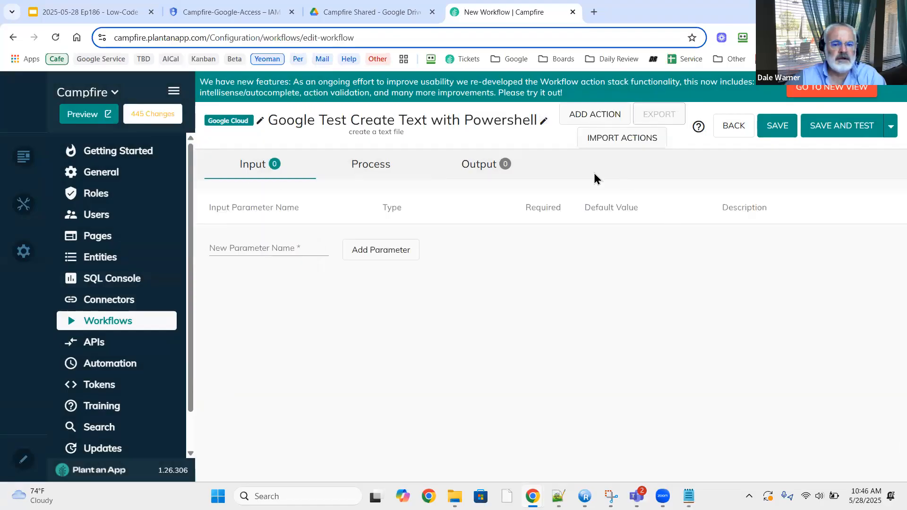
Add a FolderId input parameter defaulting to the copied folder ID.
left_click(255, 249)
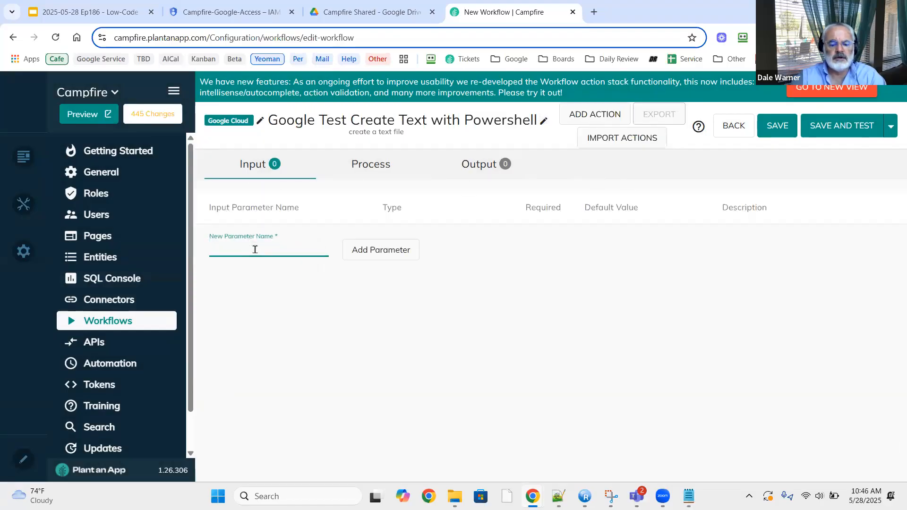
type("FolderId")
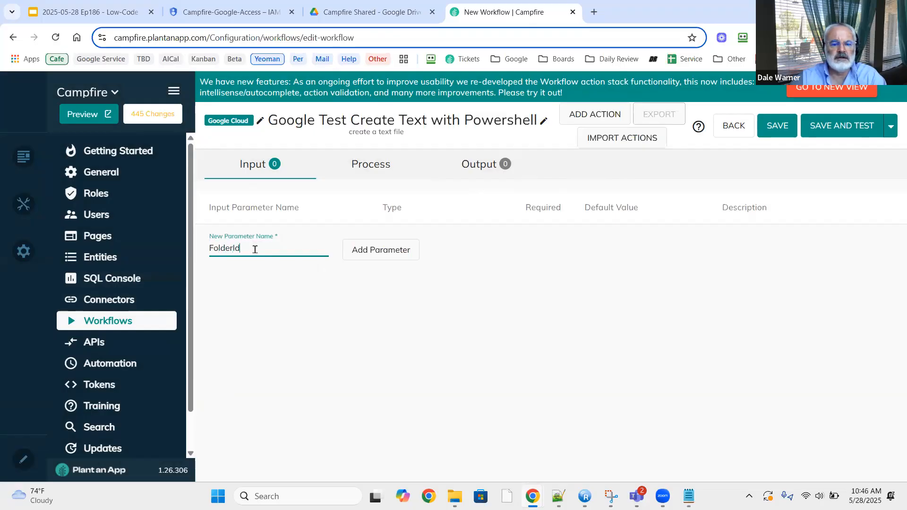
left_click(398, 249)
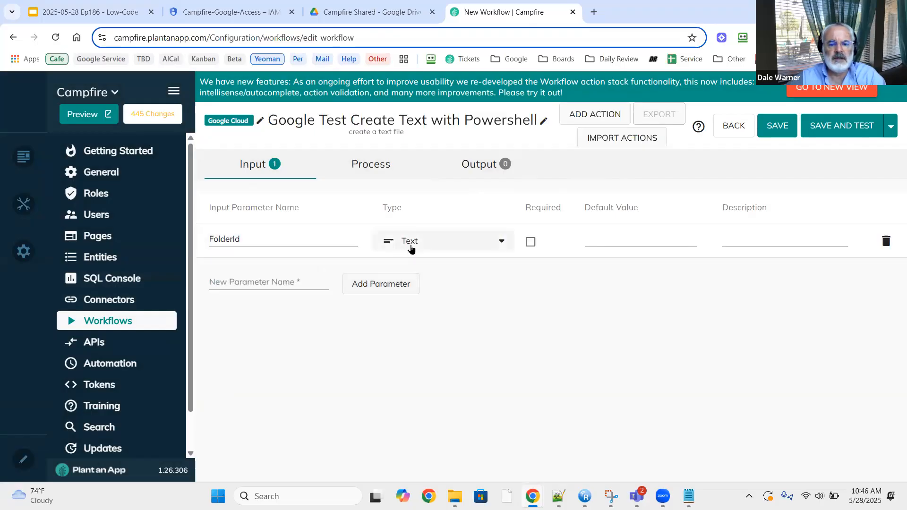
left_click(618, 238)
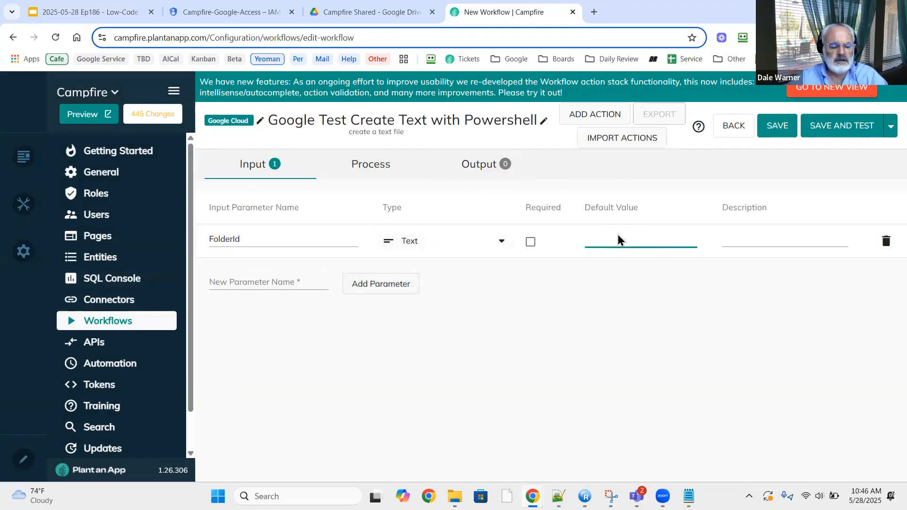
key("super+v")
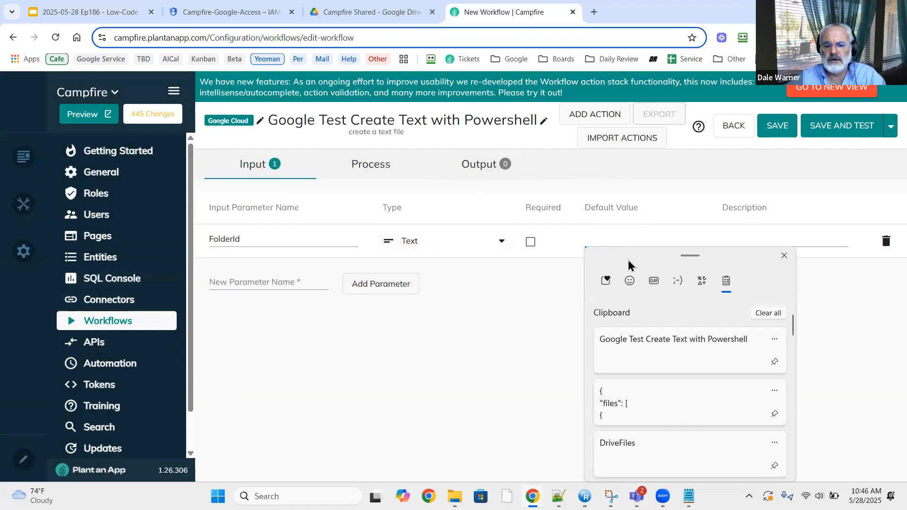
scroll(628, 359, "down", 2)
scroll(622, 412, "down", 3)
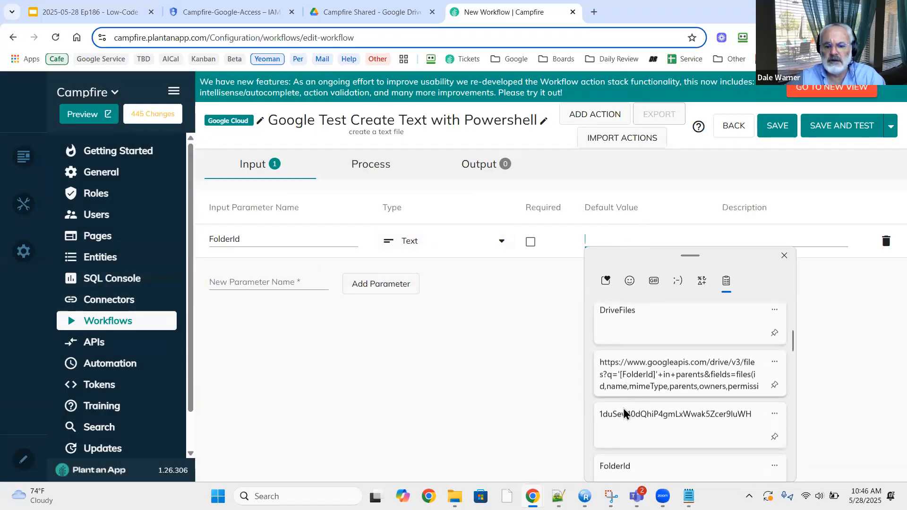
left_click(622, 409)
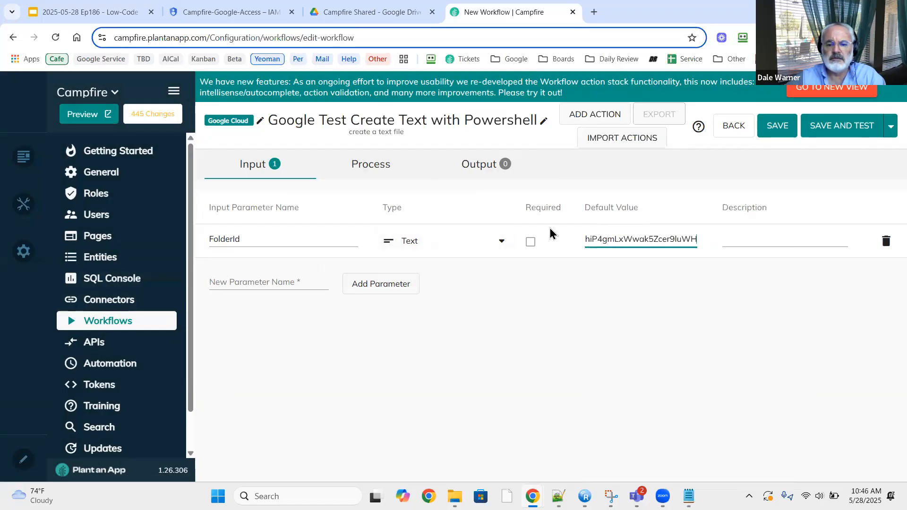
Add a TextFileName input parameter with default value myFile.txt.
left_click(261, 281)
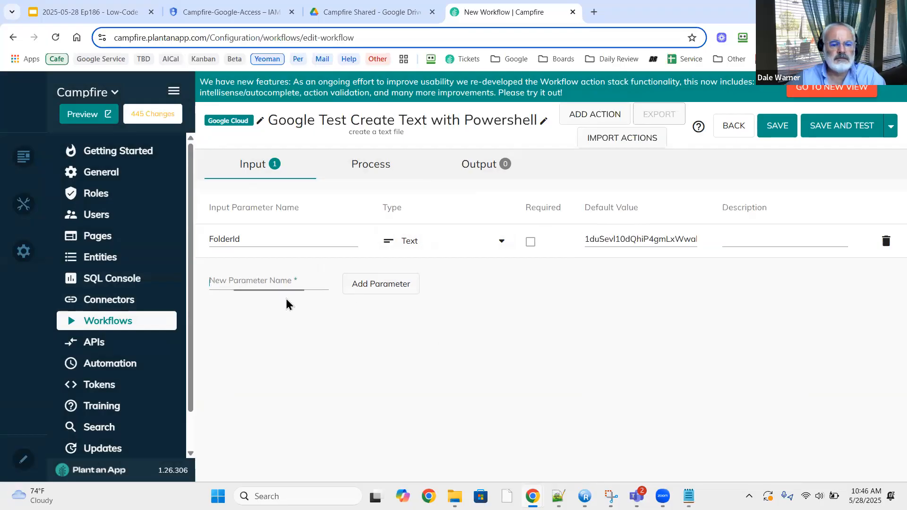
type("Te")
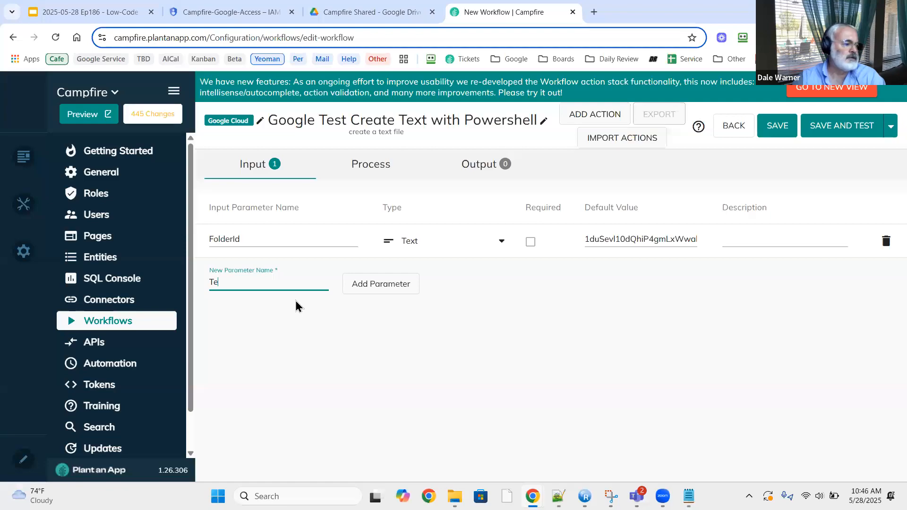
type("xtFileName")
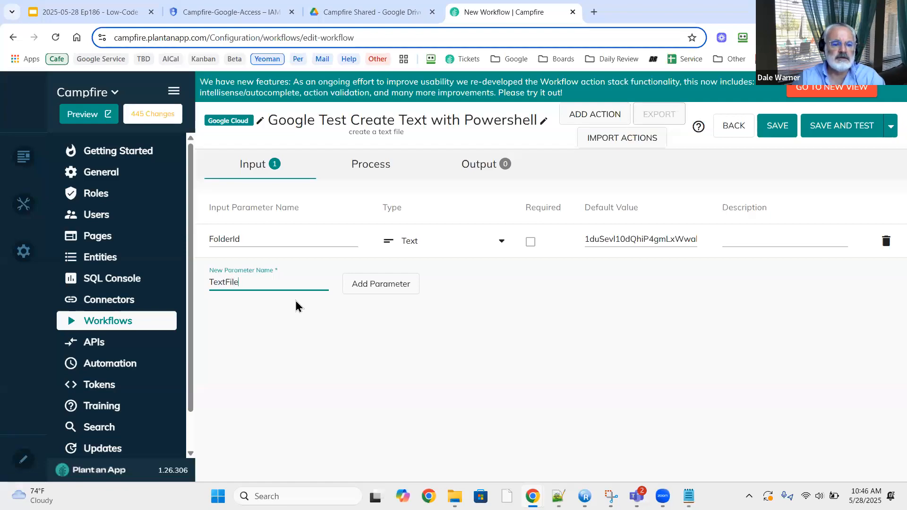
left_click(388, 288)
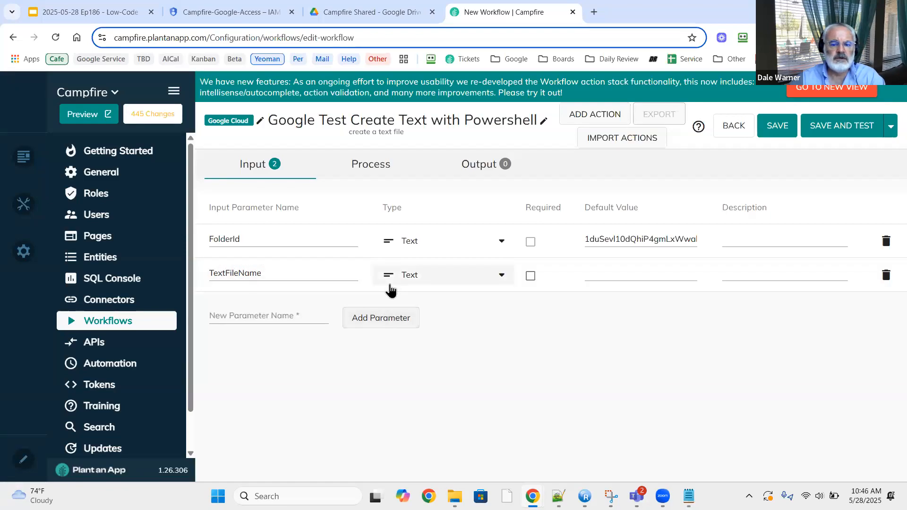
left_click(618, 274)
type("myFile.txt")
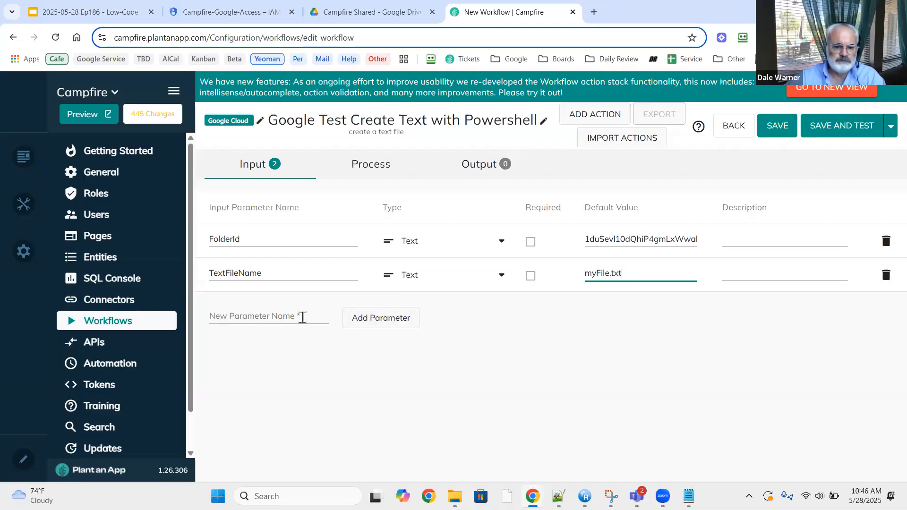
Enter TextContent as the next new input parameter name.
left_click(302, 317)
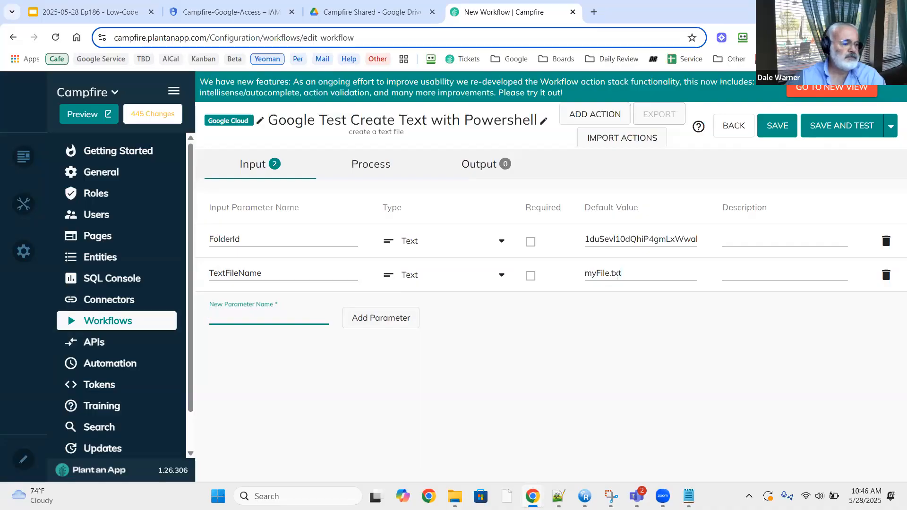
type("Tex")
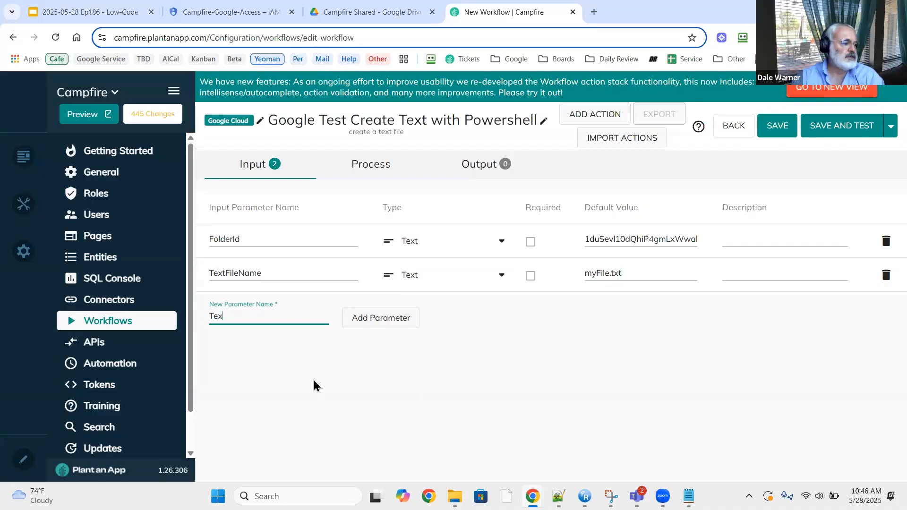
type("tConten")
key("BackSpace")
key("BackSpace")
type("ntent")
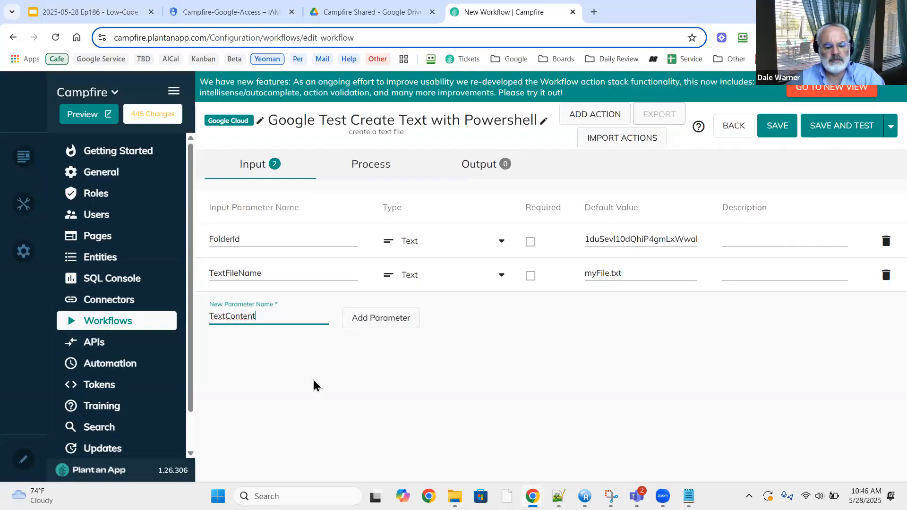
key("ctrl+a")
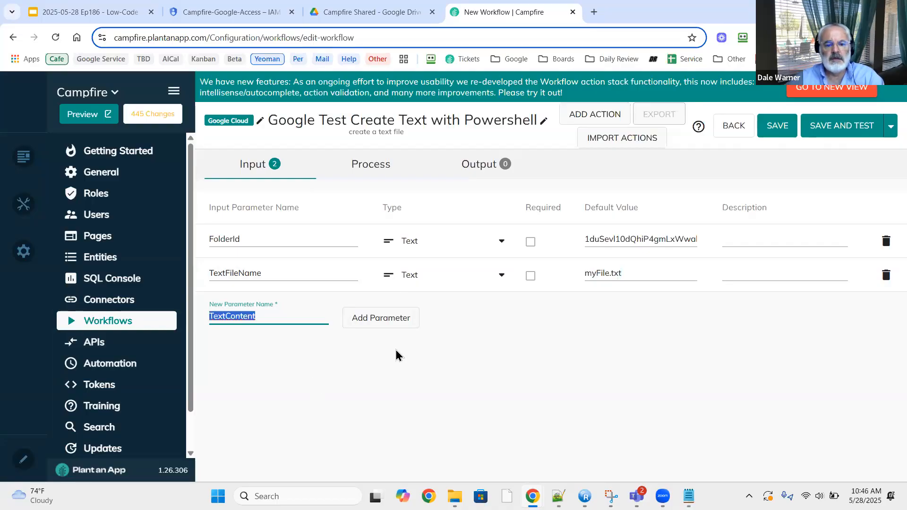
Add TextContent as a Large Text input defaulting to 'This is test content'.
left_click(419, 312)
left_click(442, 310)
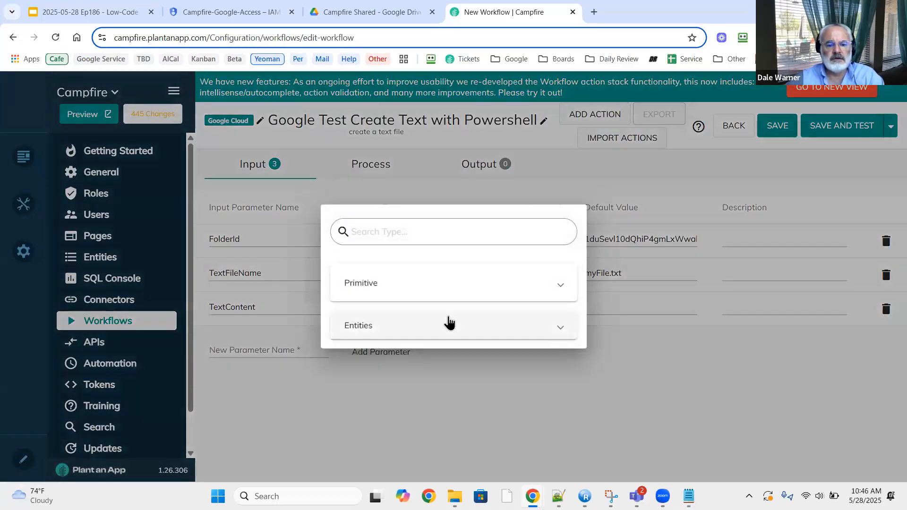
left_click(450, 310)
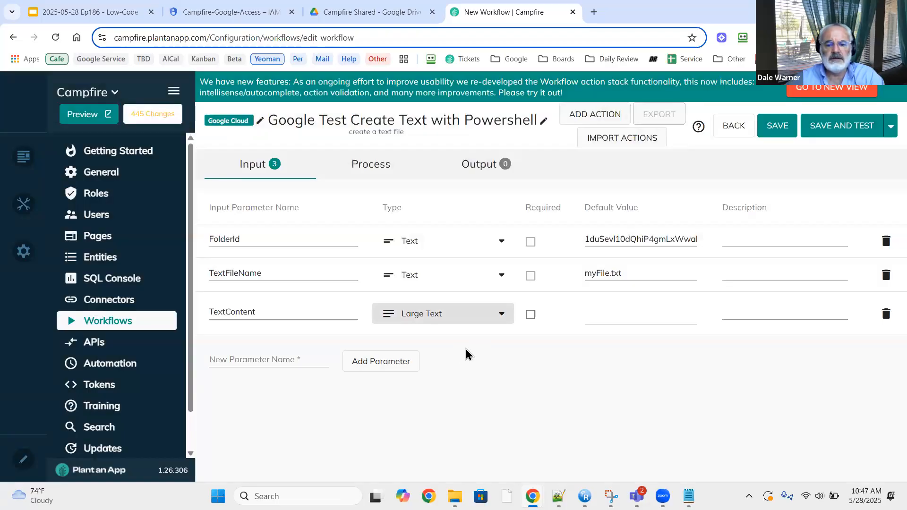
left_click(606, 308)
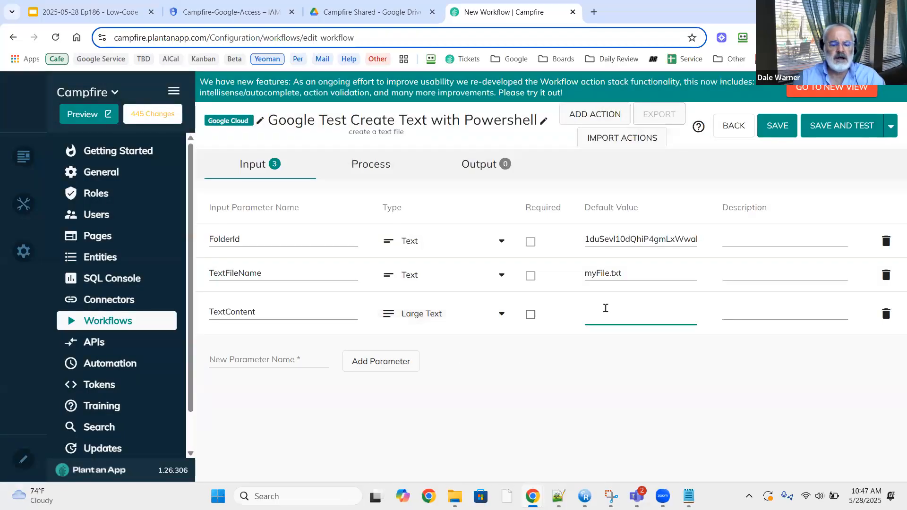
type("This is")
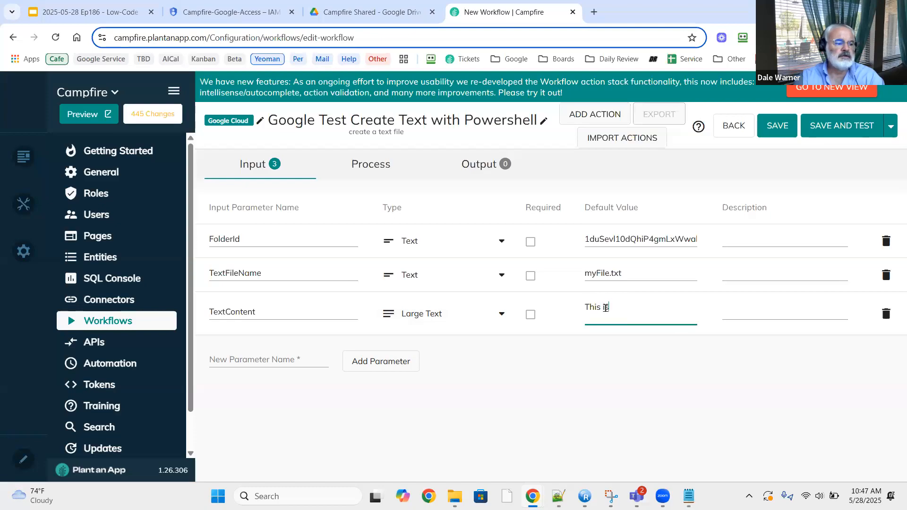
type(" Te")
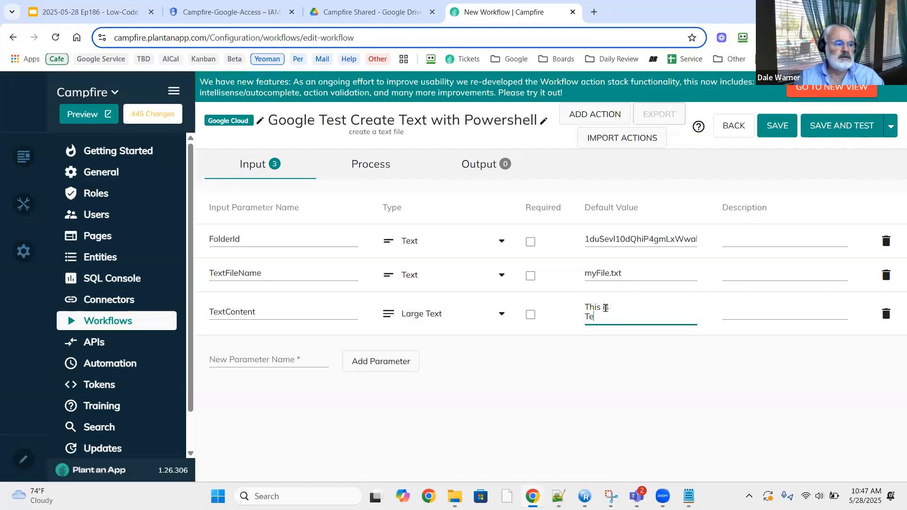
key("BackSpace")
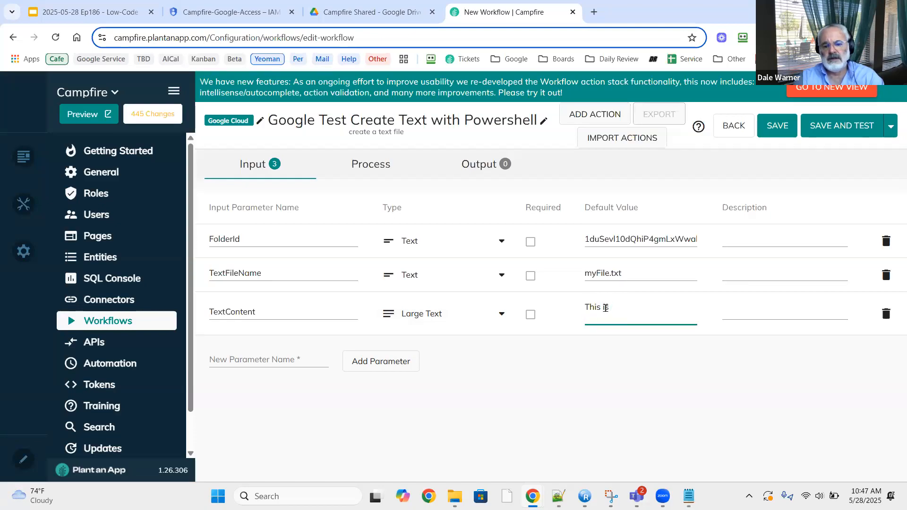
type("est content")
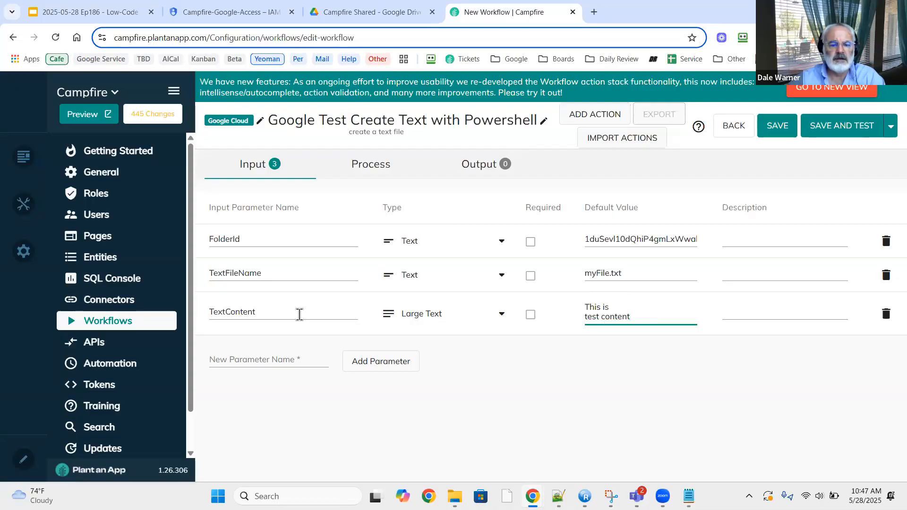
Select the TextFileName parameter name, then show the process diagram and select Start.
left_click(303, 276)
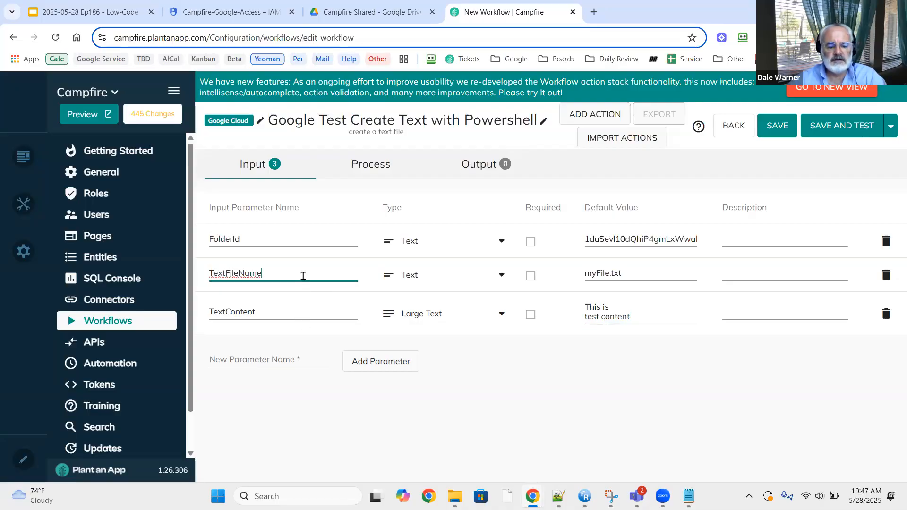
double_click(303, 276)
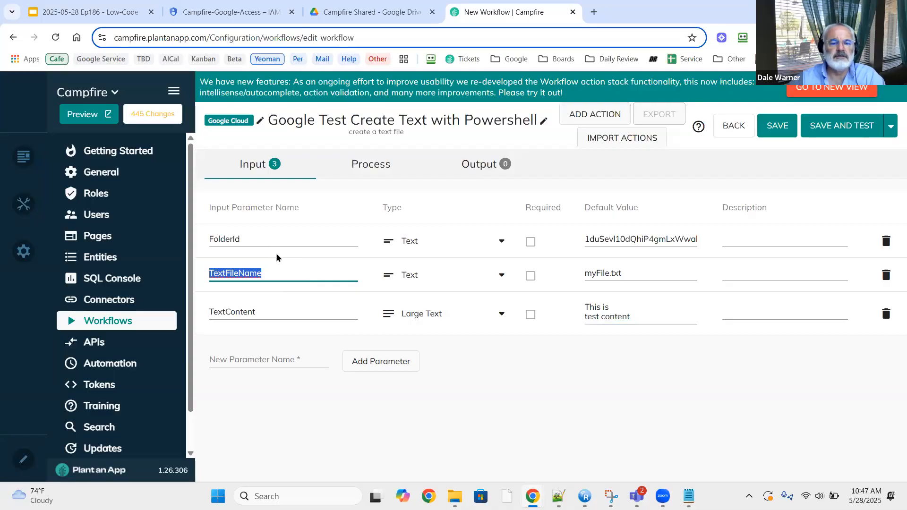
left_click(357, 170)
left_click(307, 257)
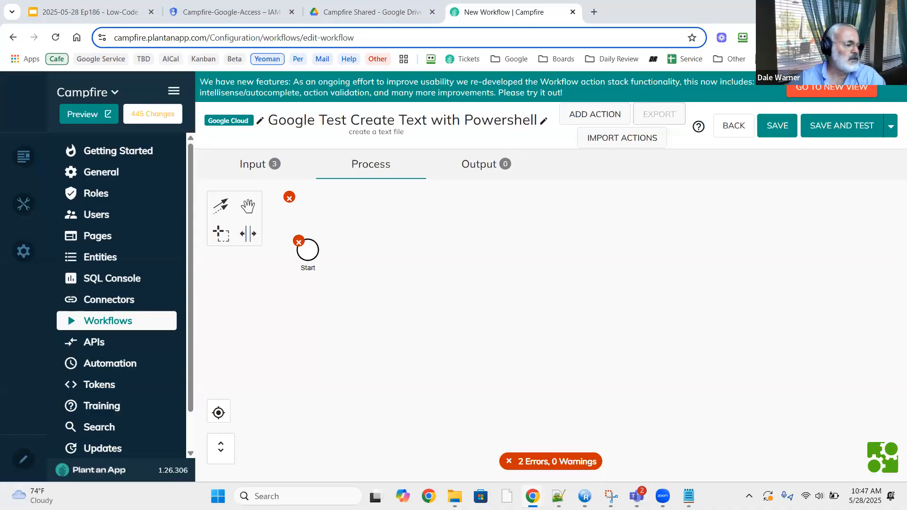
Add a Run PowerShell Script action after Start, found by searching 'po'.
left_click(313, 251)
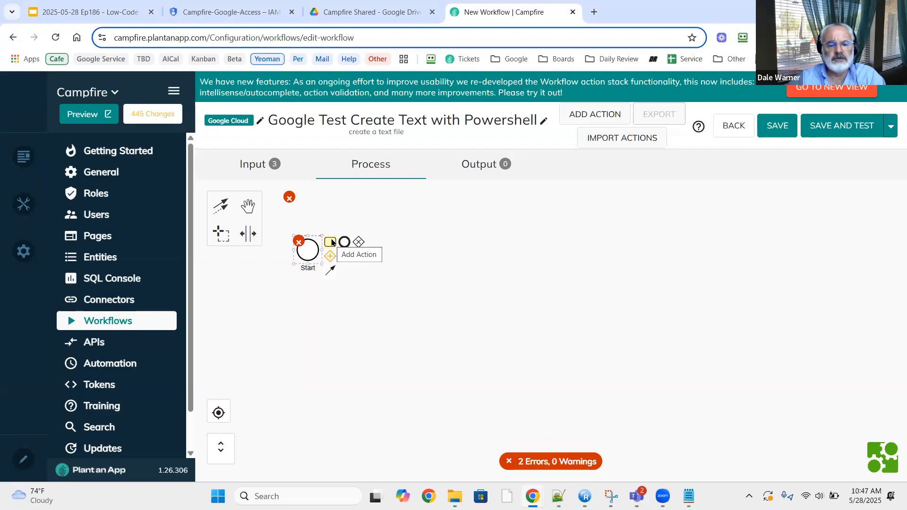
left_click(331, 242)
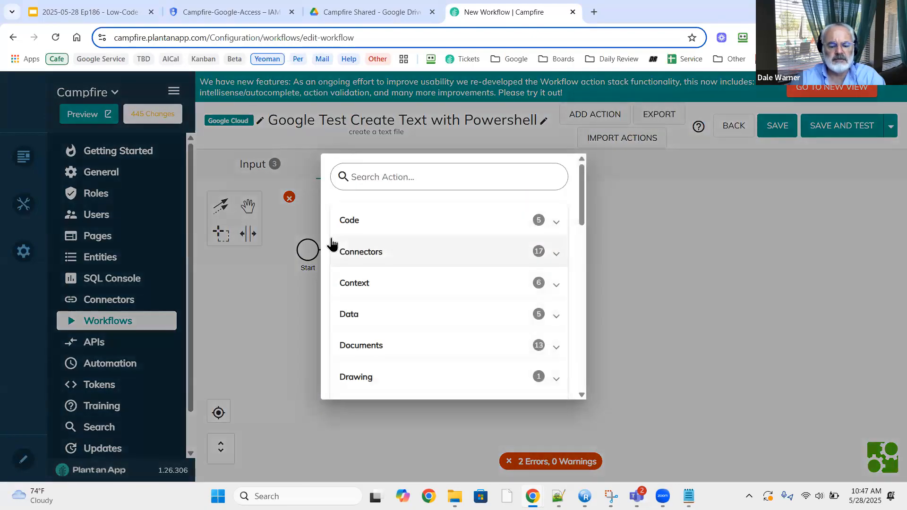
type("po")
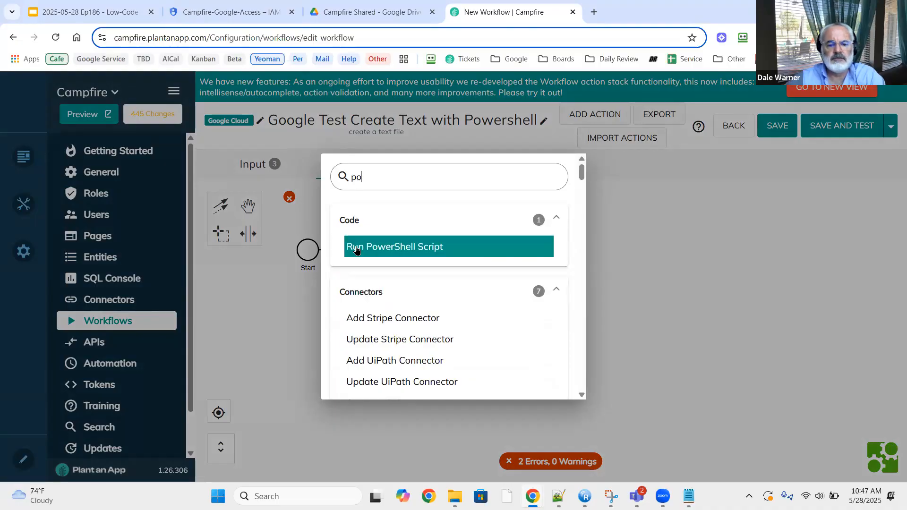
left_click(347, 246)
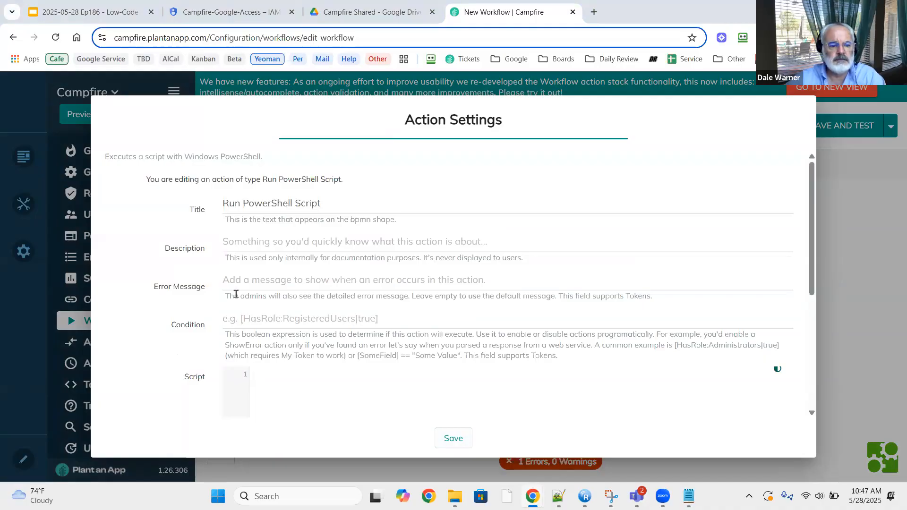
Paste the Google Drive multipart-upload script into the PowerShell action's Script editor.
scroll(337, 284, "down", 3)
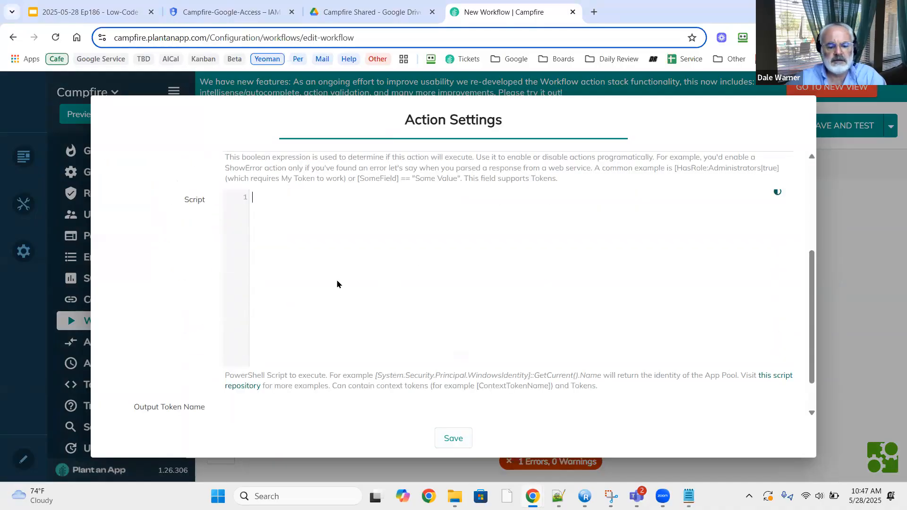
left_click(336, 280)
key("ctrl+v")
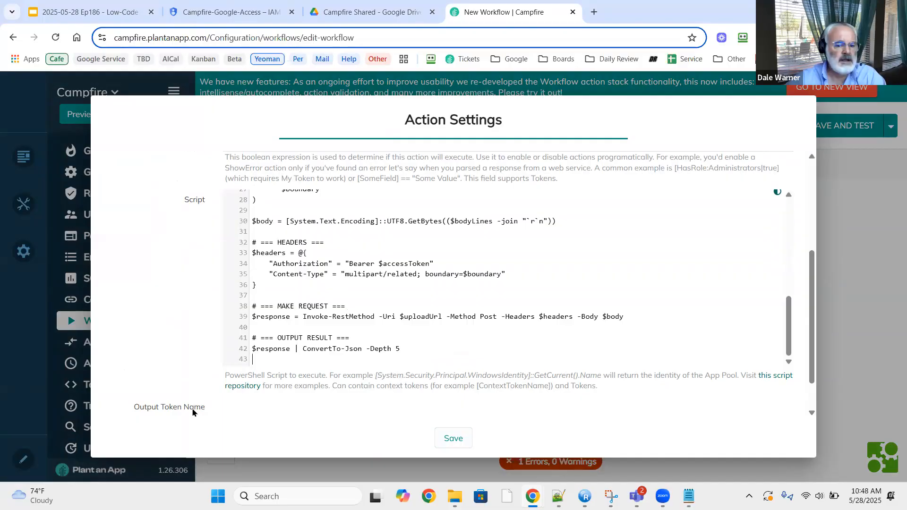
Set the output token name to GoogleOutput, save the action, and end the flow with an End event.
left_click(274, 411)
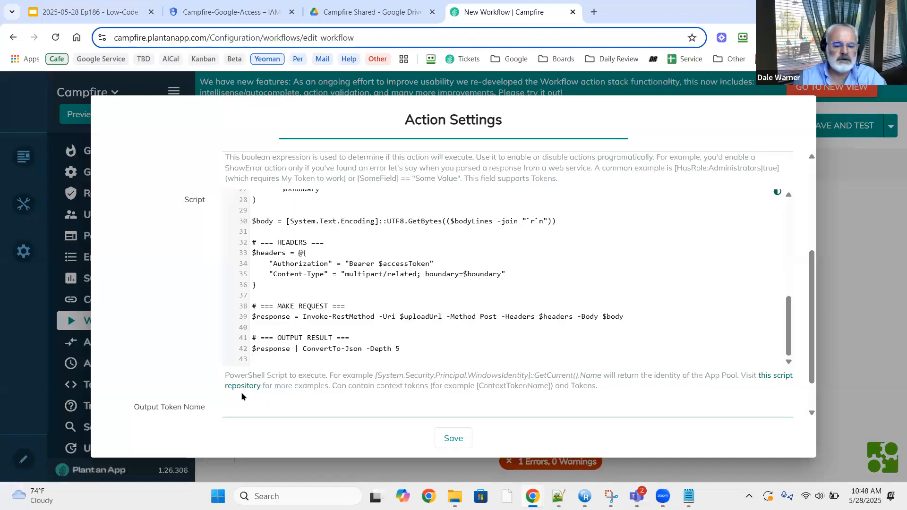
type("Google")
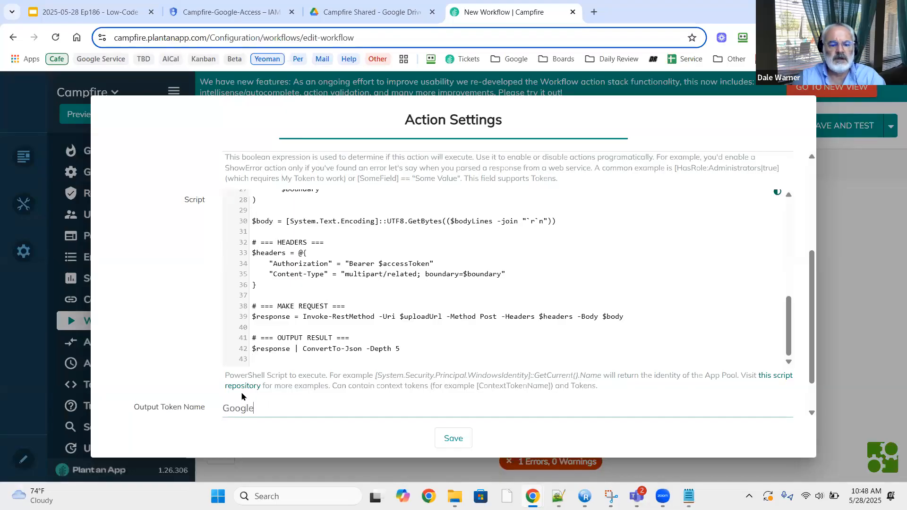
type("Output")
key("ctrl+a")
key("ctrl+c")
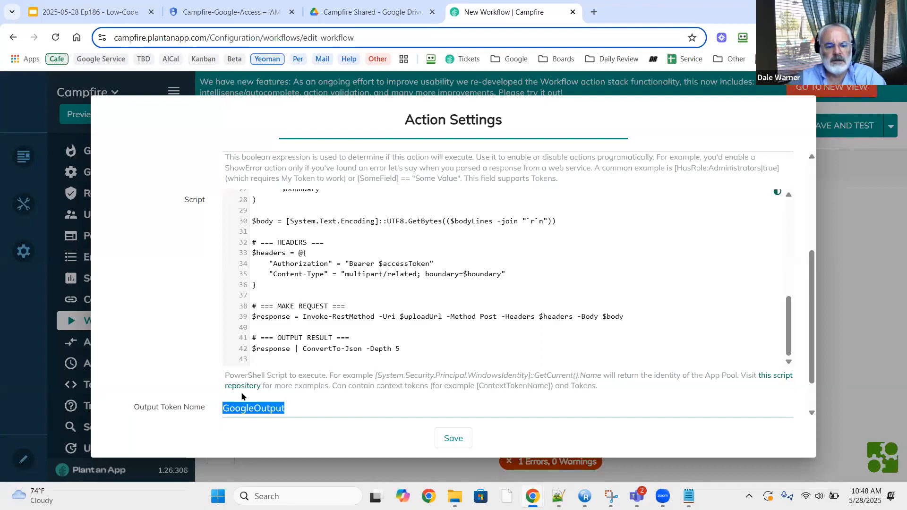
left_click(449, 440)
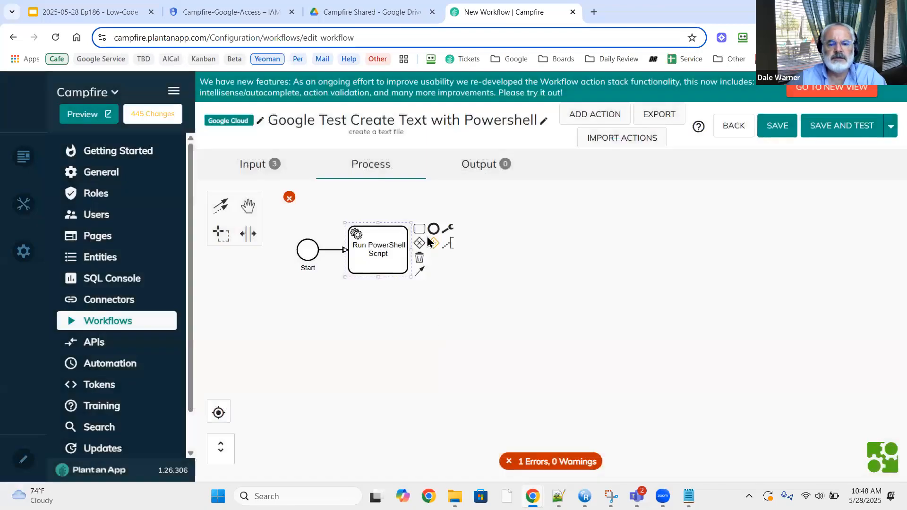
left_click(433, 229)
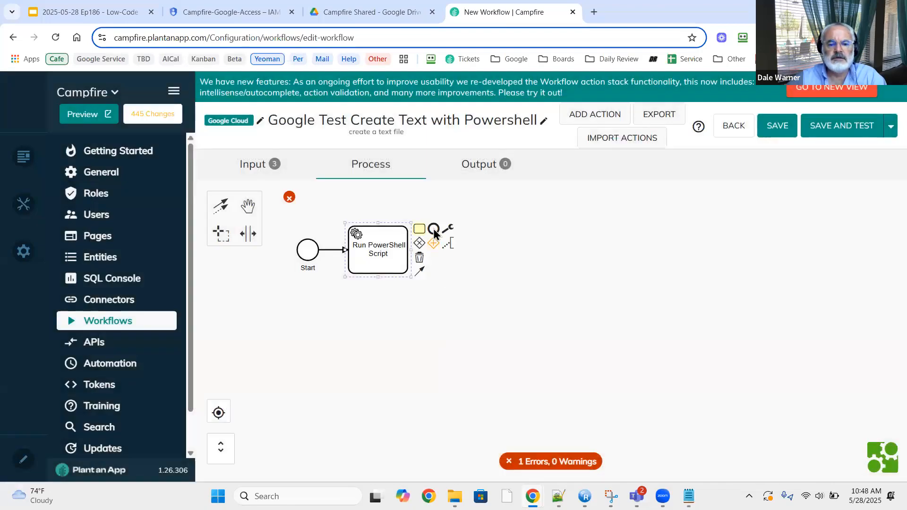
left_click(479, 164)
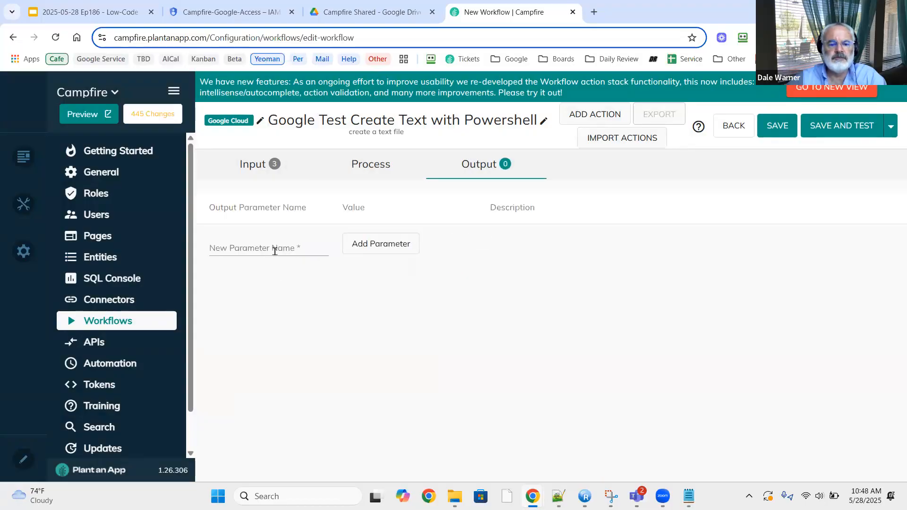
Add a GoogleOutput output parameter with value [GoogleOutput], then save the workflow.
left_click(274, 251)
key("ctrl+v")
left_click(377, 246)
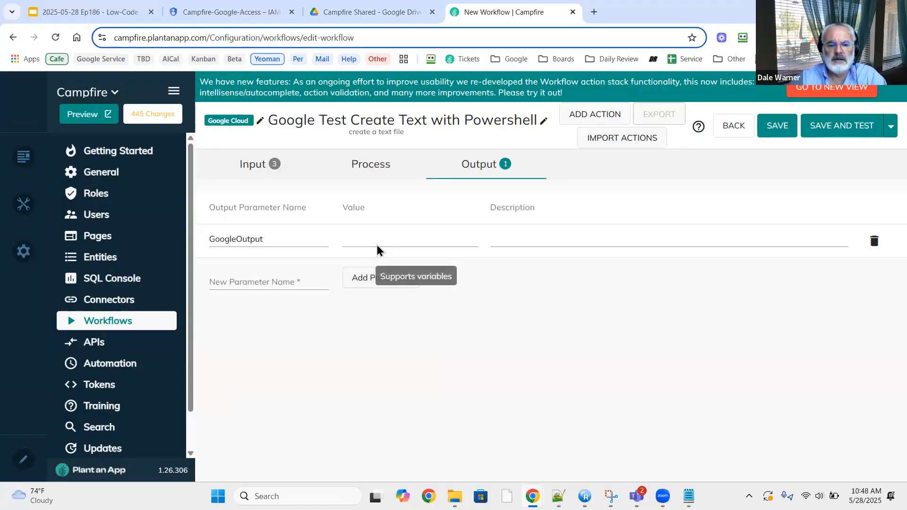
left_click(380, 239)
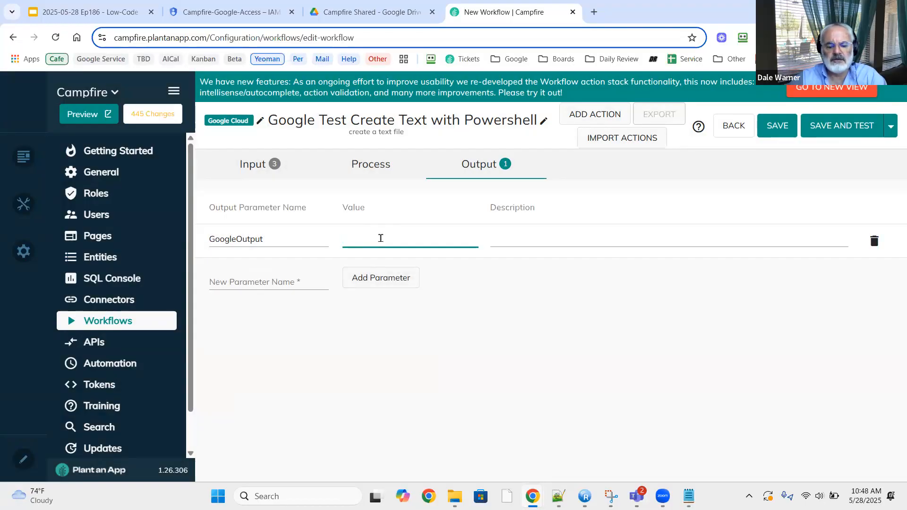
type("[")
key("ctrl+v")
type("]")
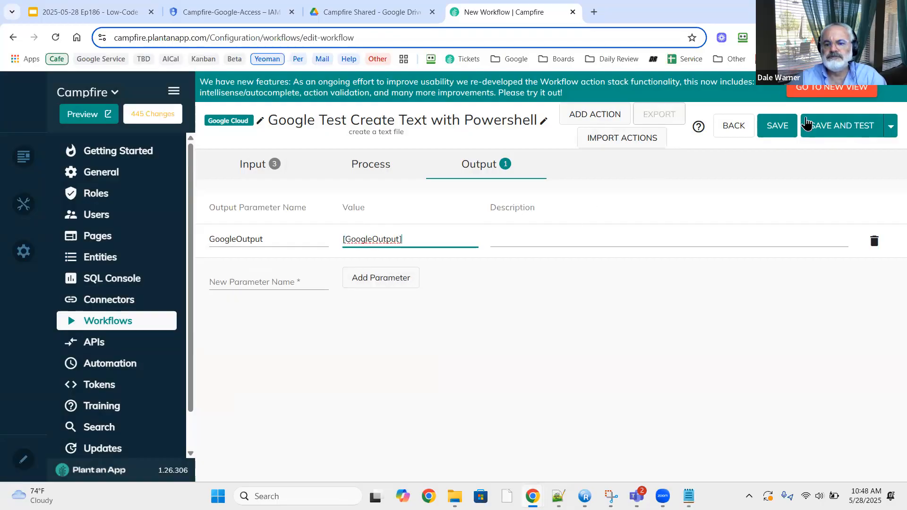
left_click(769, 130)
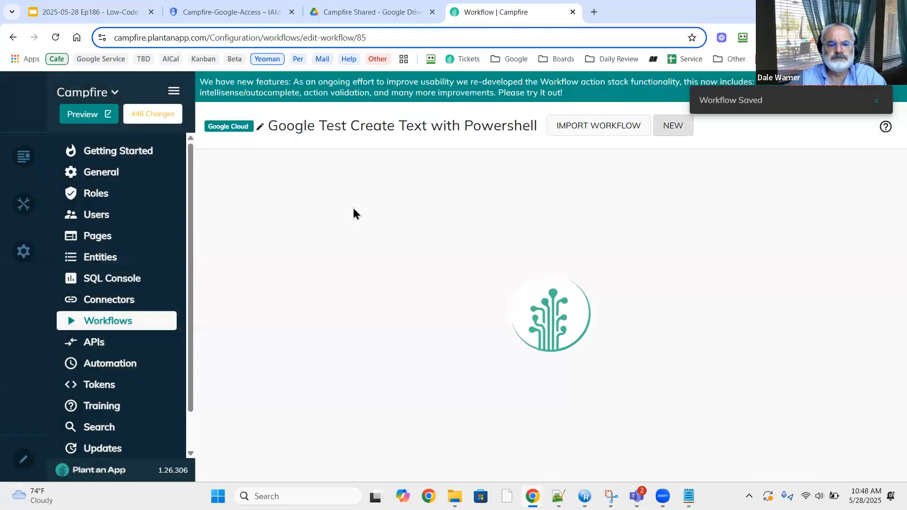
Reopen the Run PowerShell Script action's settings and scroll to its upload script.
double_click(362, 255)
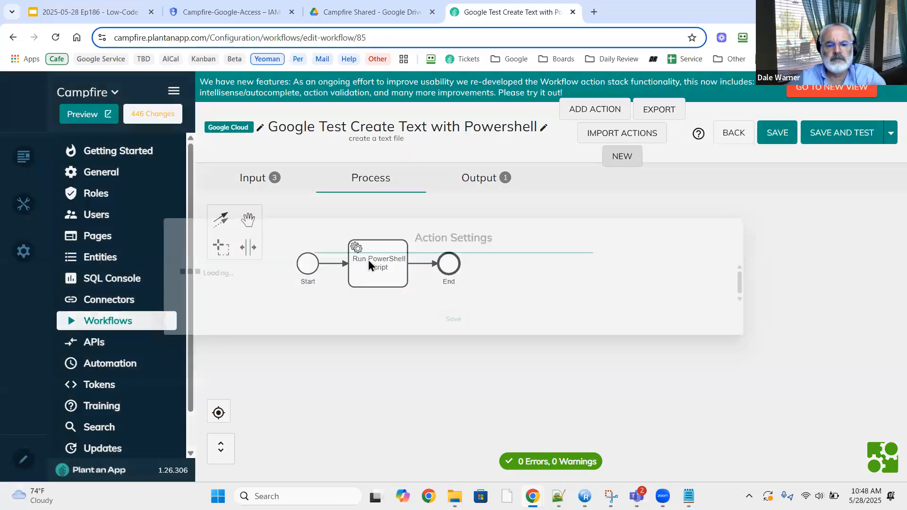
scroll(377, 275, "down", 4)
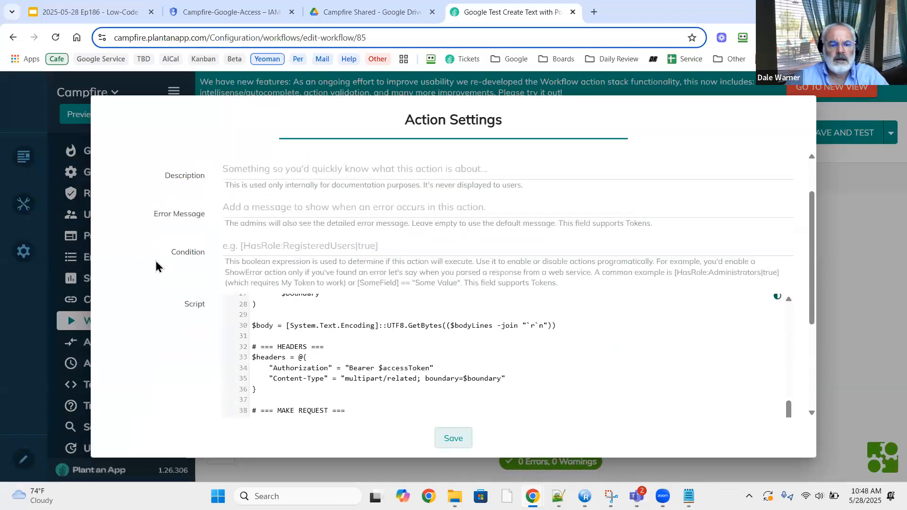
scroll(359, 265, "up", 4)
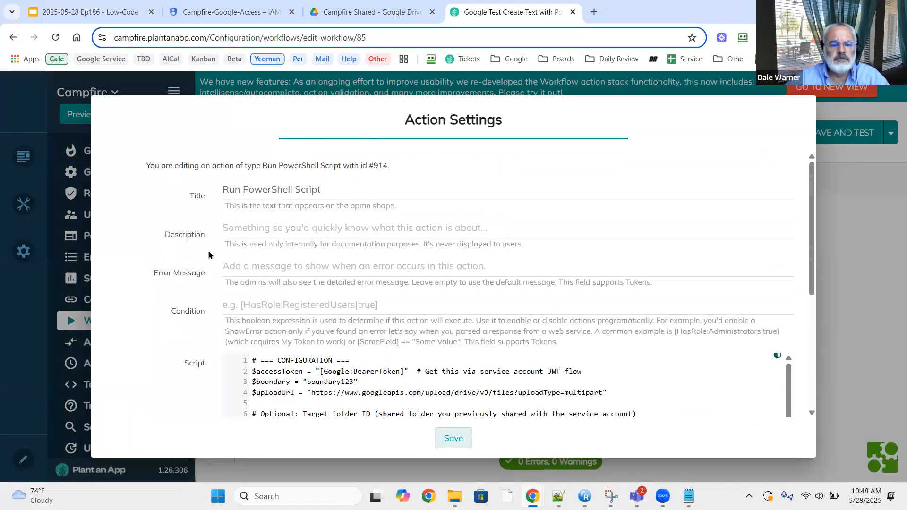
scroll(215, 256, "down", 4)
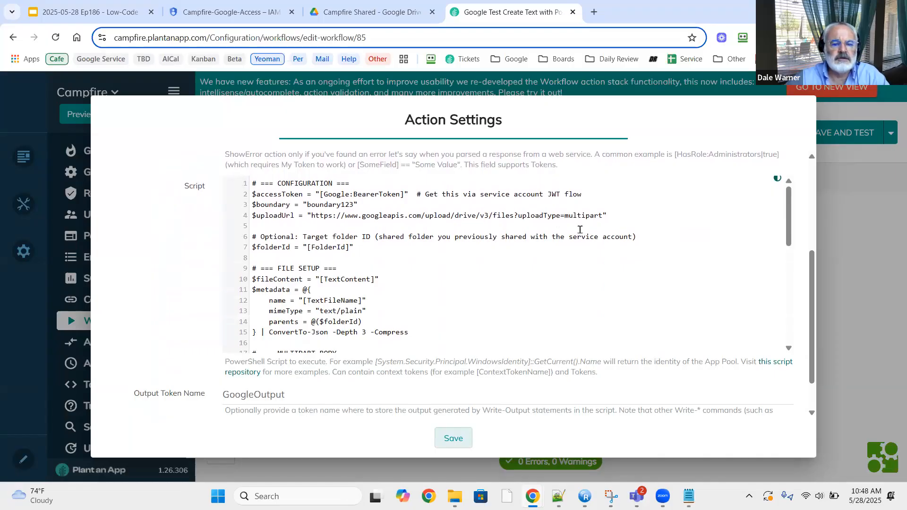
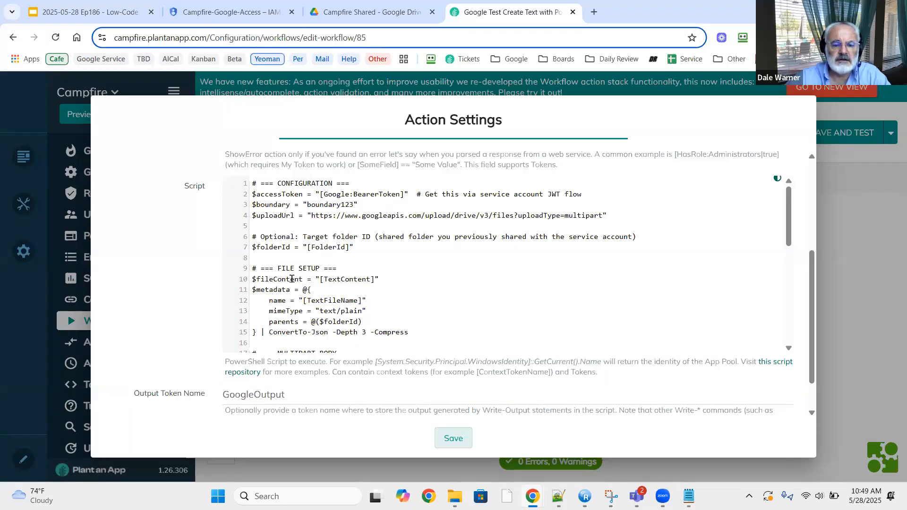
Review the rest of the upload script and close the action settings.
scroll(295, 276, "down", 1)
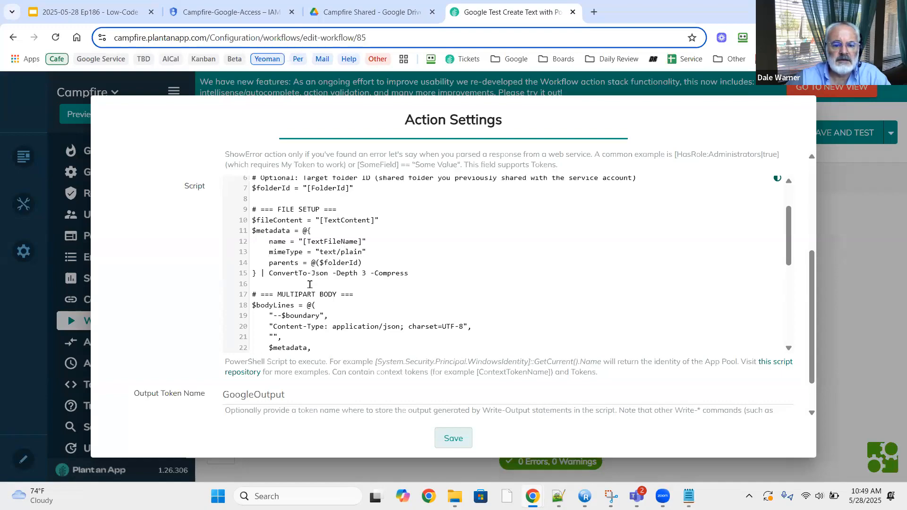
scroll(310, 284, "down", 2)
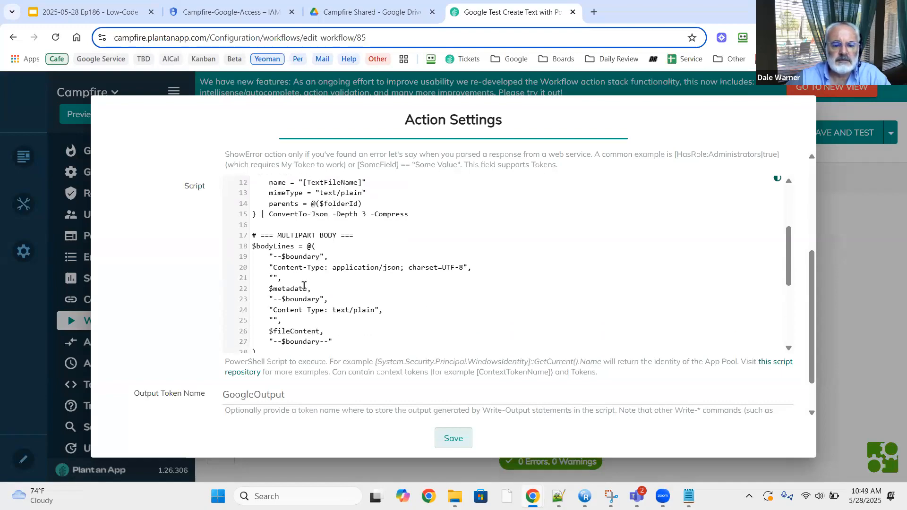
scroll(305, 293, "down", 2)
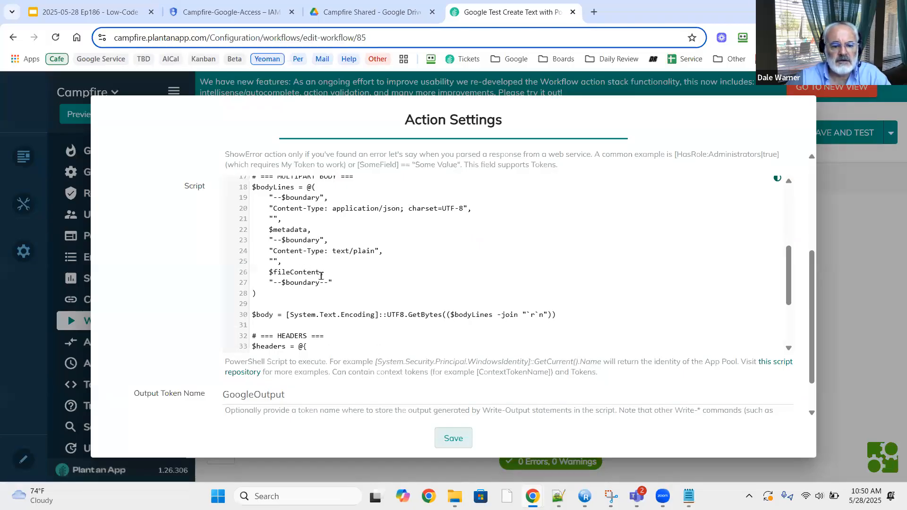
scroll(318, 289, "down", 2)
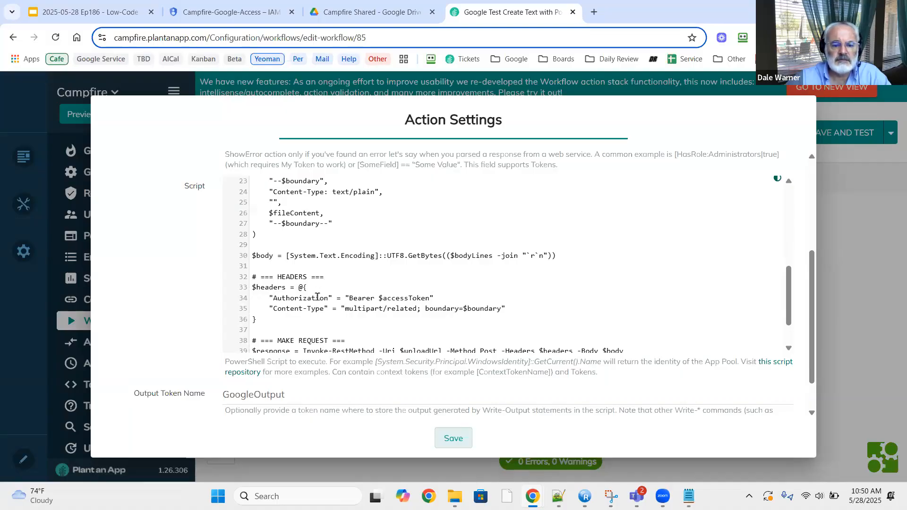
scroll(316, 296, "down", 2)
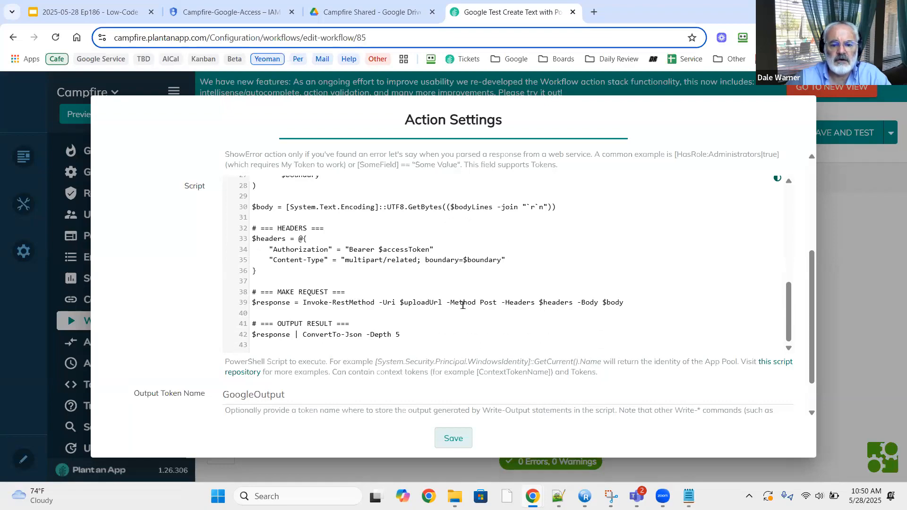
scroll(459, 316, "down", 1)
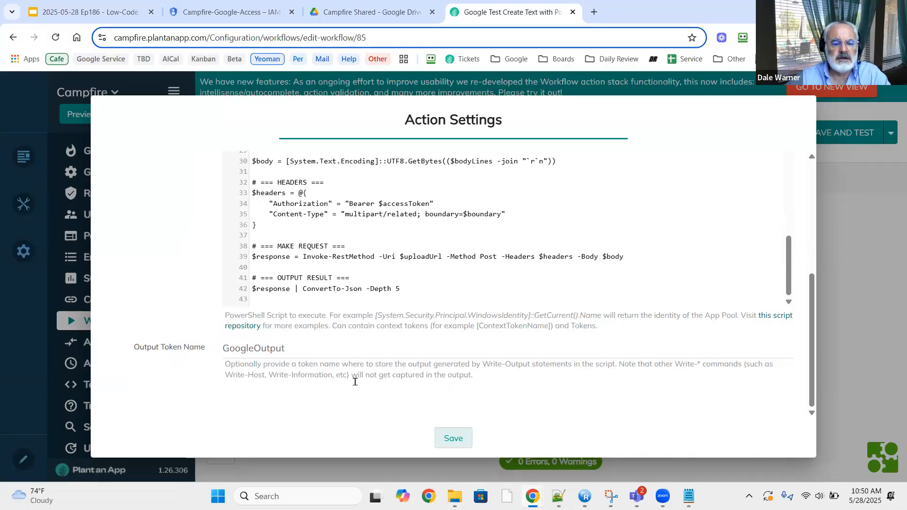
left_click(458, 443)
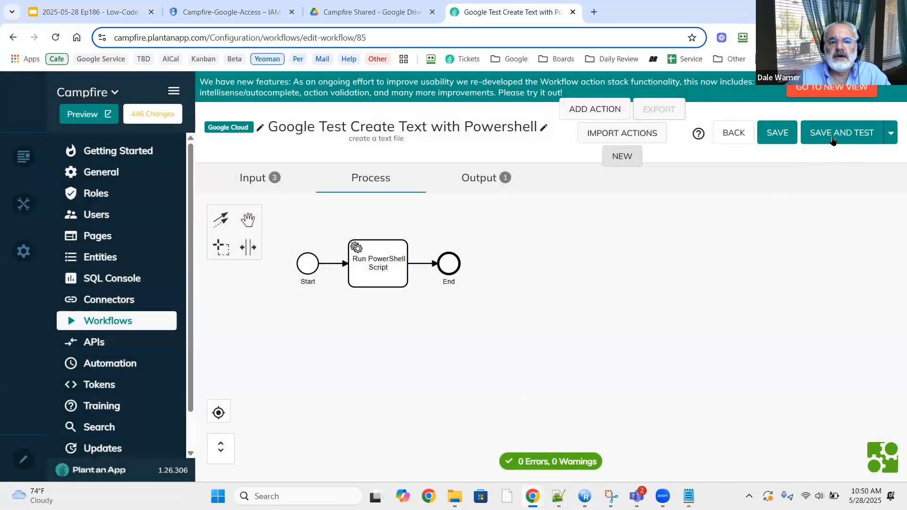
Save and test the workflow with the prefilled FolderId, TextFileName and TextContent inputs.
left_click(386, 12)
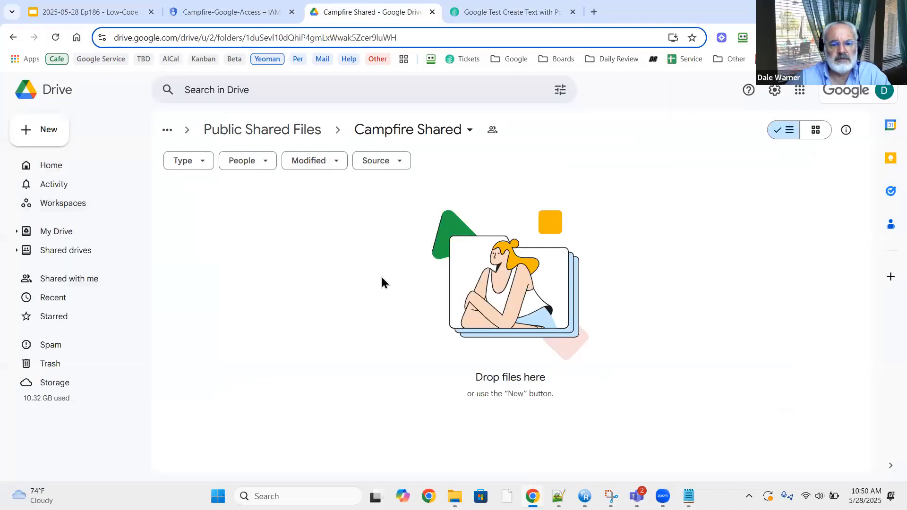
left_click(512, 12)
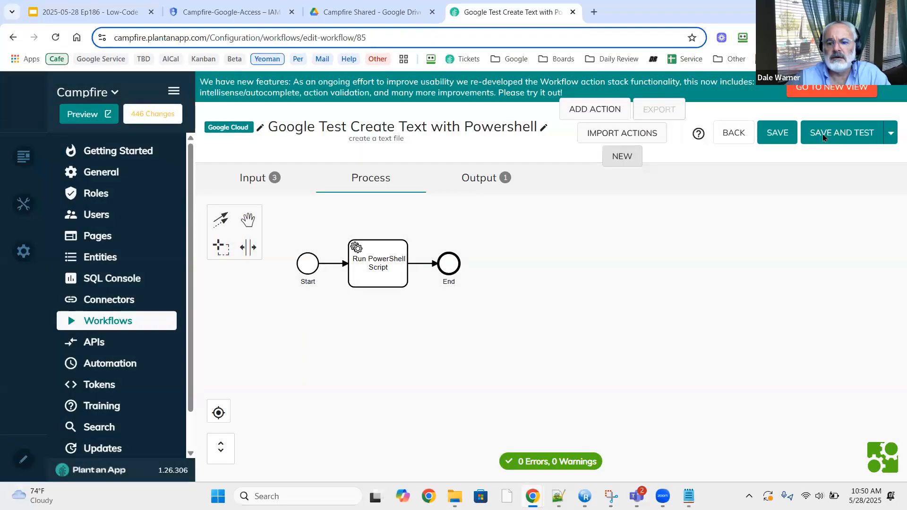
left_click(823, 137)
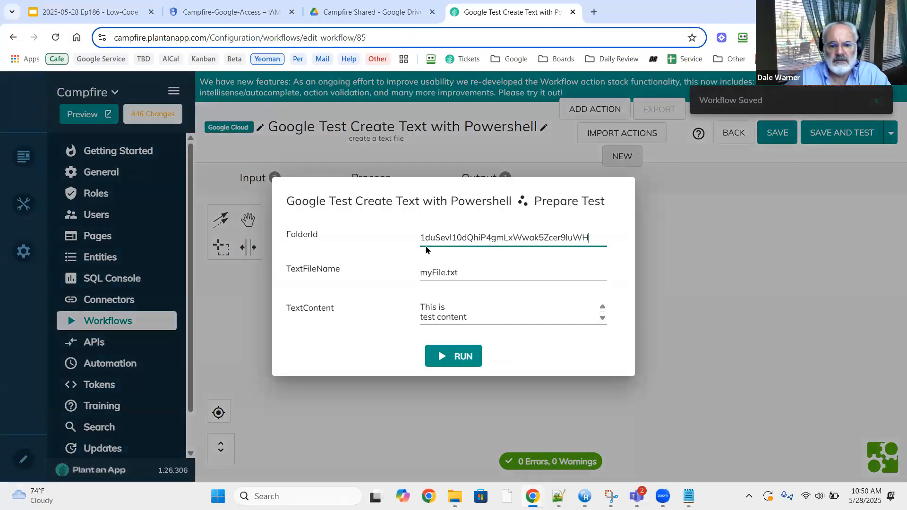
left_click(384, 13)
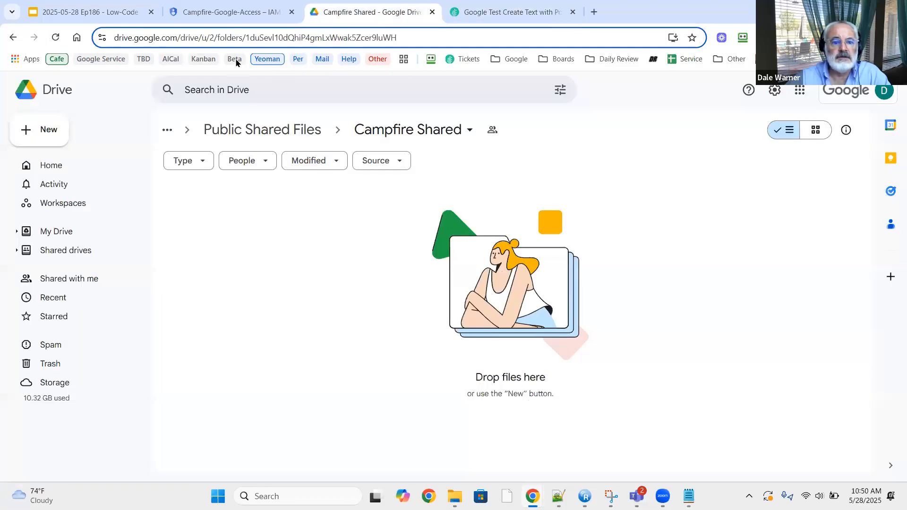
left_click(466, 14)
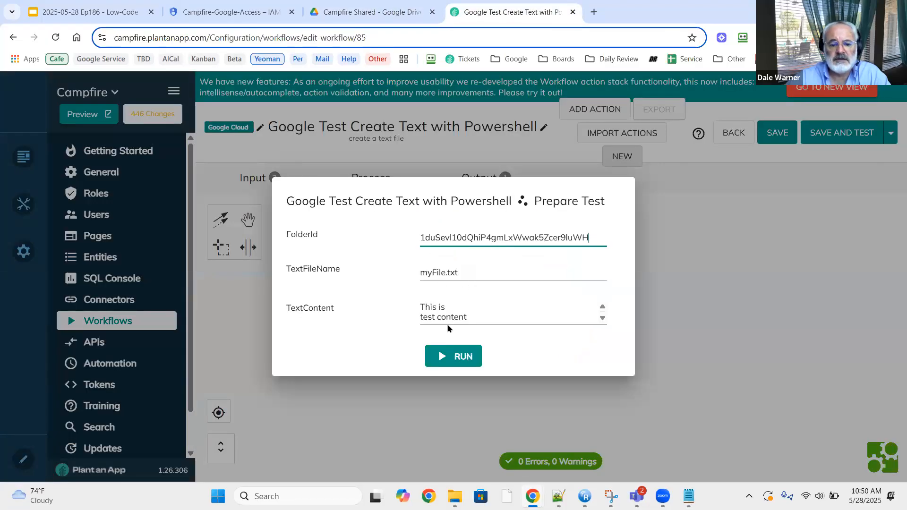
left_click(446, 360)
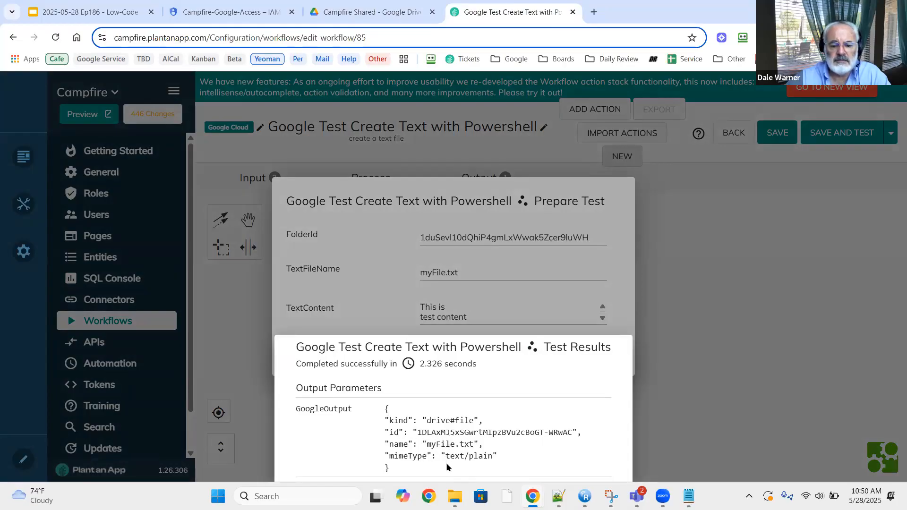
Reload the Campfire Shared folder and preview myFile.txt, showing 'This is test content'.
left_click(369, 16)
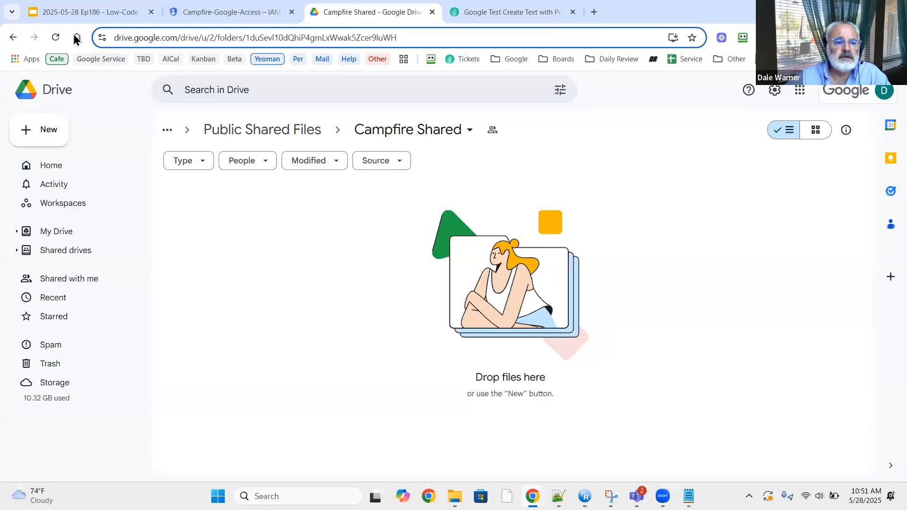
left_click(57, 38)
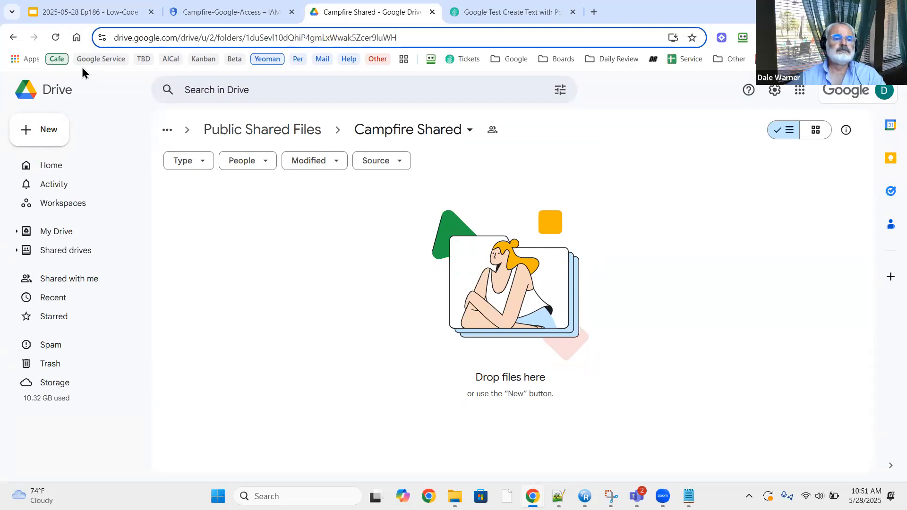
left_click(56, 38)
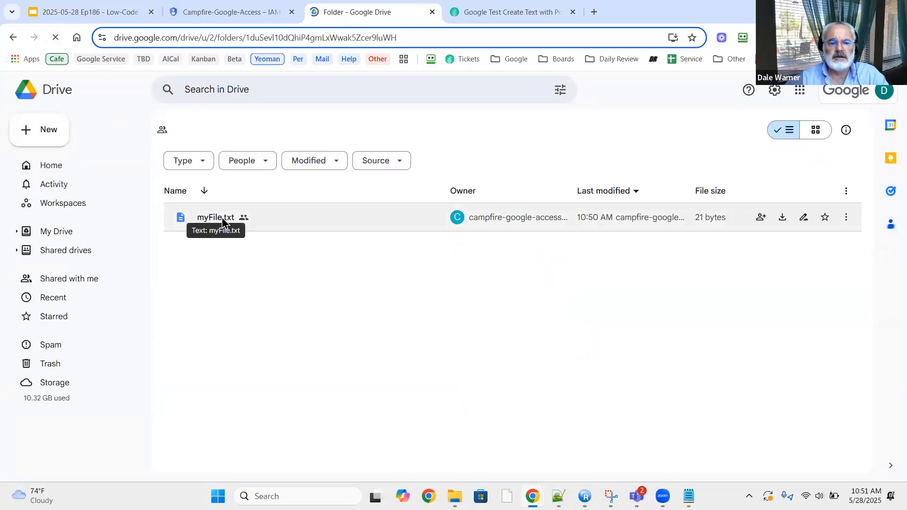
left_click(222, 219)
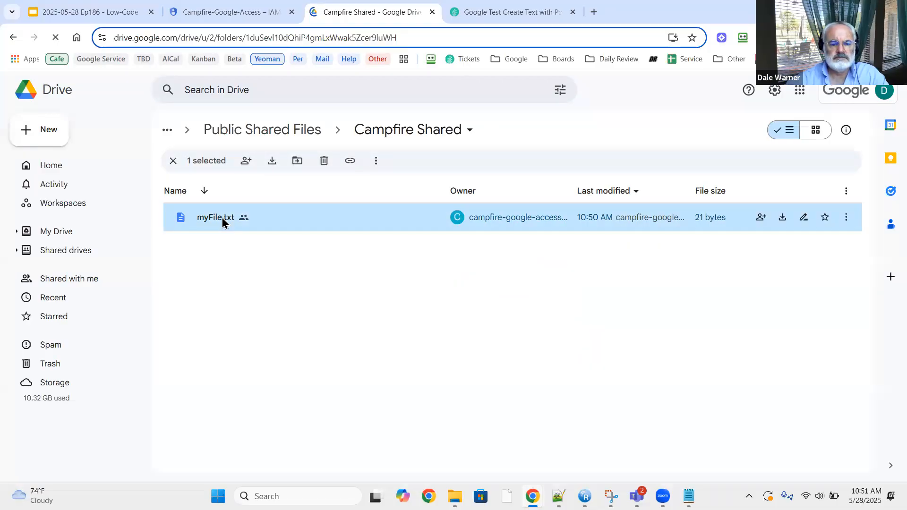
double_click(222, 218)
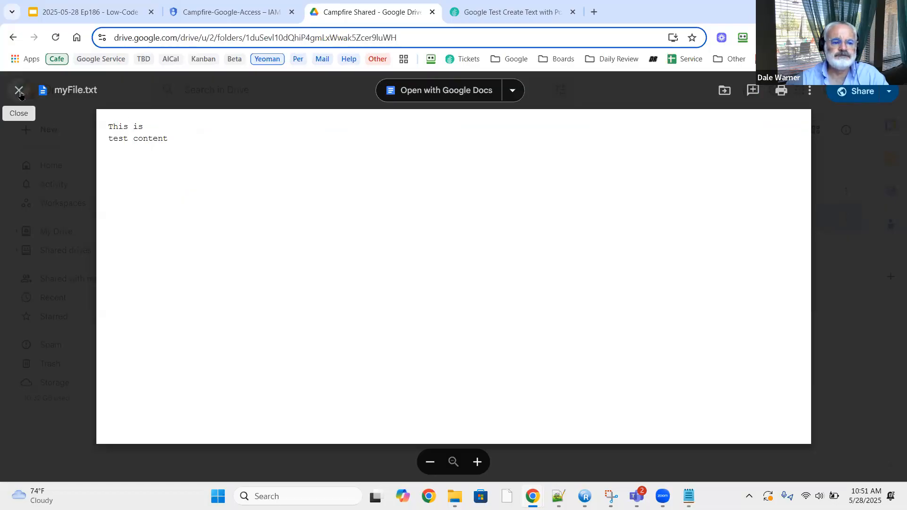
left_click(19, 90)
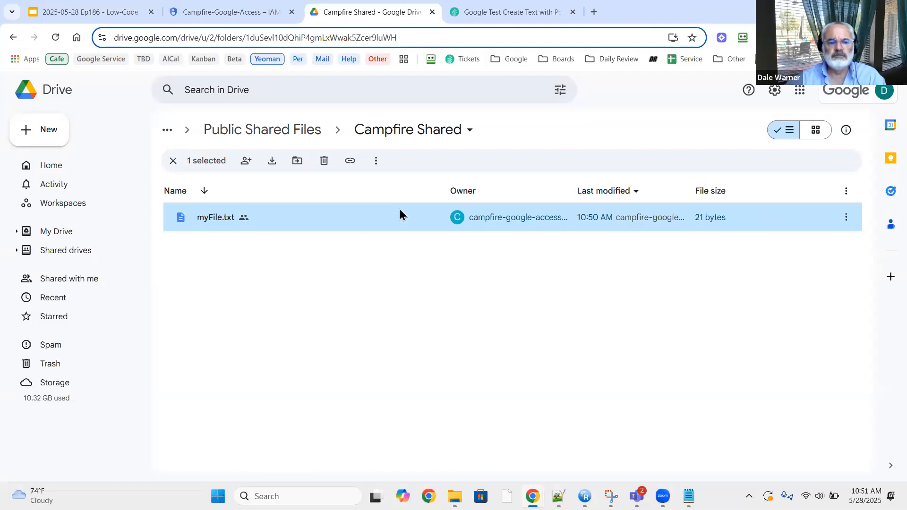
Close the test results and test setup dialogs and go to the workflows list.
left_click(492, 12)
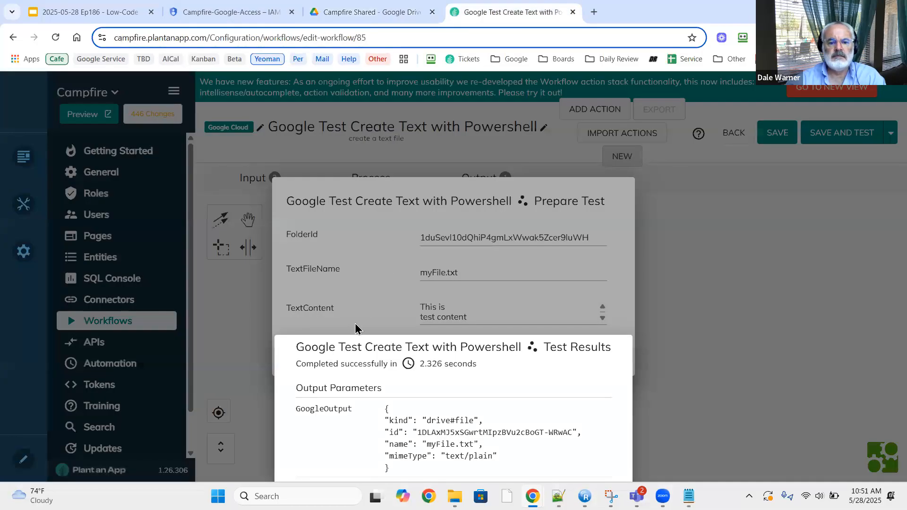
left_click(720, 316)
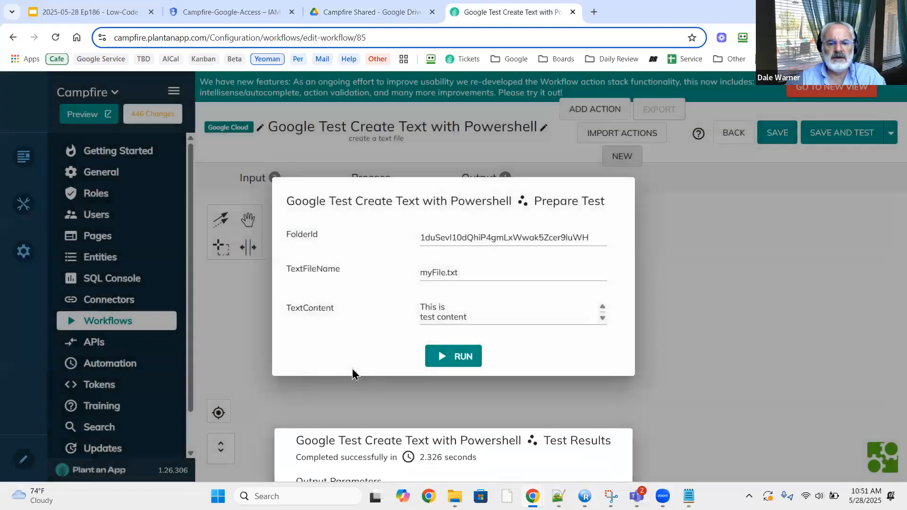
left_click(342, 403)
left_click(134, 323)
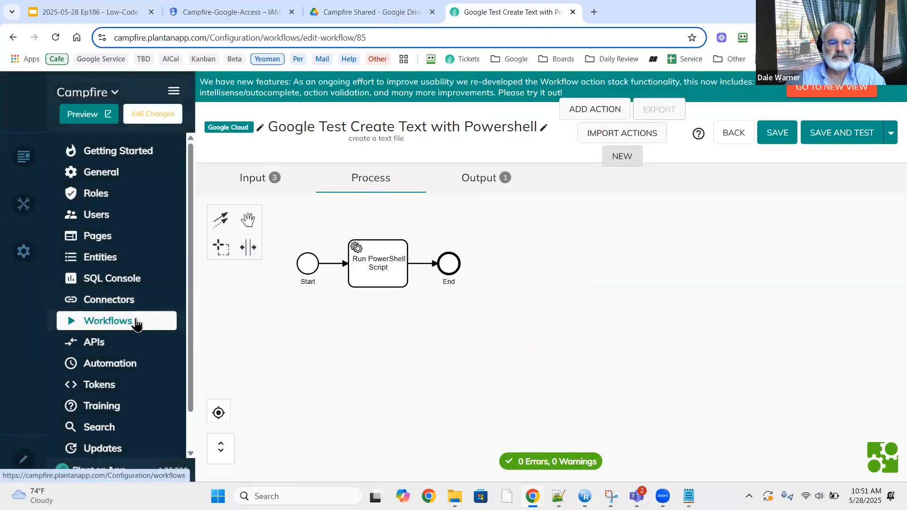
left_click(134, 325)
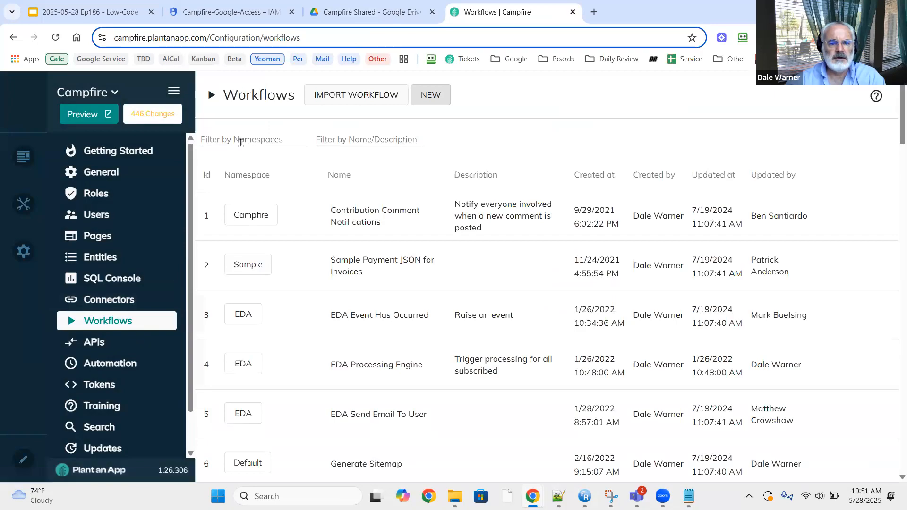
Filter the workflows list to the Google Cloud namespace.
left_click(240, 138)
scroll(237, 212, "down", 5)
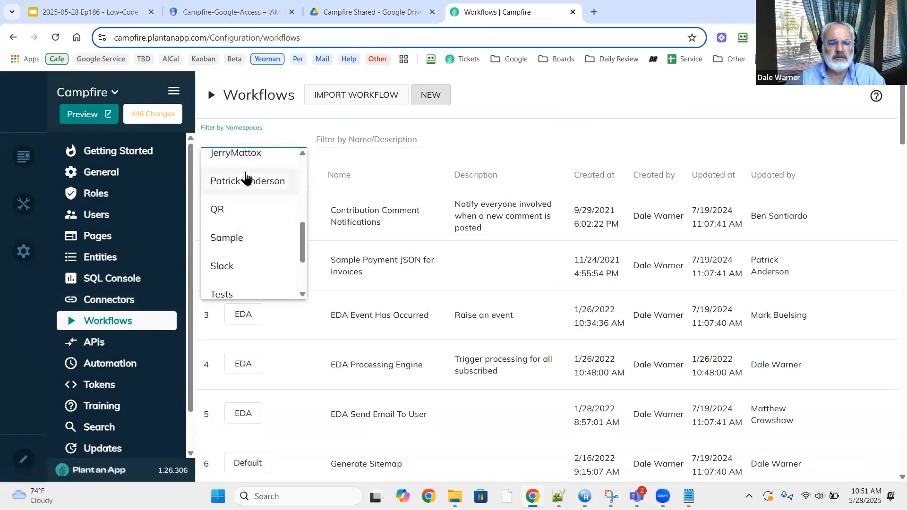
scroll(241, 179, "up", 2)
left_click(240, 158)
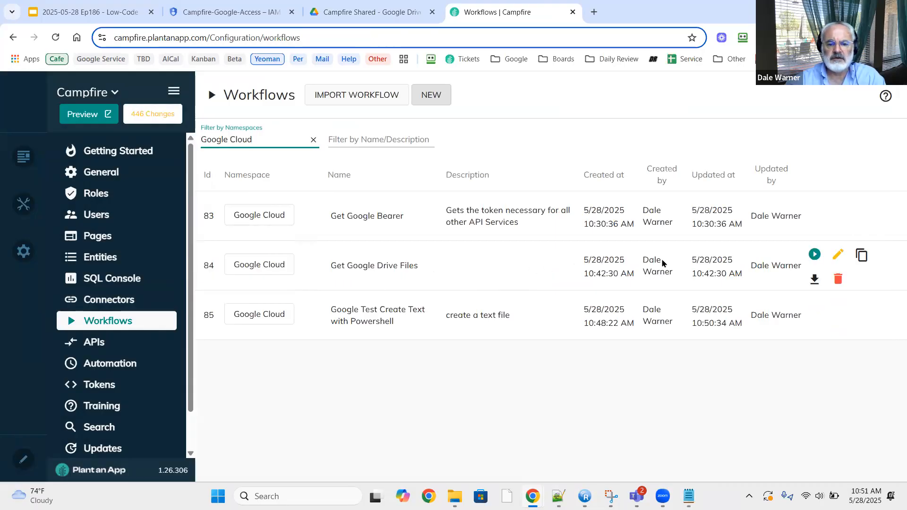
Test Get Google Drive Files, confirming myFile.txt (21 bytes) is listed, then close the results.
left_click(814, 254)
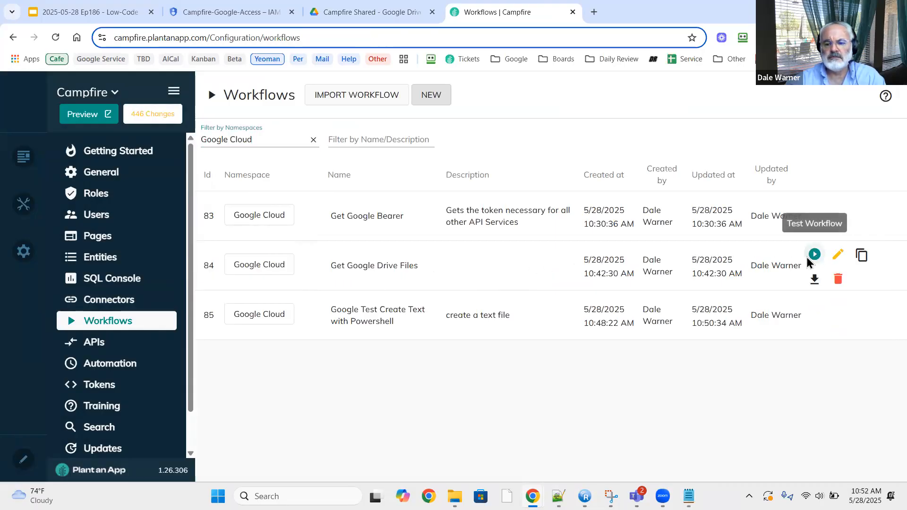
left_click(452, 316)
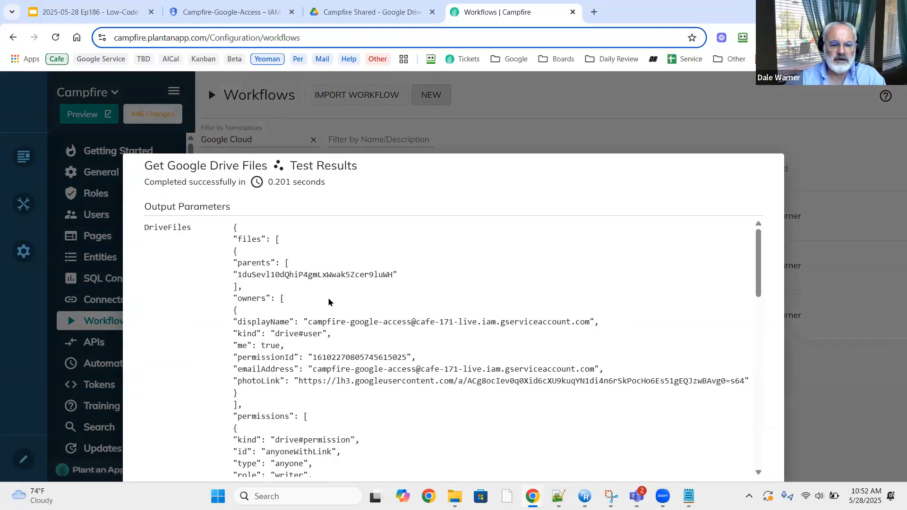
scroll(329, 303, "down", 5)
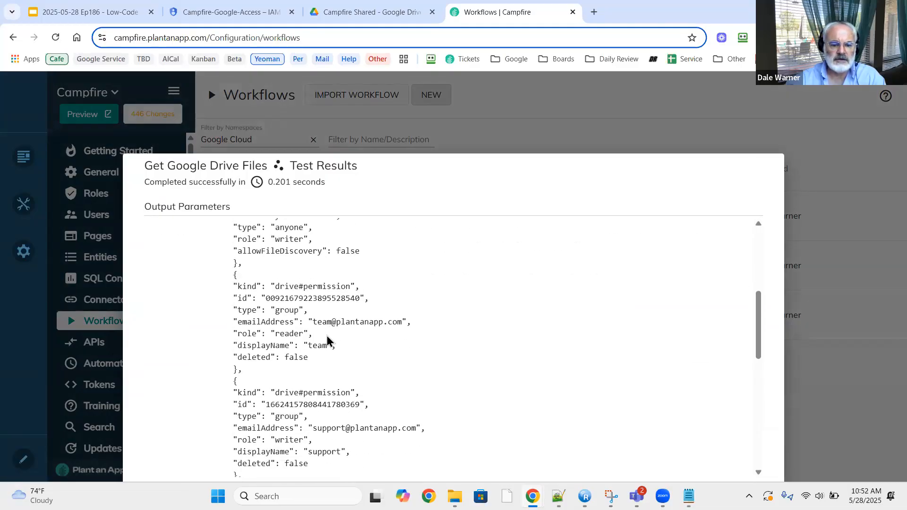
scroll(326, 350, "down", 4)
scroll(326, 353, "down", 5)
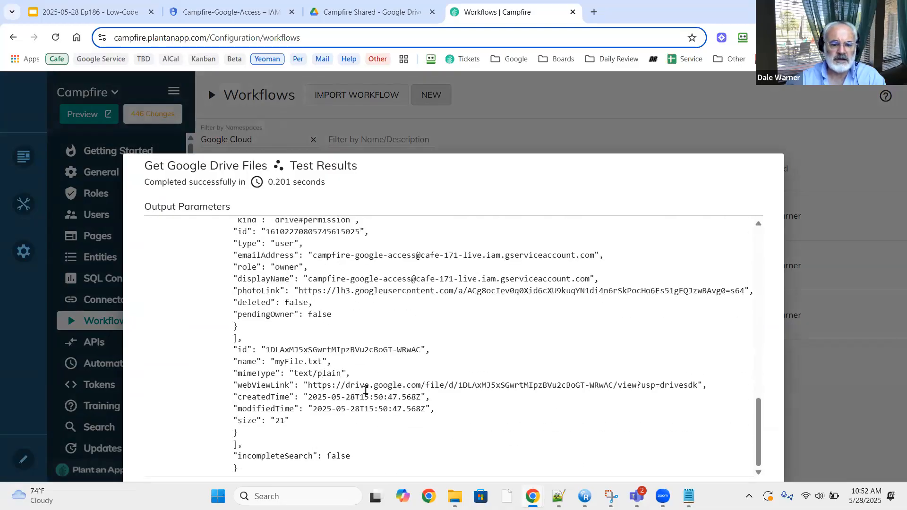
left_click(805, 389)
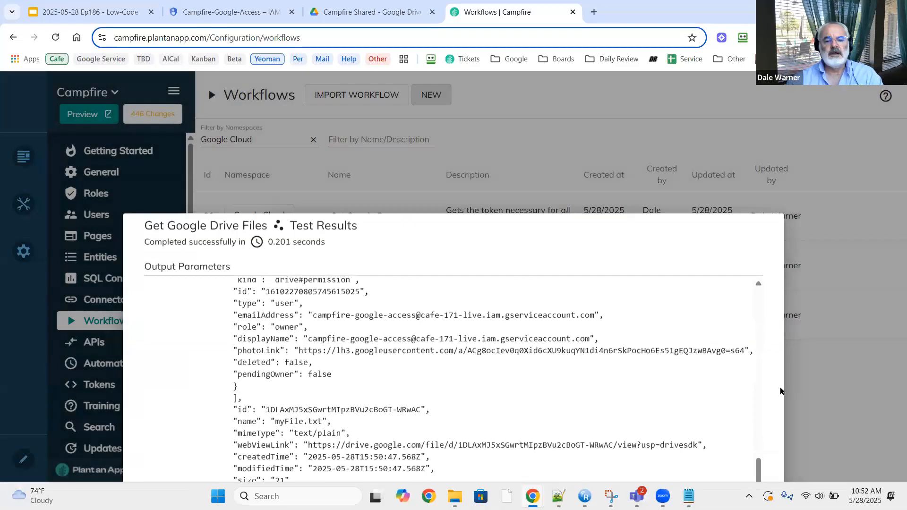
left_click(645, 397)
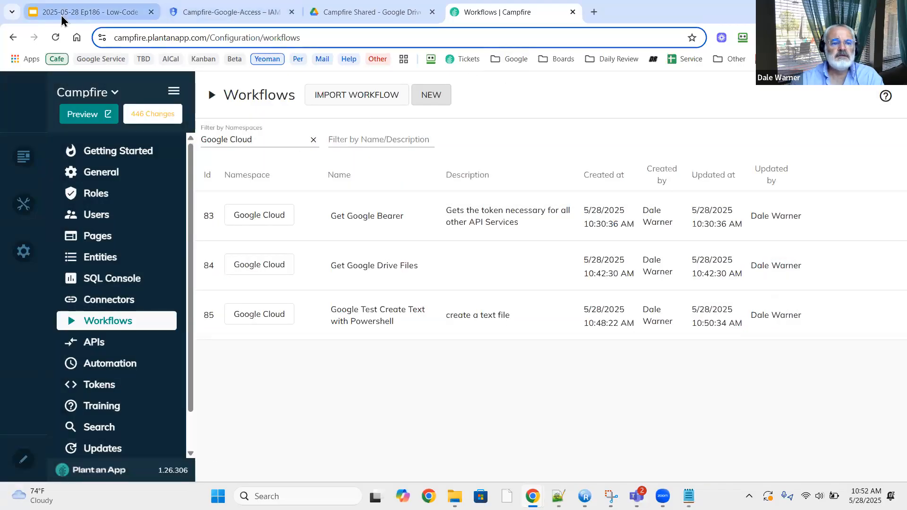
key("ctrl+1")
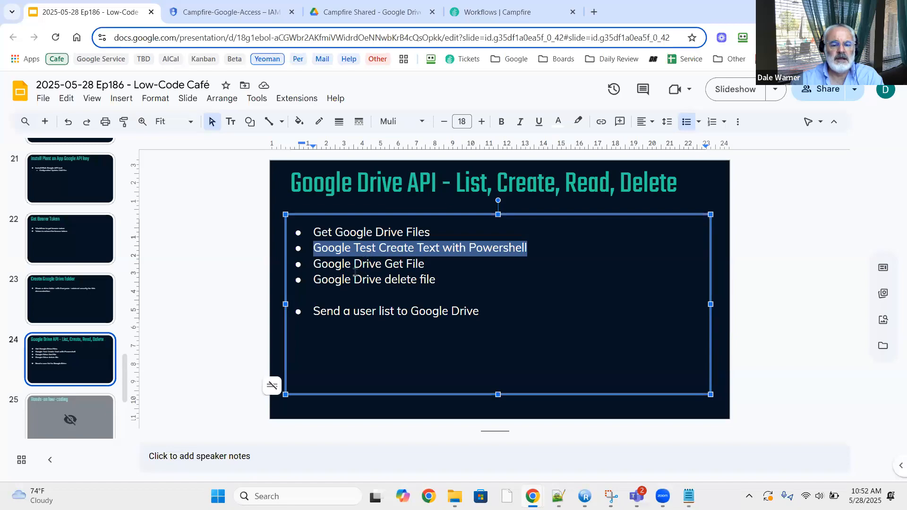
left_click(322, 265)
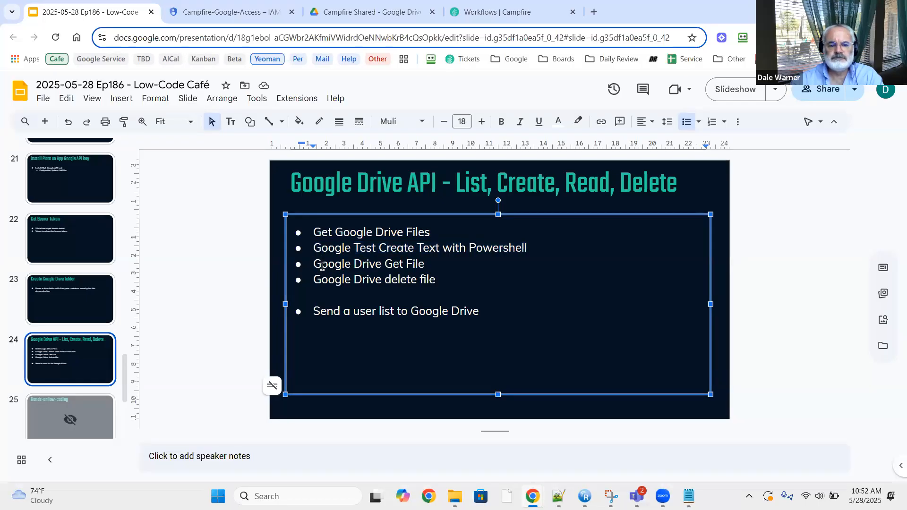
triple_click(322, 265)
key("ctrl+c")
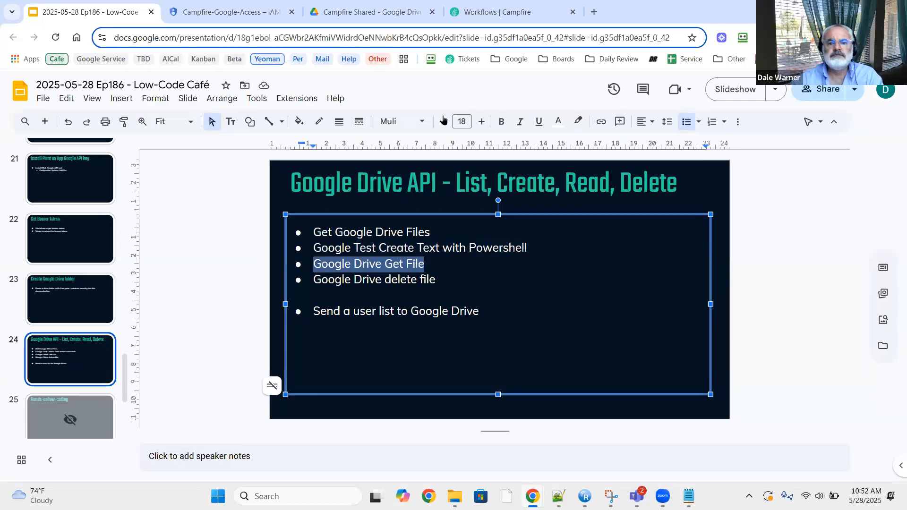
left_click(525, 17)
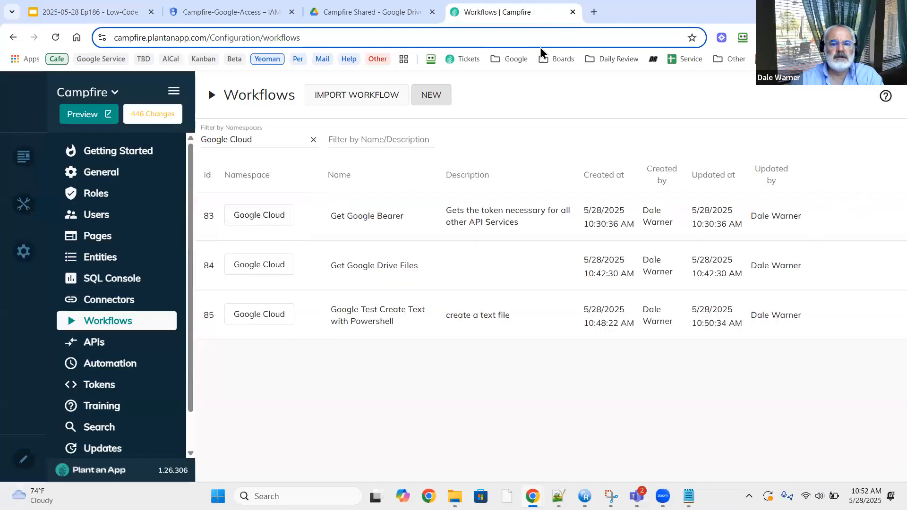
Create a new workflow in the Google Cloud namespace.
left_click(441, 100)
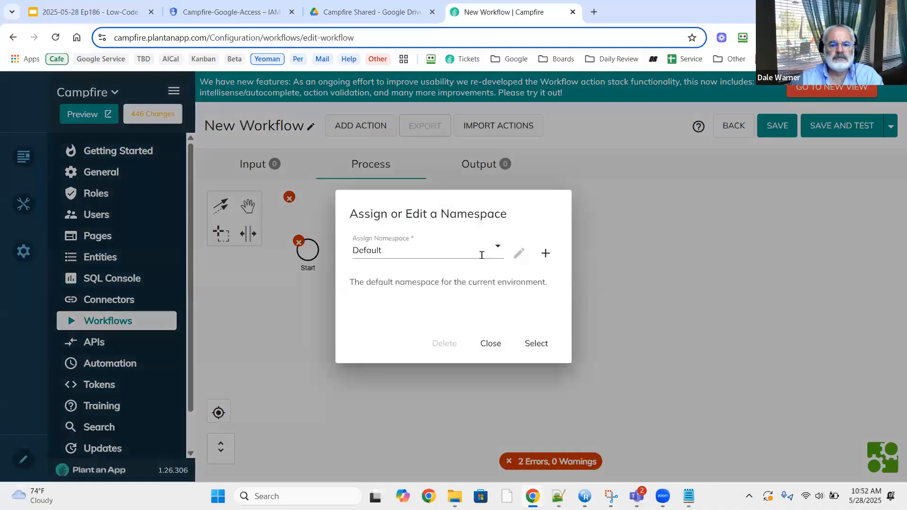
left_click(493, 249)
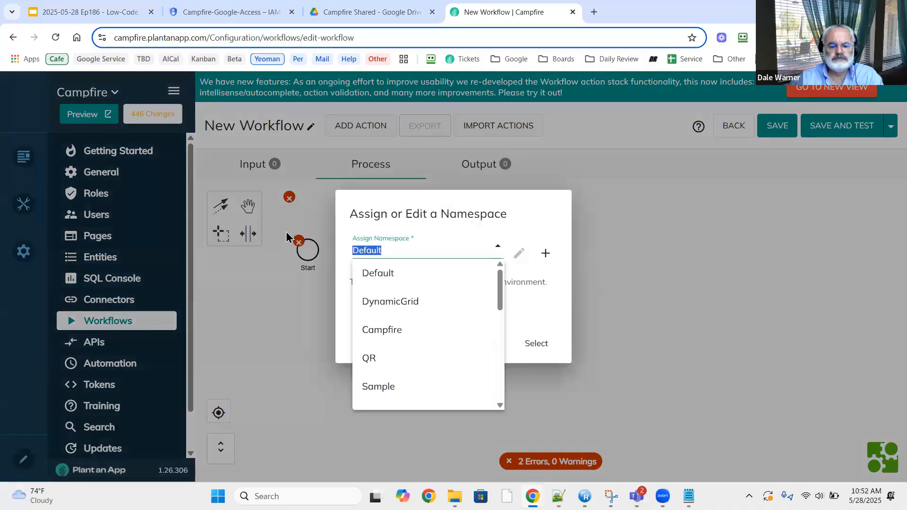
type("goo")
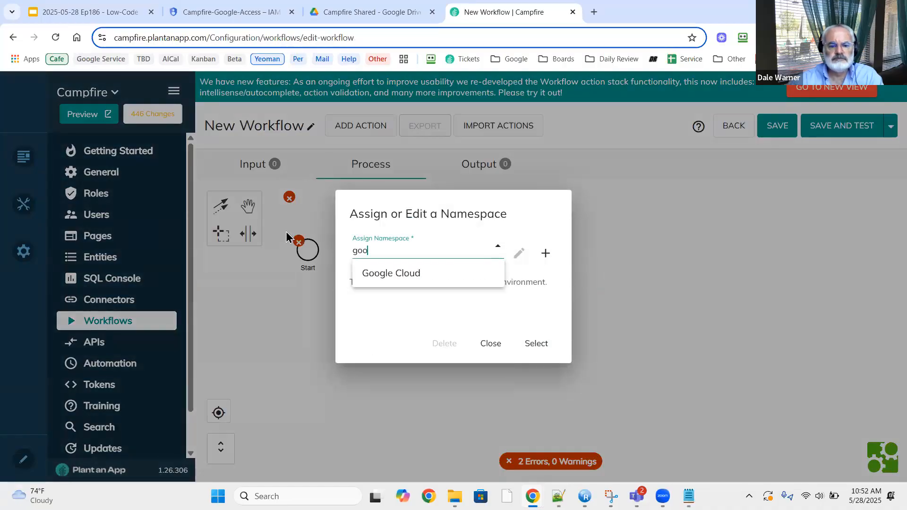
left_click(390, 276)
left_click(535, 345)
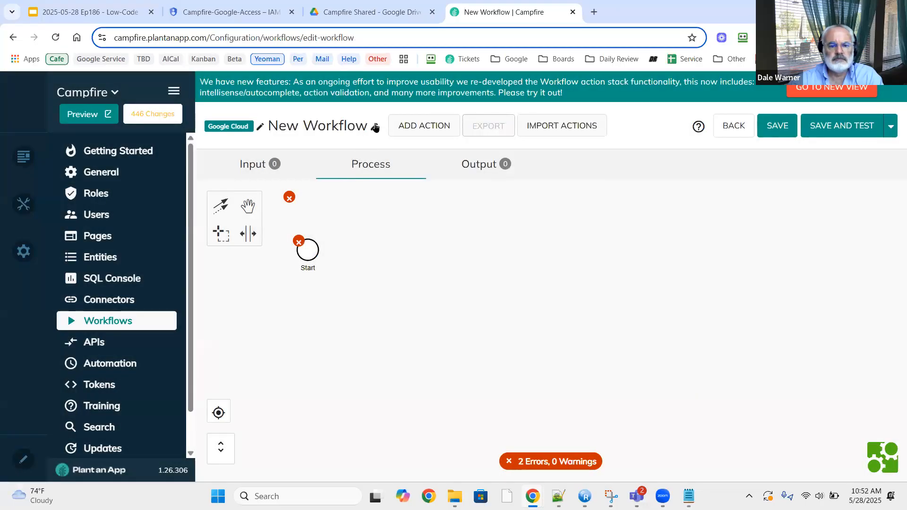
Name the workflow Google Drive Get File with description 'Get a file'.
left_click(374, 126)
key("ctrl+a")
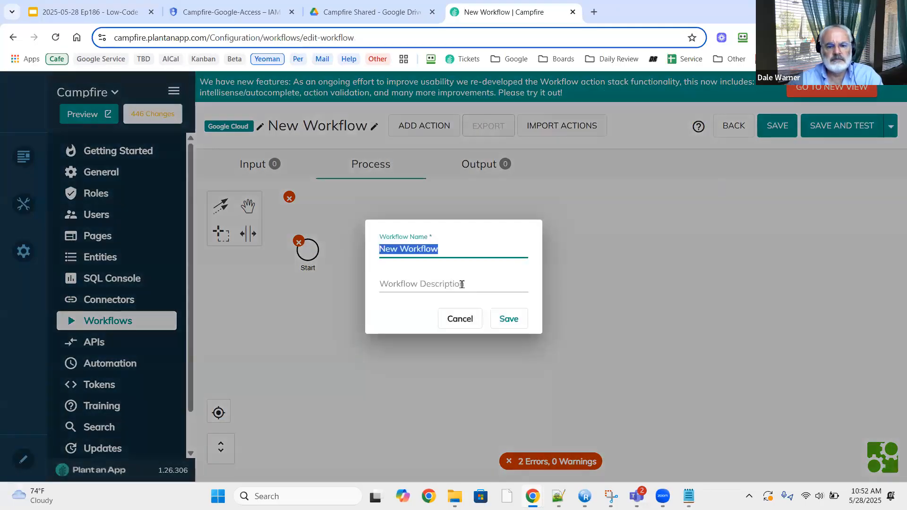
key("ctrl+v")
left_click(462, 288)
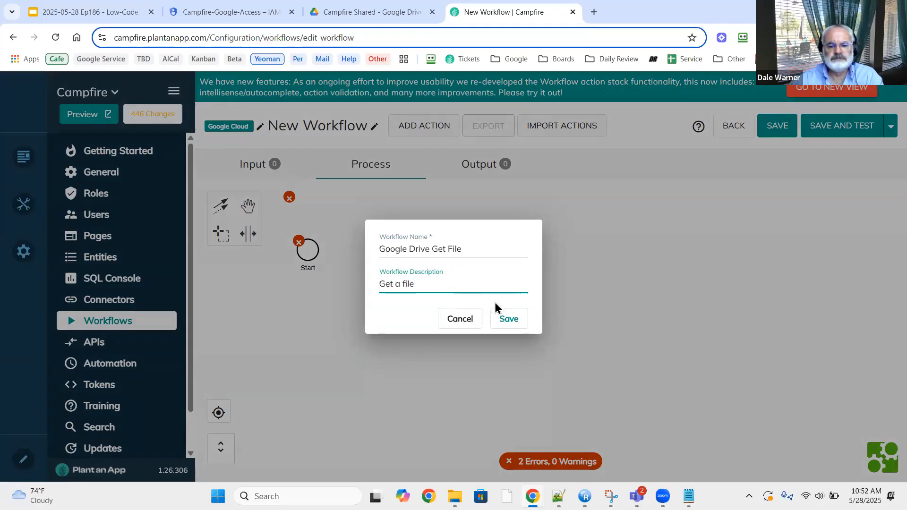
left_click(509, 317)
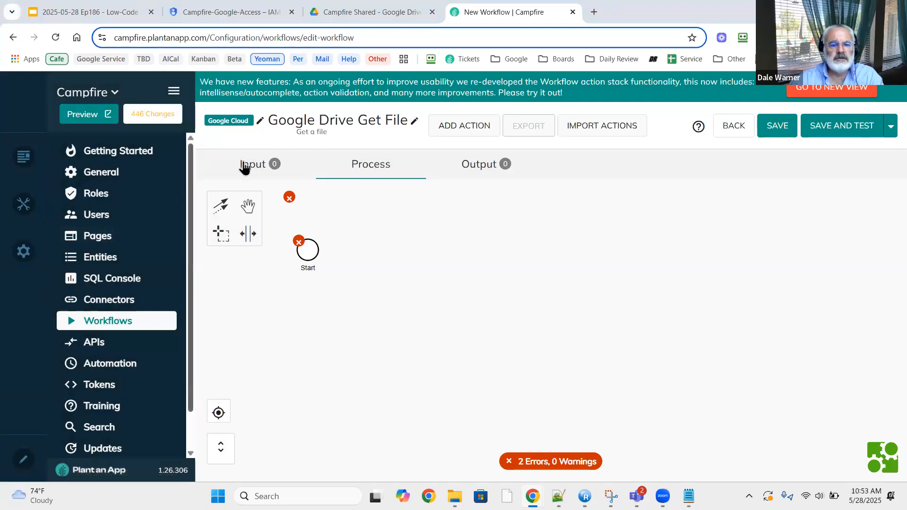
Add a Text input parameter named FileId.
left_click(260, 165)
left_click(235, 250)
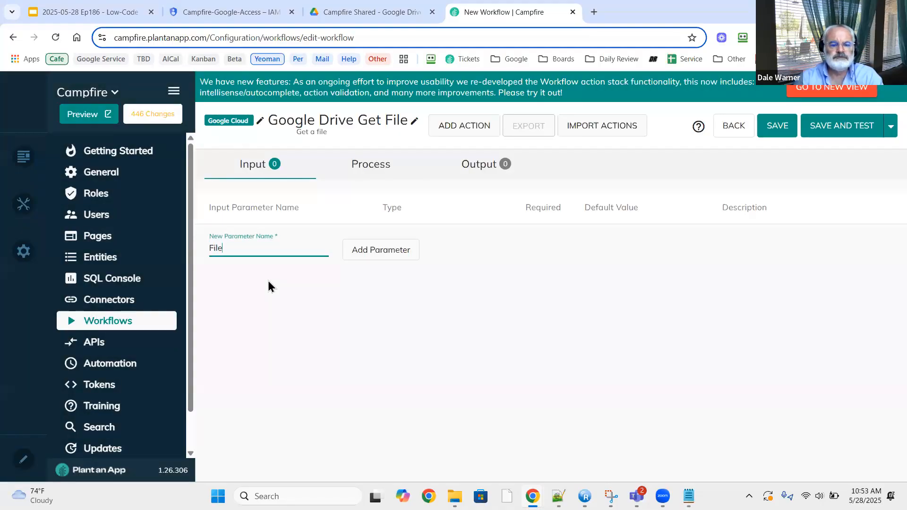
left_click(380, 253)
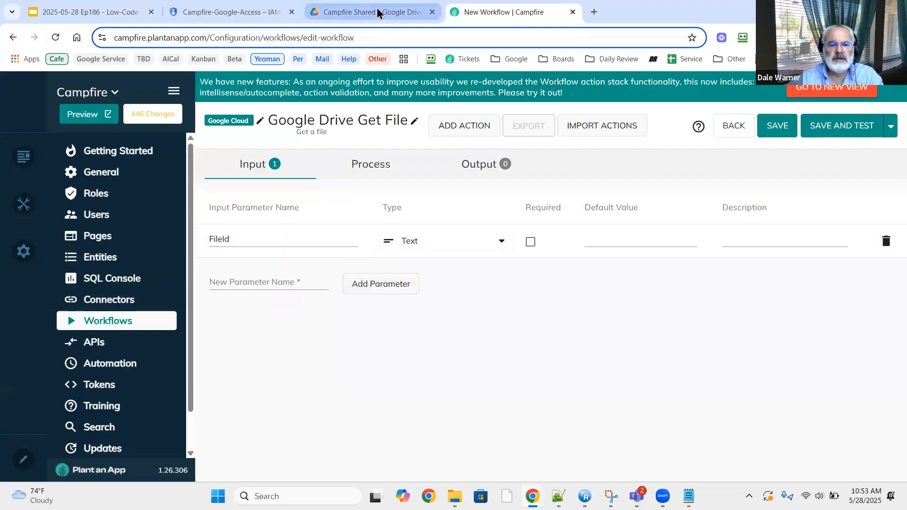
Duplicate the browser tab and filter its workflows list to Google Cloud.
right_click(497, 12)
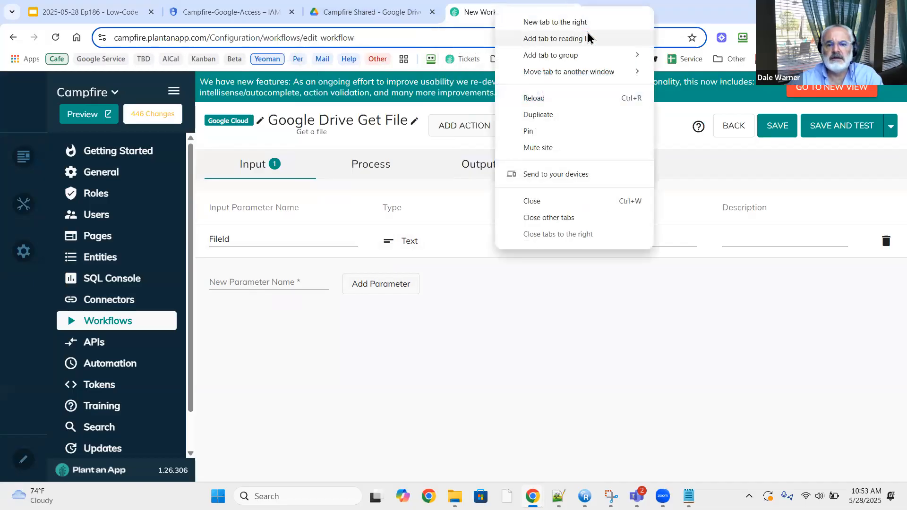
left_click(551, 114)
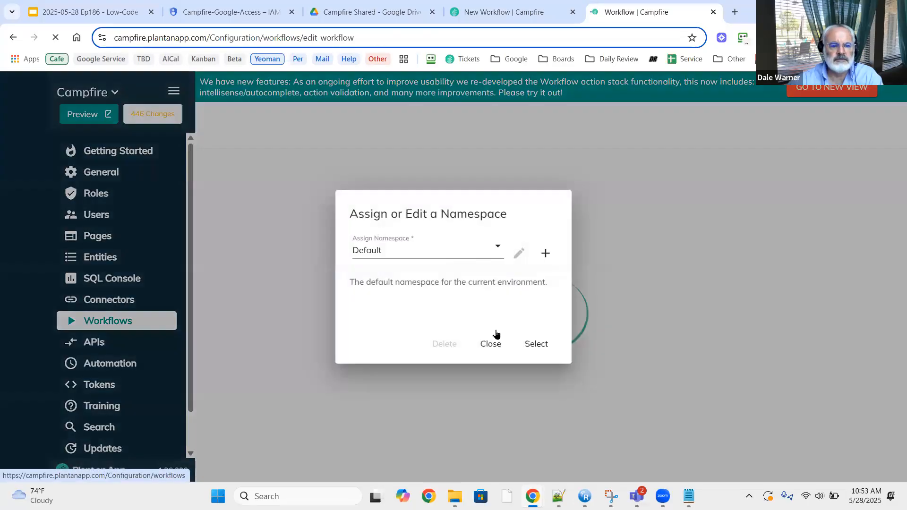
left_click(491, 342)
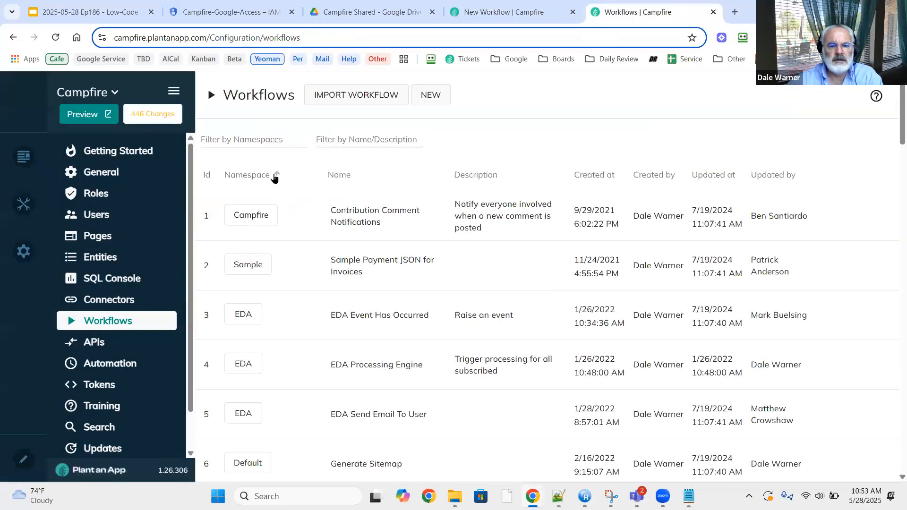
left_click(271, 139)
type("go")
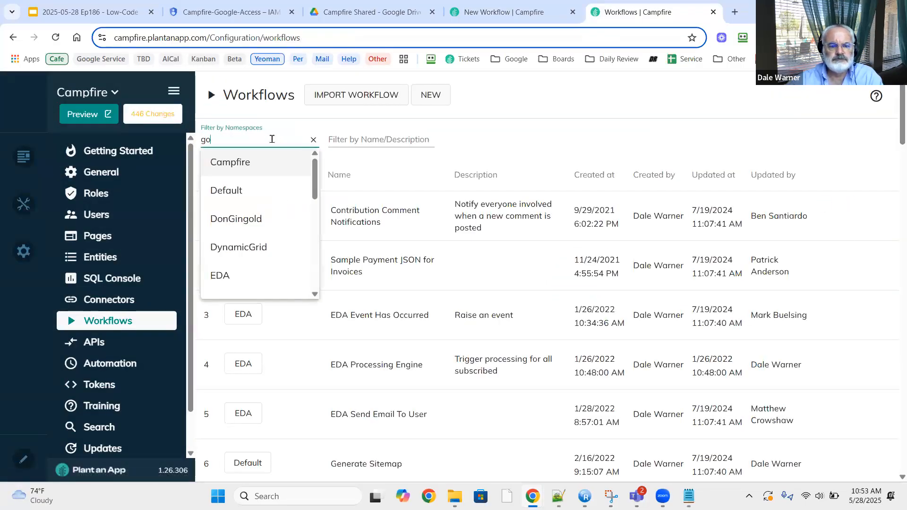
type("g")
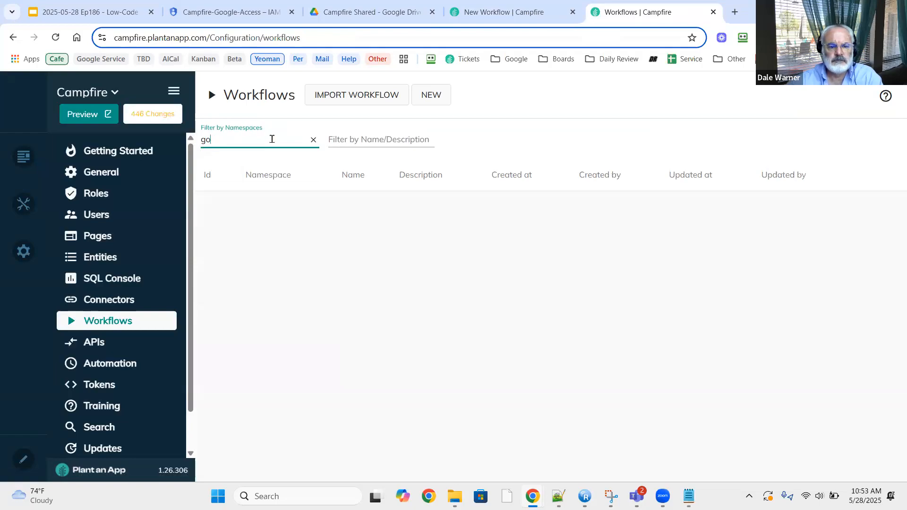
type("o")
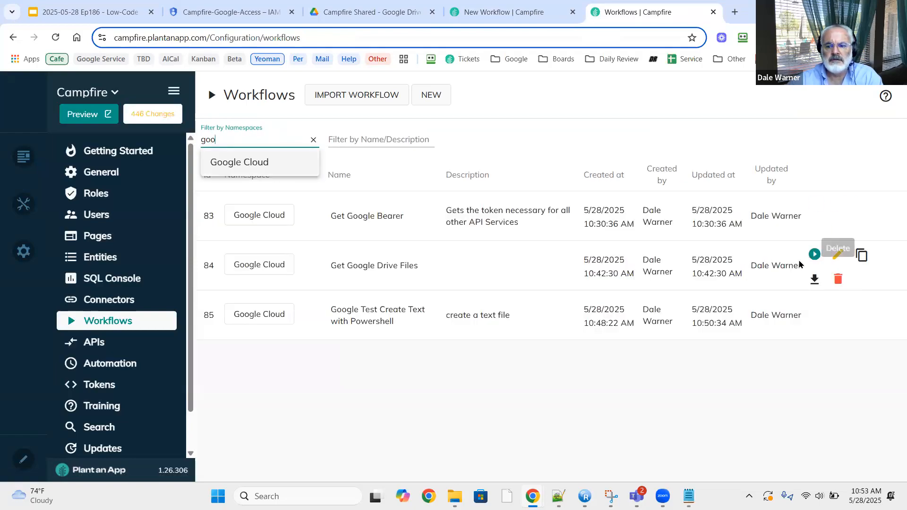
Run the Get Google Drive Files test and copy myFile.txt's id from the output.
left_click(815, 254)
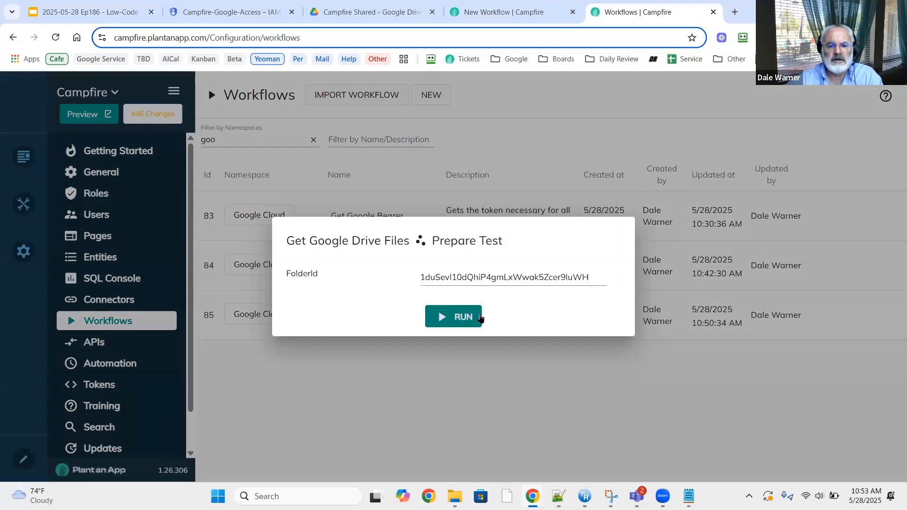
left_click(462, 317)
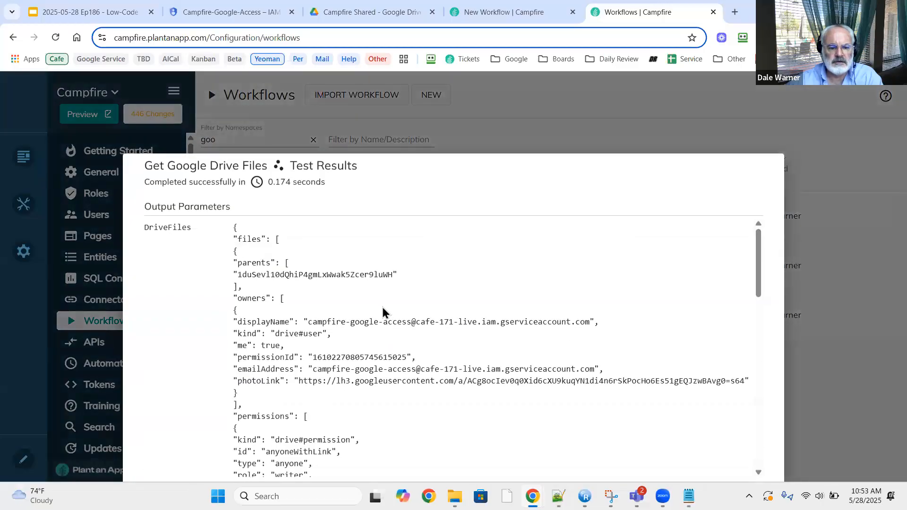
scroll(378, 309, "down", 10)
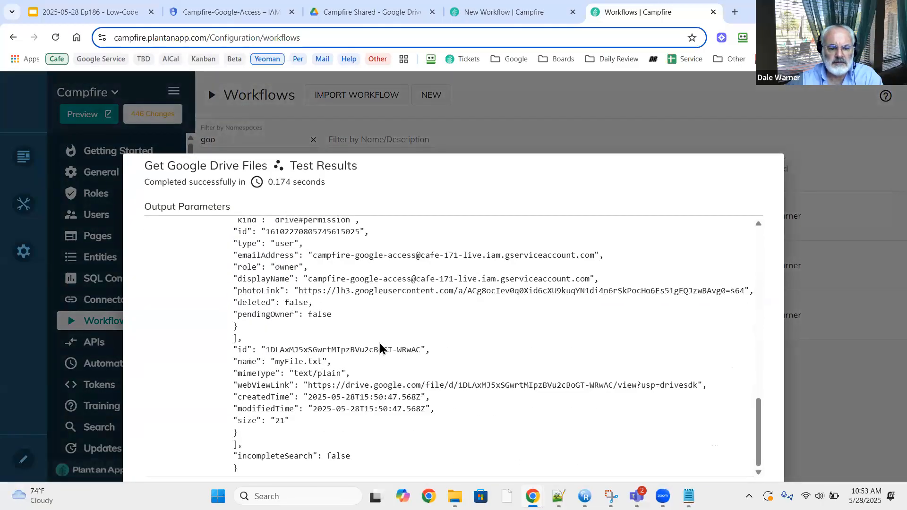
double_click(352, 349)
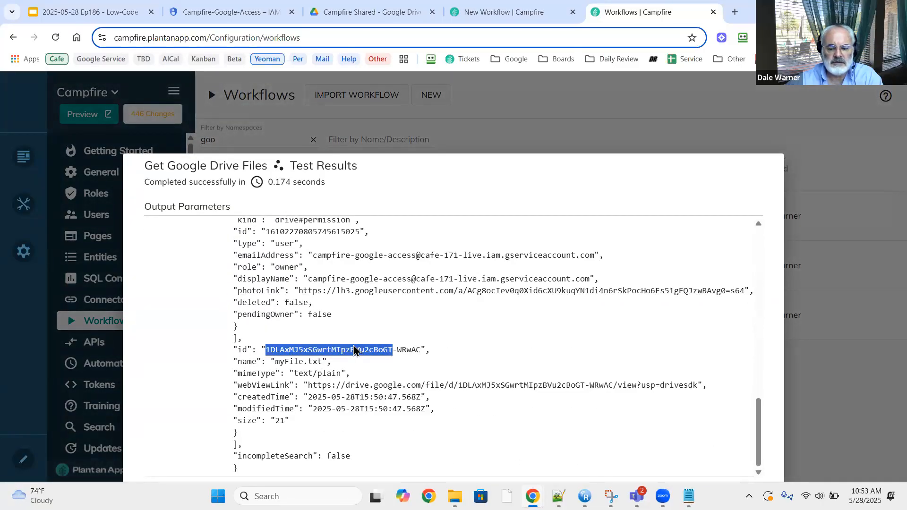
key("ctrl+shift+Right")
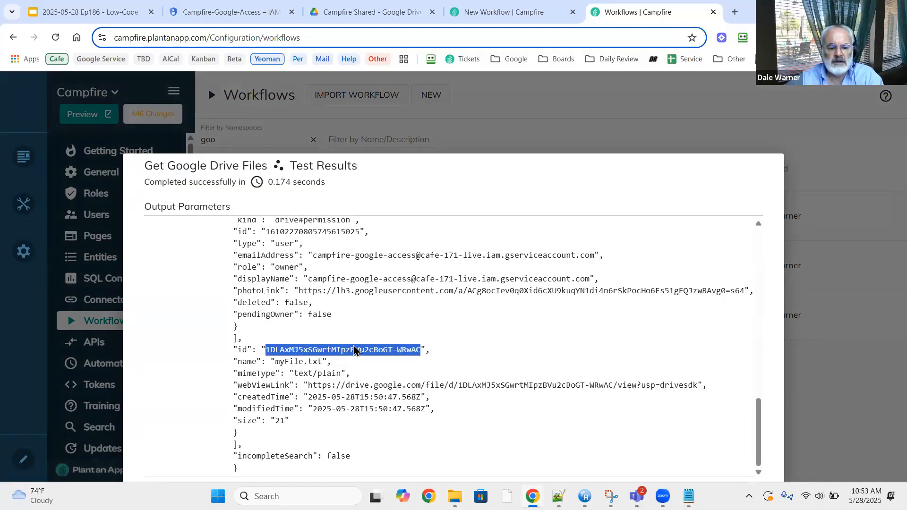
left_click(500, 19)
Paste myFile.txt's Drive id as the FileId default value and view the process.
left_click(612, 240)
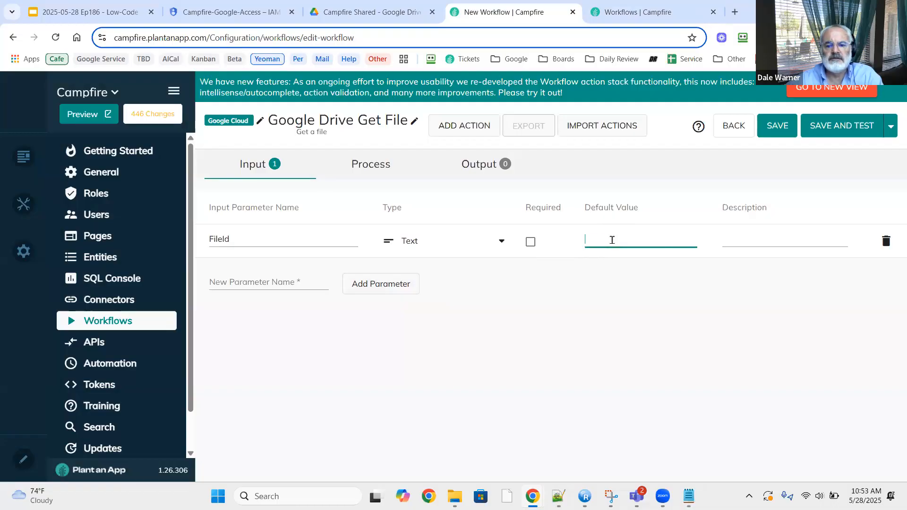
key("ctrl+v")
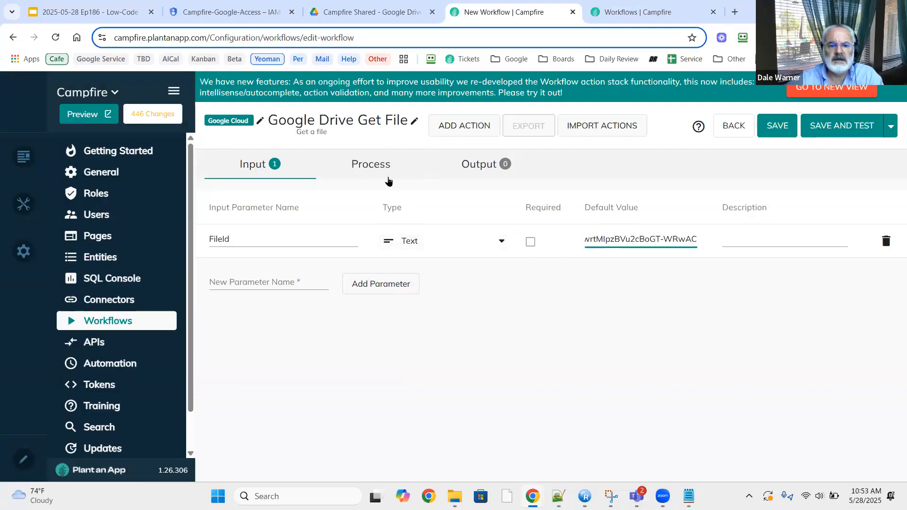
left_click(356, 171)
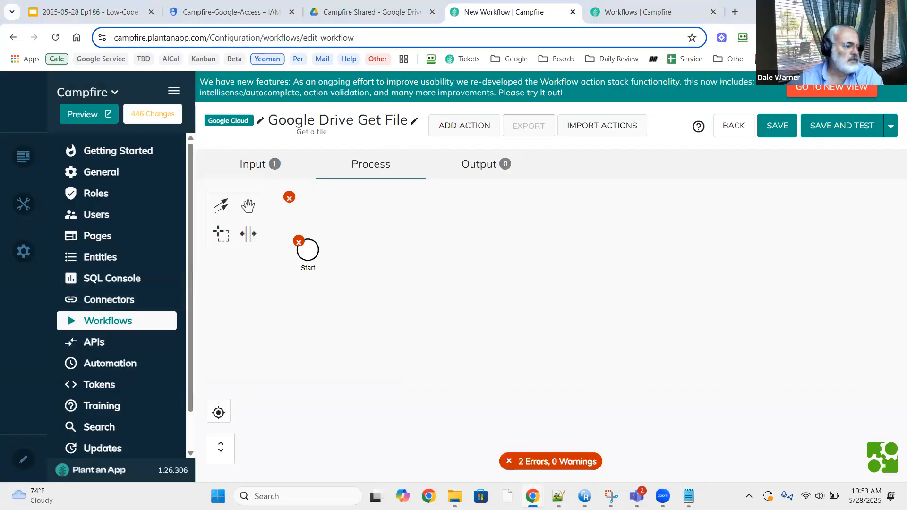
Append a Server Request (Experimental) action after the Start event.
left_click(307, 253)
left_click(307, 253)
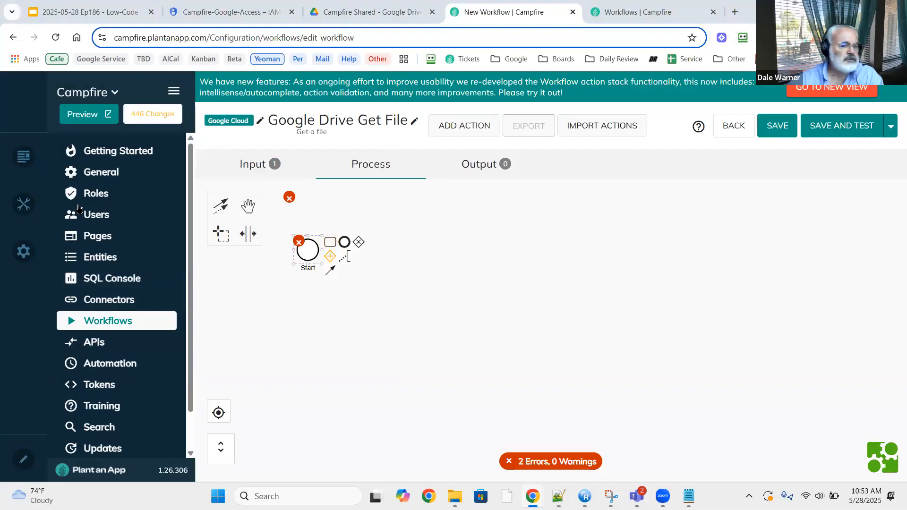
left_click(329, 243)
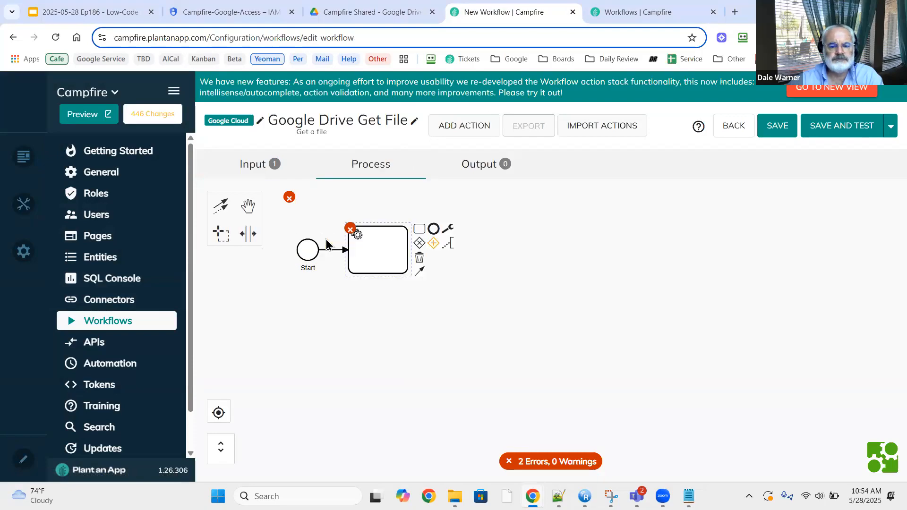
type("server")
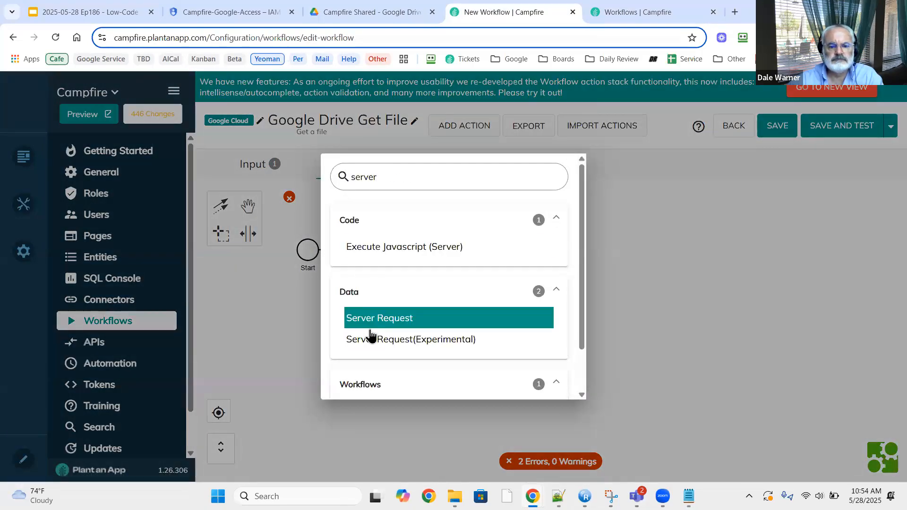
left_click(371, 340)
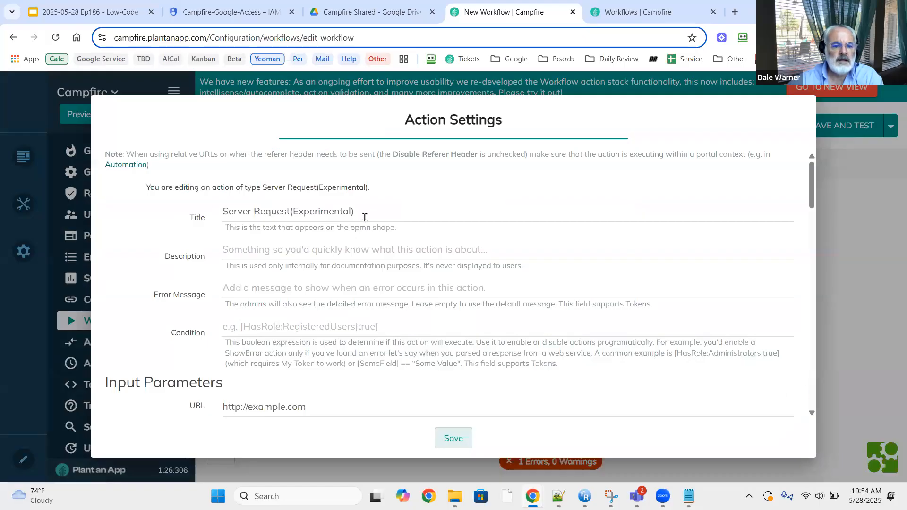
Title the action Get File and set its URL to the Google Drive v3 file URL.
left_click_drag(364, 215, 136, 208)
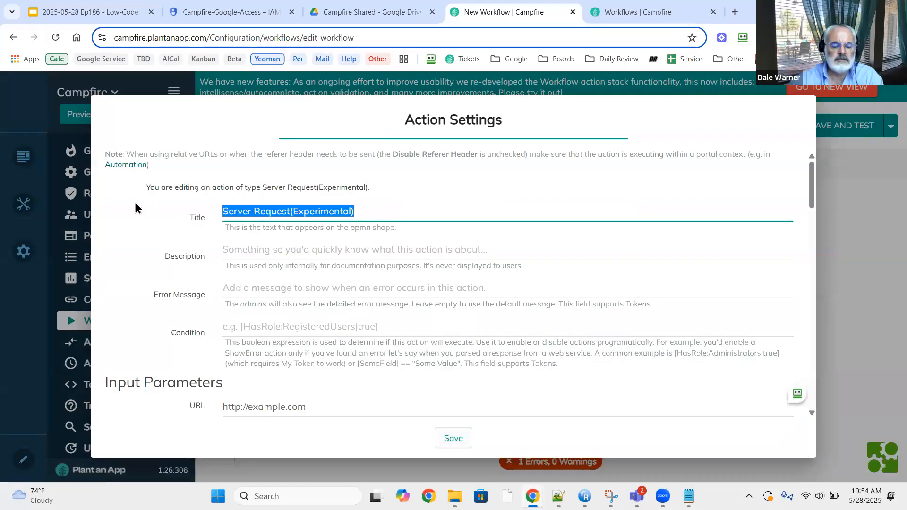
type("Get File")
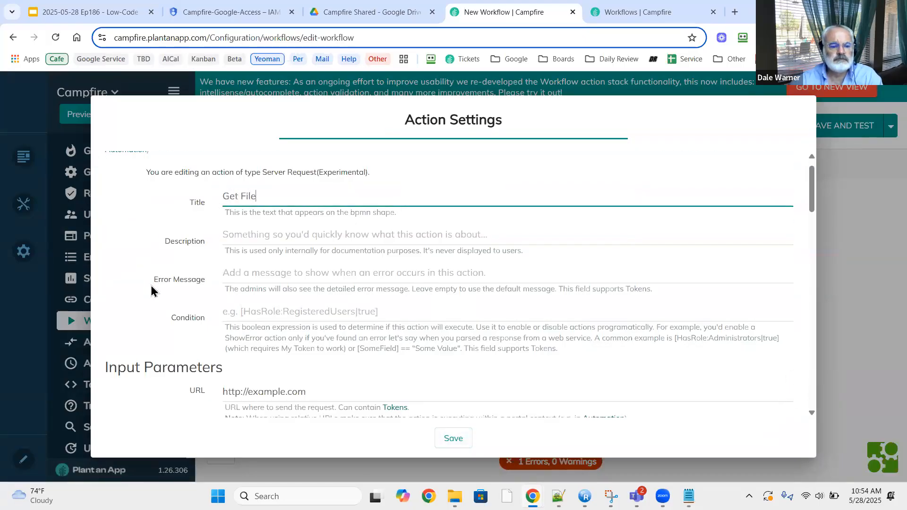
scroll(152, 289, "down", 4)
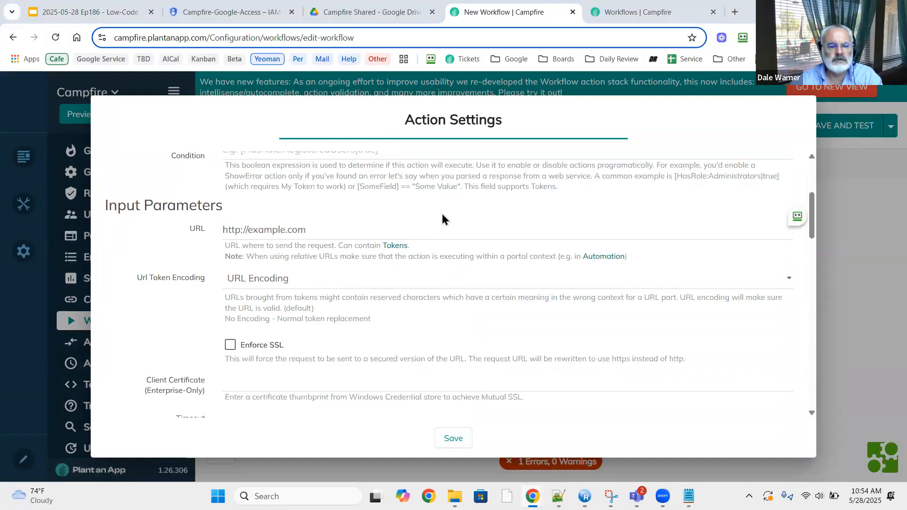
left_click_drag(384, 228, 238, 228)
key("ctrl+a")
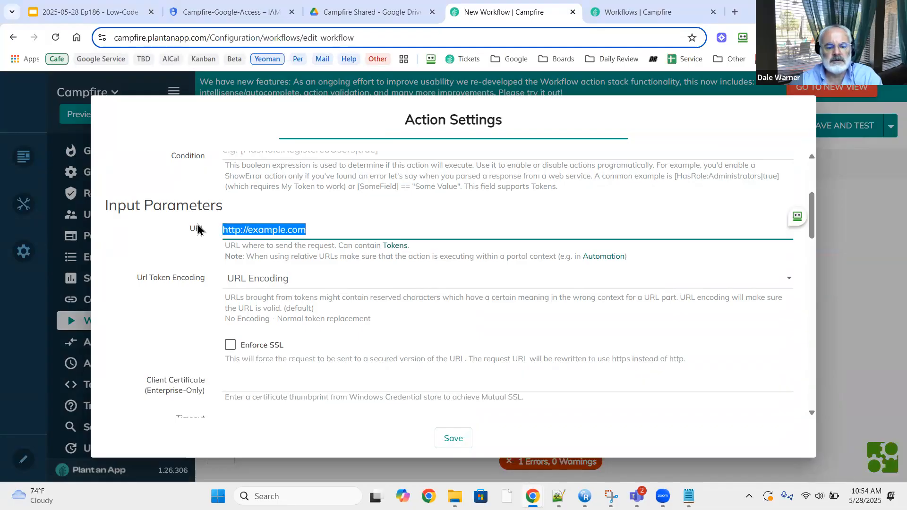
type("https://www.googleapis.com/drive/v3/files/[FileId]?alt=media")
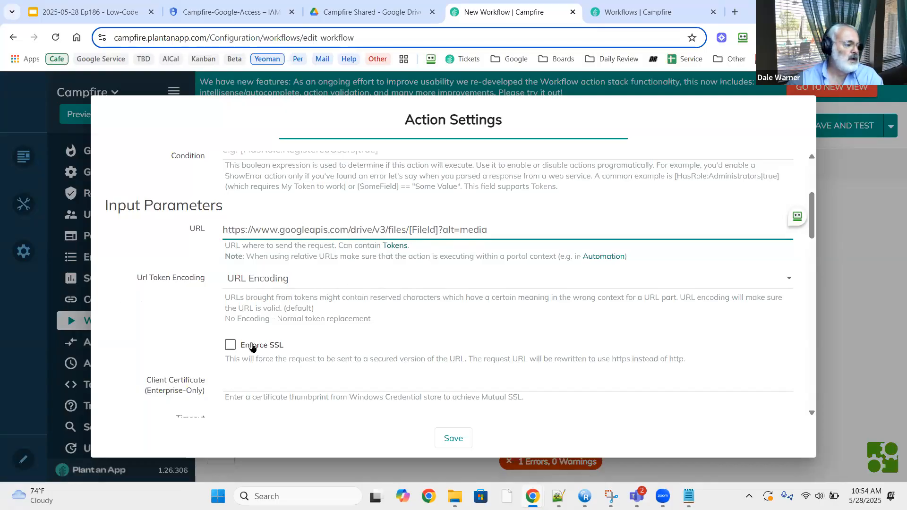
Clear the sample request data, leaving no request headers.
scroll(254, 348, "down", 3)
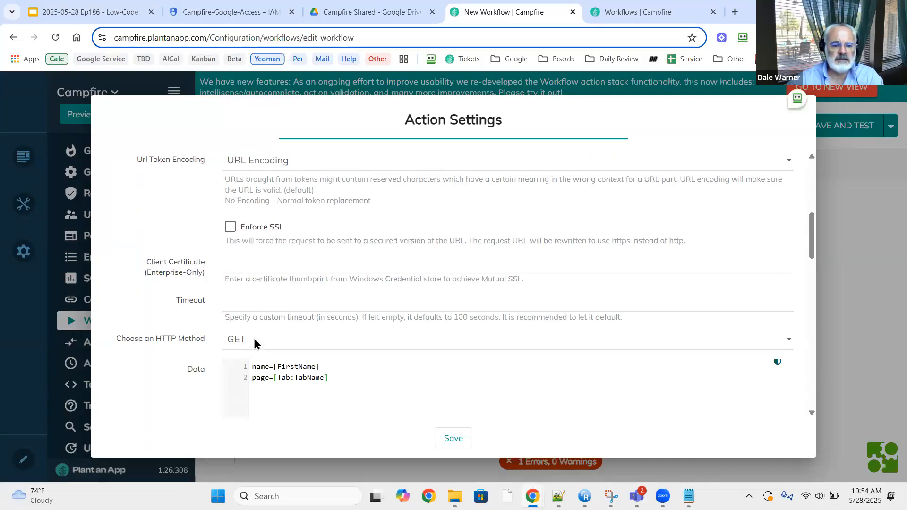
key("ctrl+a")
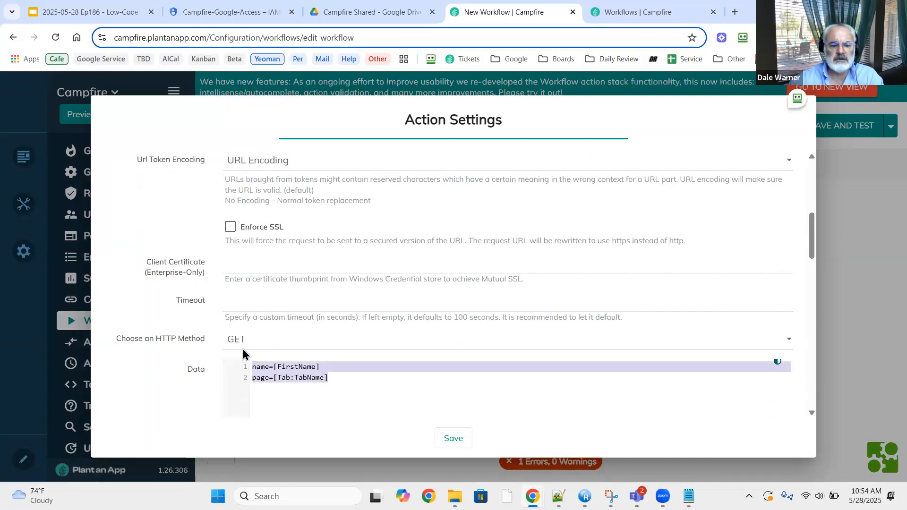
key("BackSpace")
scroll(207, 352, "down", 3)
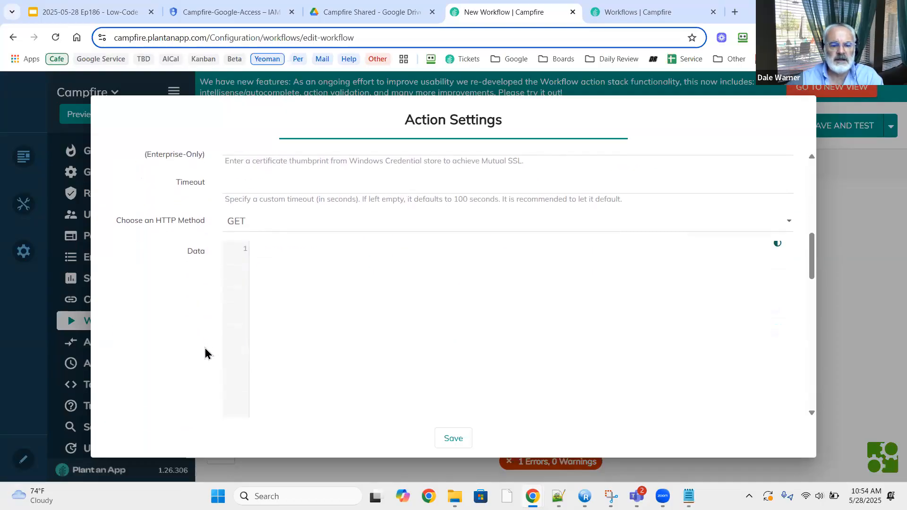
scroll(205, 356, "down", 8)
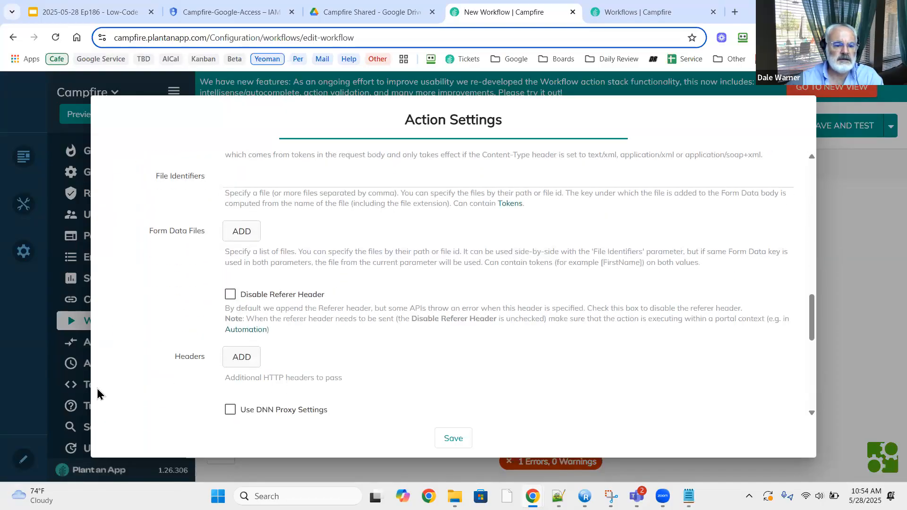
scroll(171, 386, "down", 4)
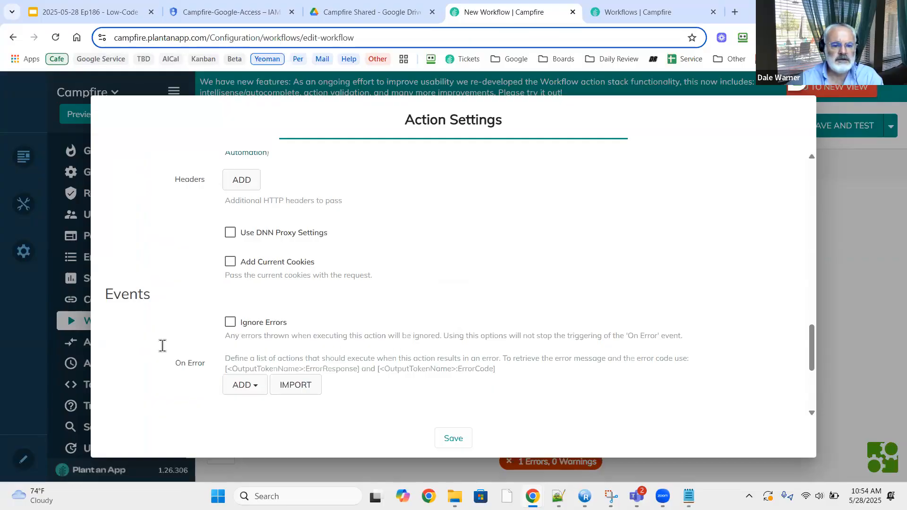
scroll(189, 331, "up", 4)
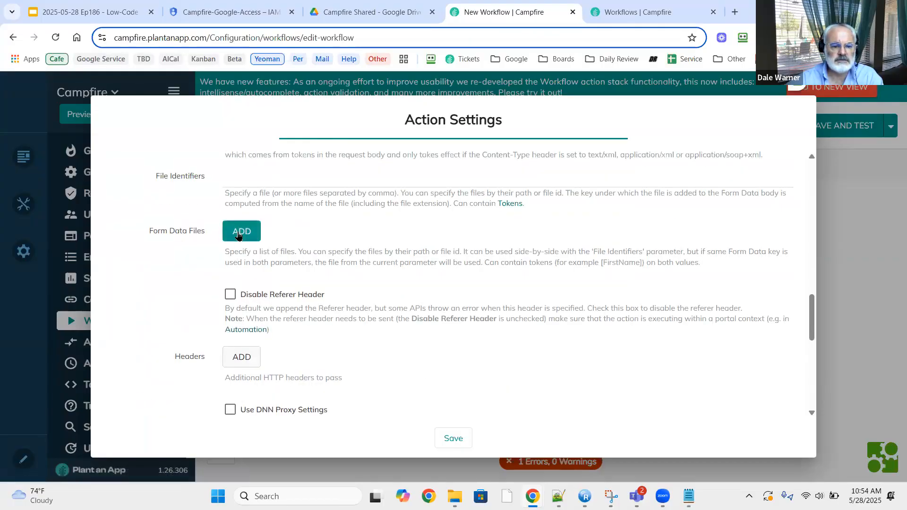
left_click(241, 360)
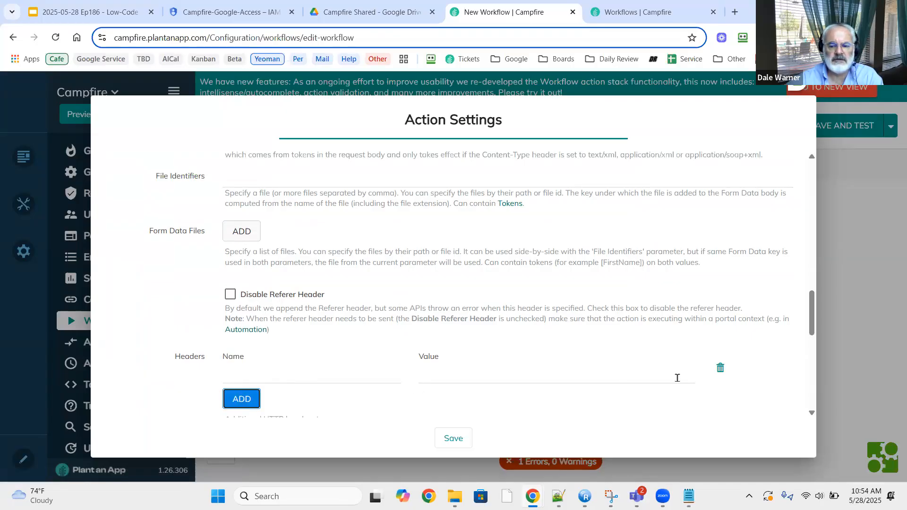
left_click(720, 368)
Set the output token name to GoogleOutput and save the action.
scroll(151, 360, "down", 2)
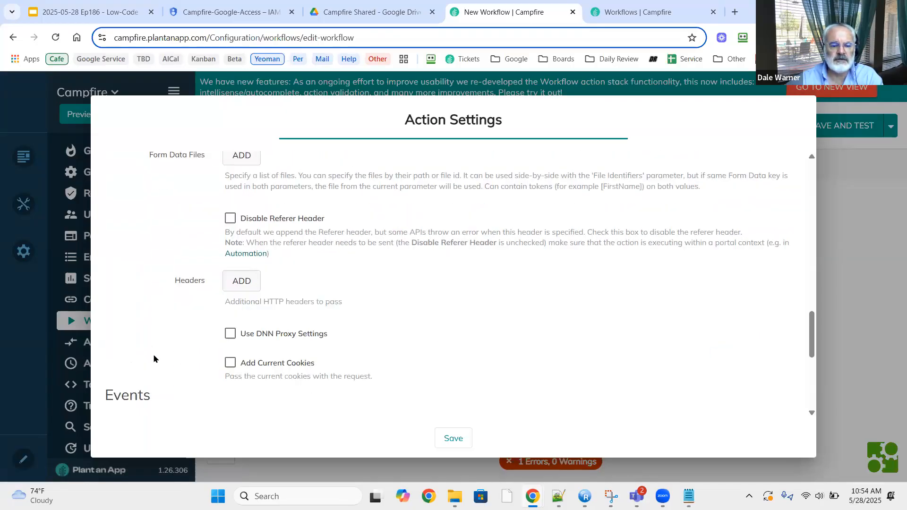
scroll(154, 359, "down", 4)
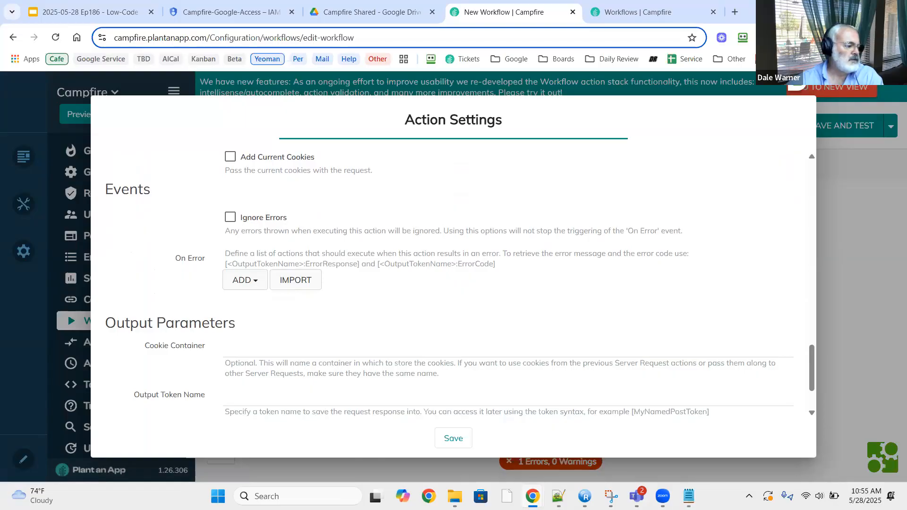
scroll(189, 370, "down", 2)
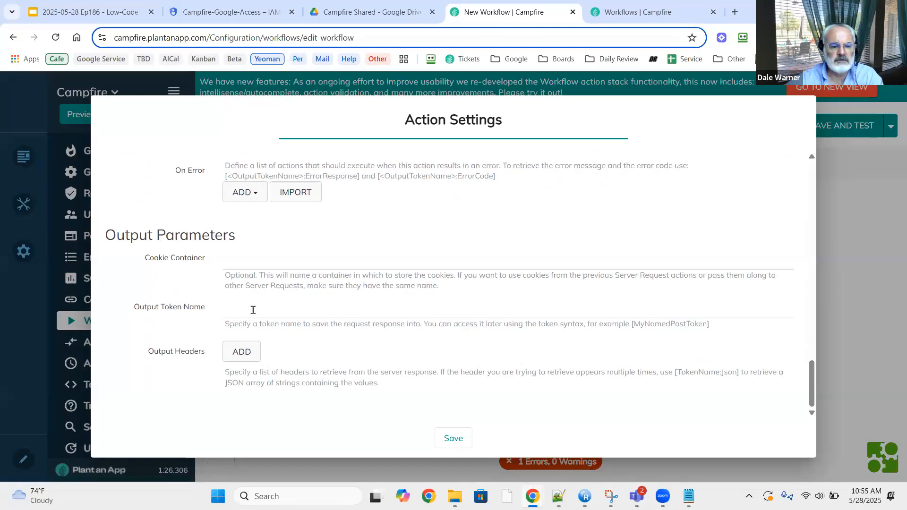
left_click(253, 310)
type("GoogleOutput")
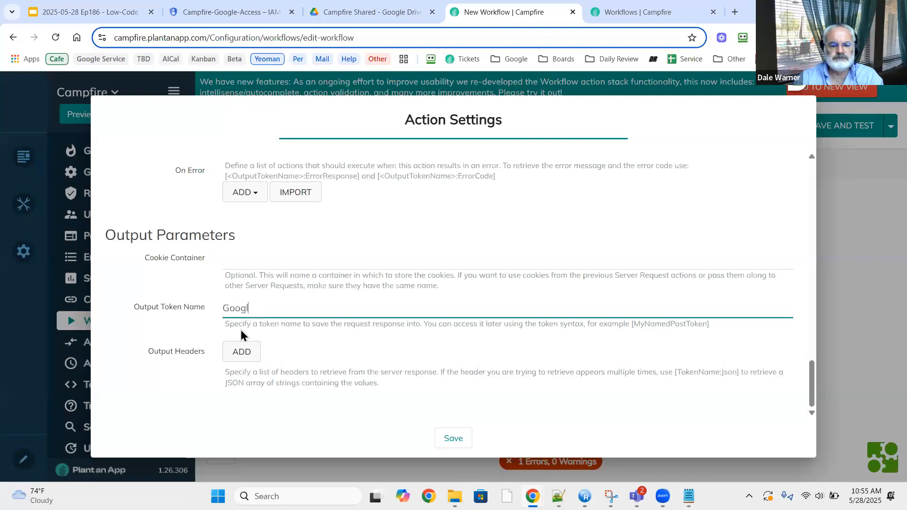
left_click(448, 437)
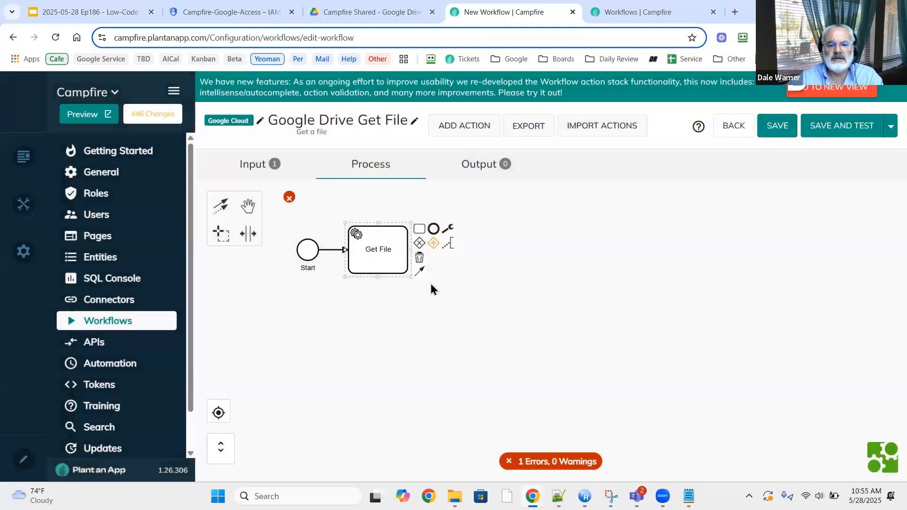
End the flow after Get File and enter GoogleOutput as a new output parameter name.
left_click(434, 229)
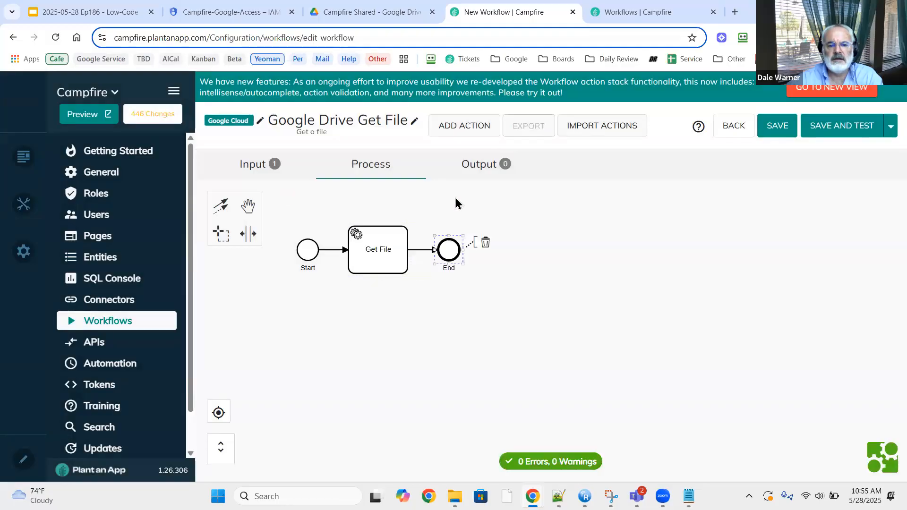
left_click(471, 169)
left_click(215, 255)
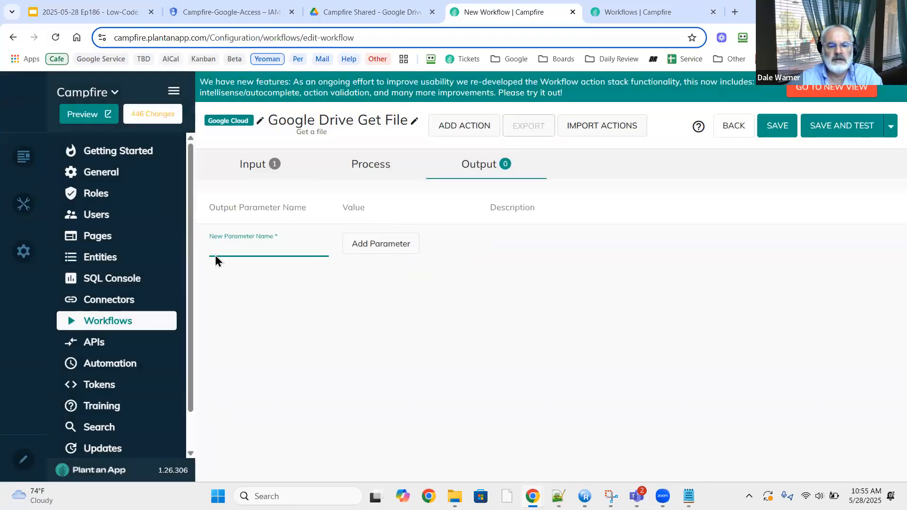
type("/drive/v3/files/[FileId]?alt=media")
key("ctrl+a")
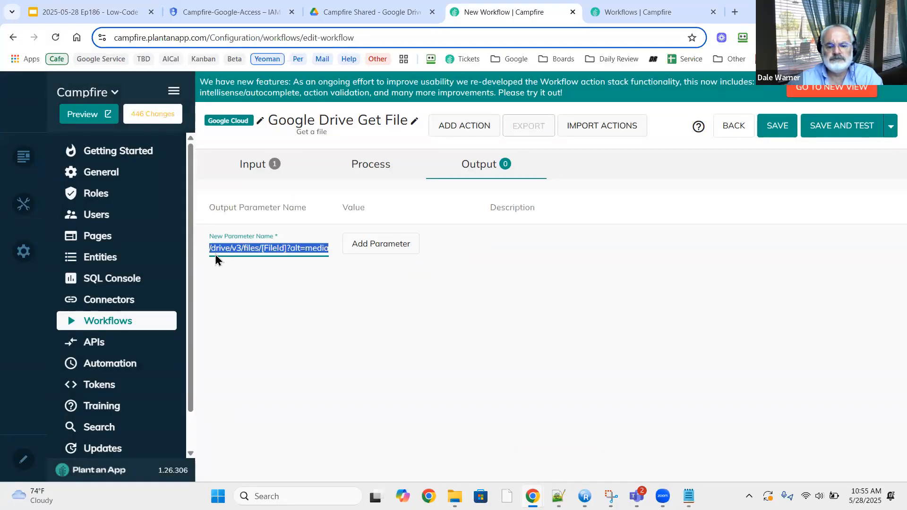
key("BackSpace")
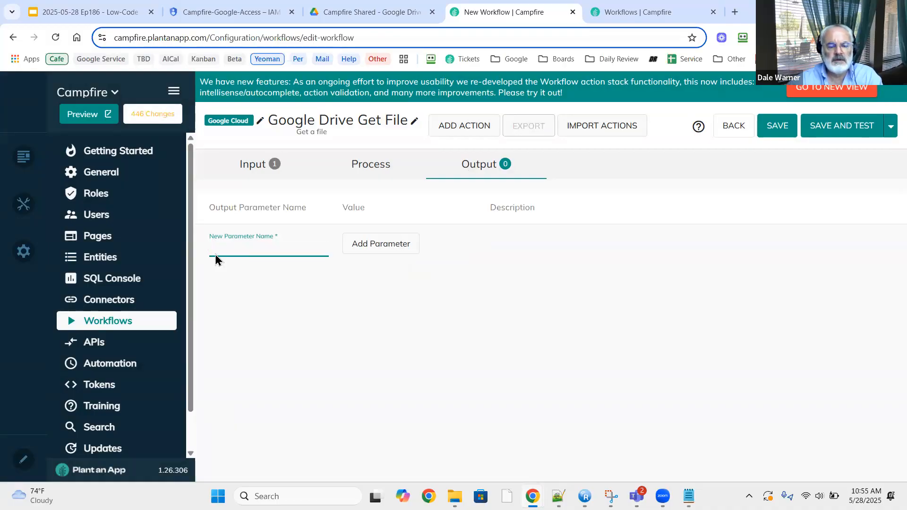
key("super+v")
scroll(271, 401, "down", 2)
scroll(267, 409, "down", 1)
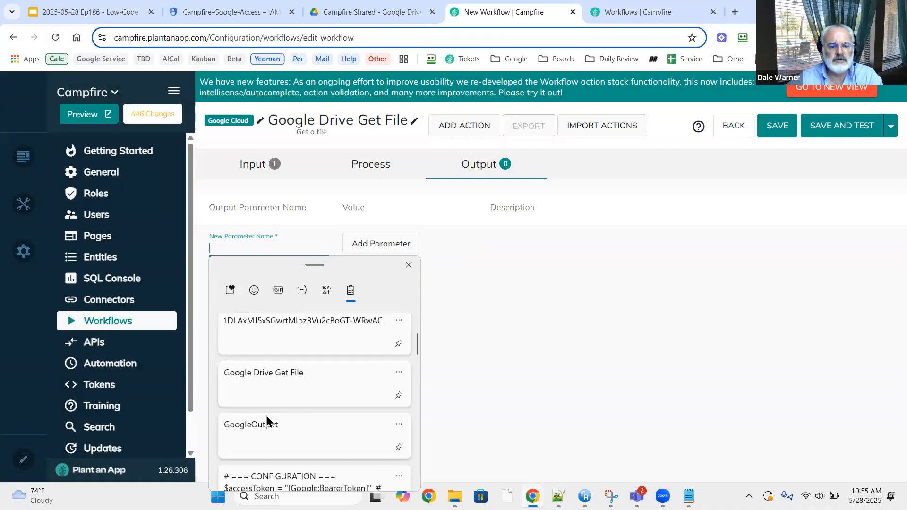
left_click(265, 418)
Add the GoogleOutput output parameter with value [GoogleOutput].
left_click(381, 240)
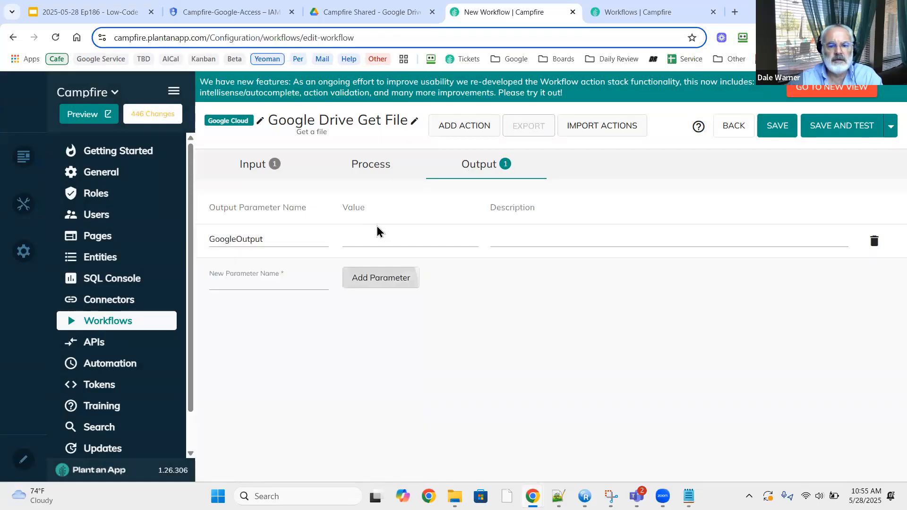
left_click(364, 239)
type("[")
type("GoogleOutput")
type("]")
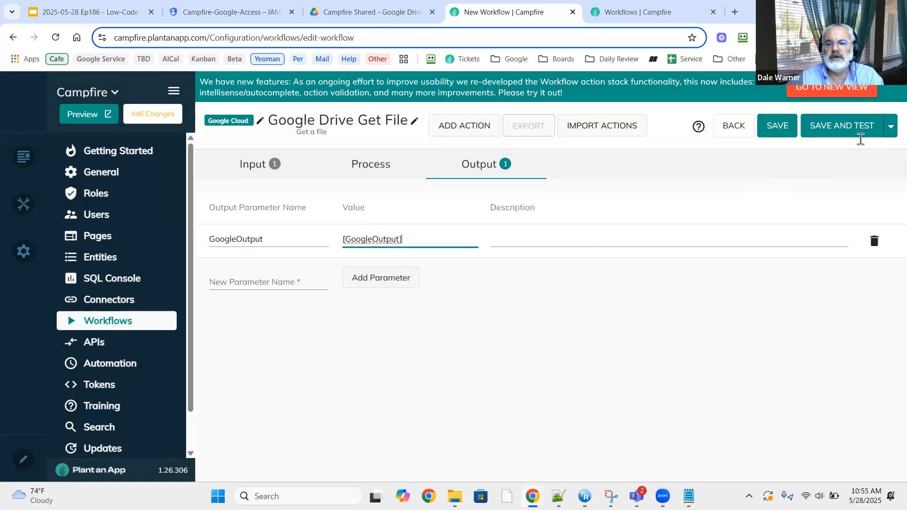
Save and test the workflow, then dismiss the 403 missing-API-key error.
left_click(851, 130)
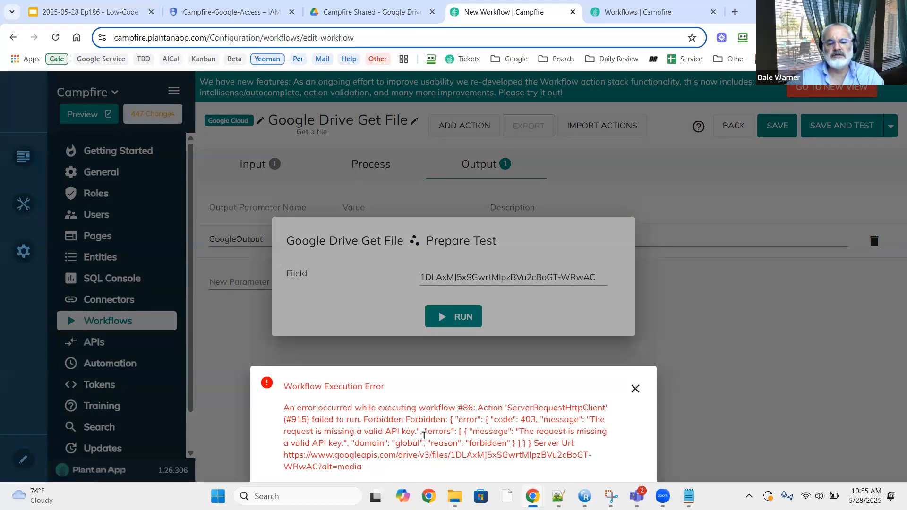
left_click(710, 360)
left_click(710, 359)
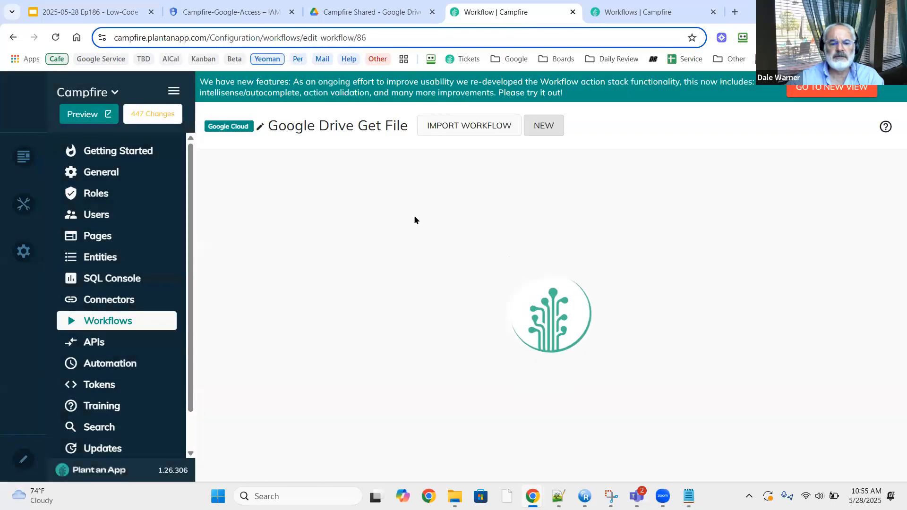
Add an 'Authorization' header with value 'Bearer [Google:BearerToken]' to Get File and save it.
double_click(362, 249)
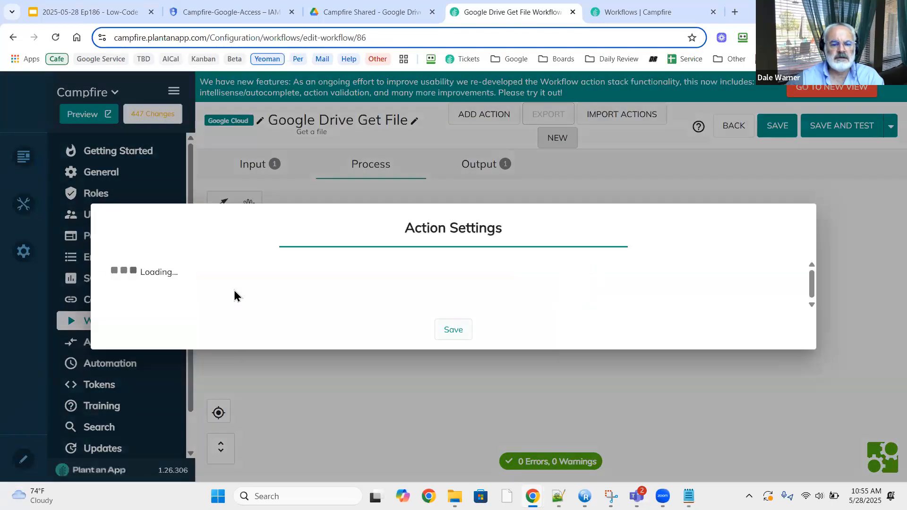
scroll(228, 314, "down", 8)
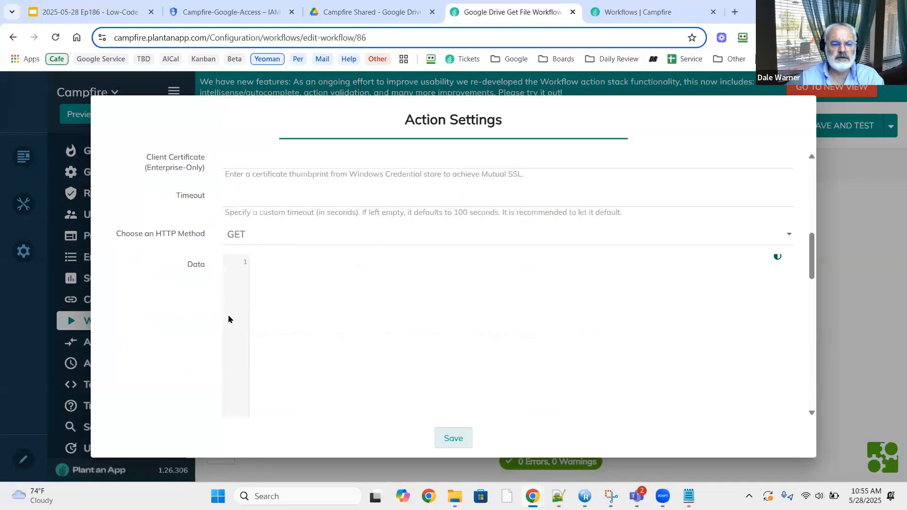
scroll(229, 319, "down", 6)
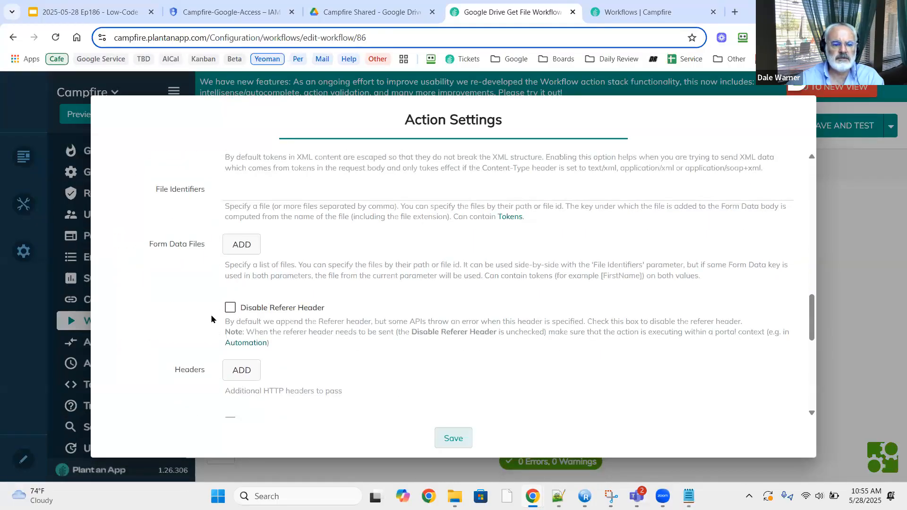
scroll(211, 320, "down", 3)
left_click(242, 251)
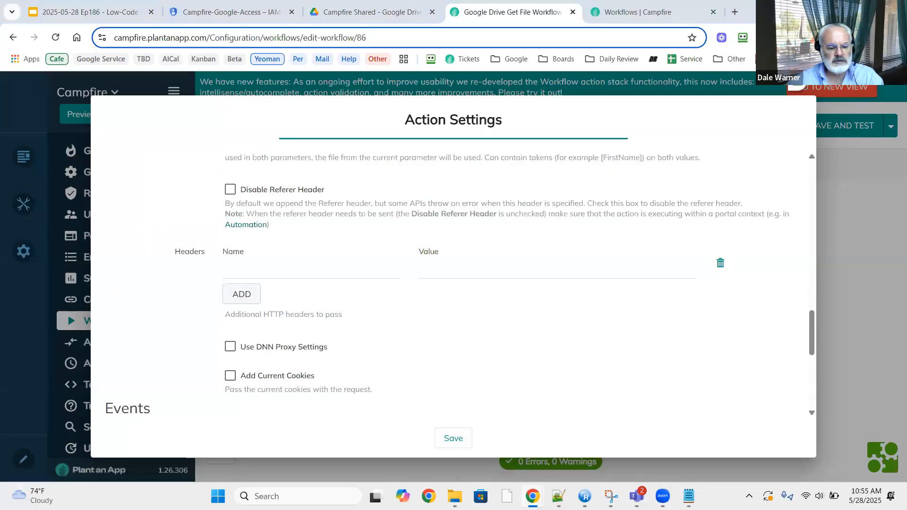
left_click(259, 272)
type("Authorization")
key("alt+Tab")
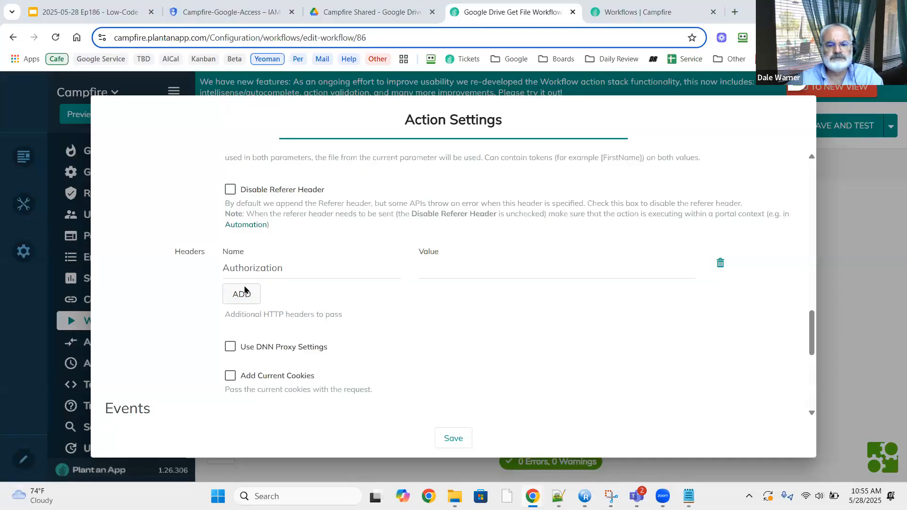
left_click(470, 265)
type("Bearer [Google:BearerToken]")
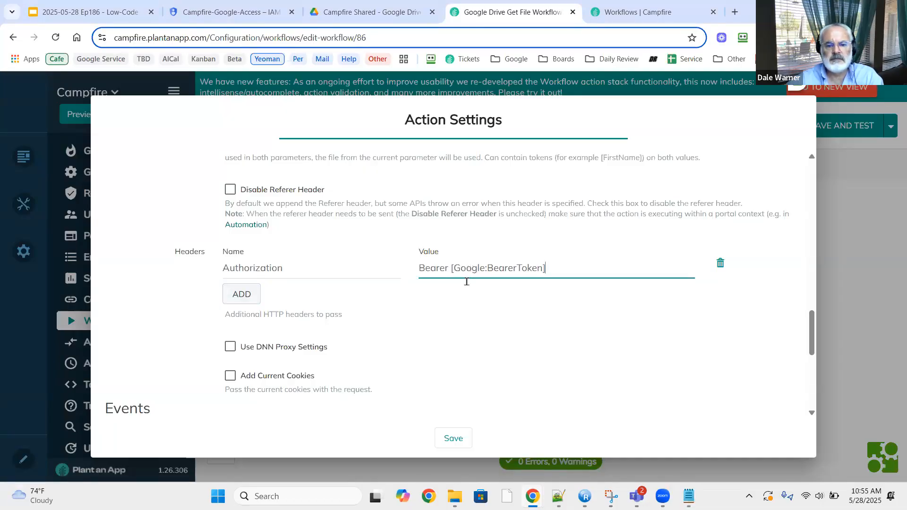
left_click(439, 439)
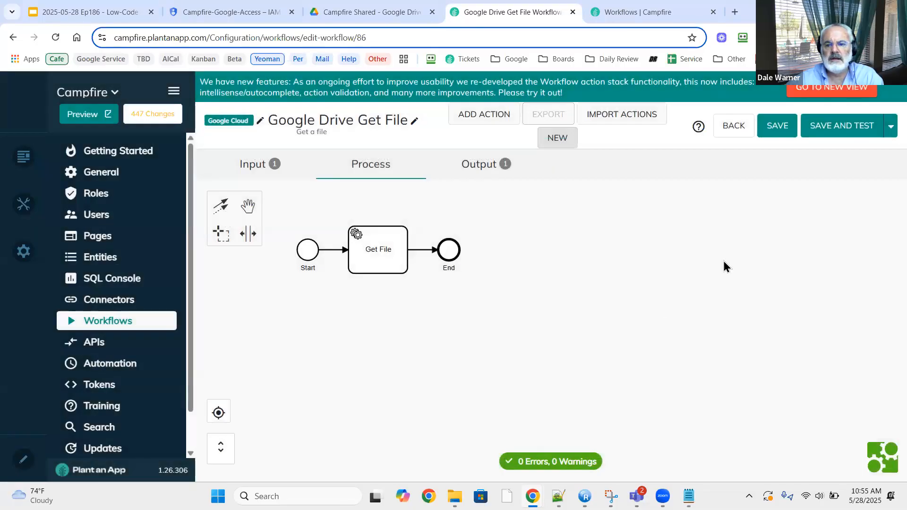
Save and test the workflow with the valid FileId, which succeeds.
left_click(844, 128)
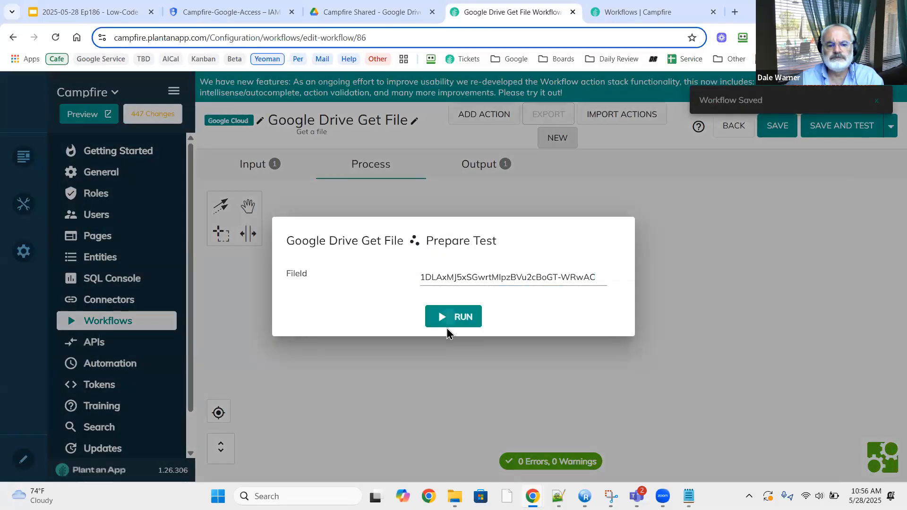
left_click(449, 321)
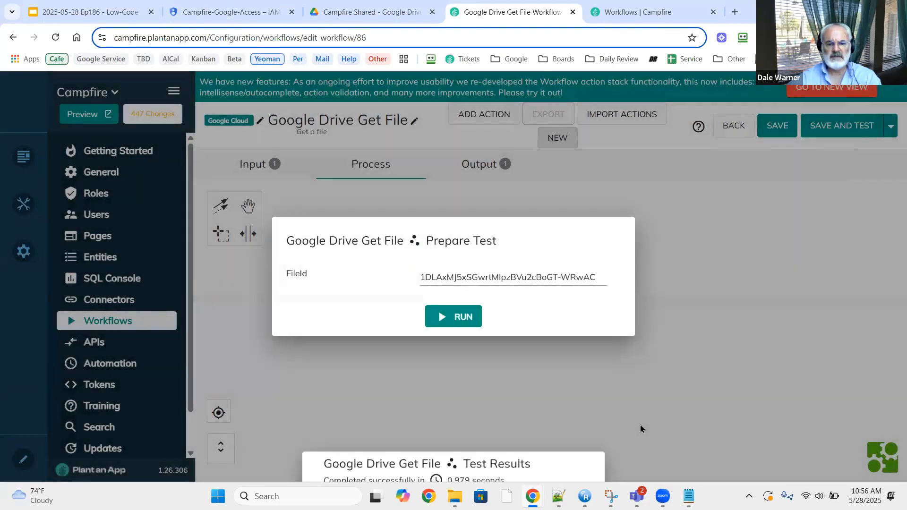
left_click(548, 368)
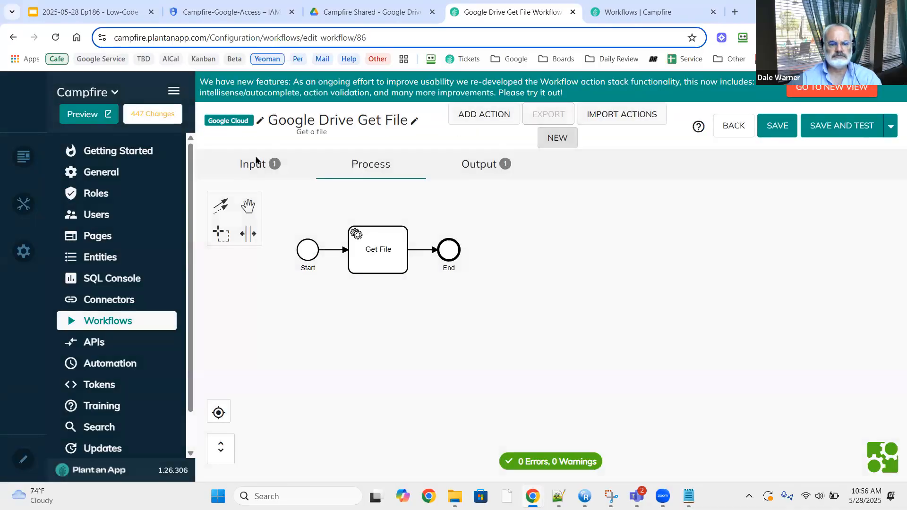
Retest with the FileId's last character removed, get a 404 File not found error, and reload.
left_click(254, 164)
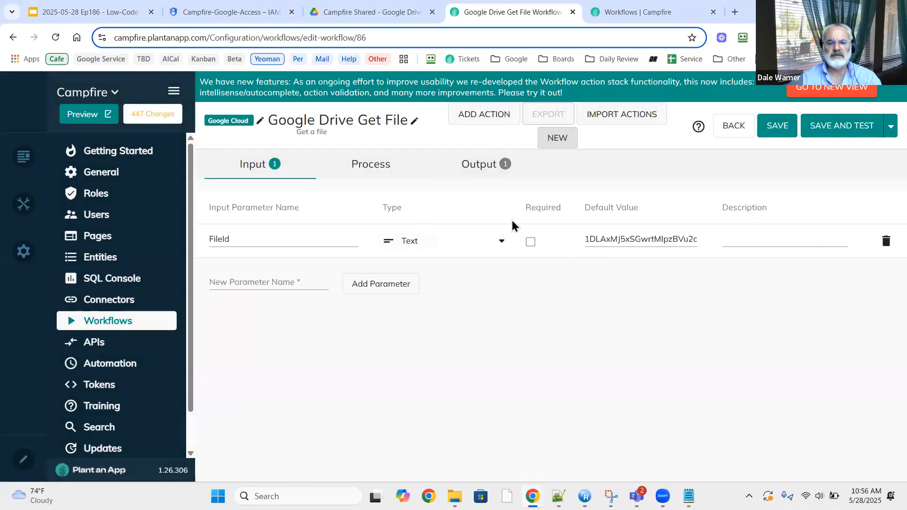
left_click(843, 125)
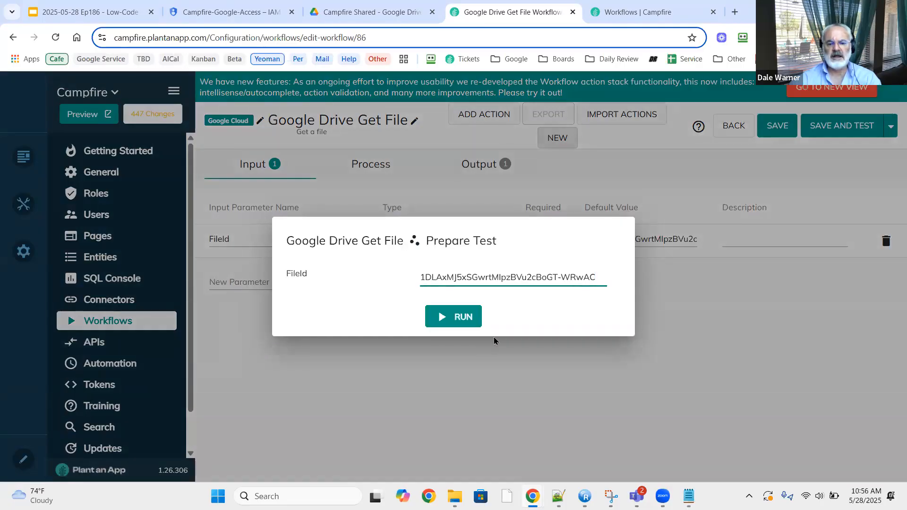
key("BackSpace")
left_click(438, 317)
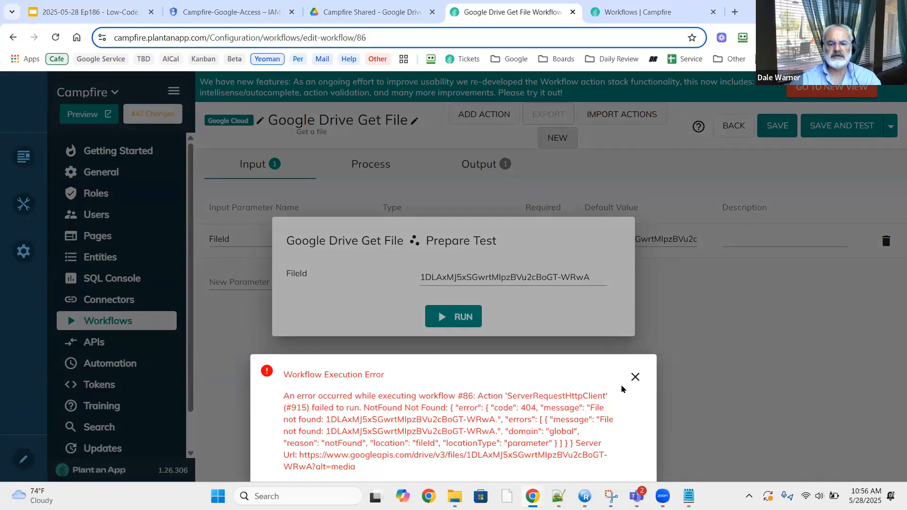
left_click(635, 376)
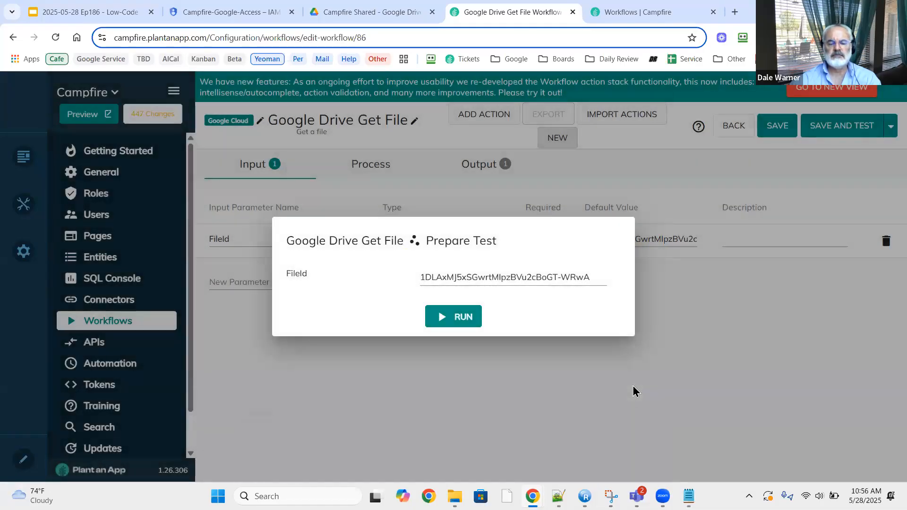
key("F5")
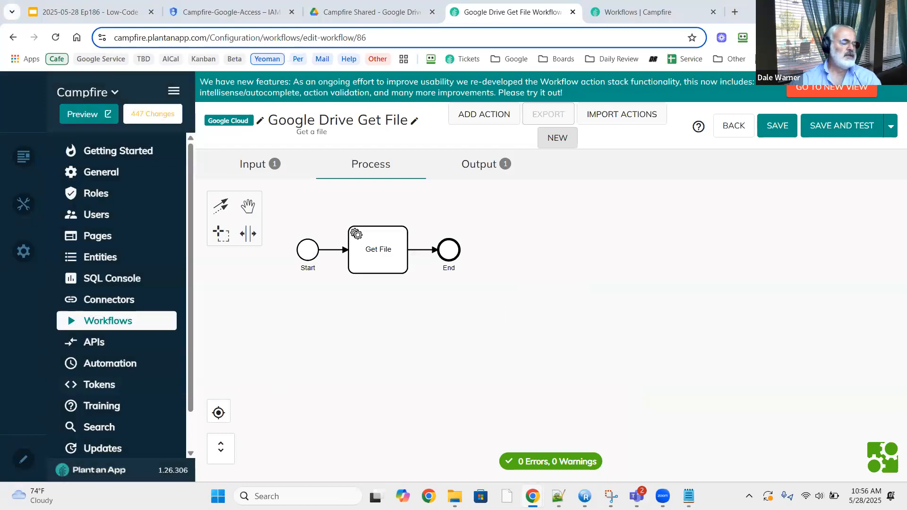
Filter workflows to Google Cloud, sort by update time, and duplicate workflow 86 (Google Drive Get File).
left_click(105, 325)
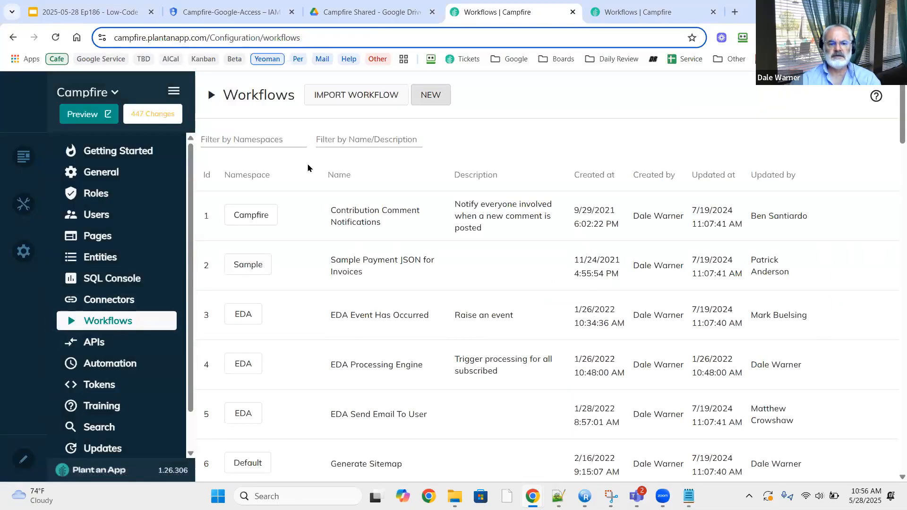
left_click(261, 138)
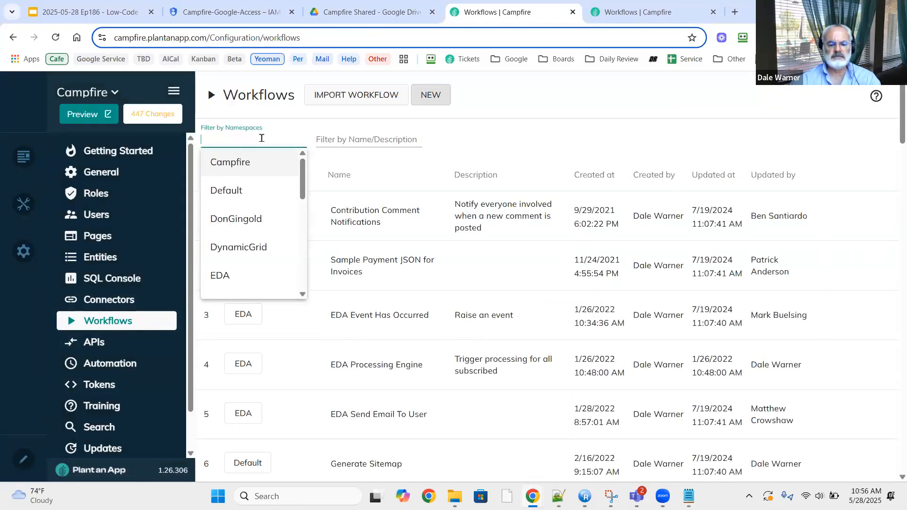
type("goo")
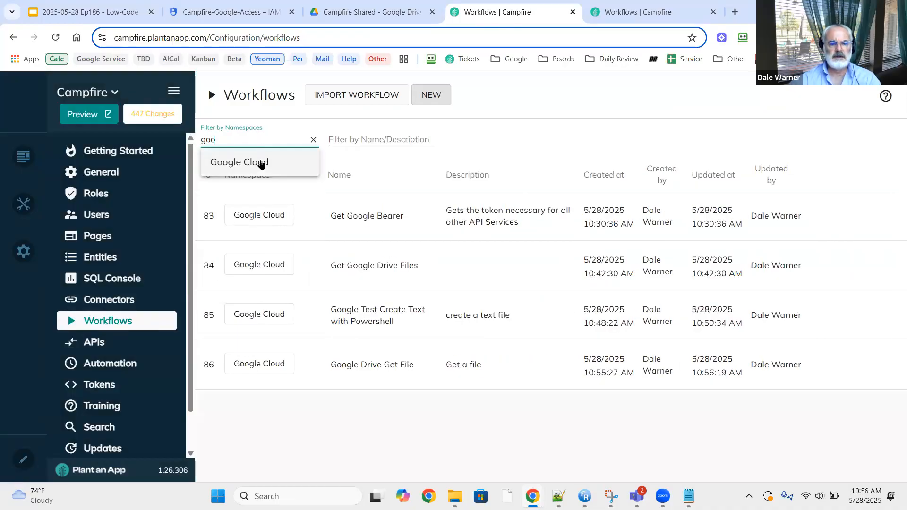
left_click(262, 163)
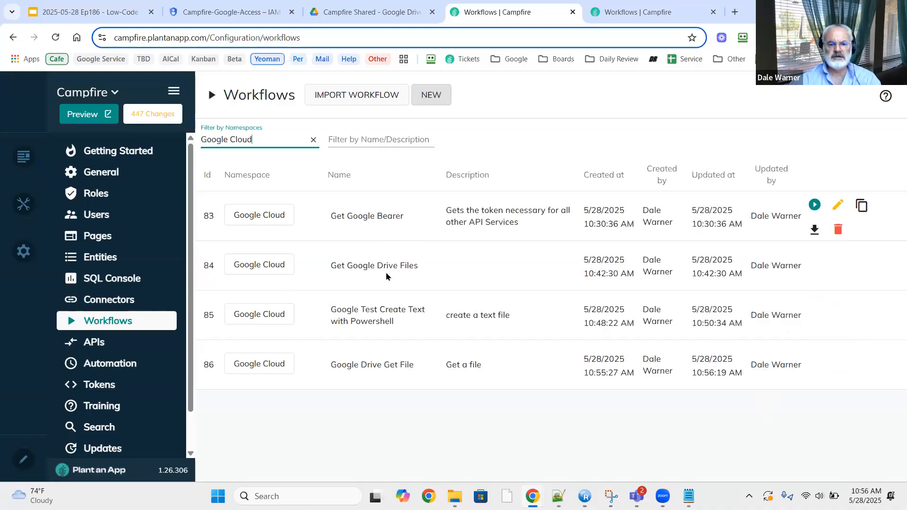
left_click(718, 179)
left_click(718, 179)
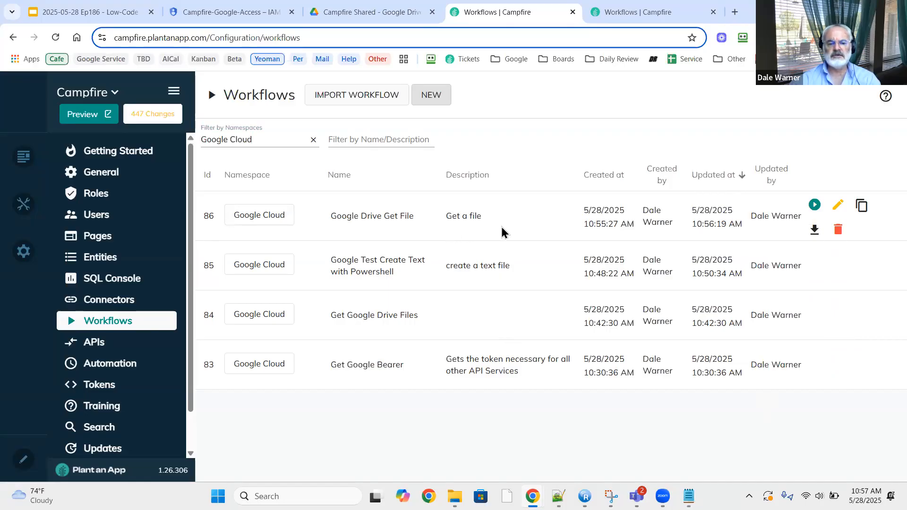
left_click(862, 207)
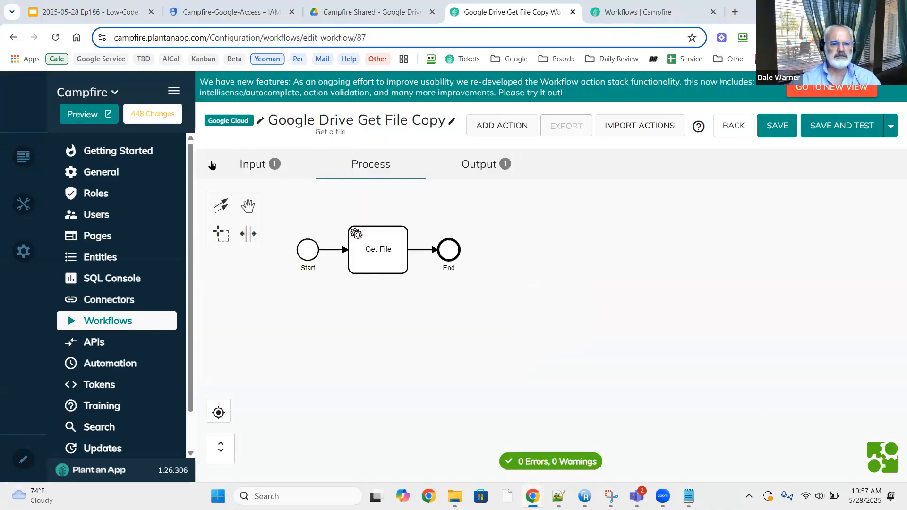
left_click(249, 168)
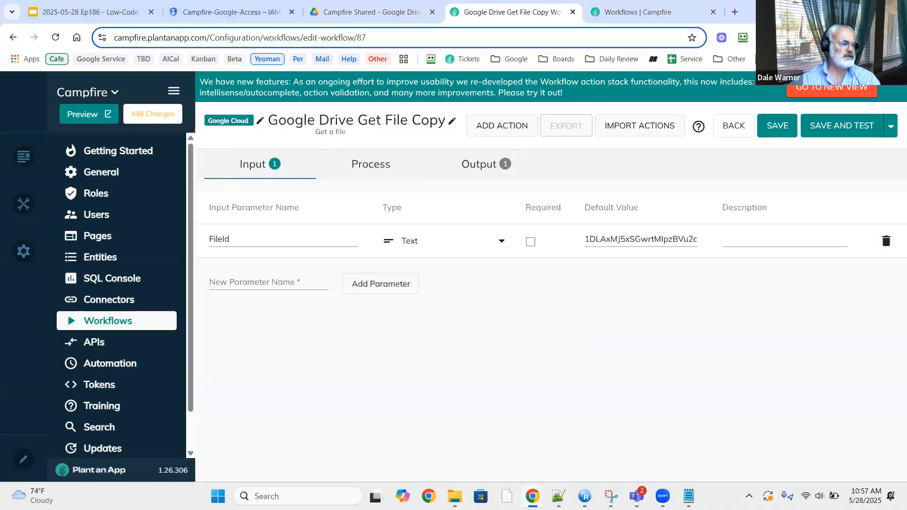
Rename the copy to 'Google Drive Delete File' with description 'Delete a file' and save.
left_click(449, 123)
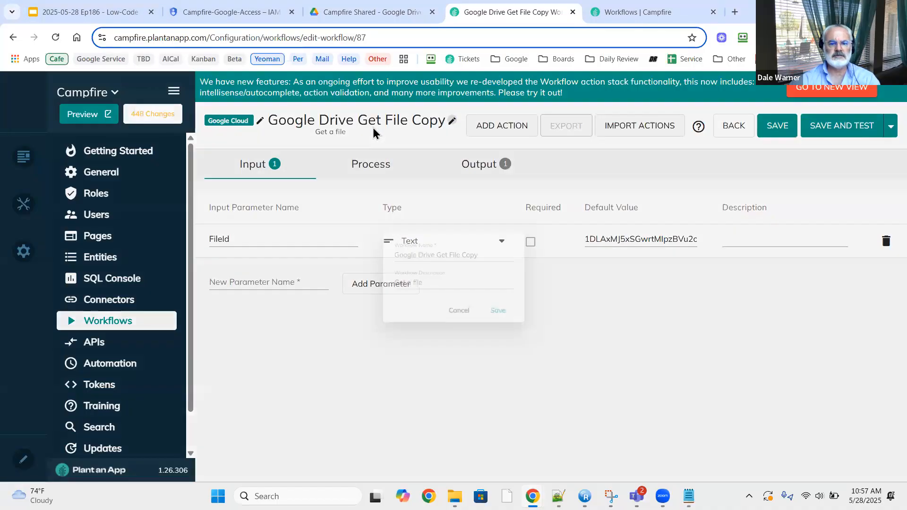
key("ctrl+shift+Left")
key("ctrl+shift+Left")
key("ctrl+shift+Left")
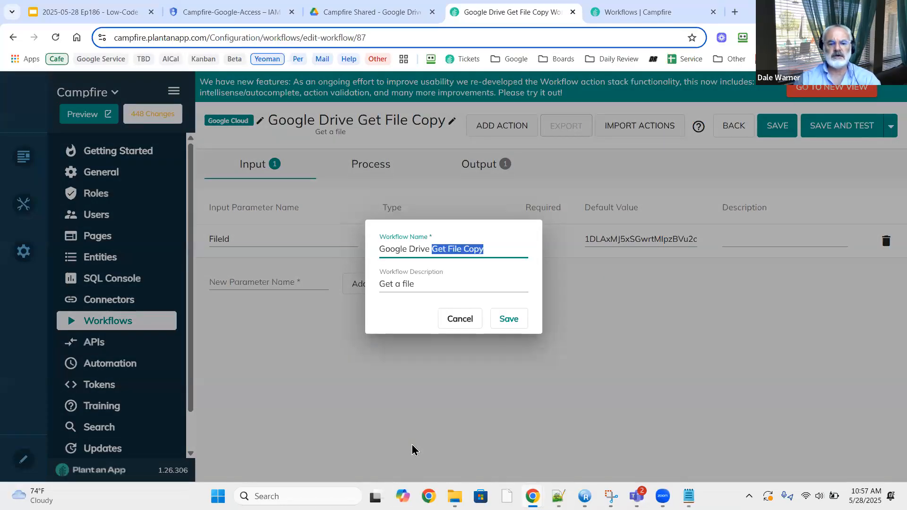
type("Delete")
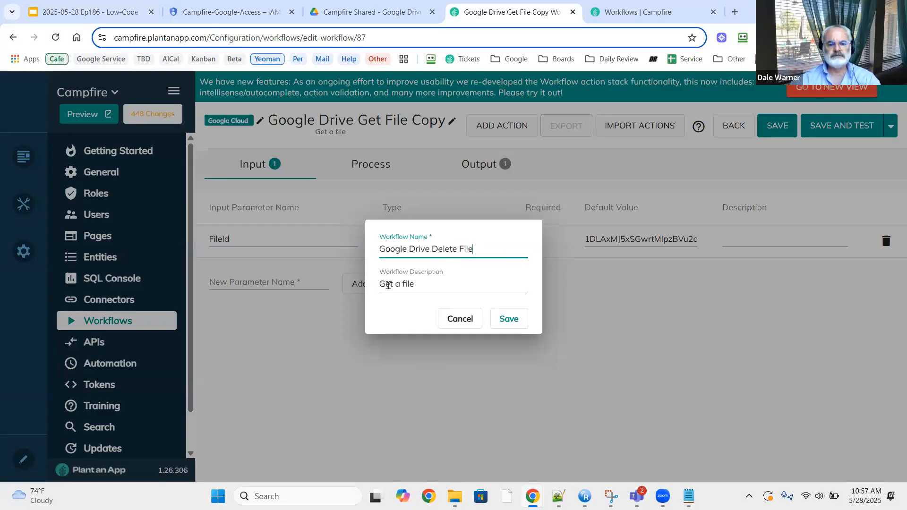
left_click(388, 284)
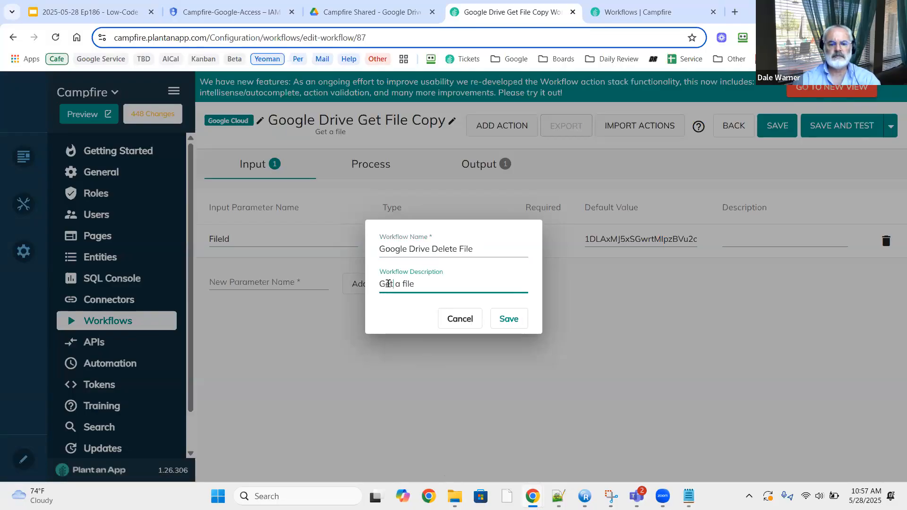
double_click(387, 284)
type("Delete")
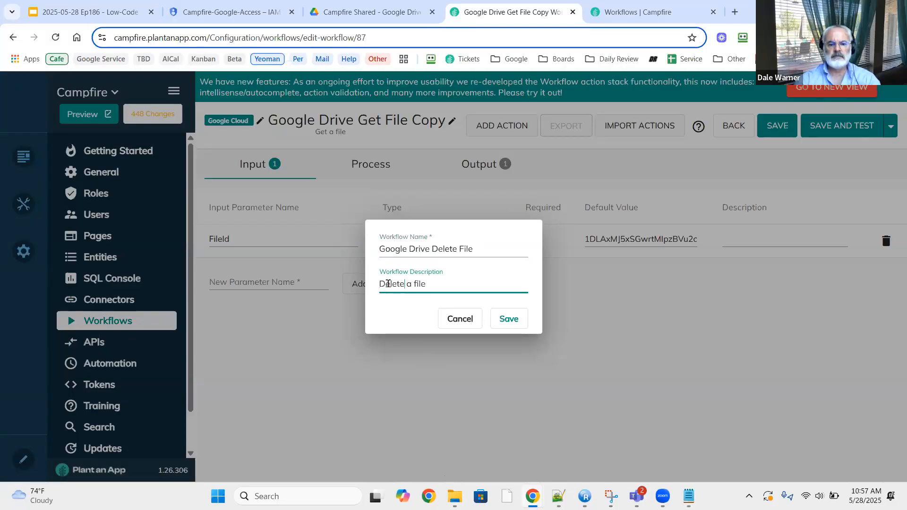
left_click(506, 319)
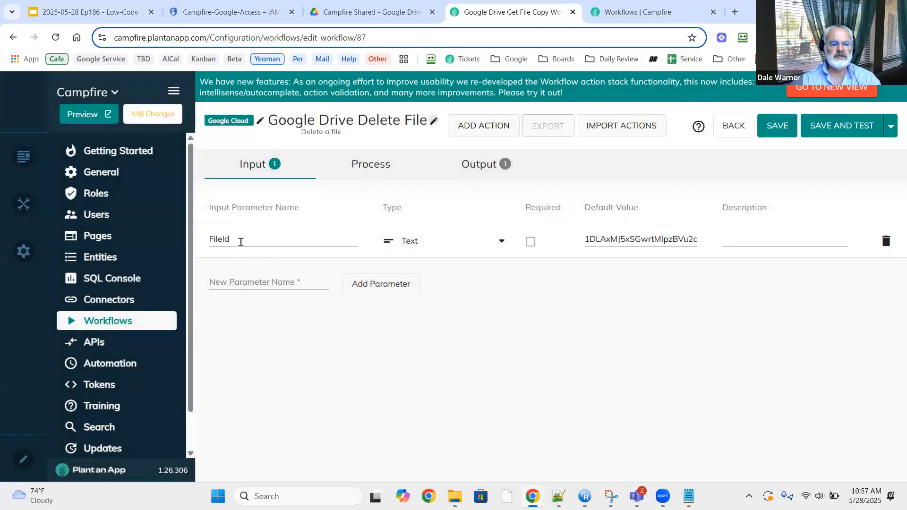
Retitle the copied action from Get File to Delete File.
left_click(378, 165)
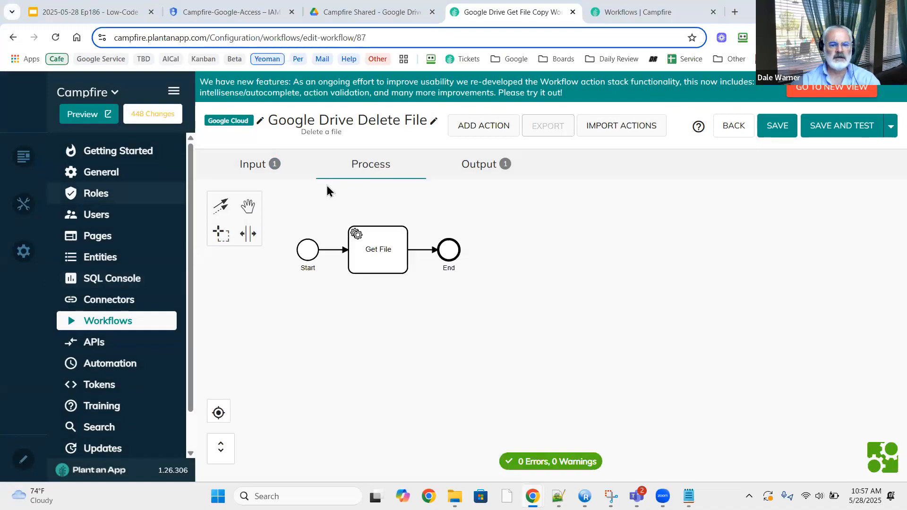
double_click(356, 246)
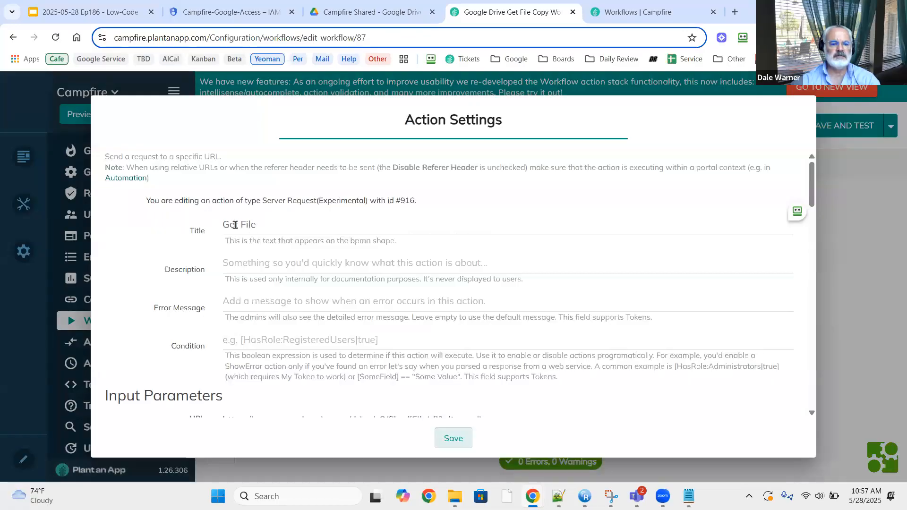
double_click(234, 225)
type("Delete")
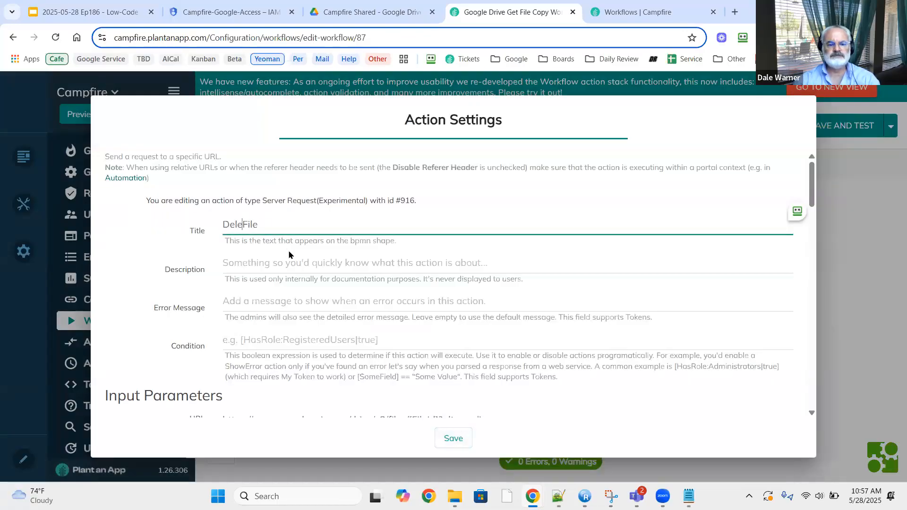
Remove '?alt=media' from the end of the action's URL, leaving it ending at [FileId].
scroll(293, 272, "down", 2)
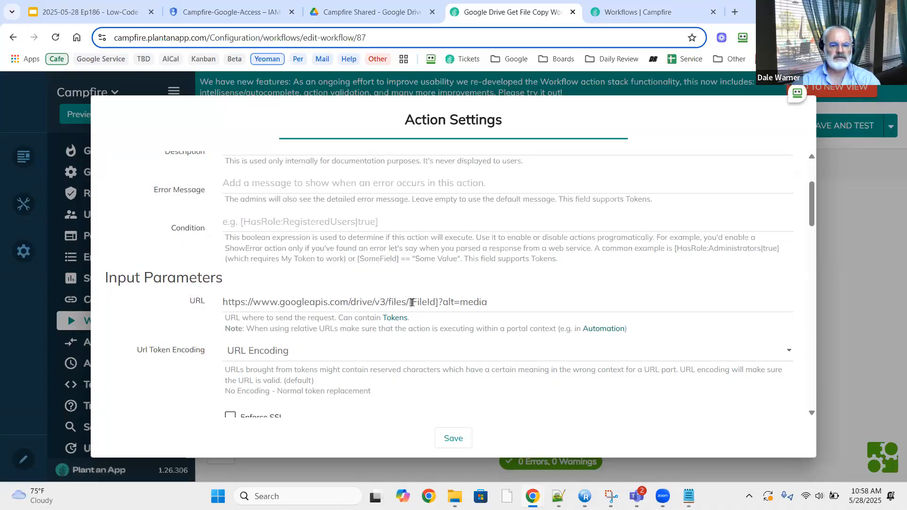
left_click_drag(439, 302, 636, 310)
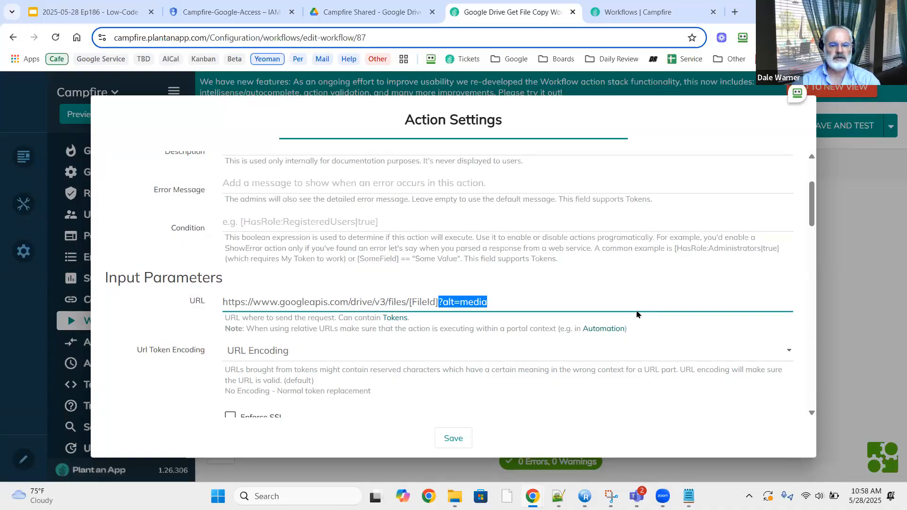
key("BackSpace")
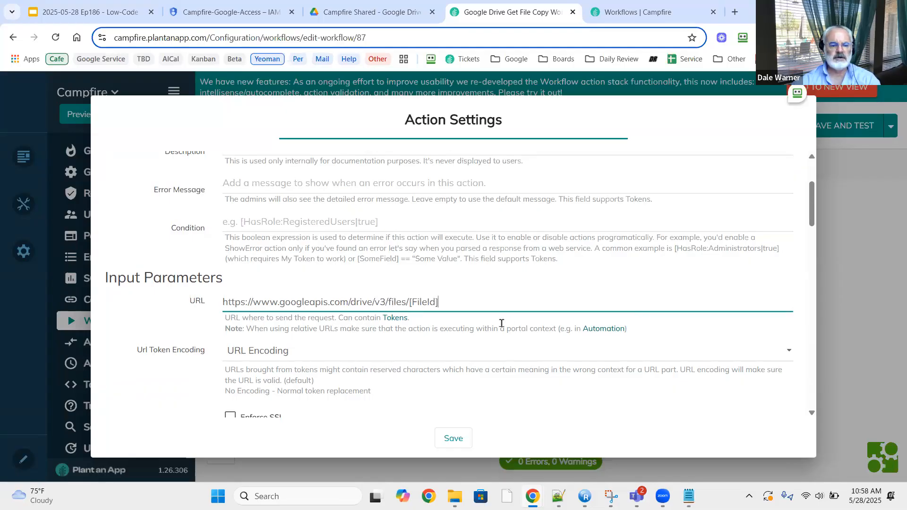
Set the action's HTTP method to DELETE, keeping output to GoogleOutput.
scroll(203, 334, "down", 3)
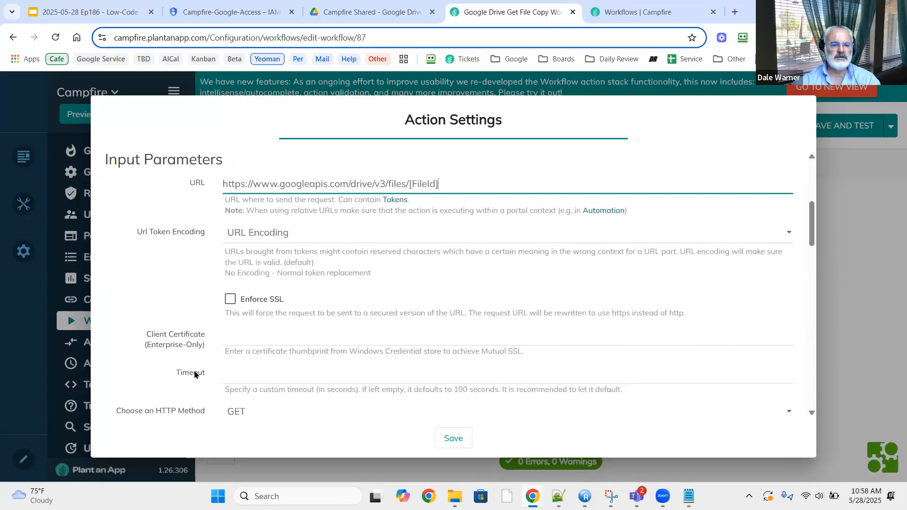
scroll(289, 360, "down", 1)
left_click(290, 356)
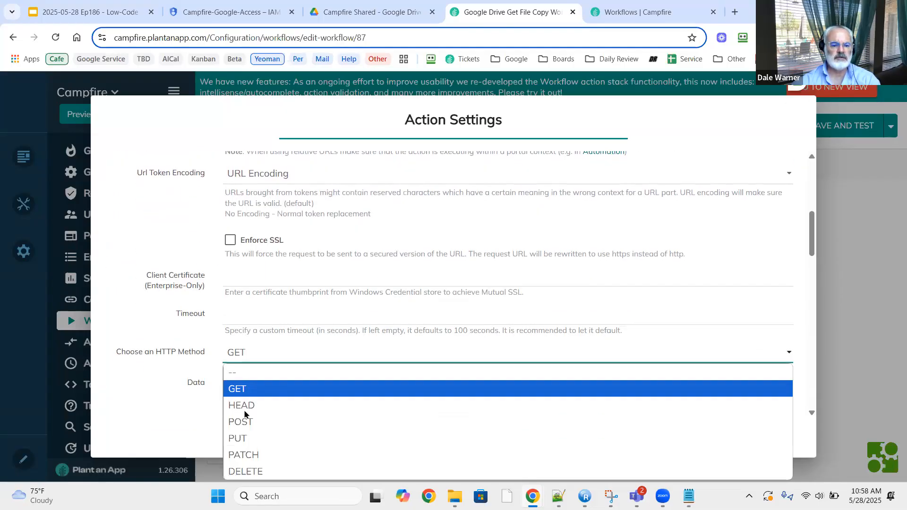
left_click(244, 469)
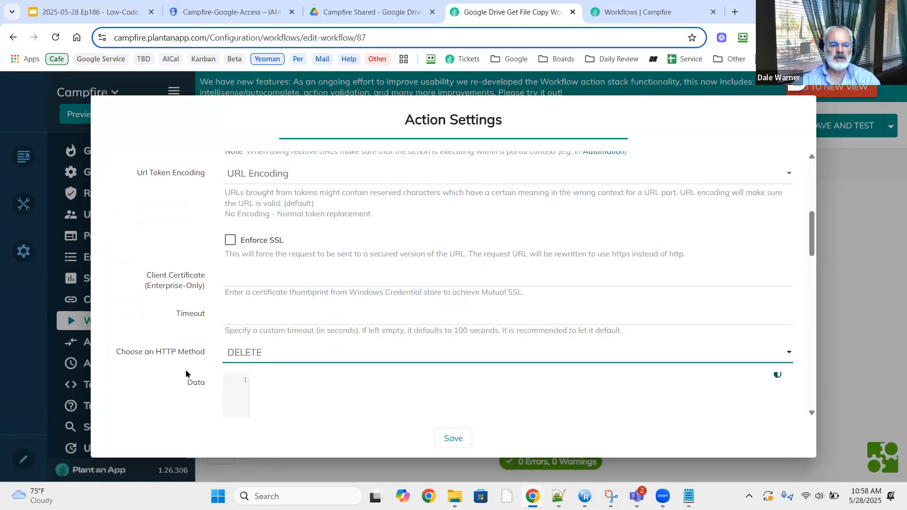
scroll(186, 373, "down", 2)
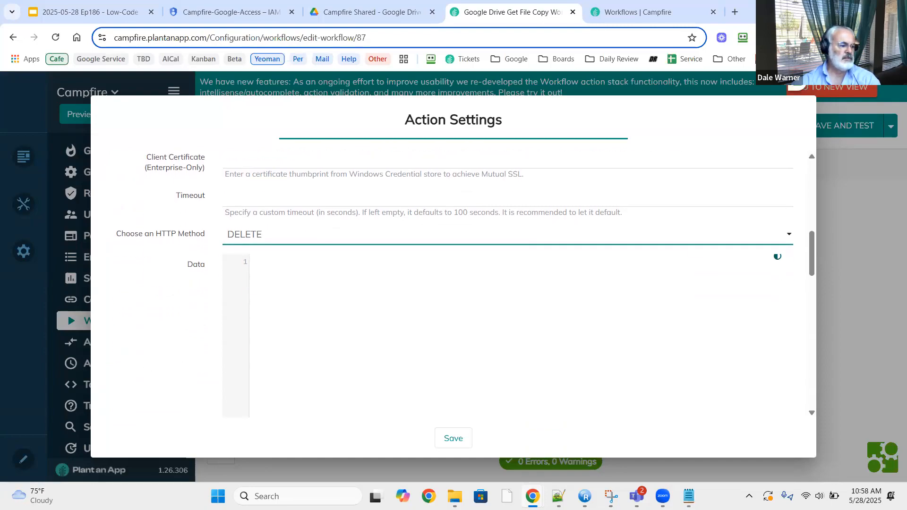
scroll(140, 345, "down", 4)
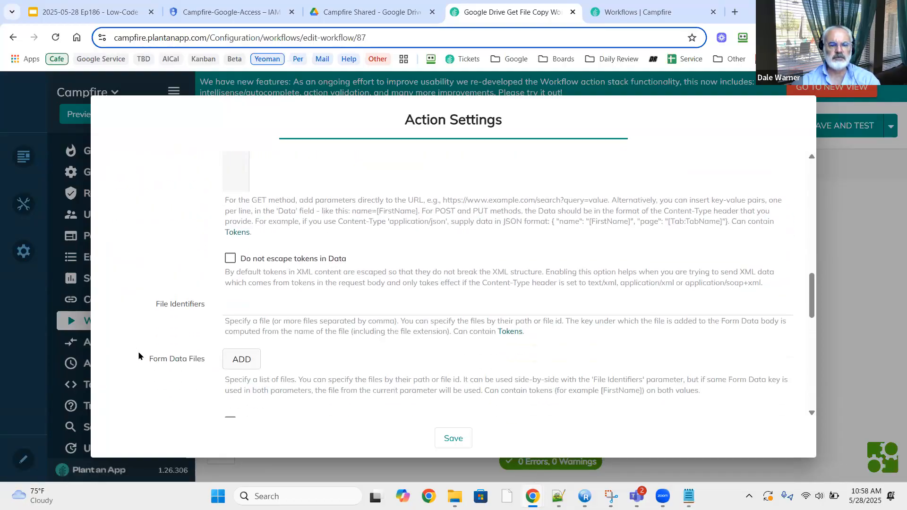
scroll(140, 357, "down", 2)
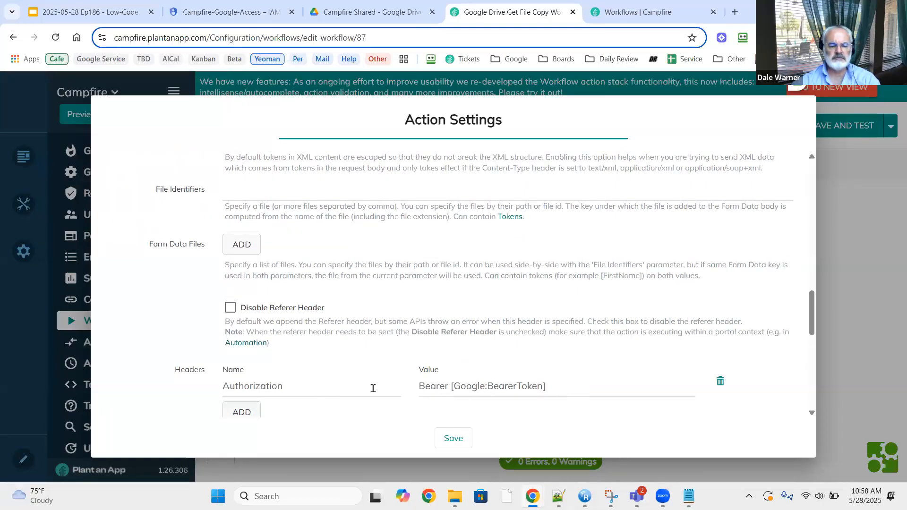
scroll(132, 384, "down", 2)
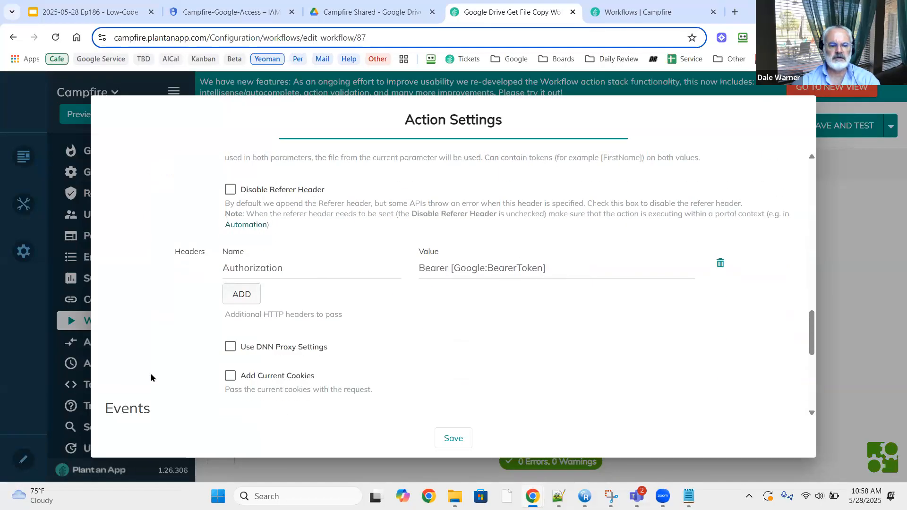
scroll(151, 377, "down", 5)
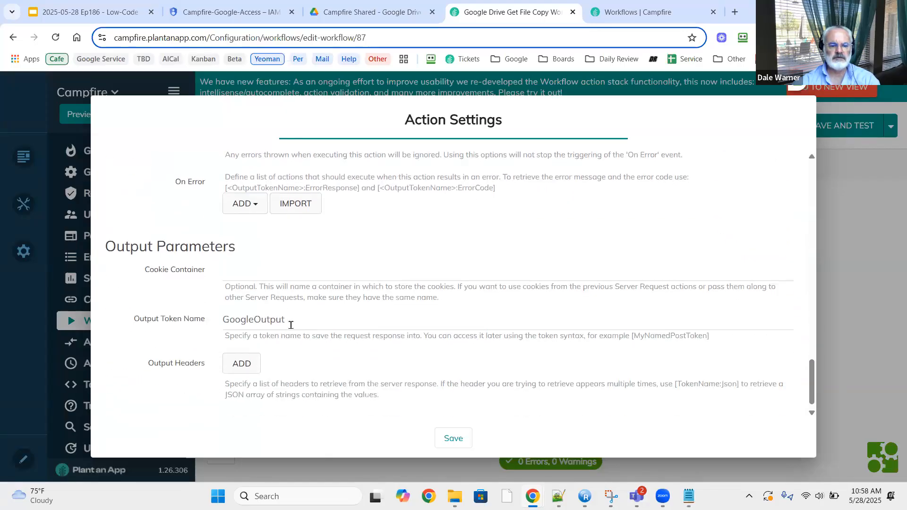
Save the action and test-run Google Drive Delete File on myFile.txt's id, completing in 0.385 seconds.
left_click(453, 440)
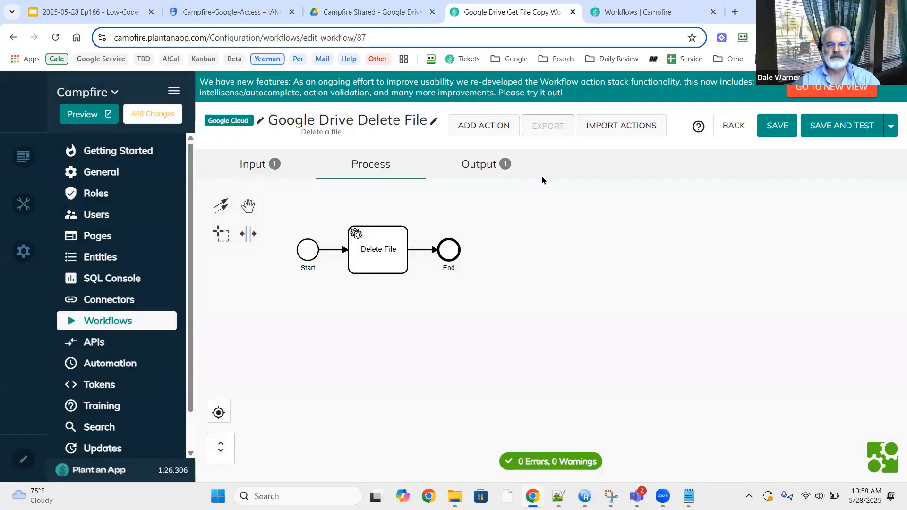
left_click(353, 13)
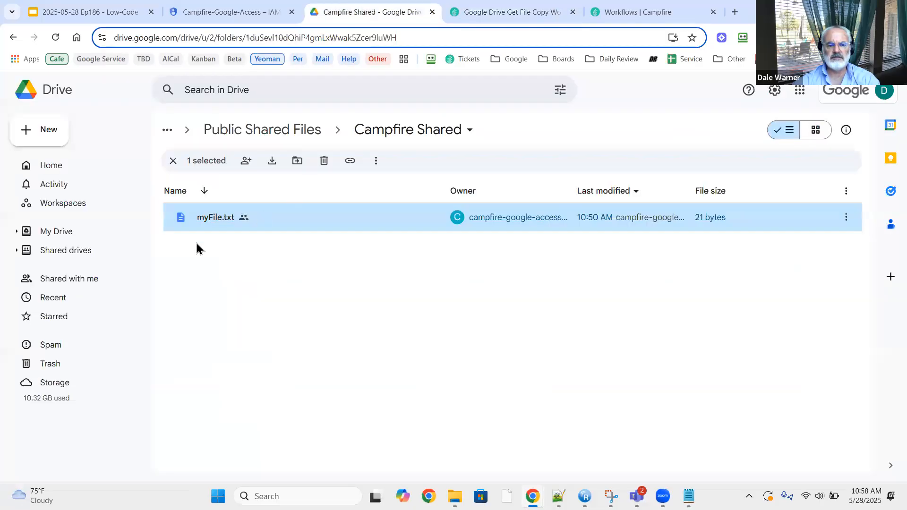
left_click(512, 12)
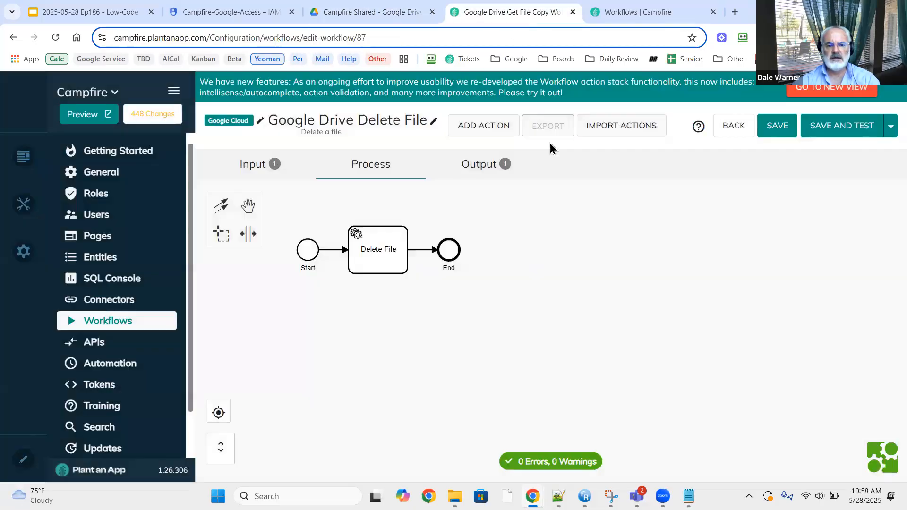
left_click(827, 127)
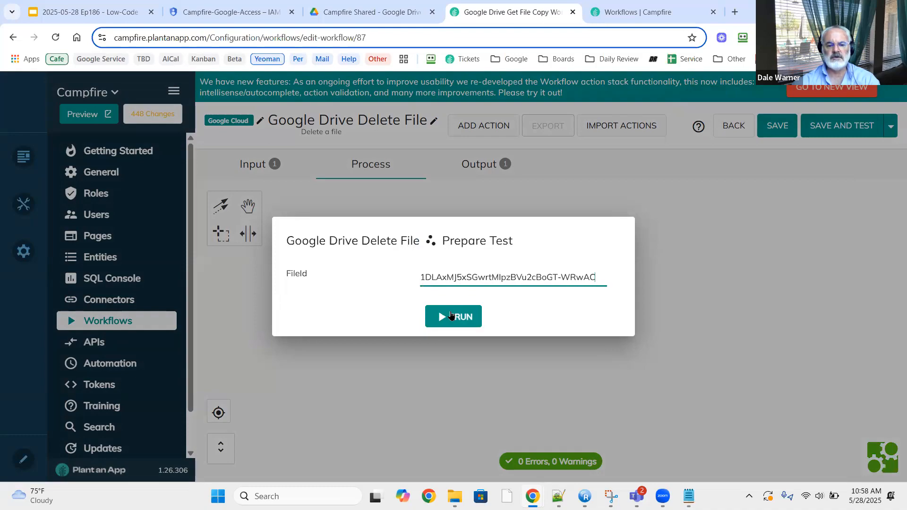
left_click(451, 316)
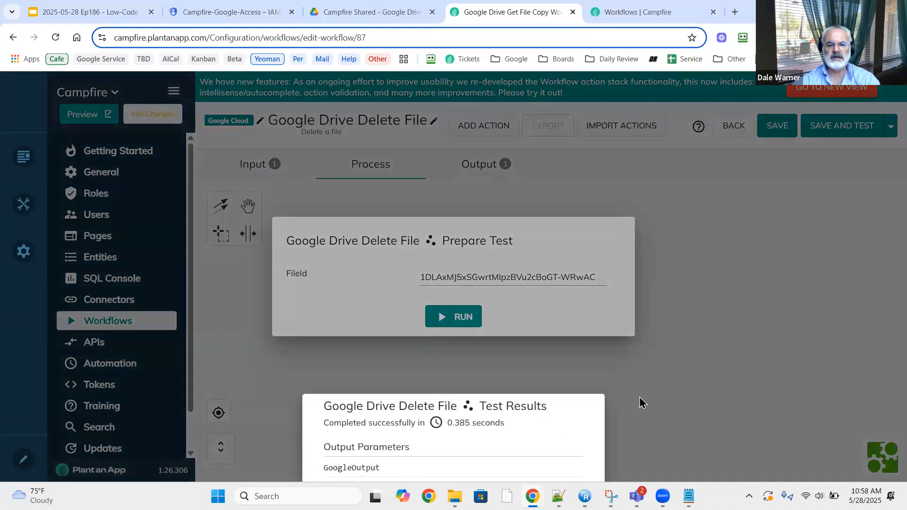
Refresh the Campfire Shared Drive folder to confirm myFile.txt is deleted, then return to Campfire.
left_click(346, 15)
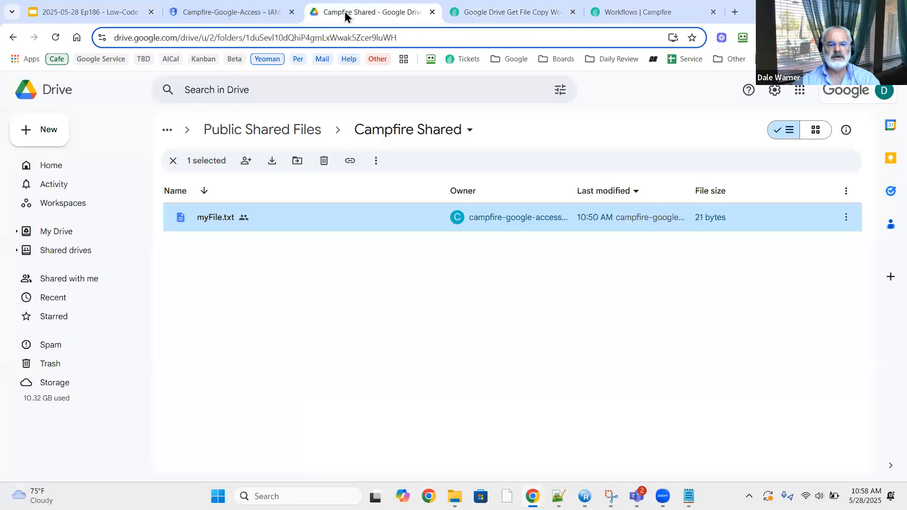
left_click(55, 42)
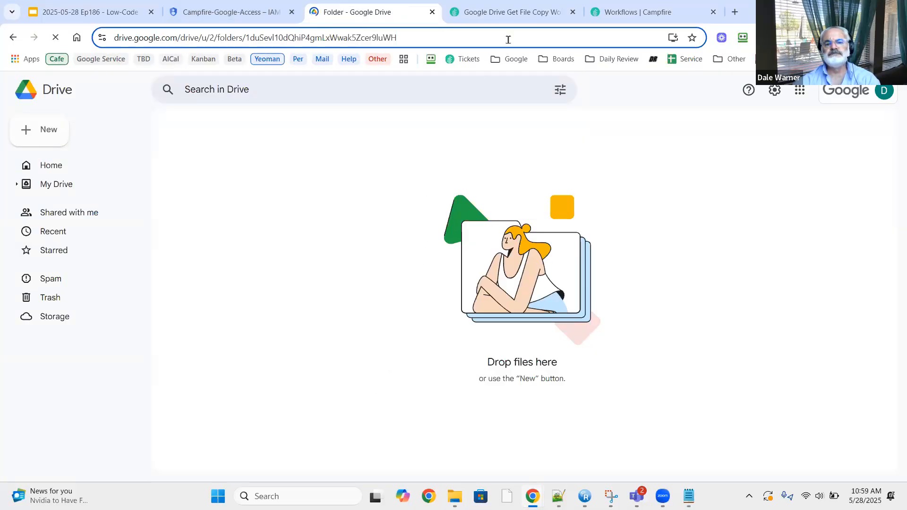
left_click(515, 12)
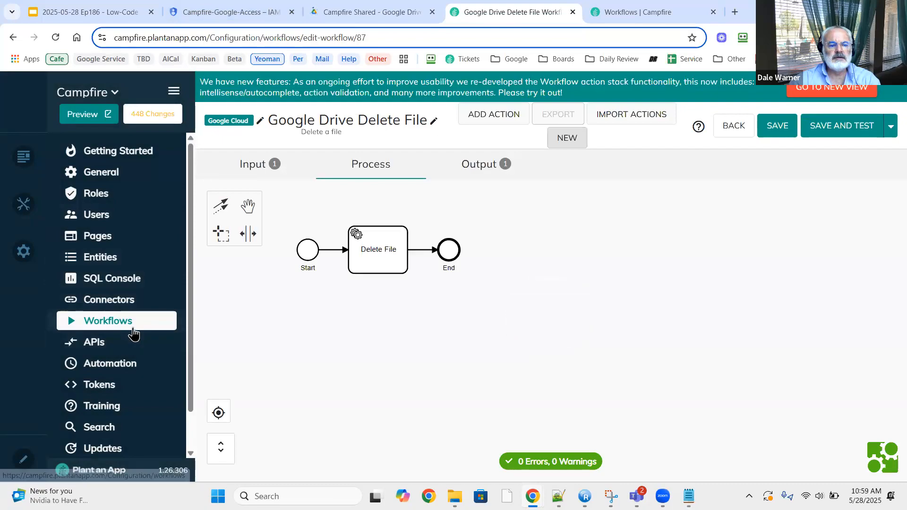
Return to Workflows, clear a name filter, and filter by the Google Cloud namespace.
left_click(135, 324)
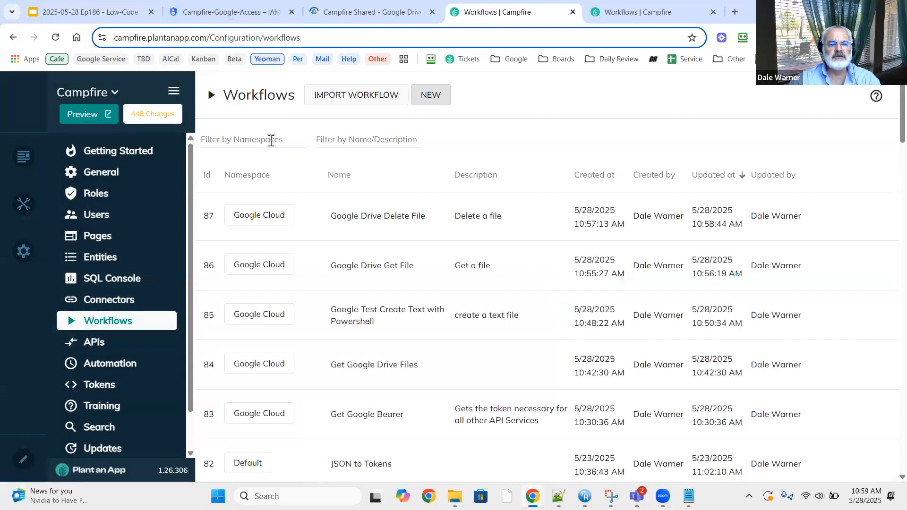
left_click(336, 140)
type("goog")
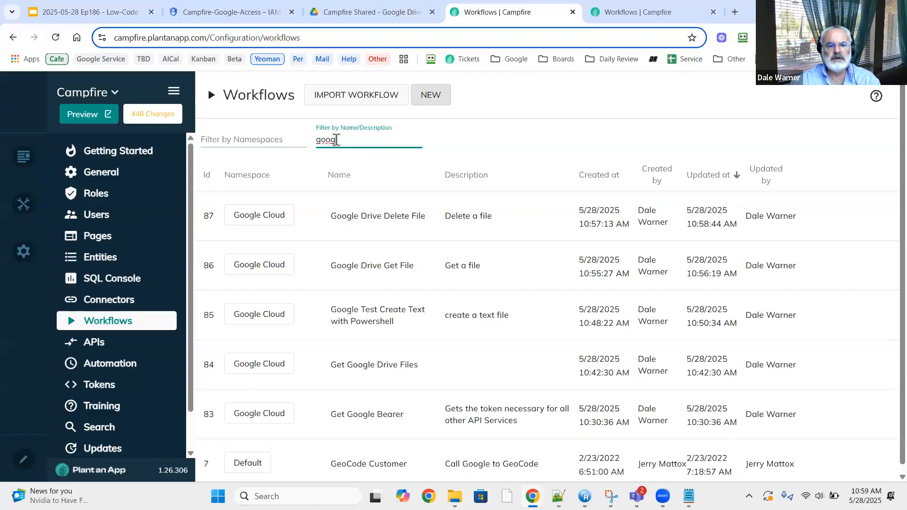
key("BackSpace")
key("BackSpace")
key("BackSpace")
key("BackSpace")
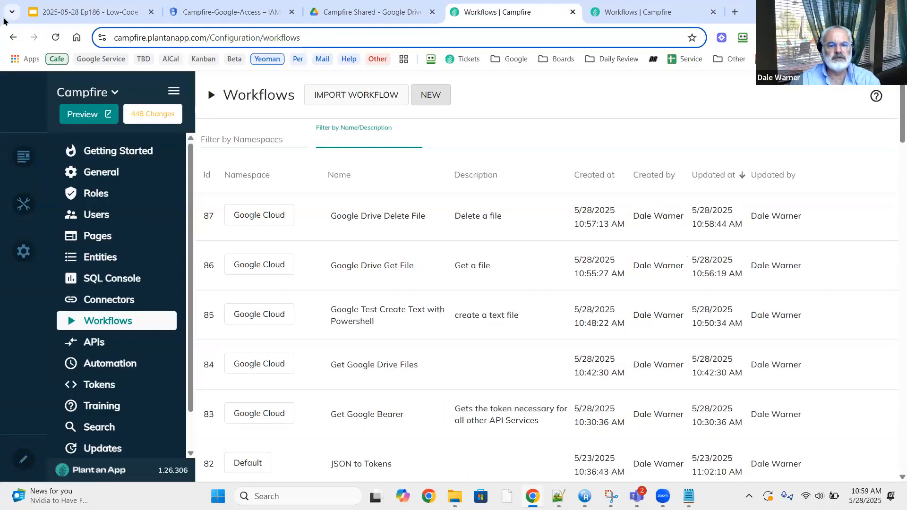
left_click(244, 137)
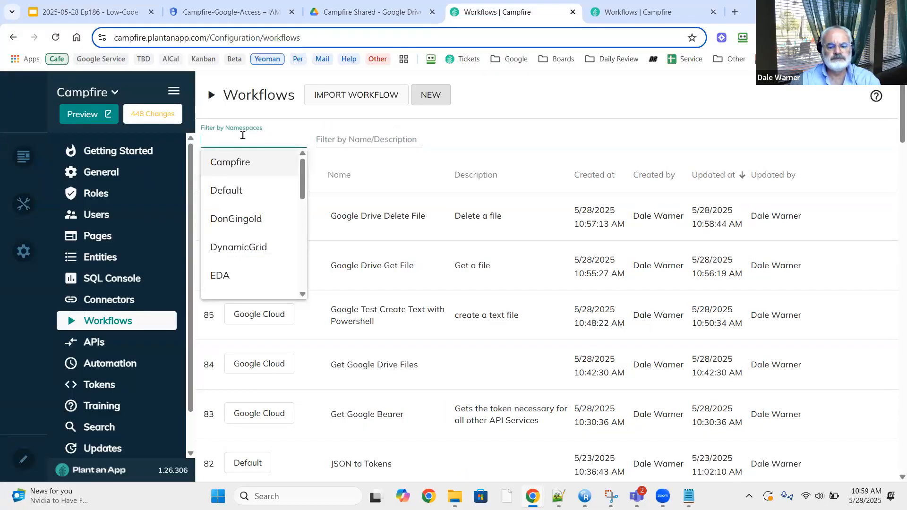
type("google")
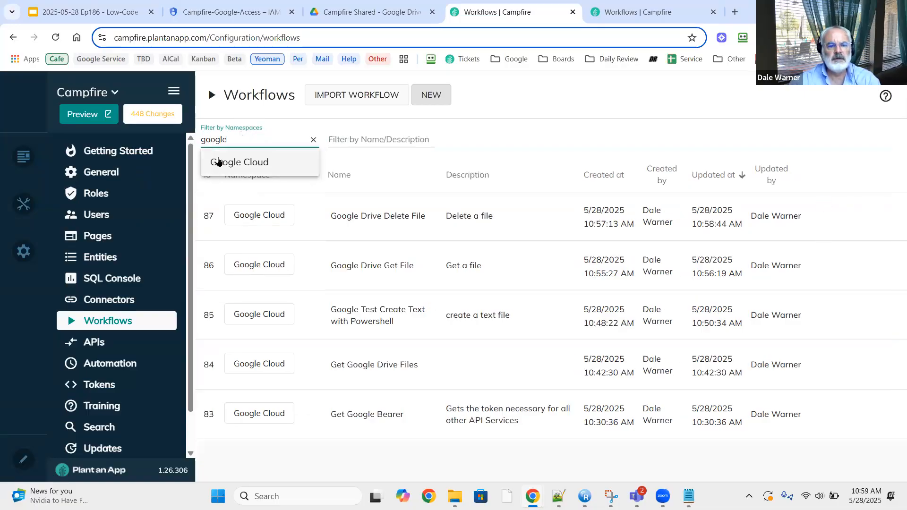
left_click(218, 162)
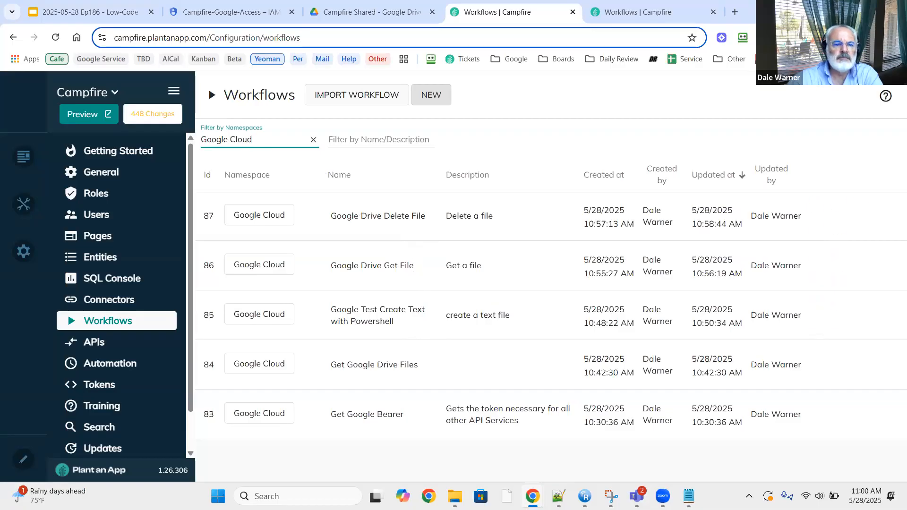
Go back to the Google Slides deck's slide 24 listing the Drive API workflows.
left_click(94, 13)
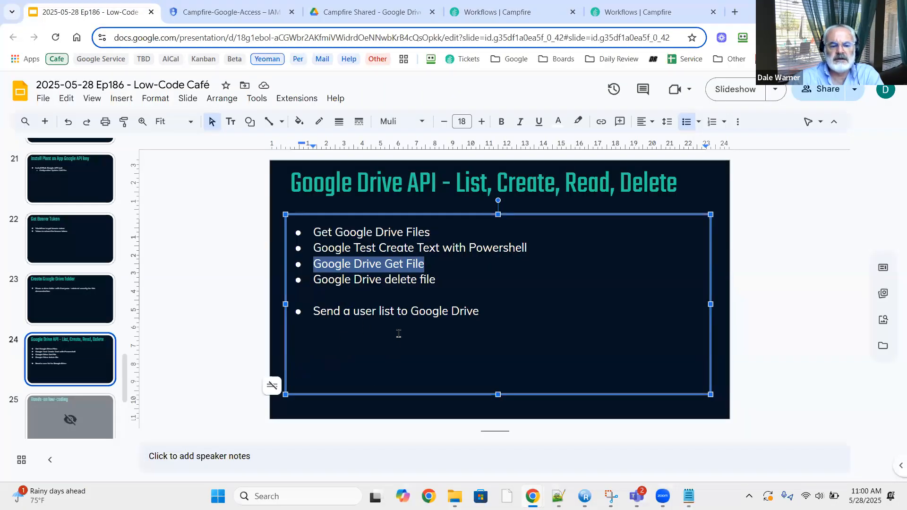
left_click(507, 314)
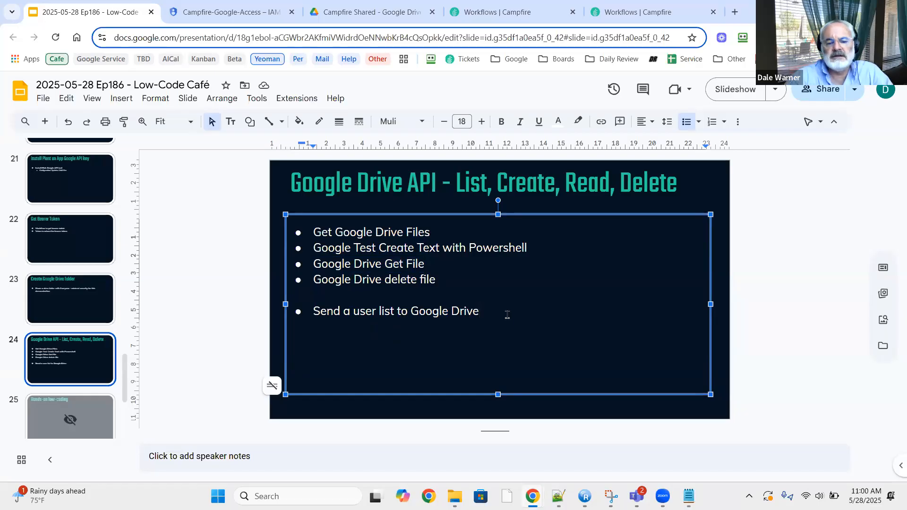